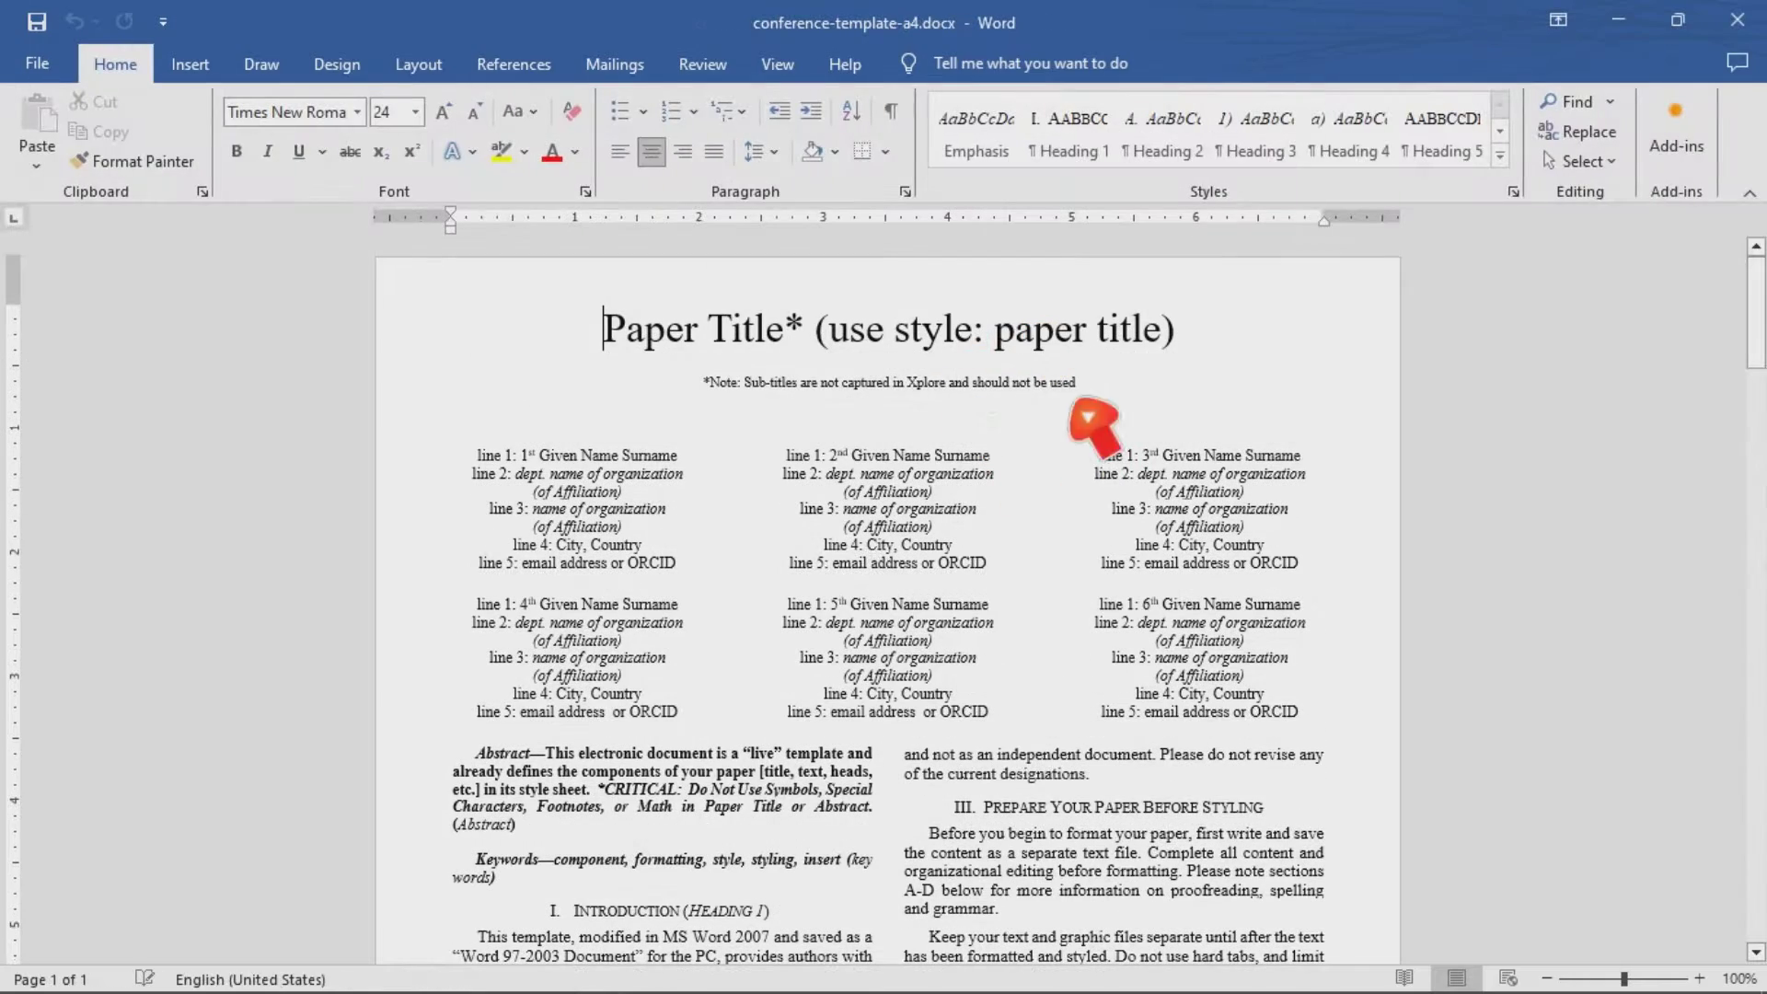
Switch from the open Word documents to the Conference-Templates-Word (4).zip archive and open conference-template-letter.docx with editing enabled.
click(1619, 22)
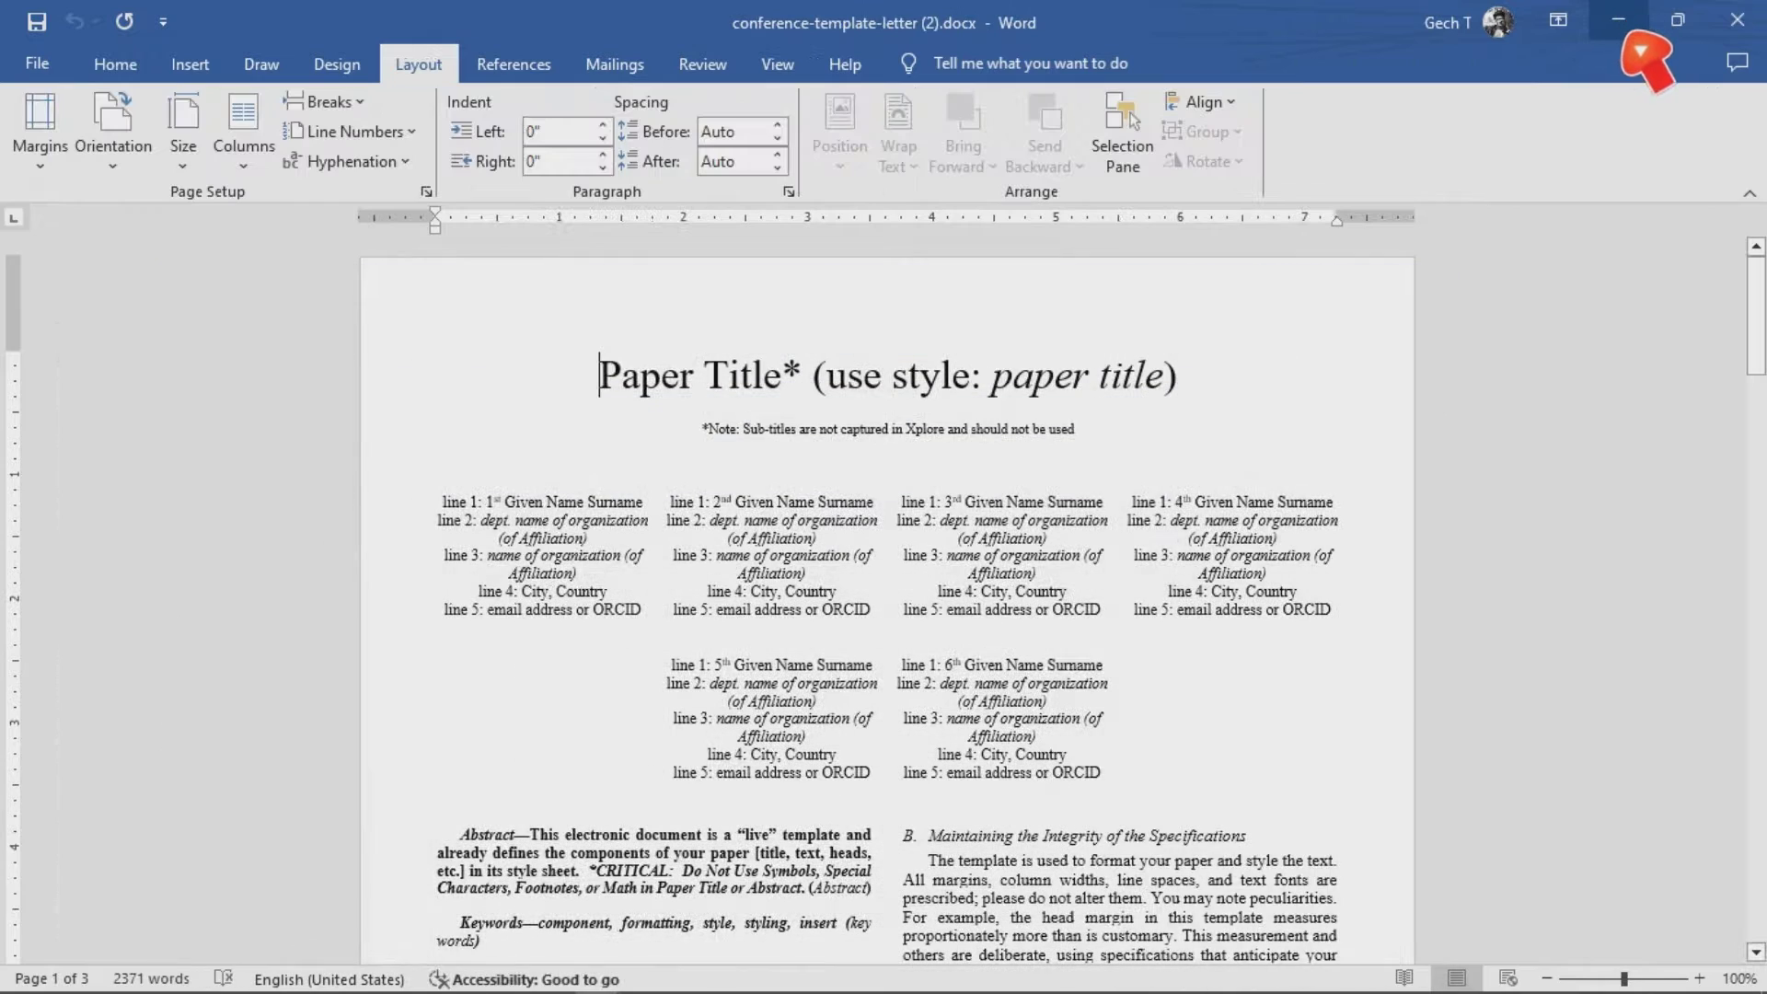
click(1620, 22)
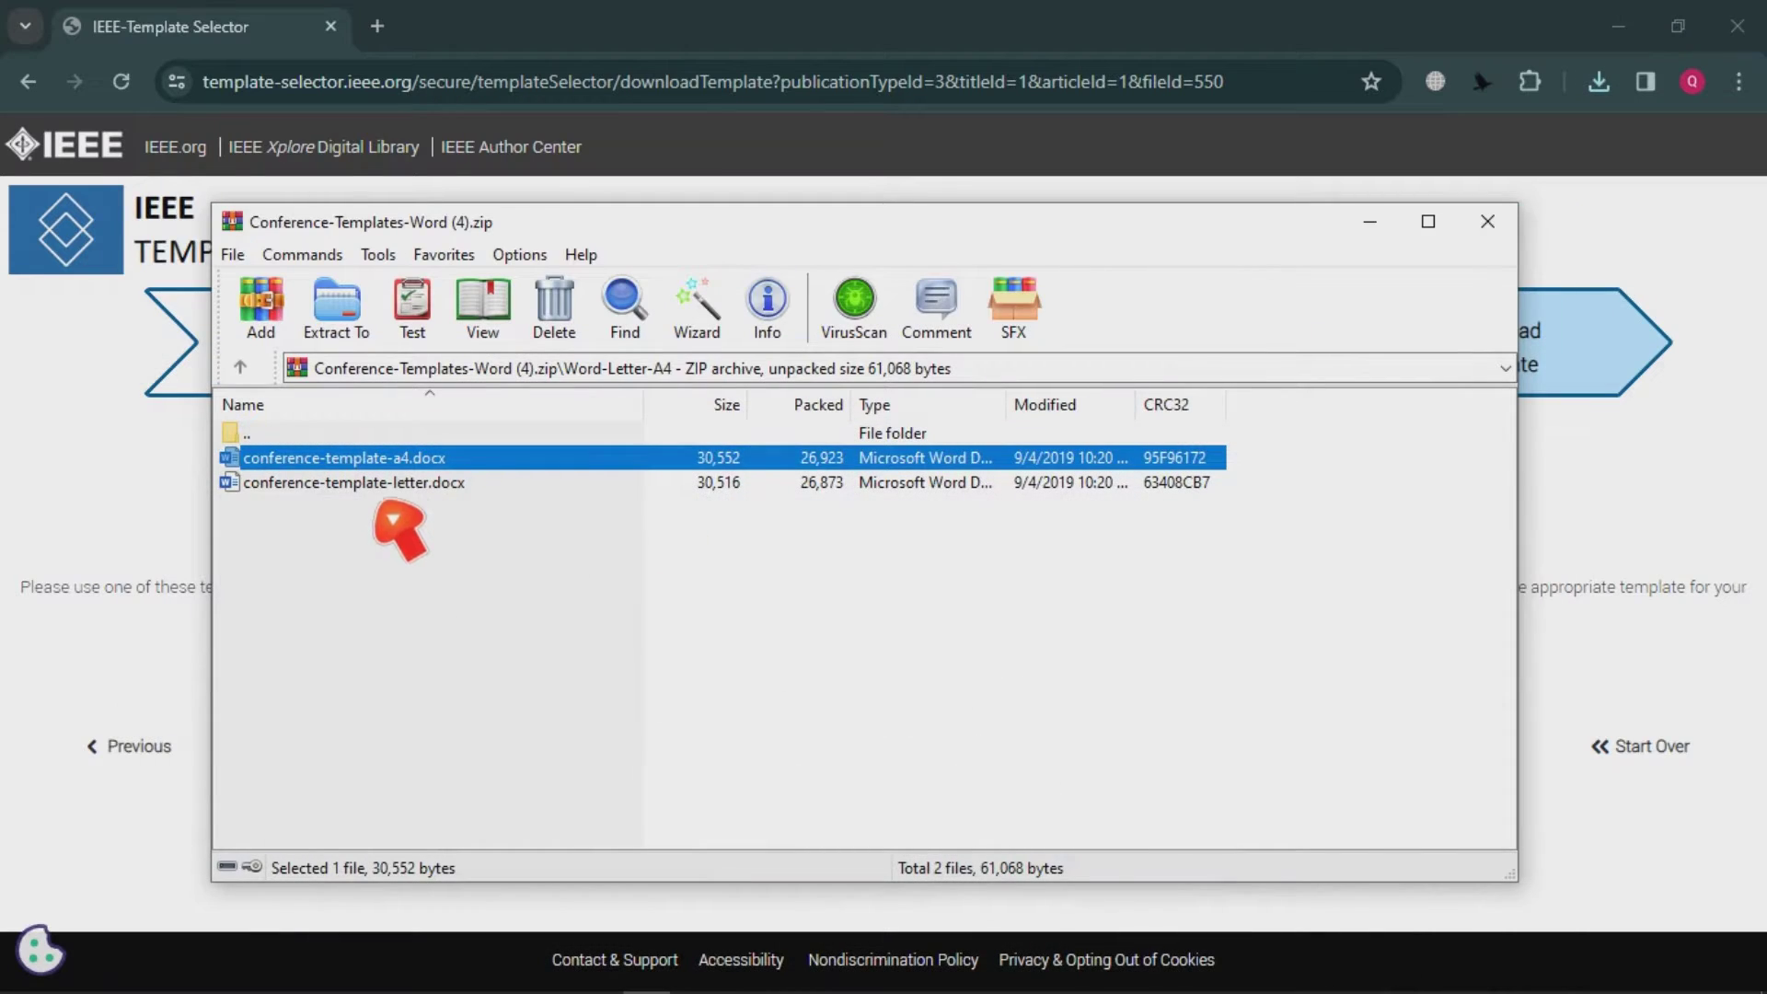
click(391, 485)
double_click(396, 485)
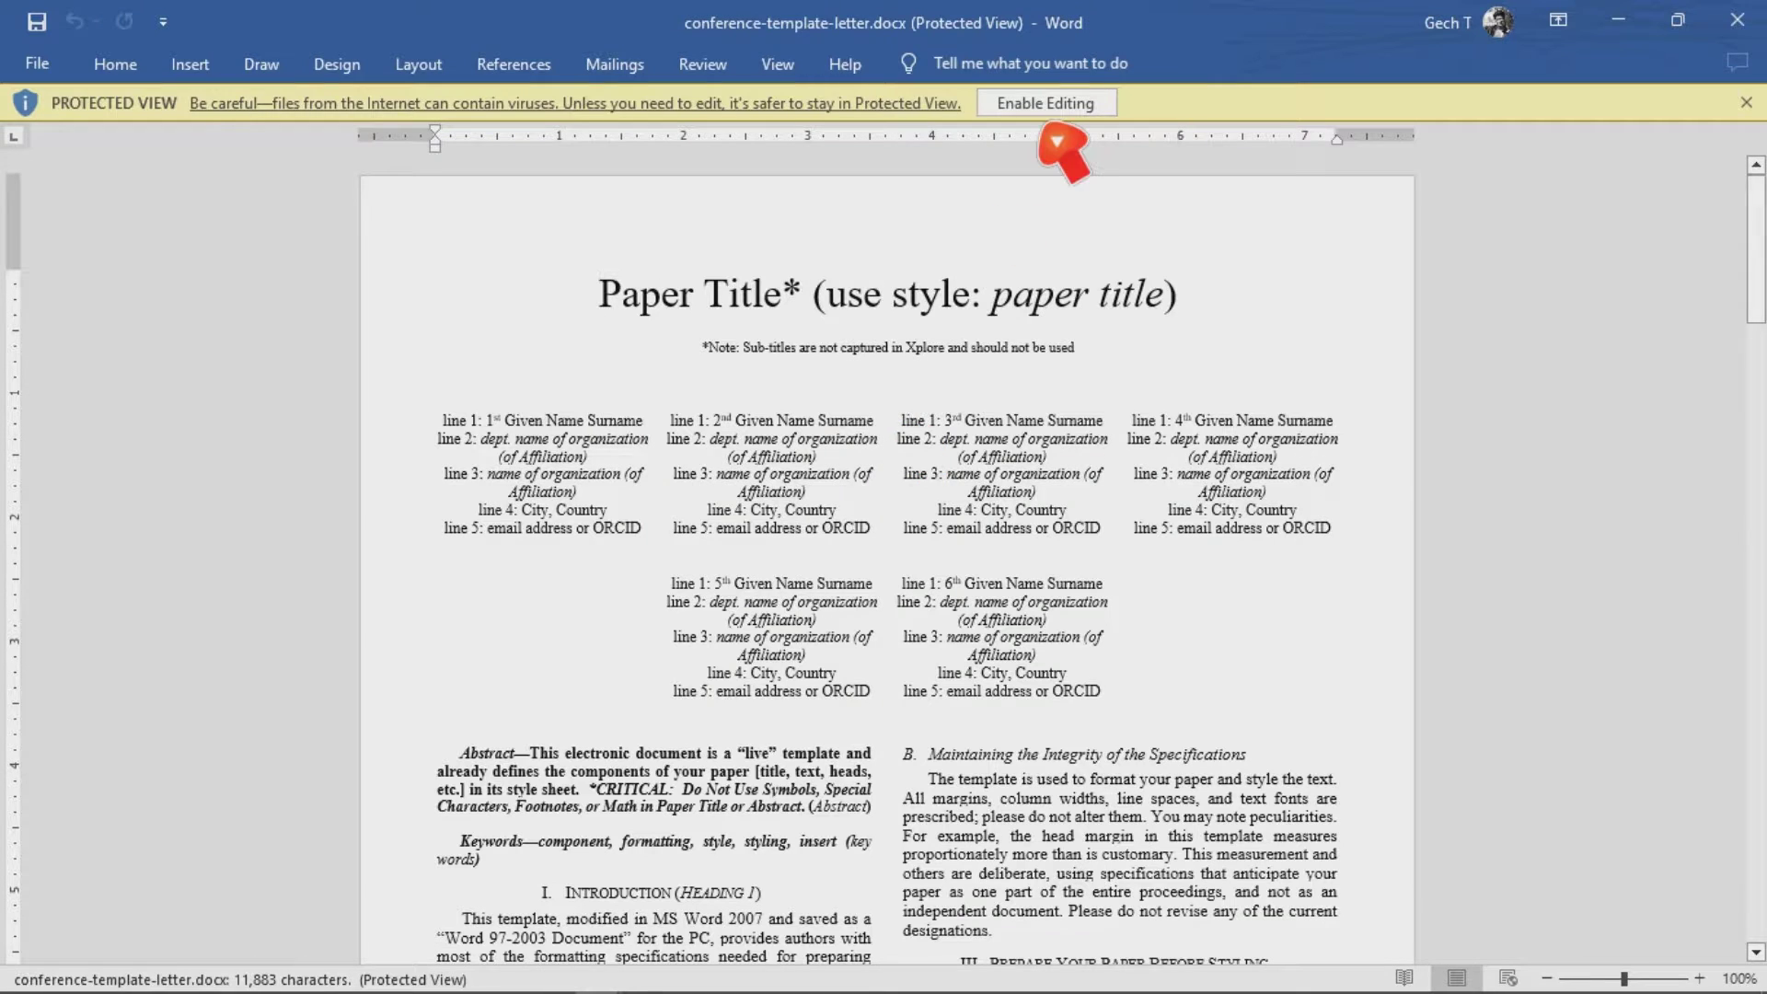
click(1058, 112)
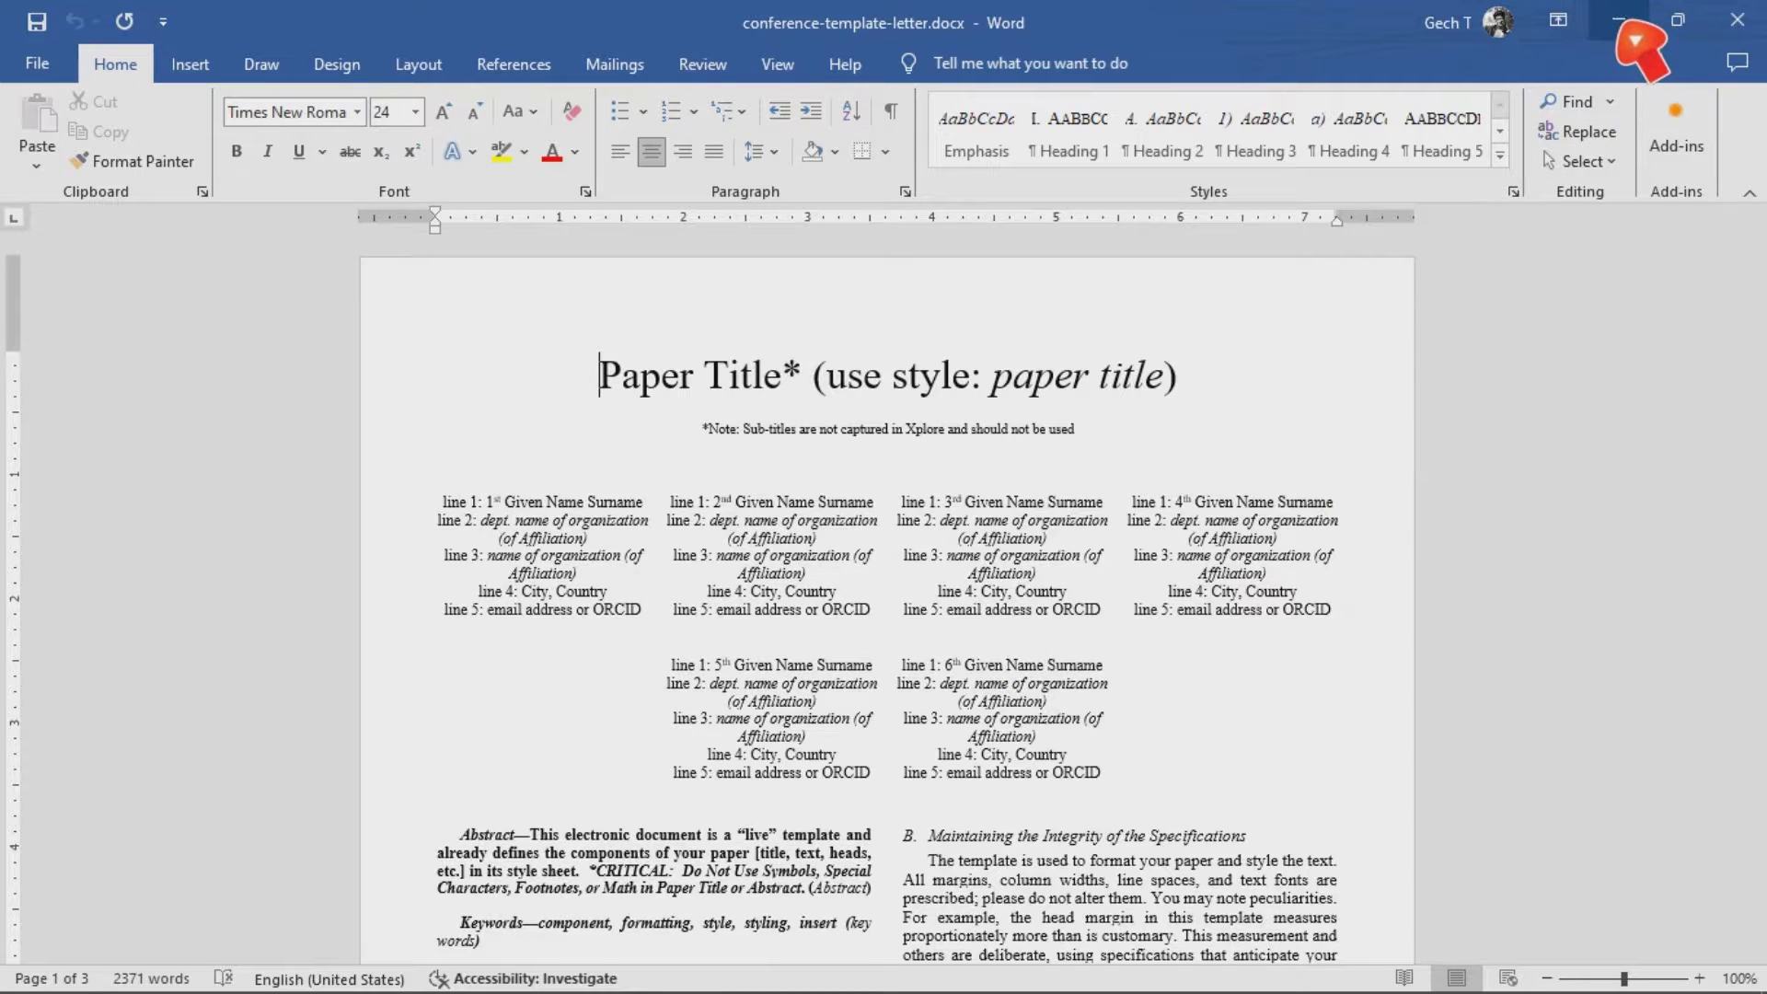
Return to the zip archive, reopen conference-template-letter.docx with editing enabled, and look through the template's pages.
click(1633, 37)
click(1634, 37)
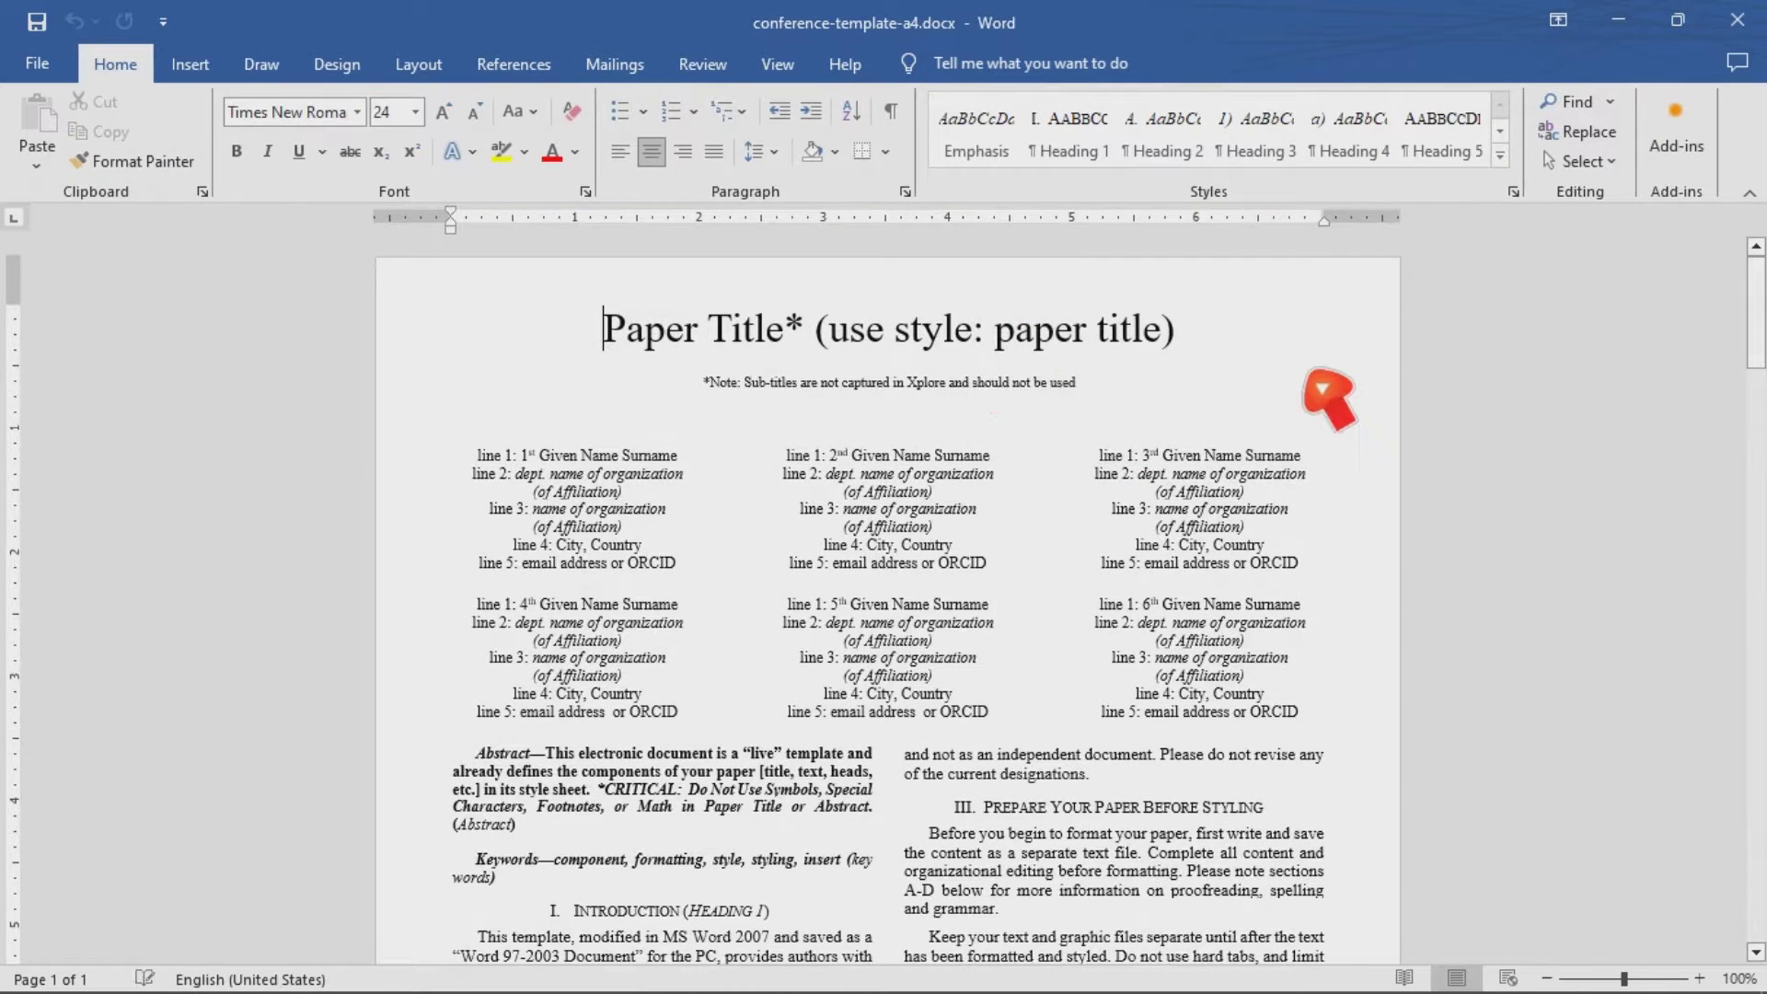
click(1634, 36)
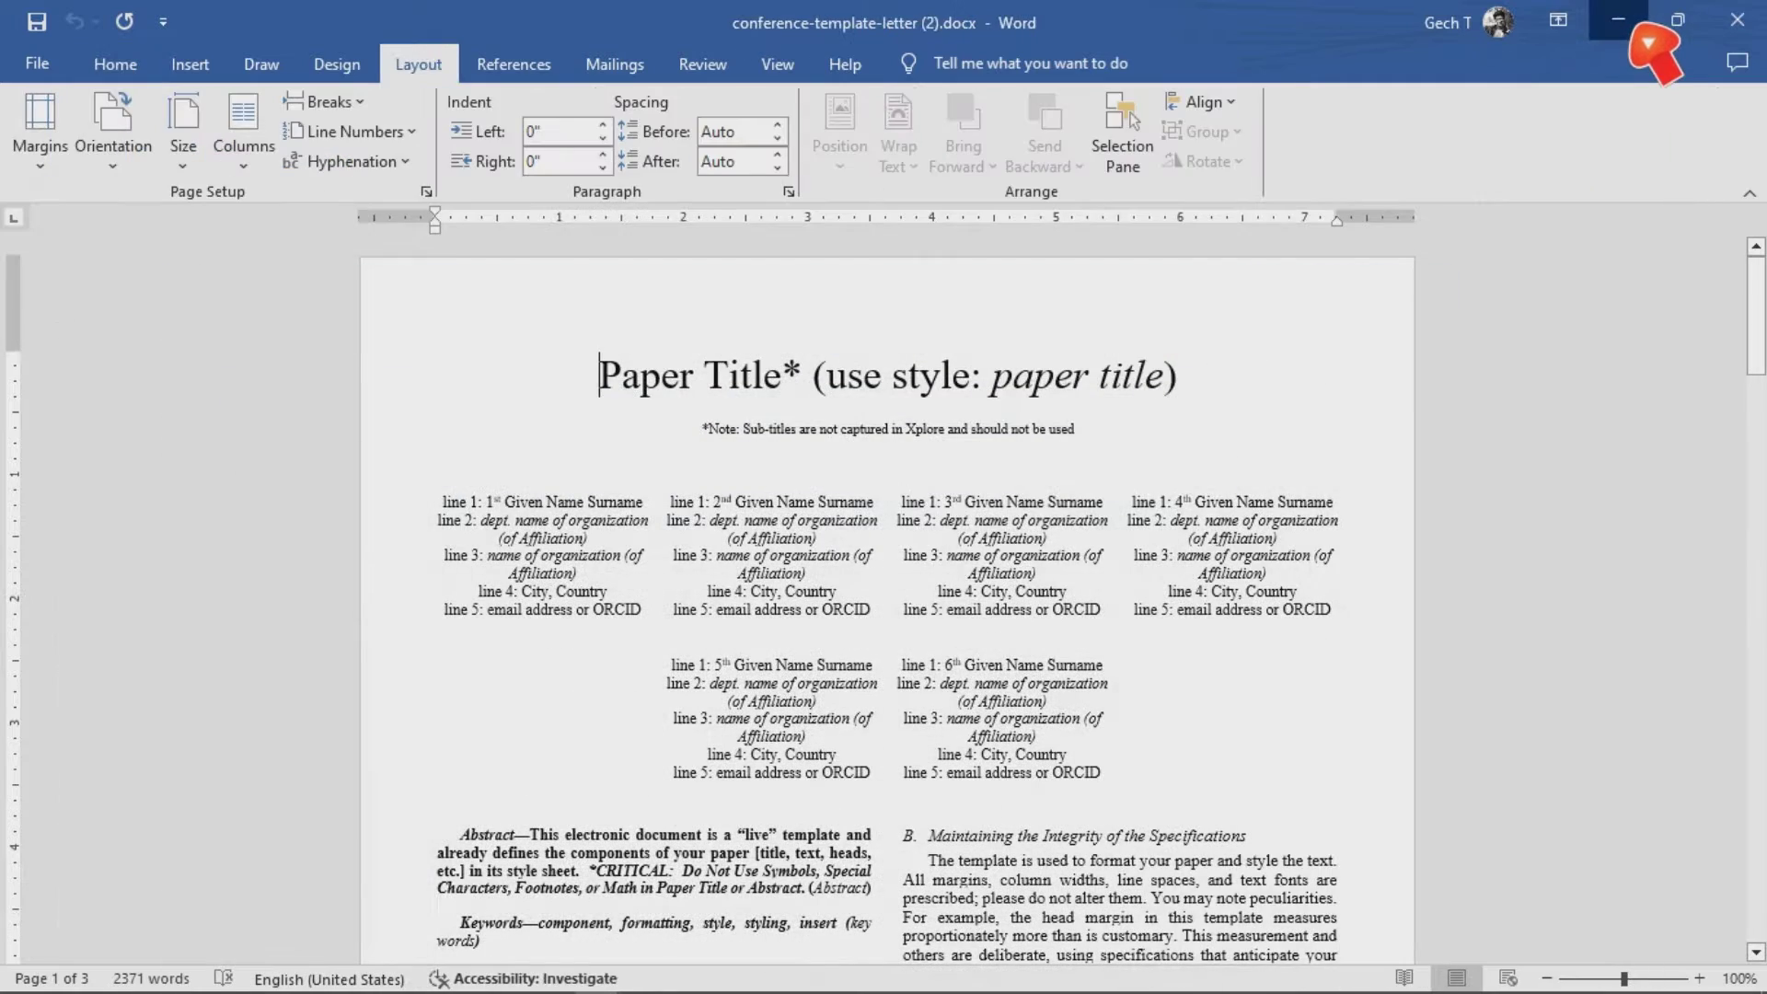
click(1634, 37)
click(397, 486)
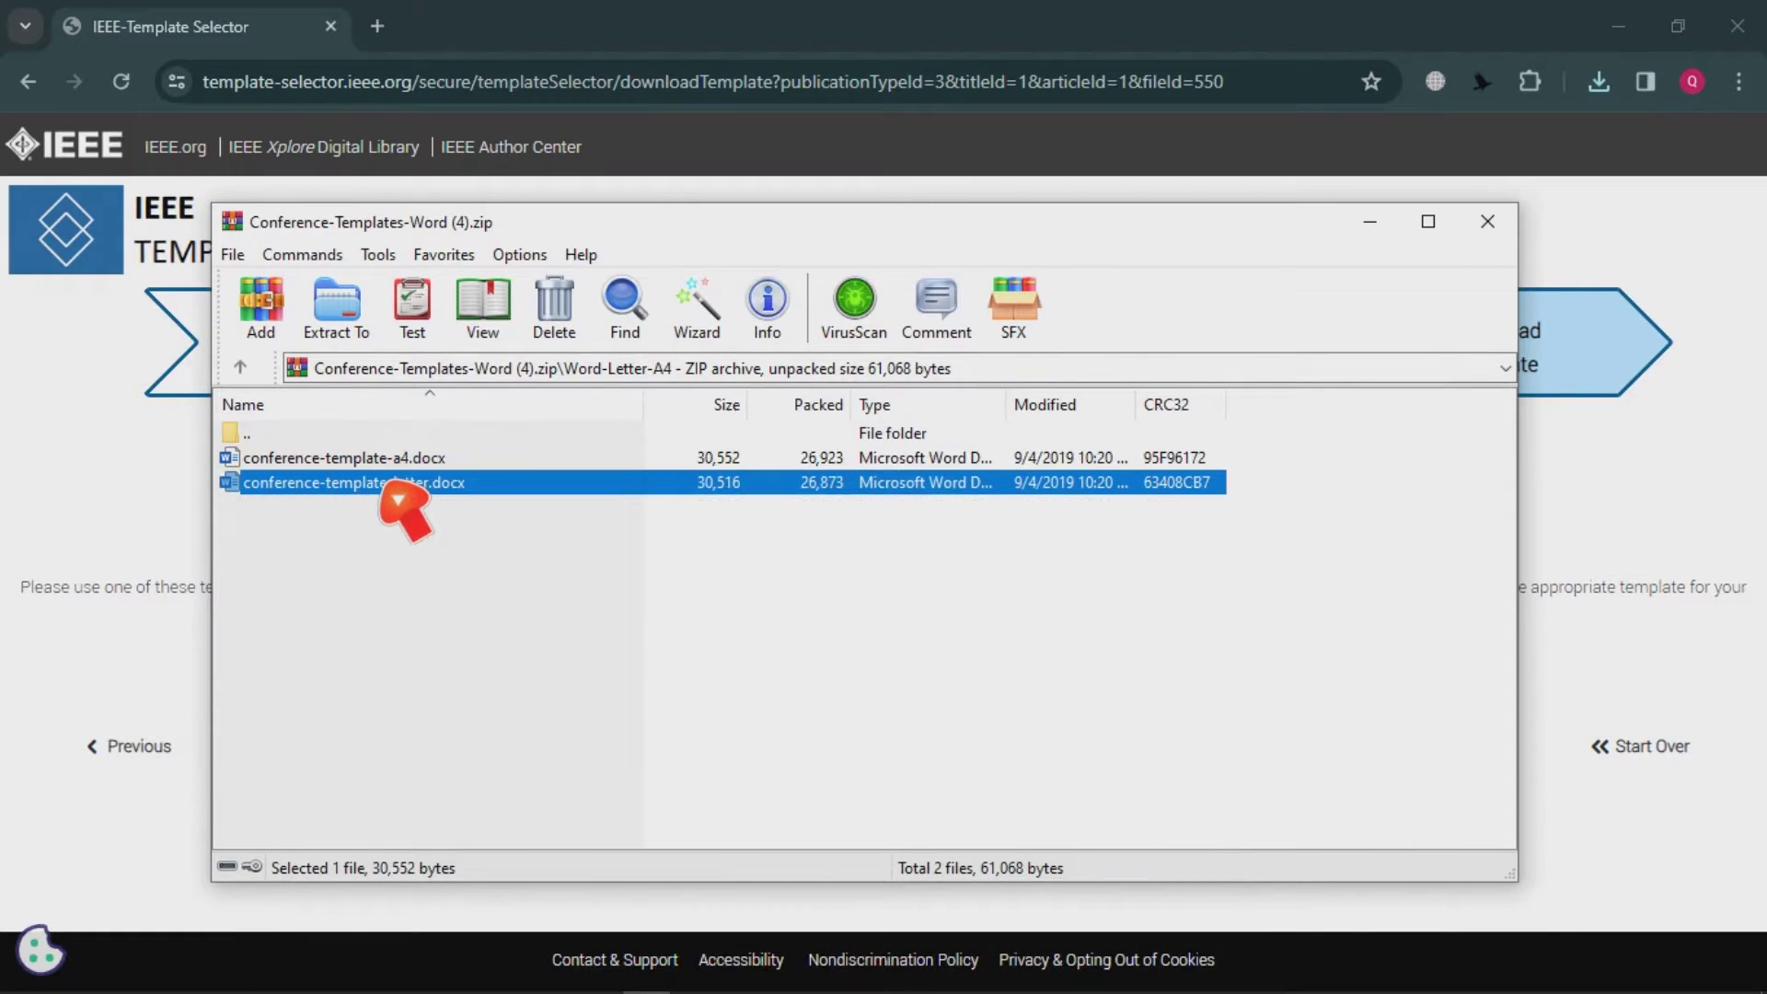
double_click(398, 486)
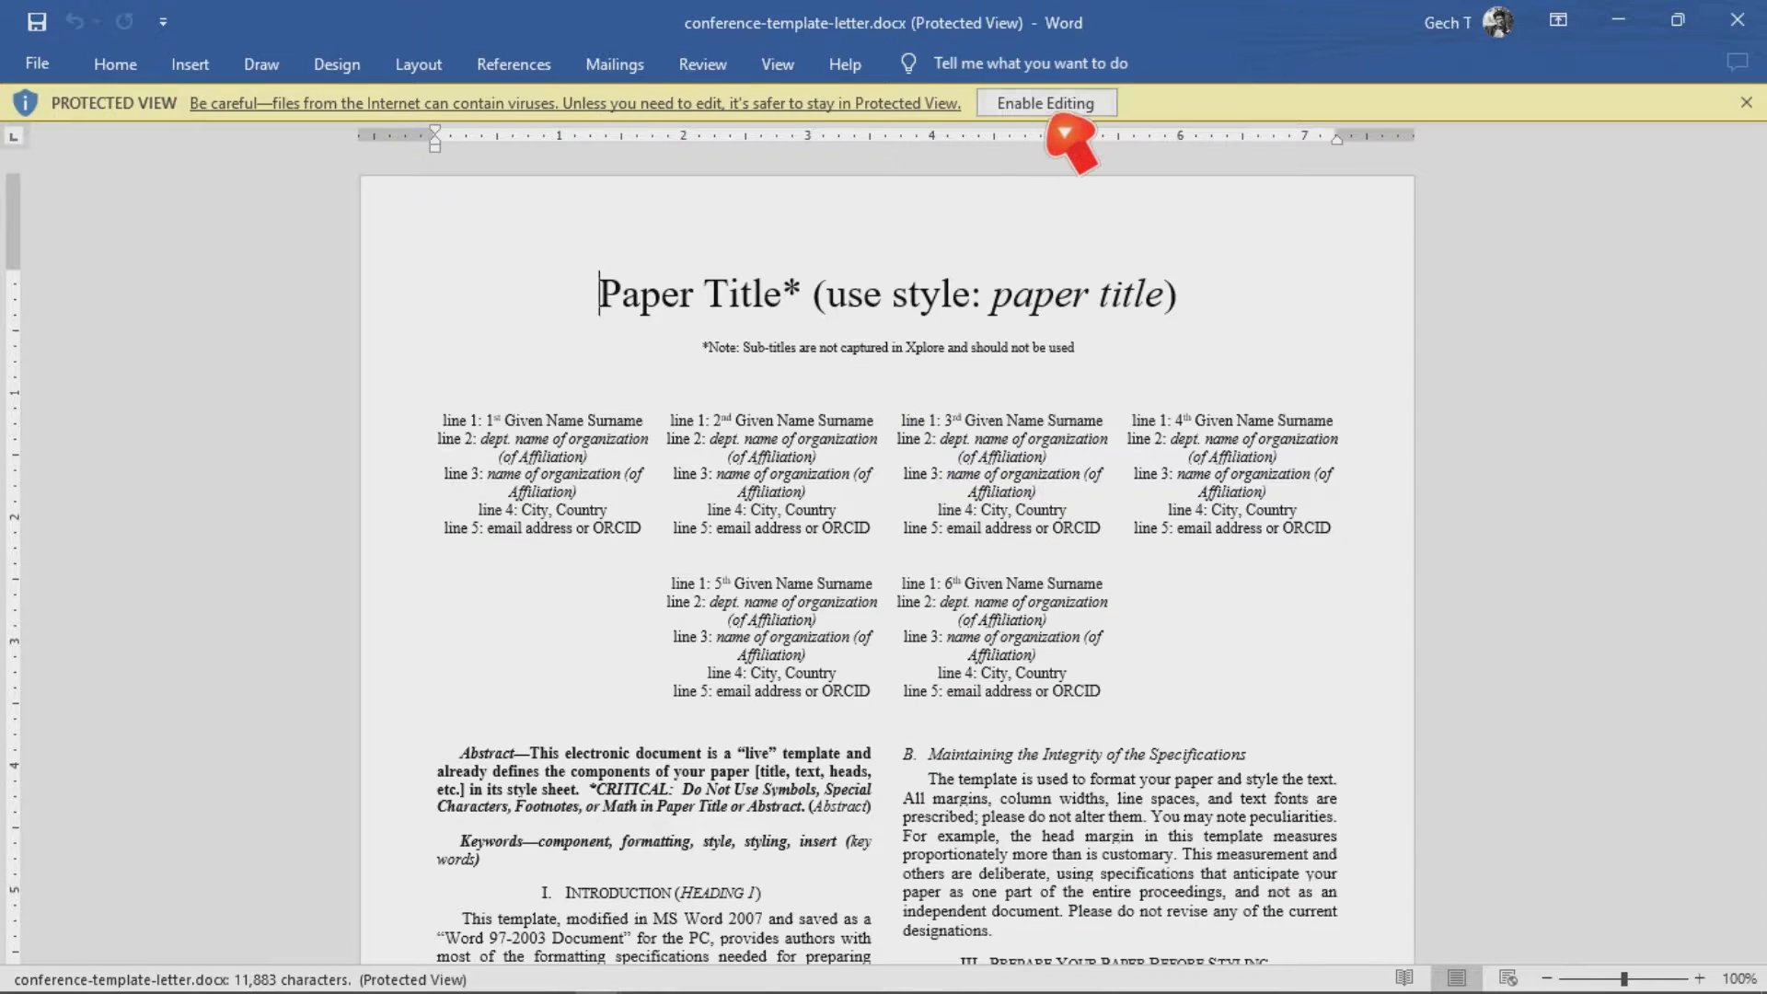
click(1045, 102)
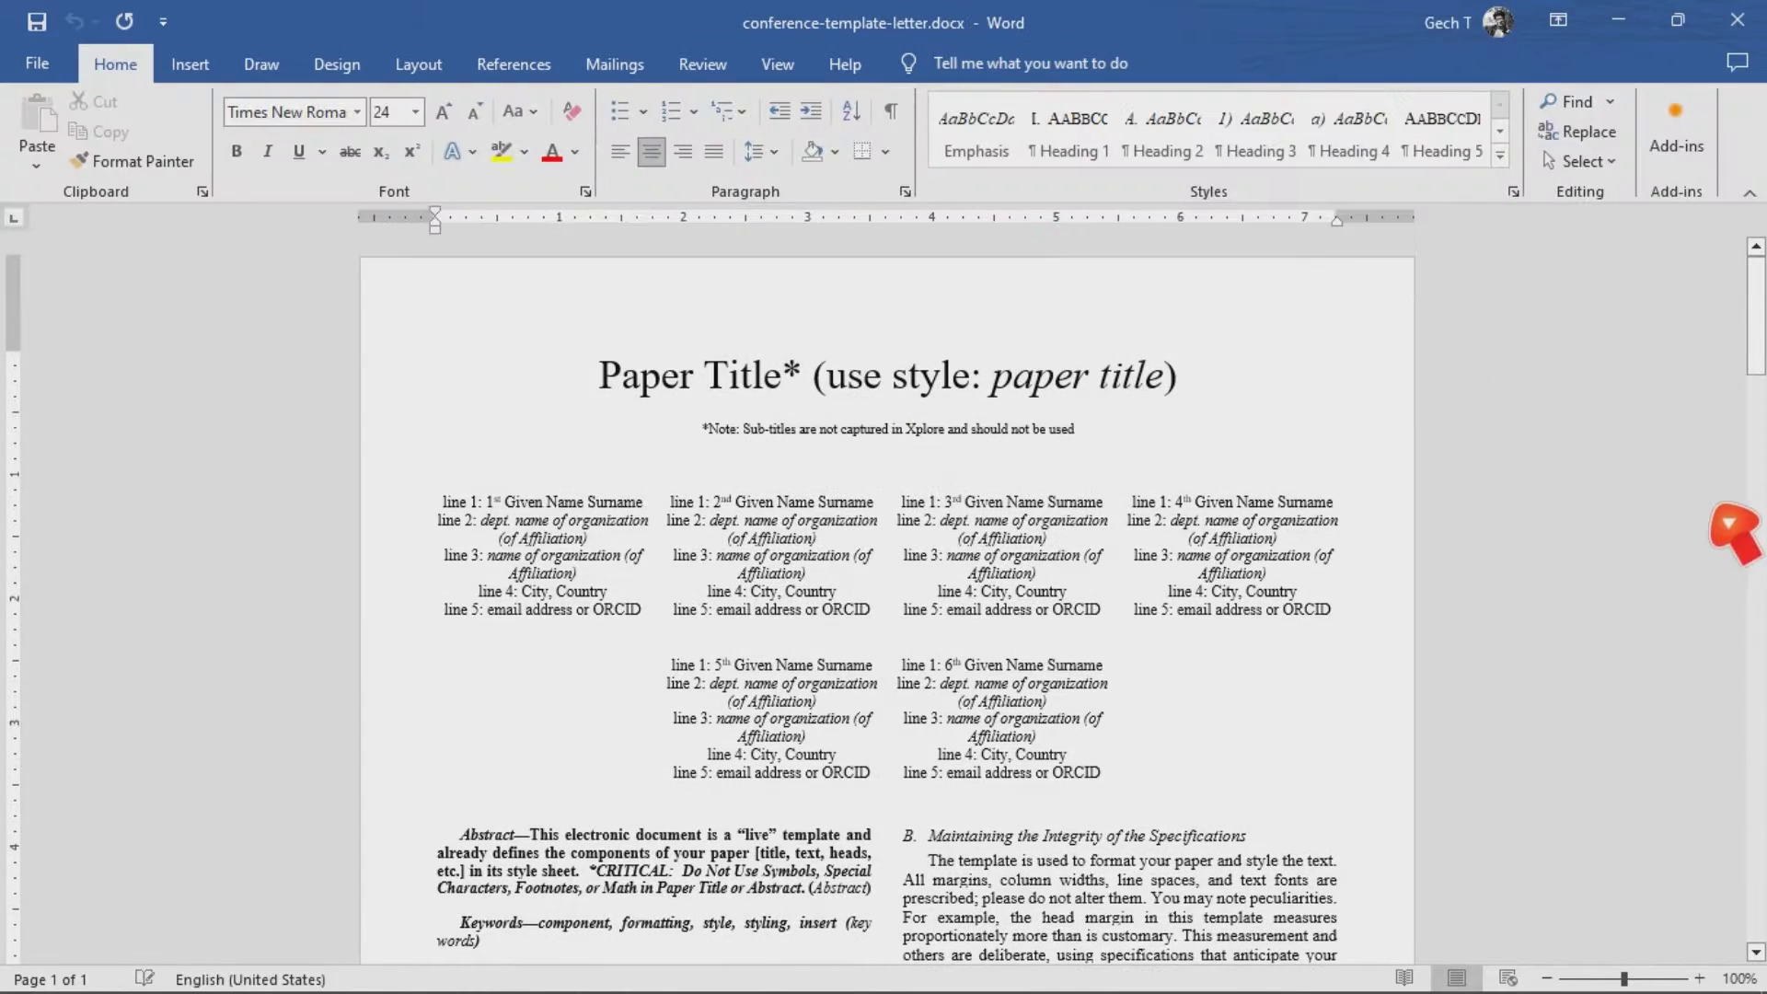
scroll(1727, 524, down, 13)
key(ctrl+Home)
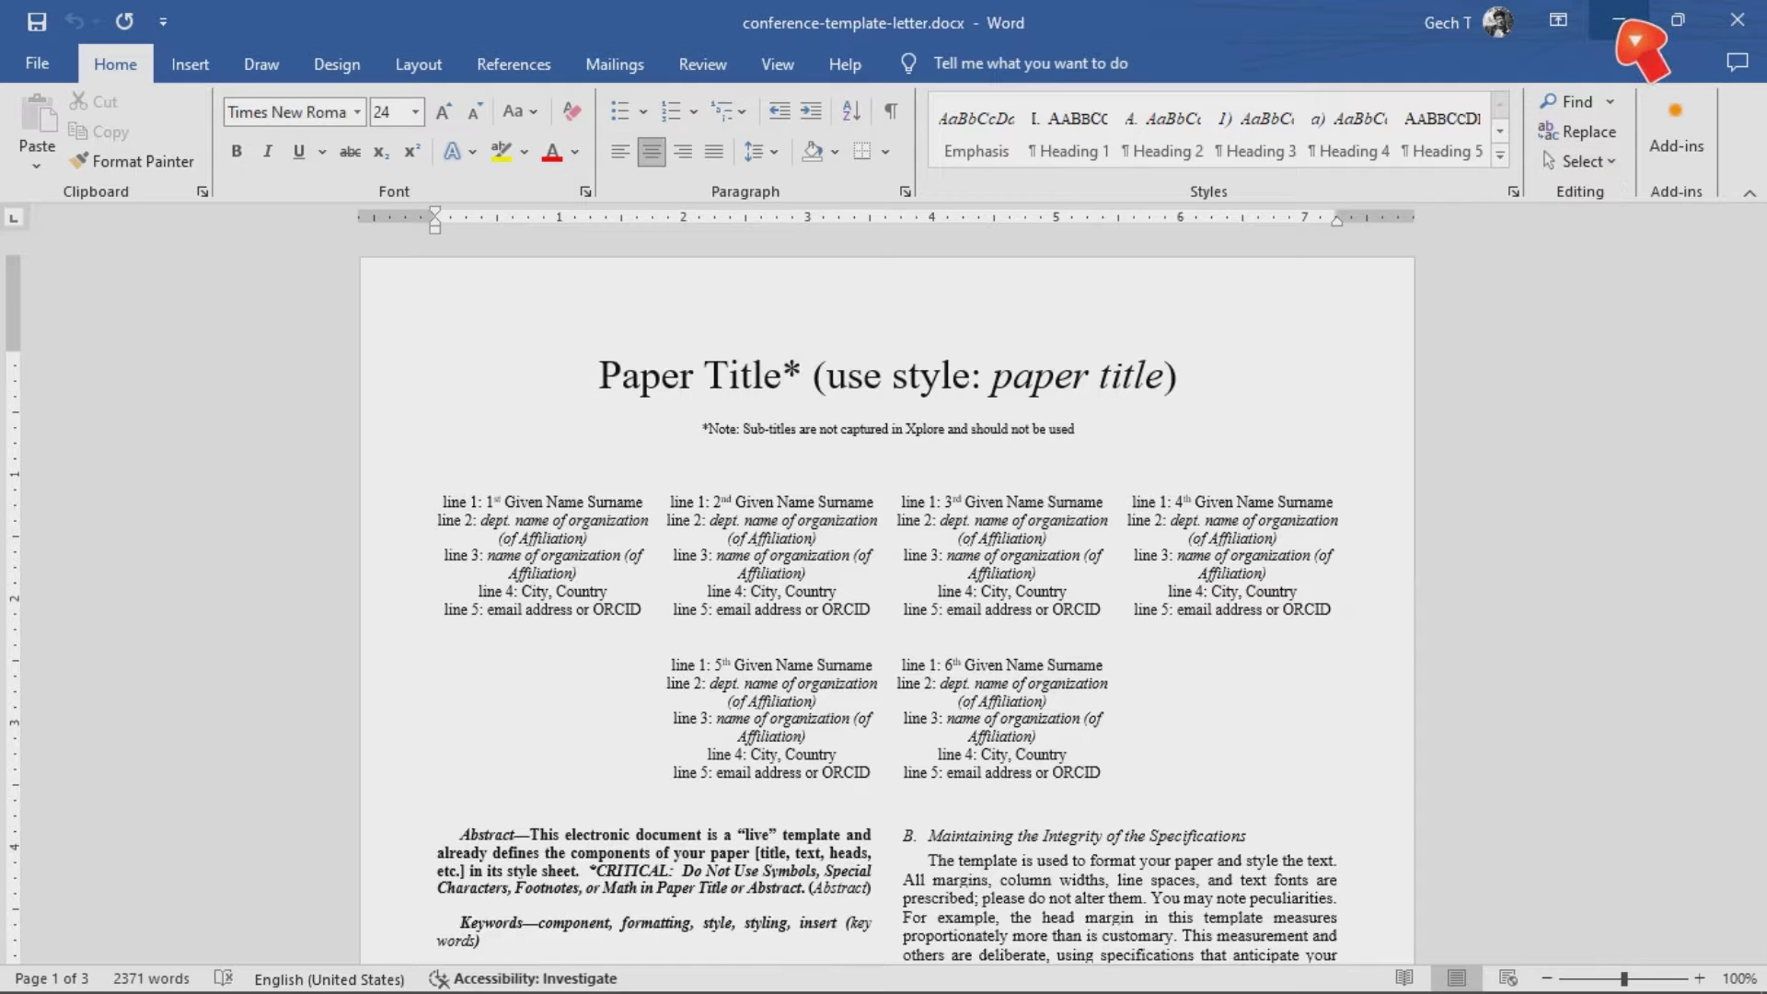
Switch to Chrome, search Google for "ieee official website" and open the IEEE homepage.
click(1635, 40)
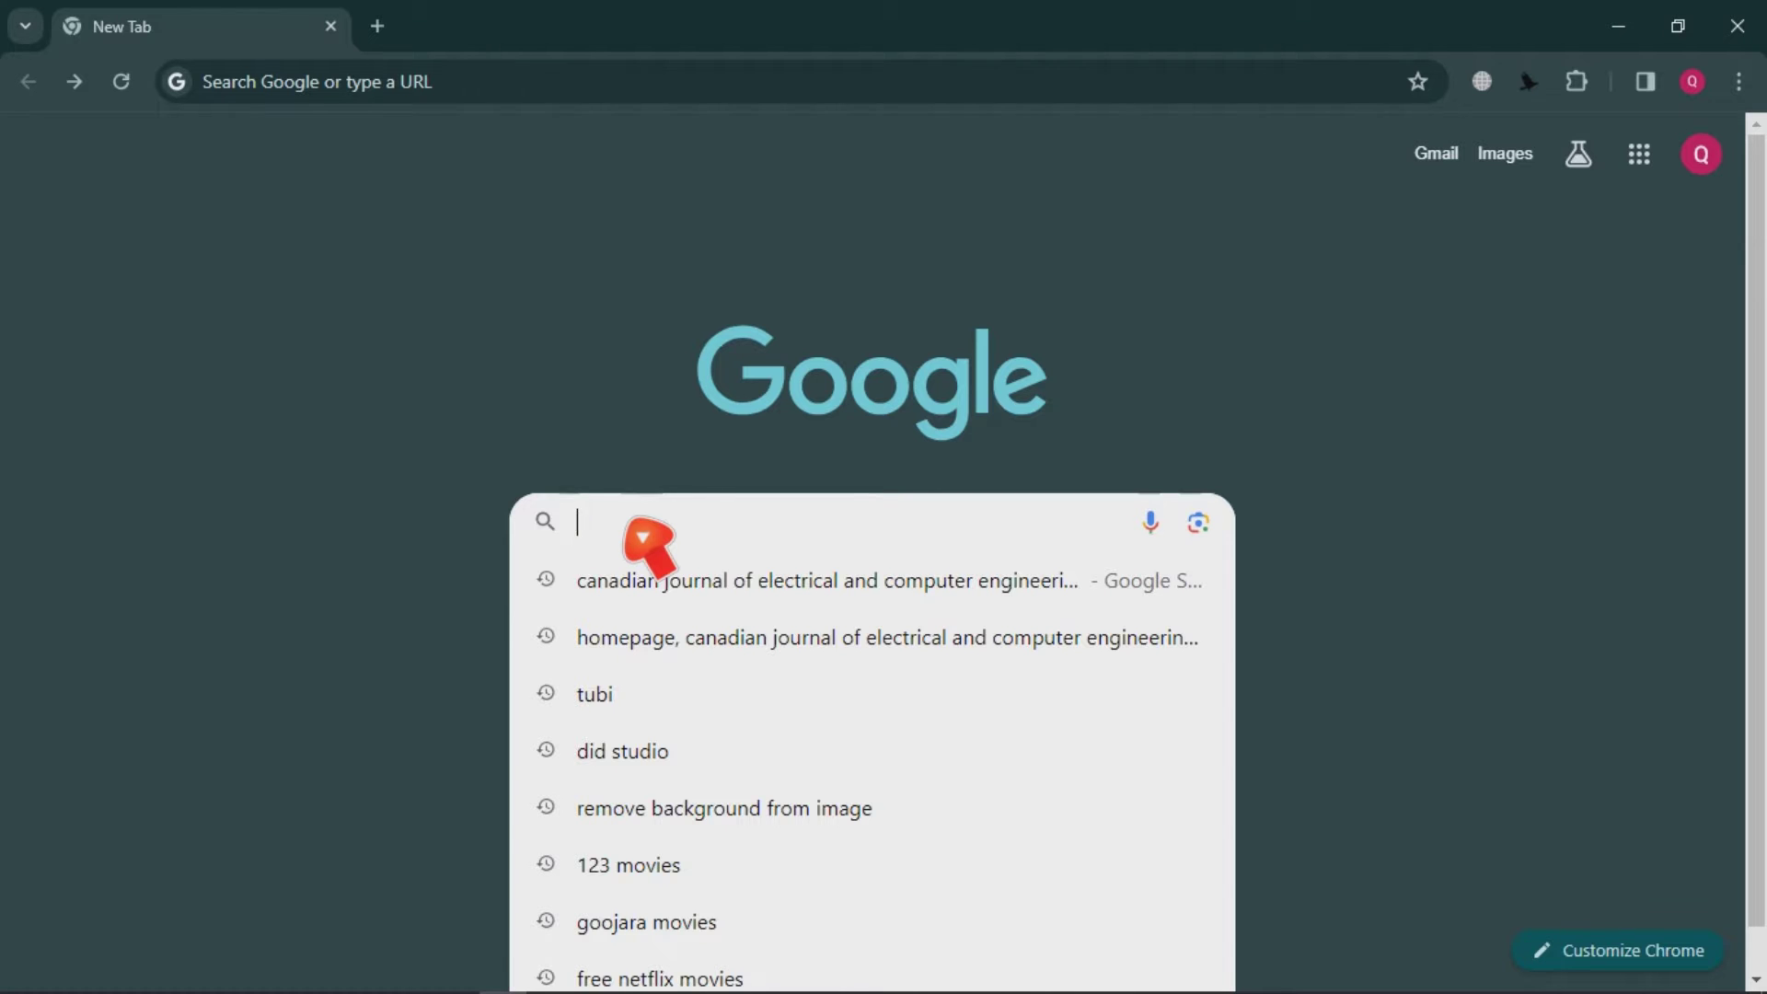
text(iee)
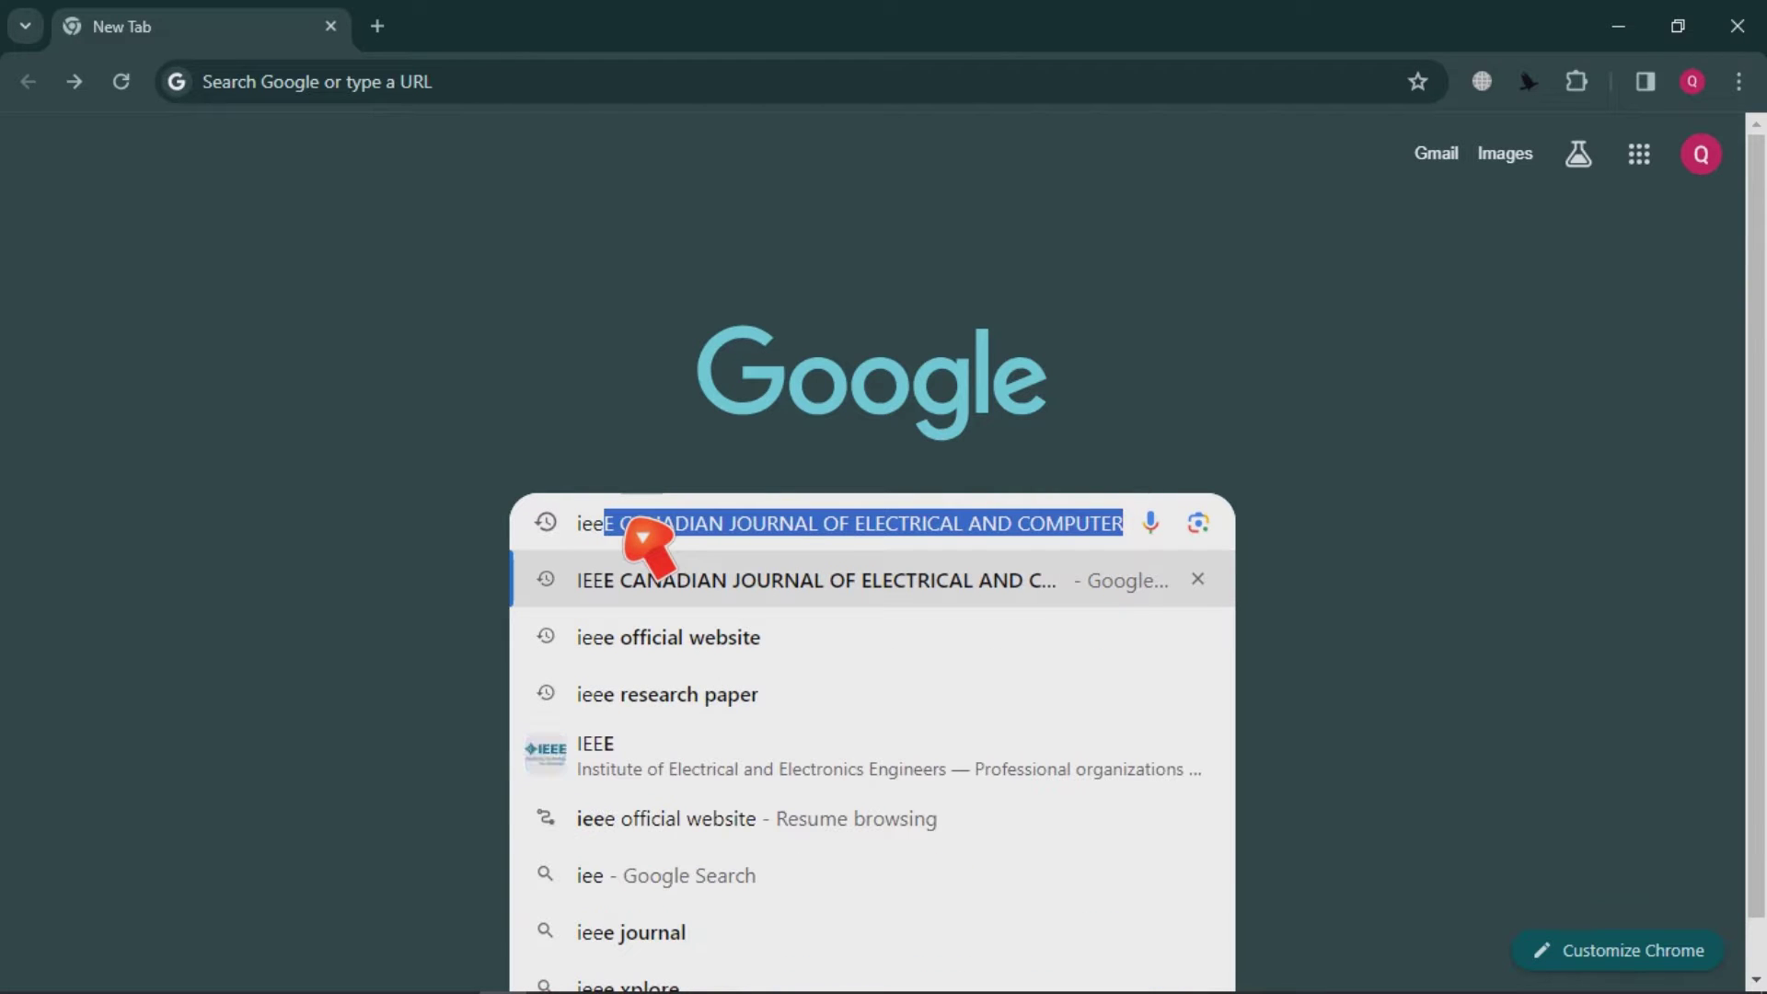
text(e )
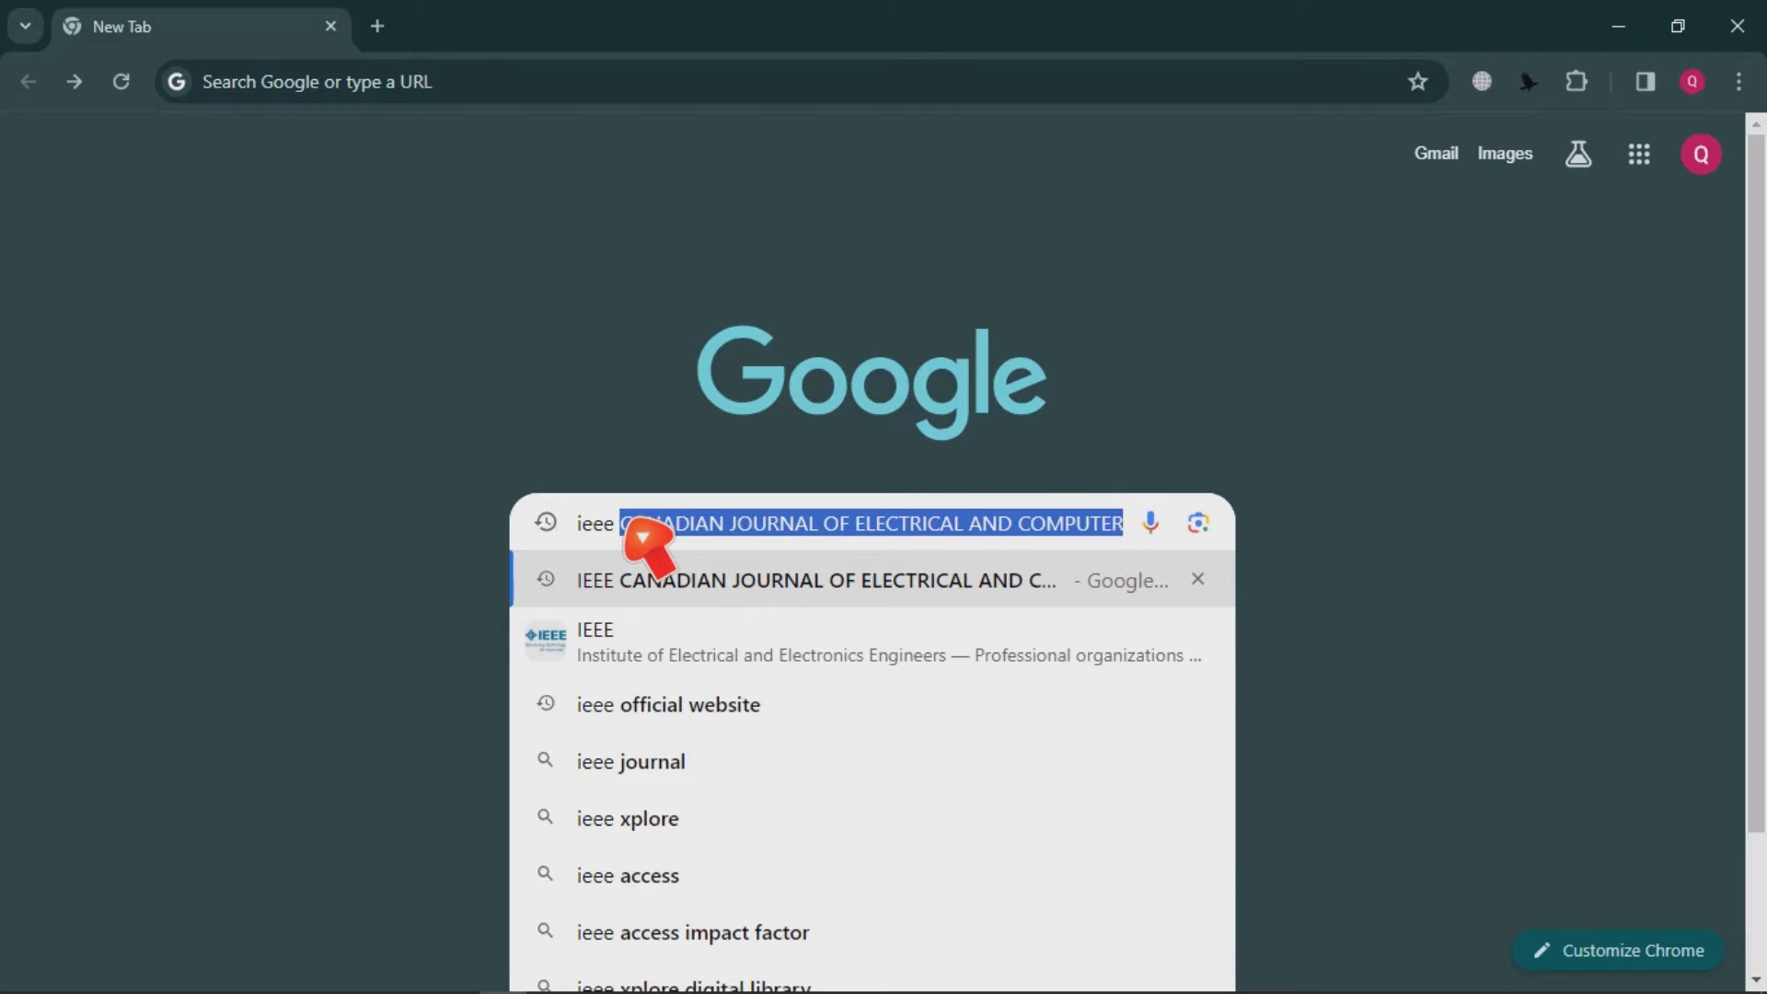
text(off)
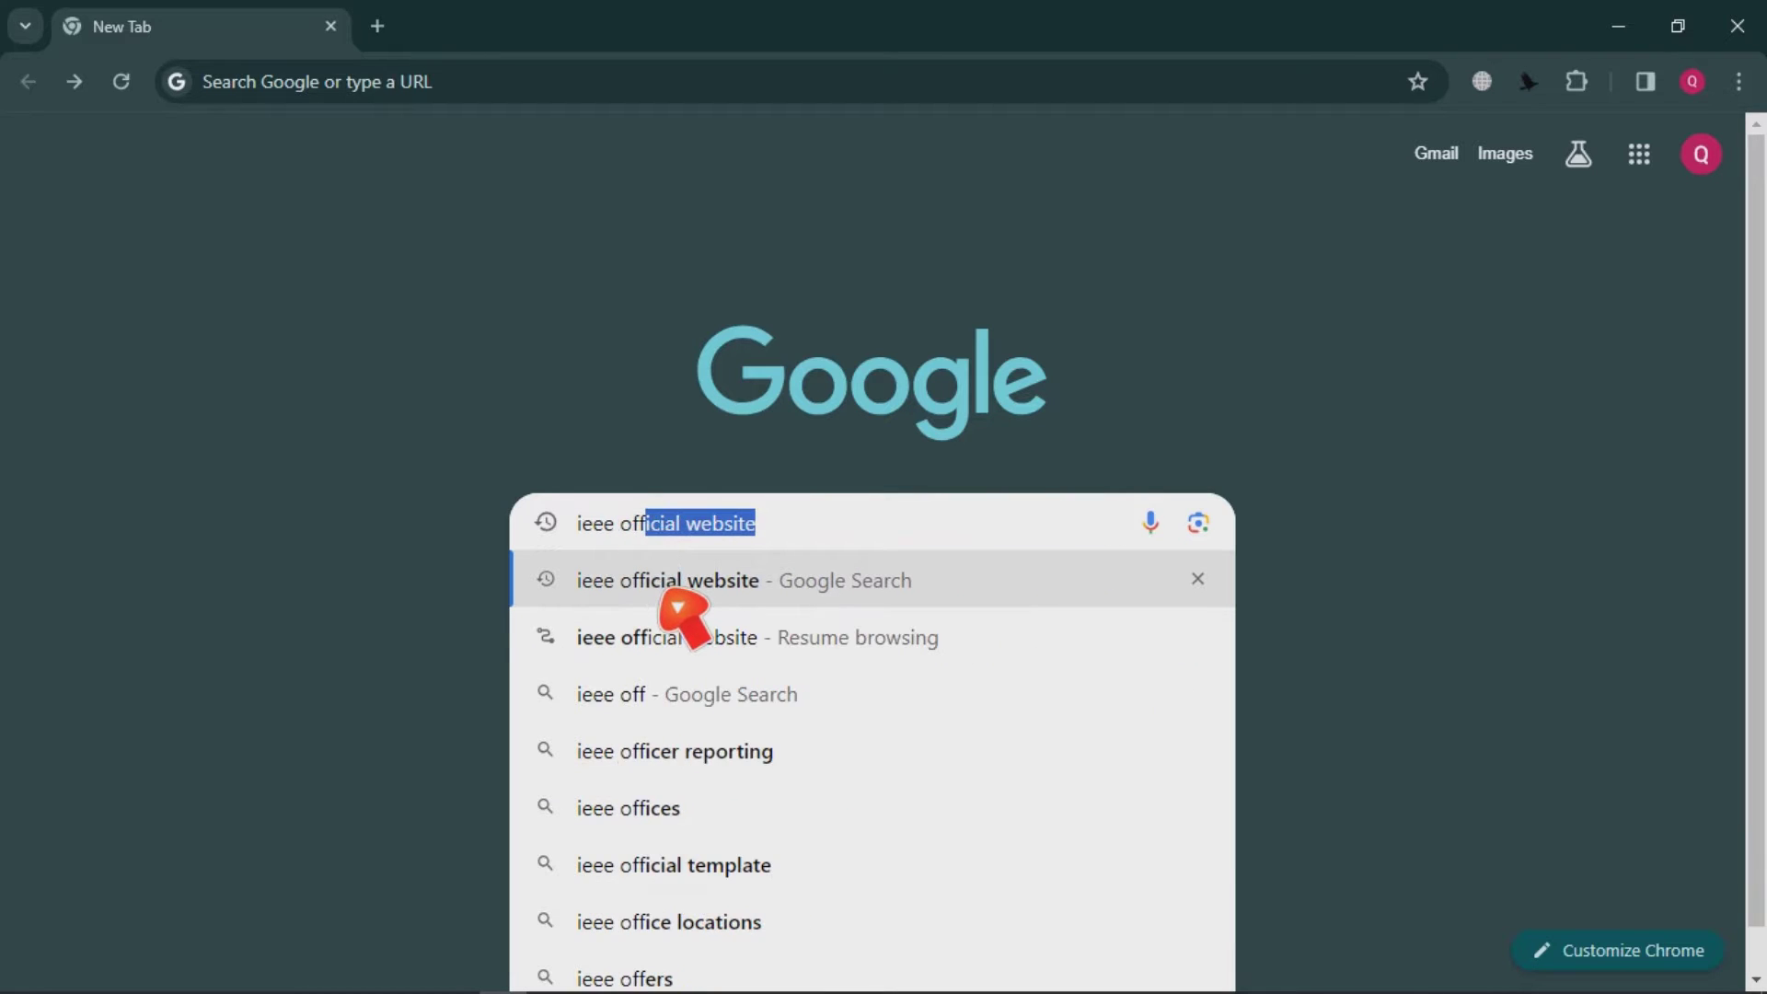
click(678, 589)
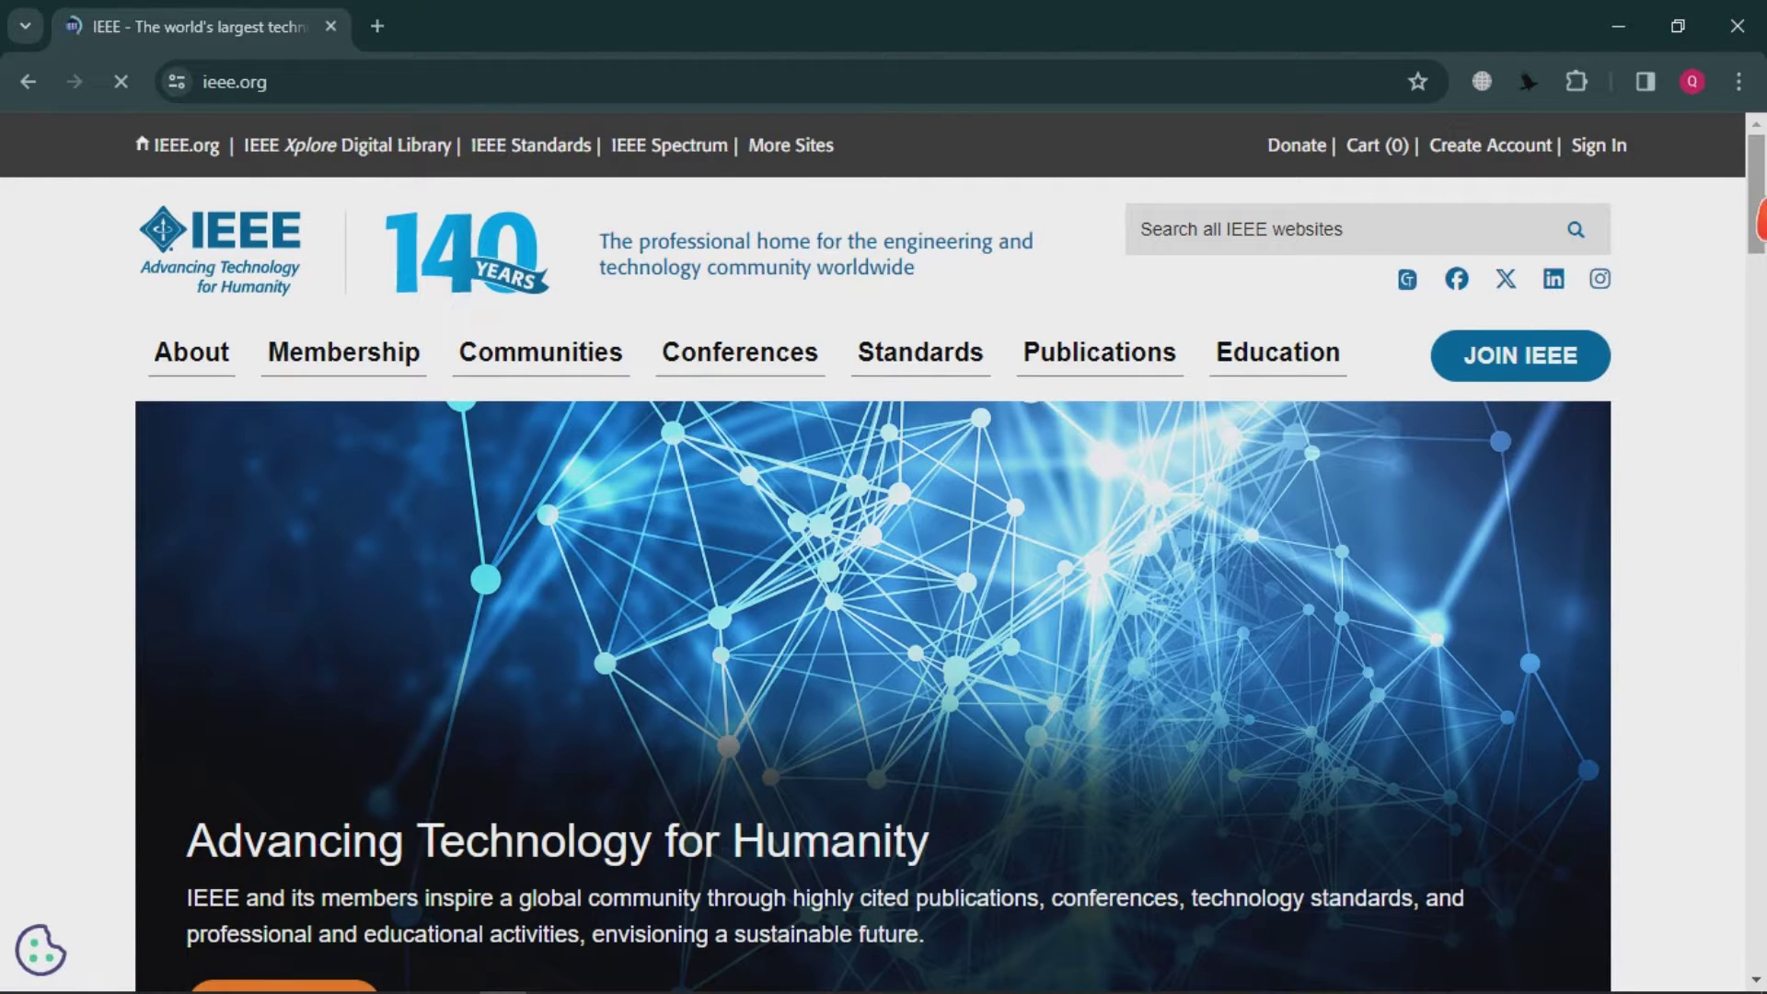
Search the IEEE websites for "template" from the IEEE homepage.
scroll(1759, 221, down, 15)
scroll(1760, 221, up, 15)
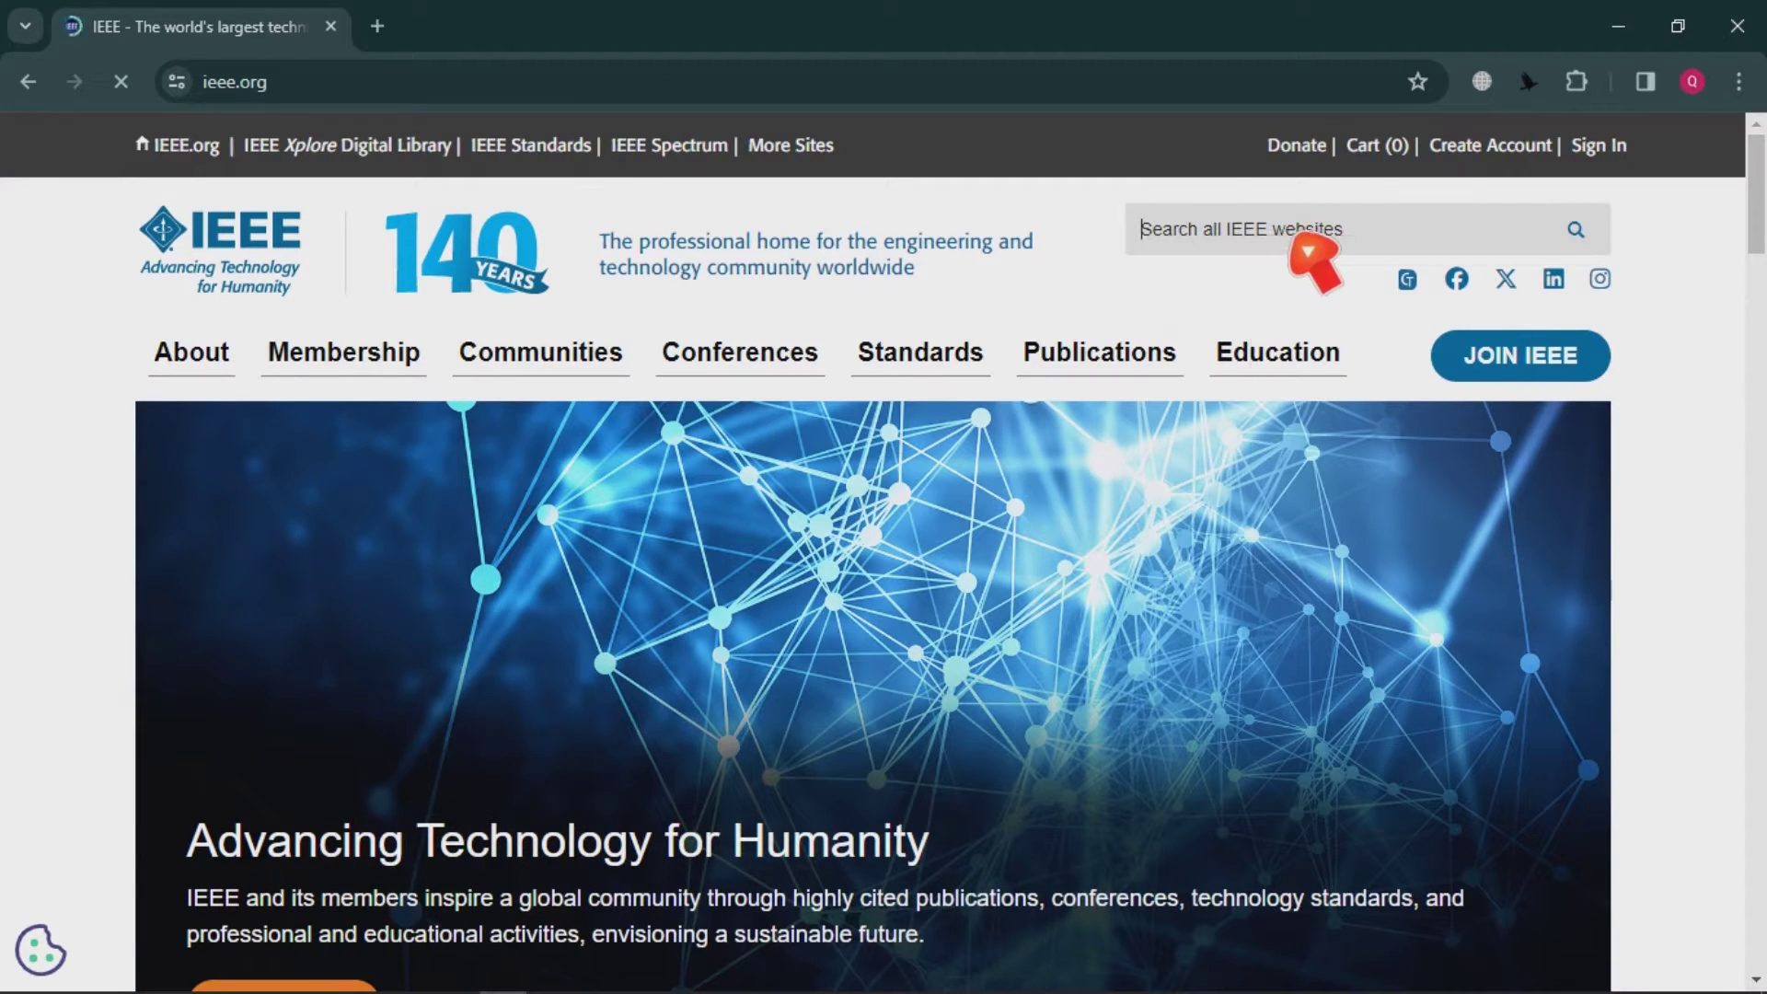
click(1306, 246)
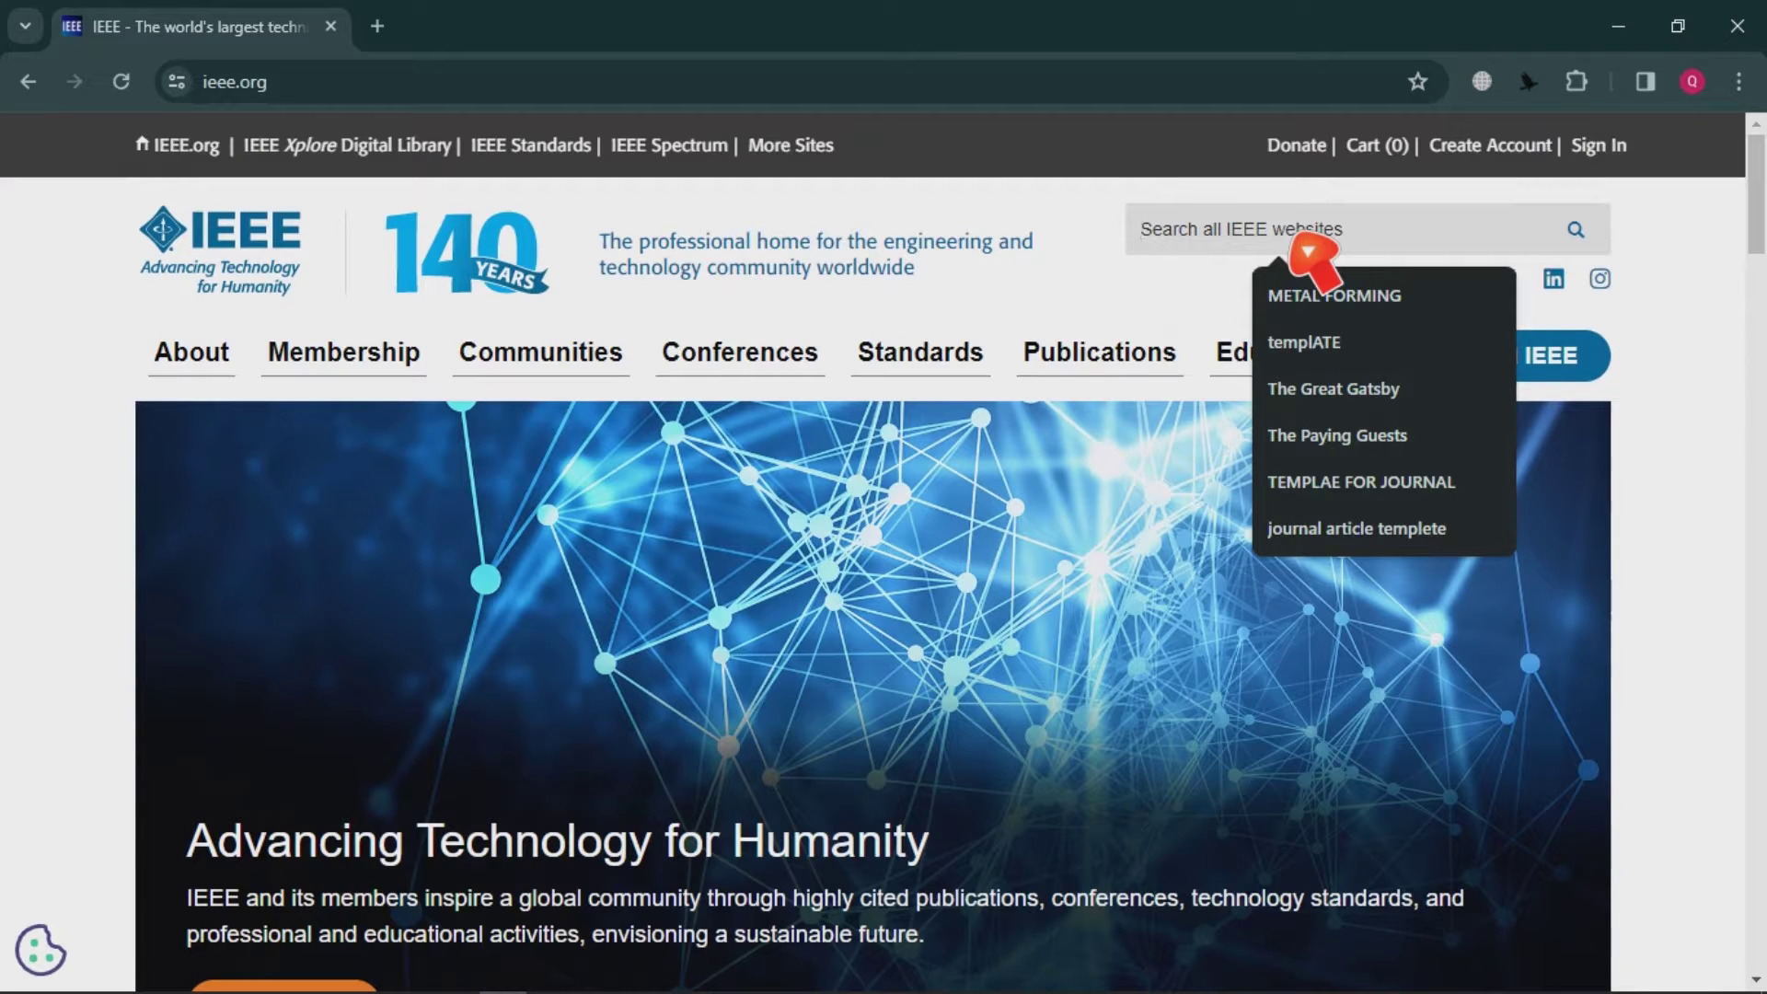
text(tem)
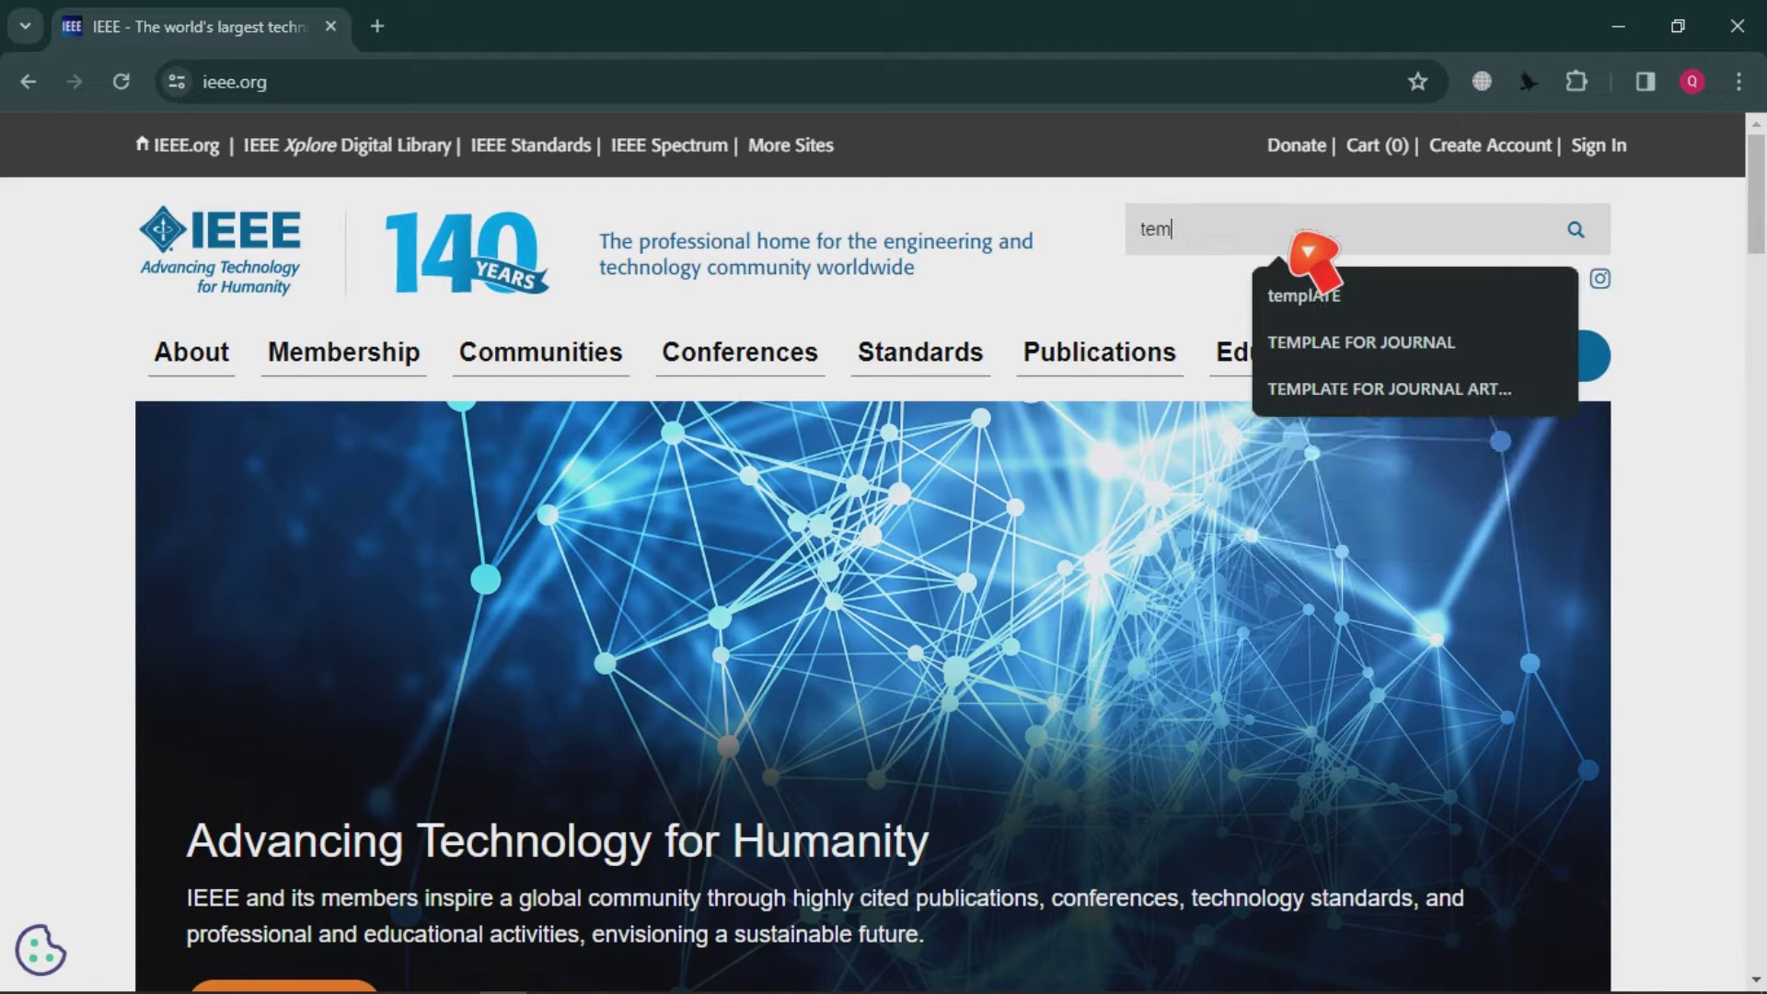
text(plate)
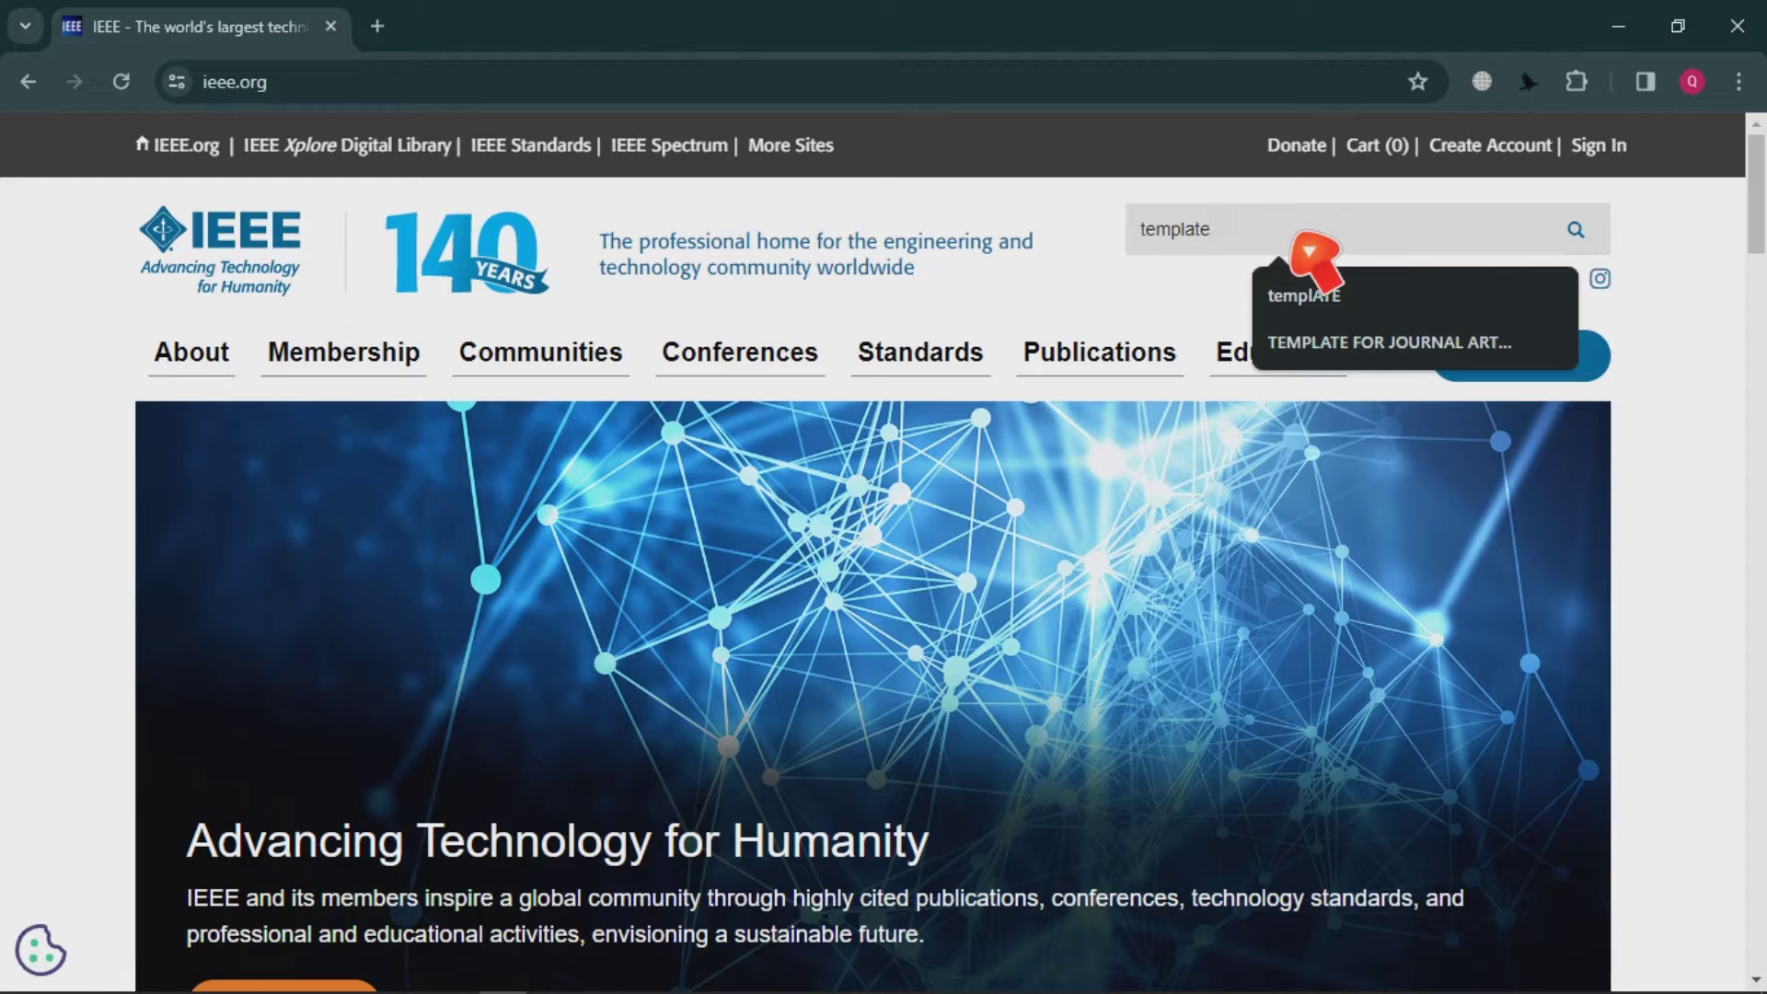
click(1603, 257)
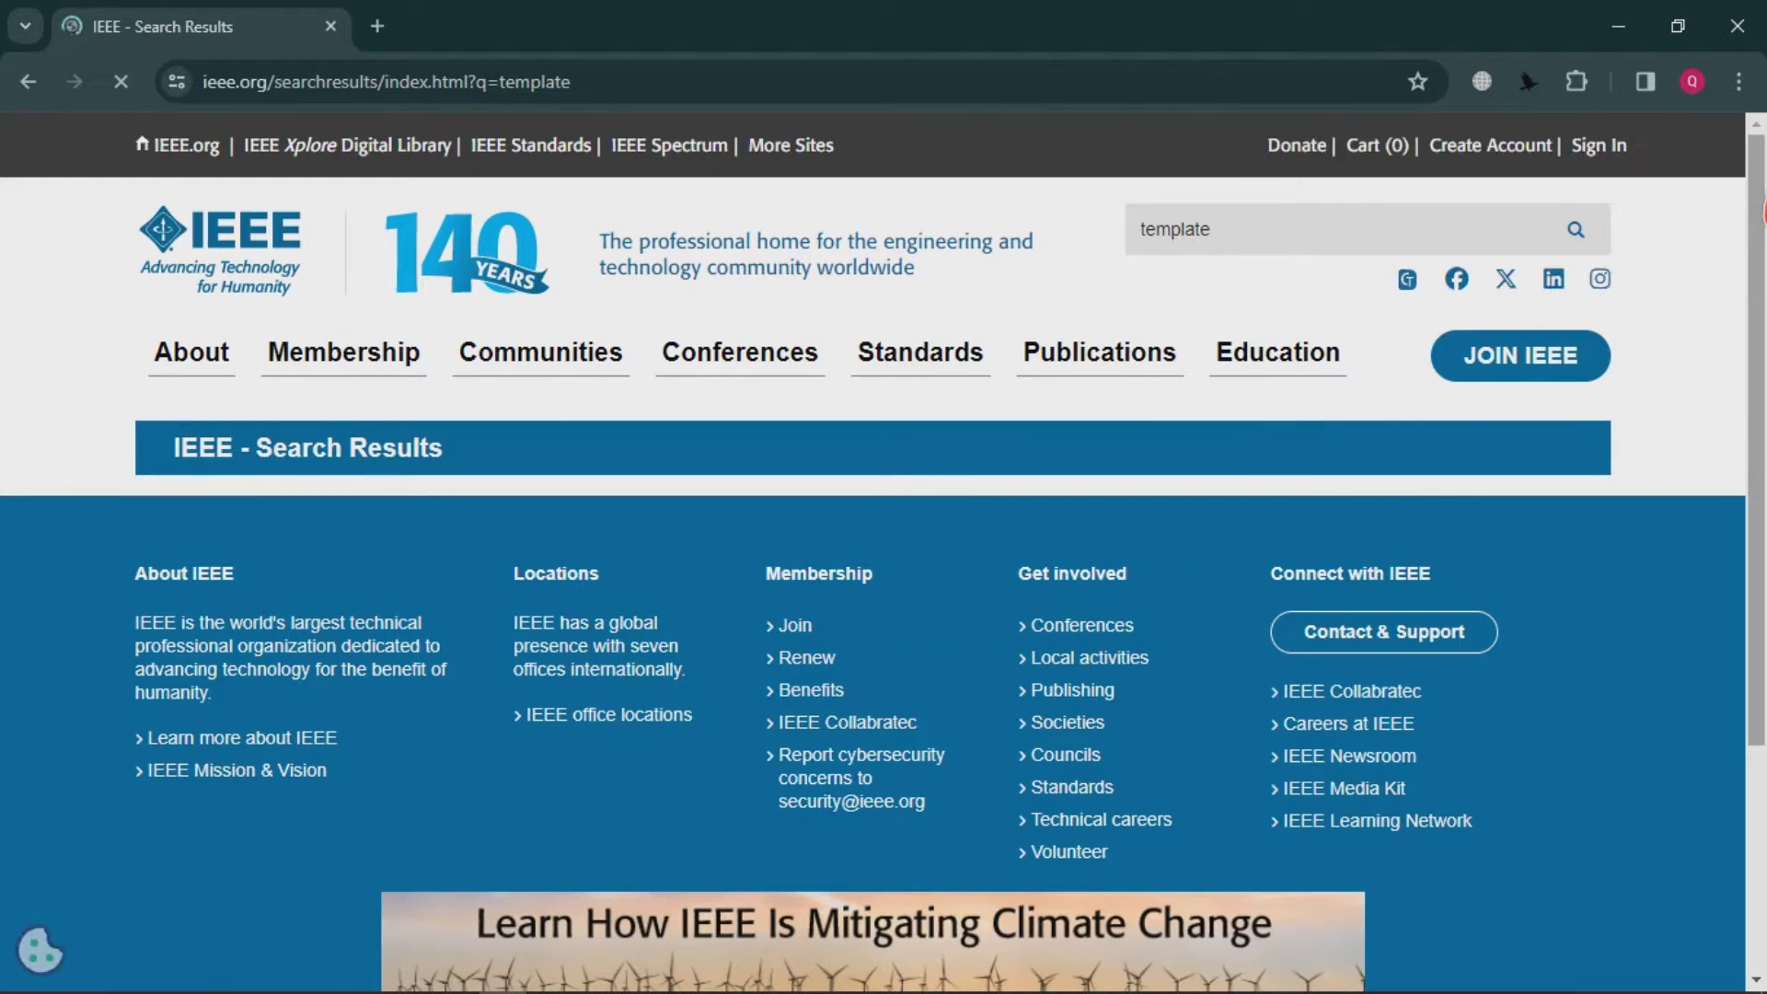
Open the Manuscript Templates for Conference Proceedings page from the IEEE search results.
scroll(529, 686, down, 3)
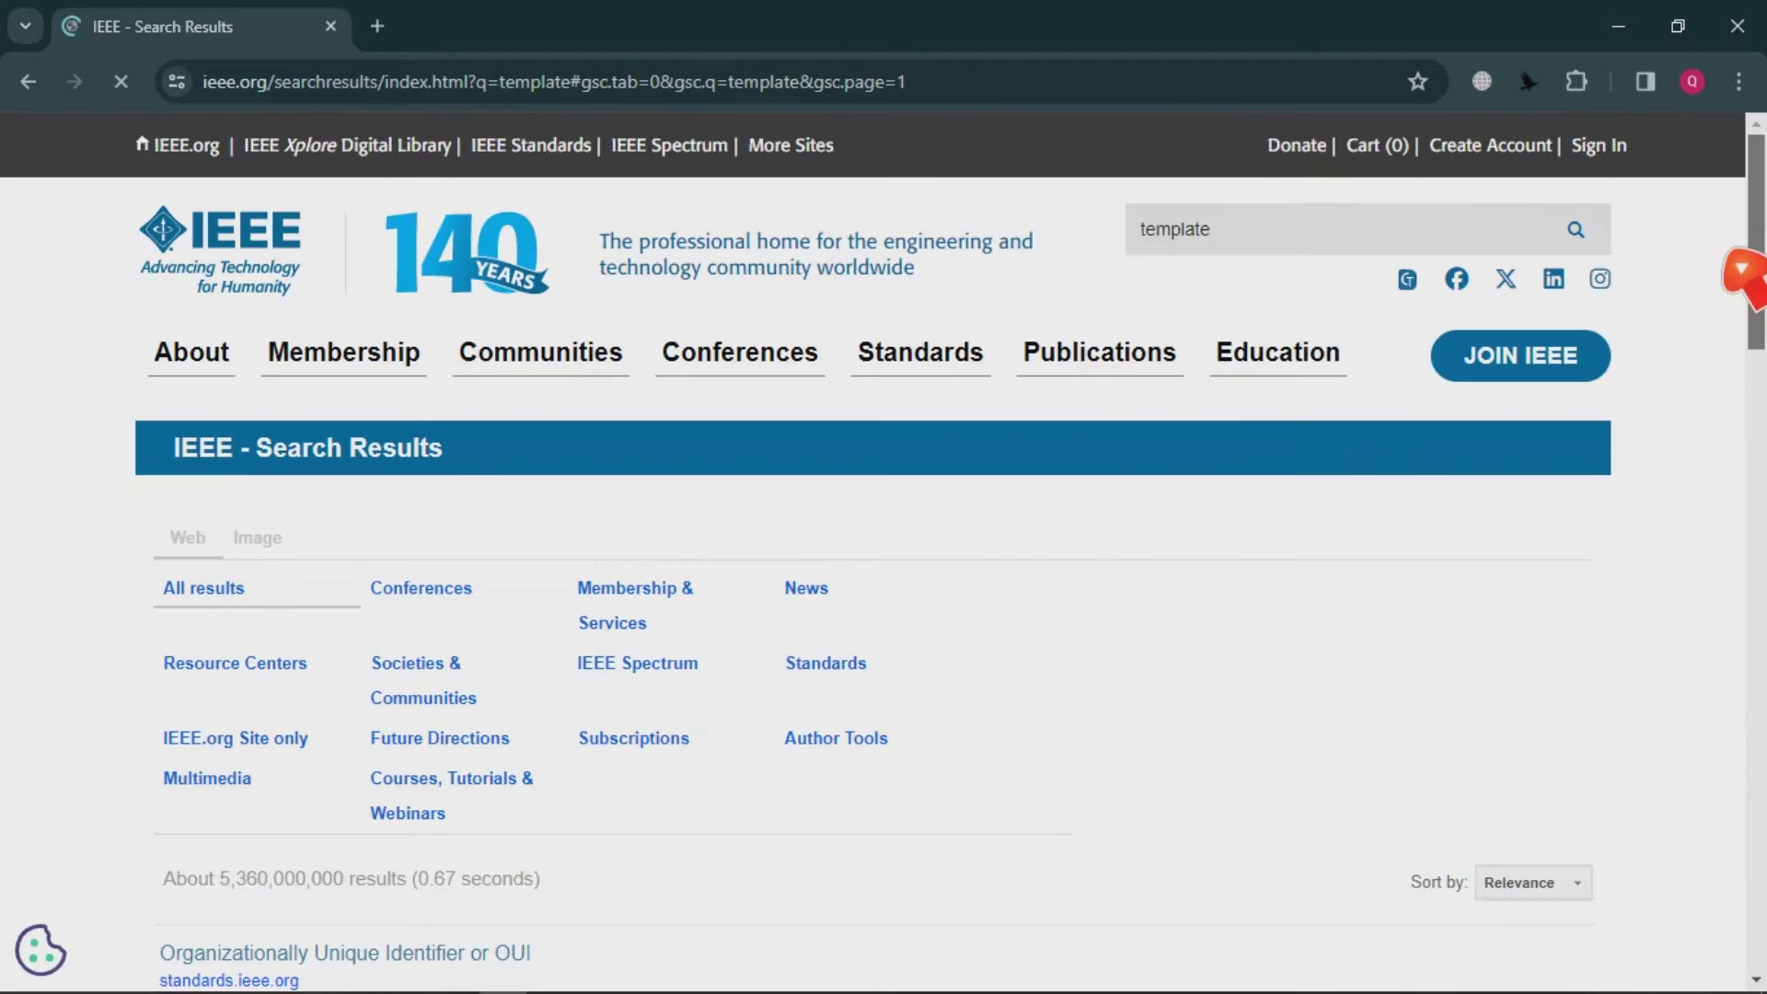
scroll(530, 686, down, 5)
scroll(939, 533, down, 3)
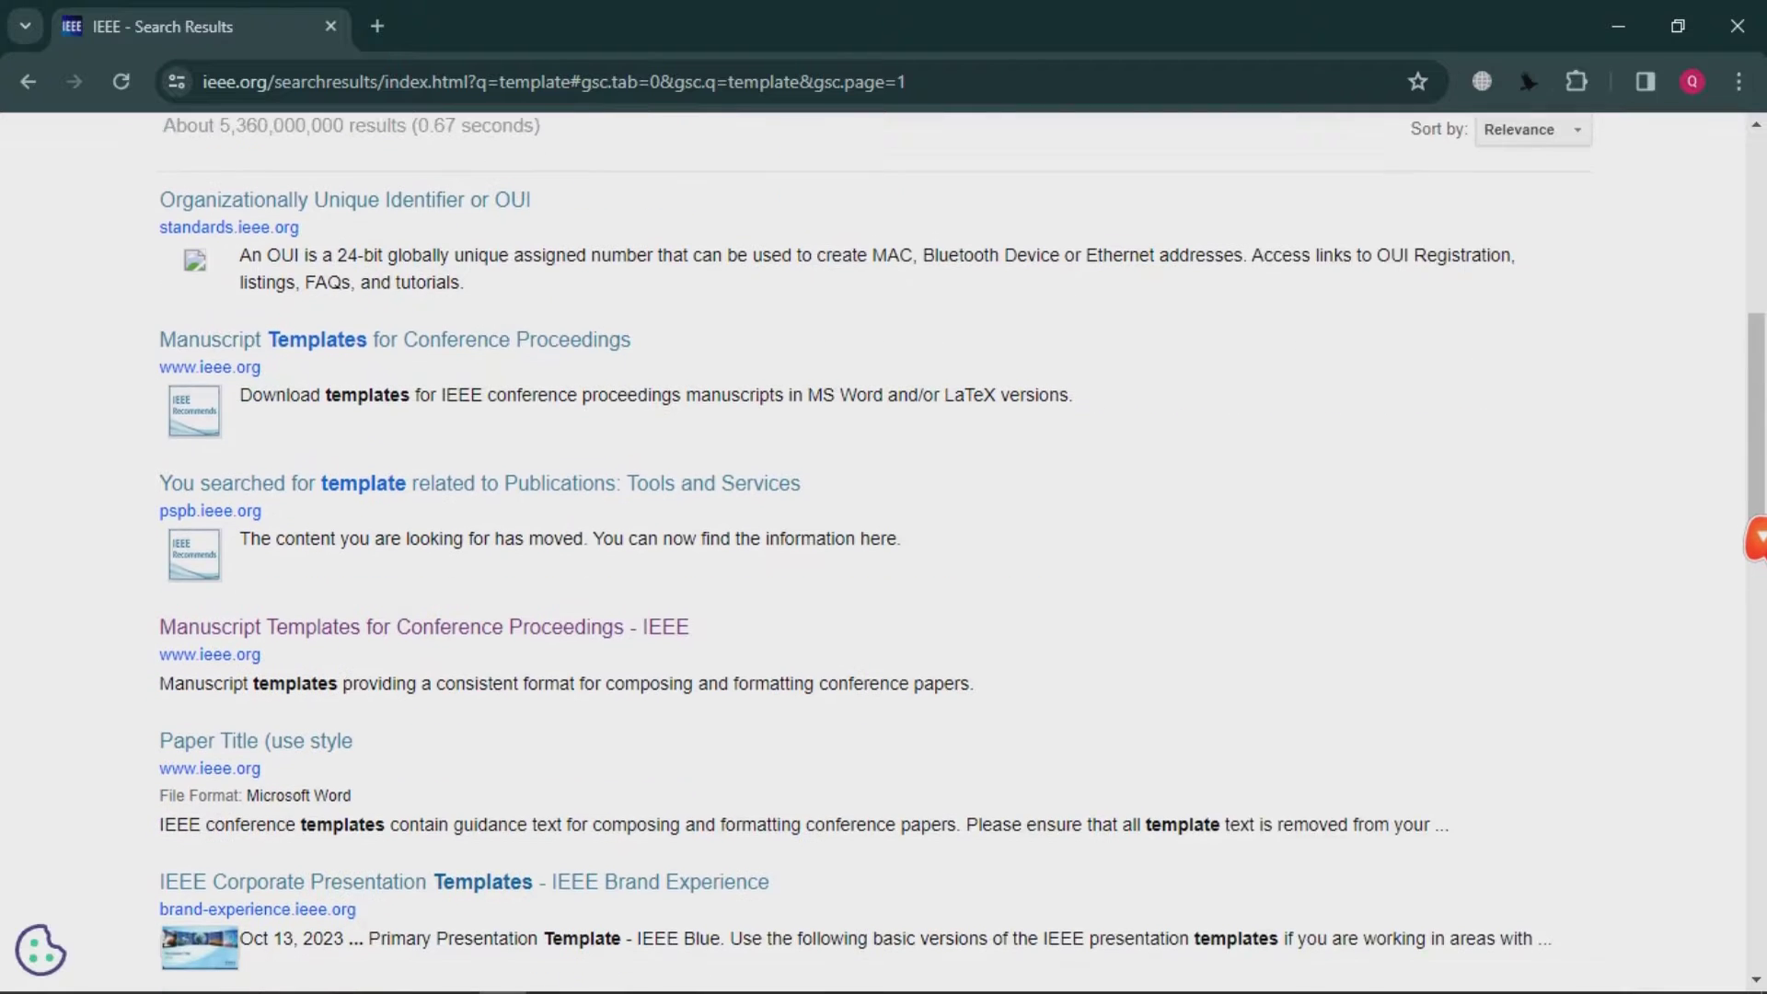
scroll(938, 533, up, 1)
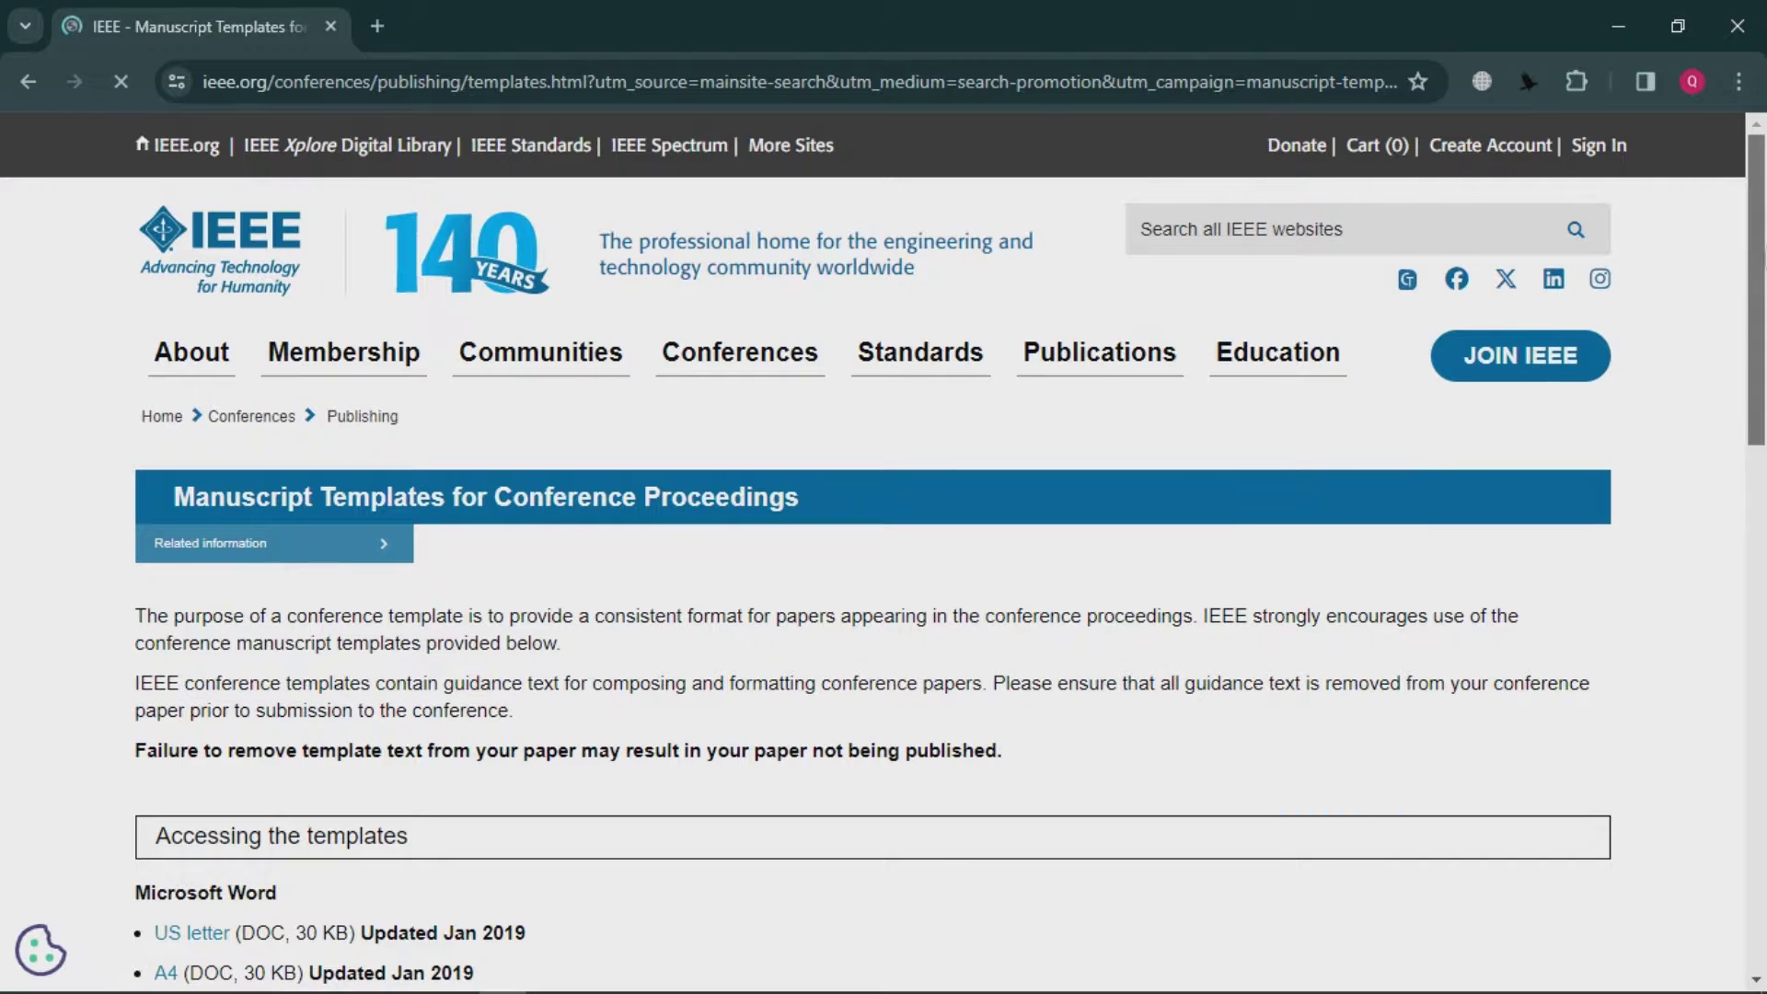
Examine the conference proceedings templates page, including its Microsoft Word downloads and LaTeX Template Instructions.
scroll(883, 552, down, 5)
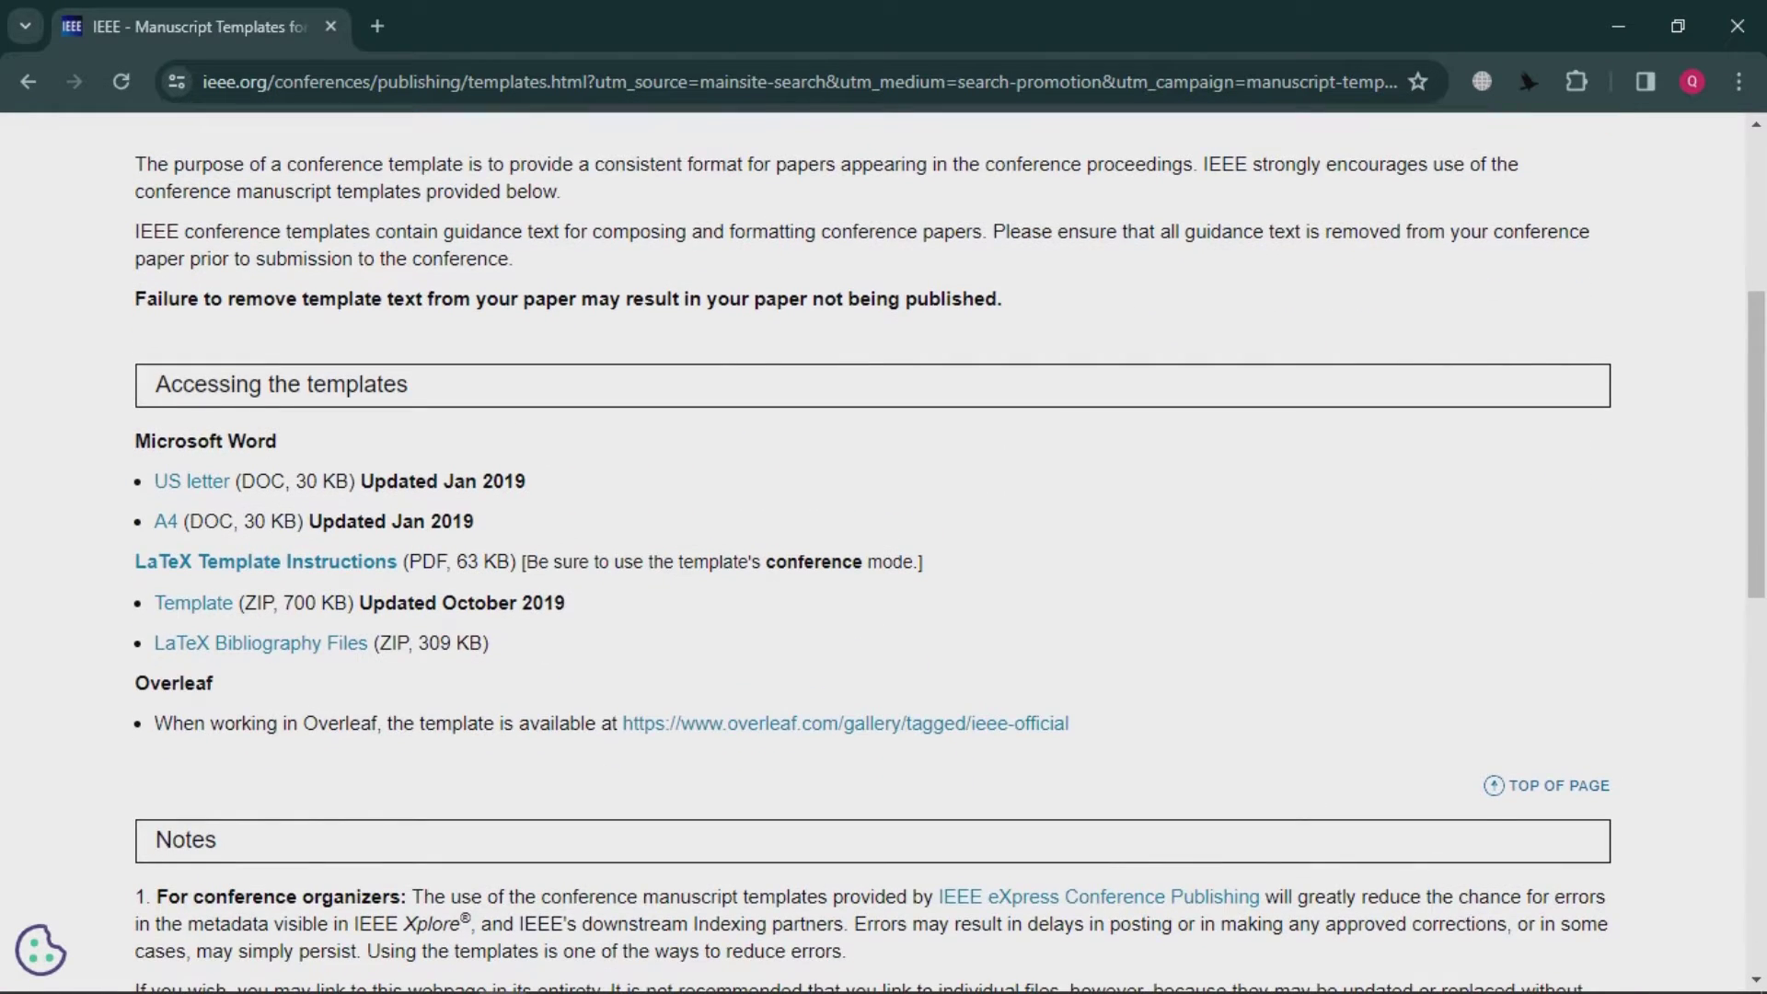
scroll(555, 416, up, 4)
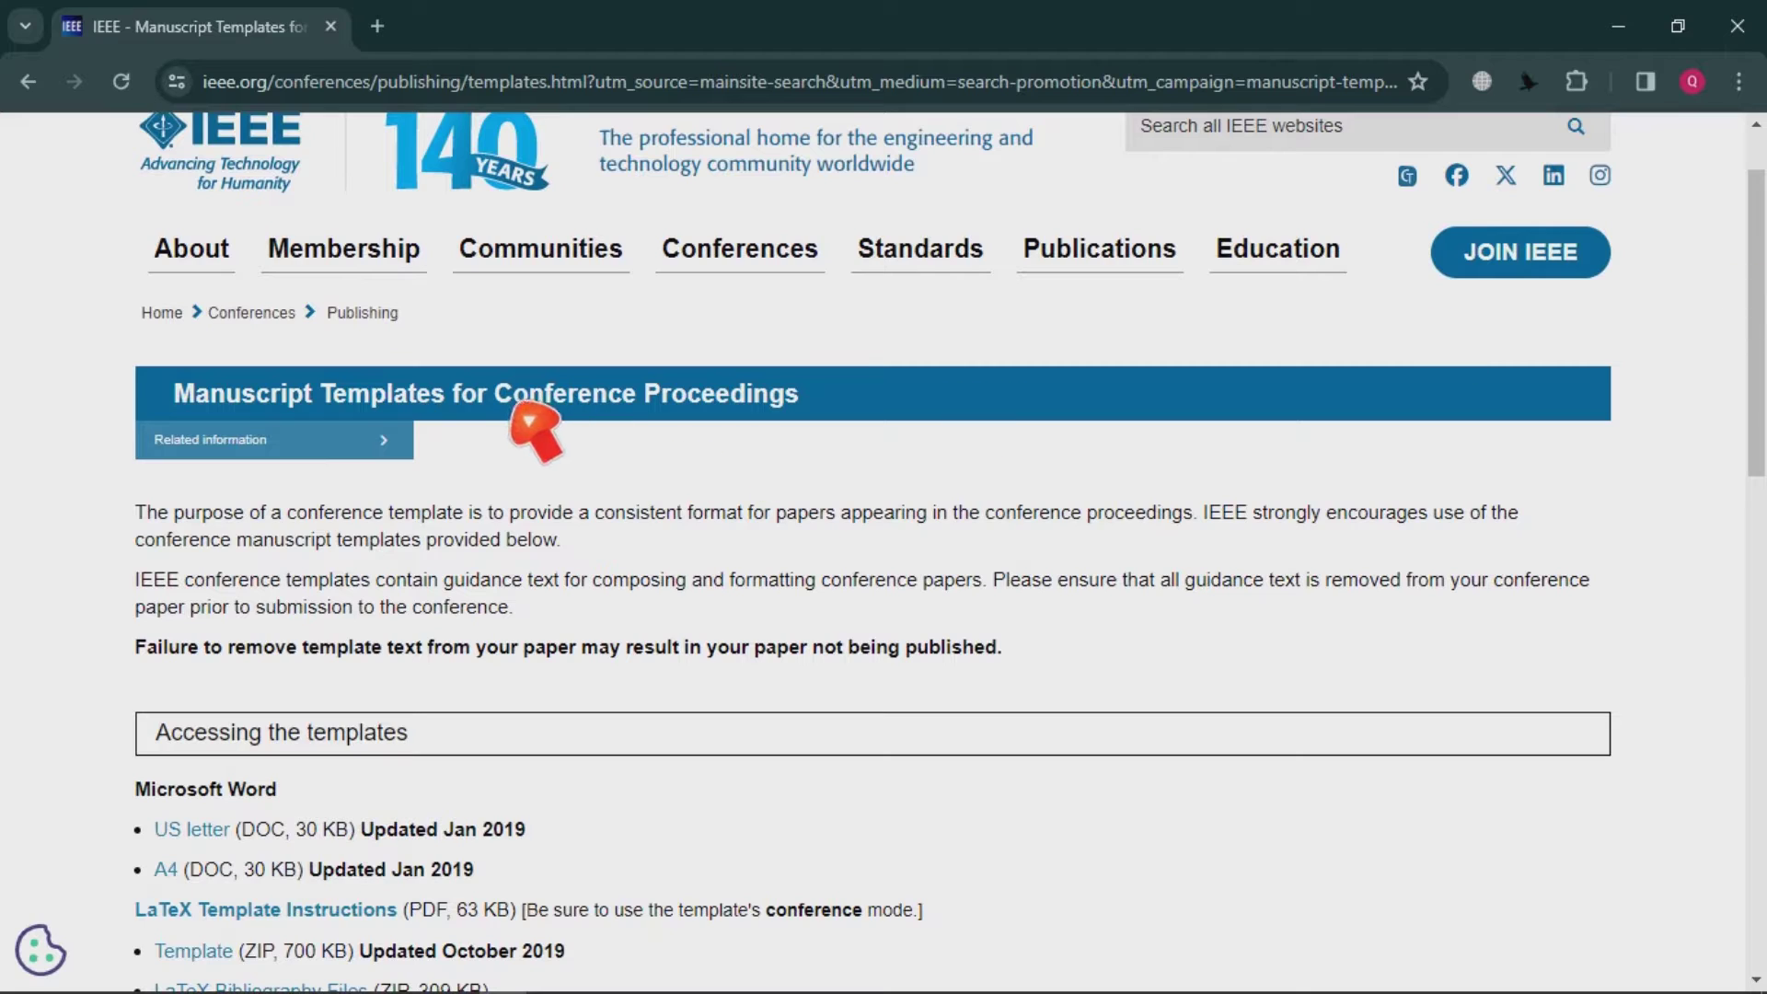
drag(522, 394, 817, 409)
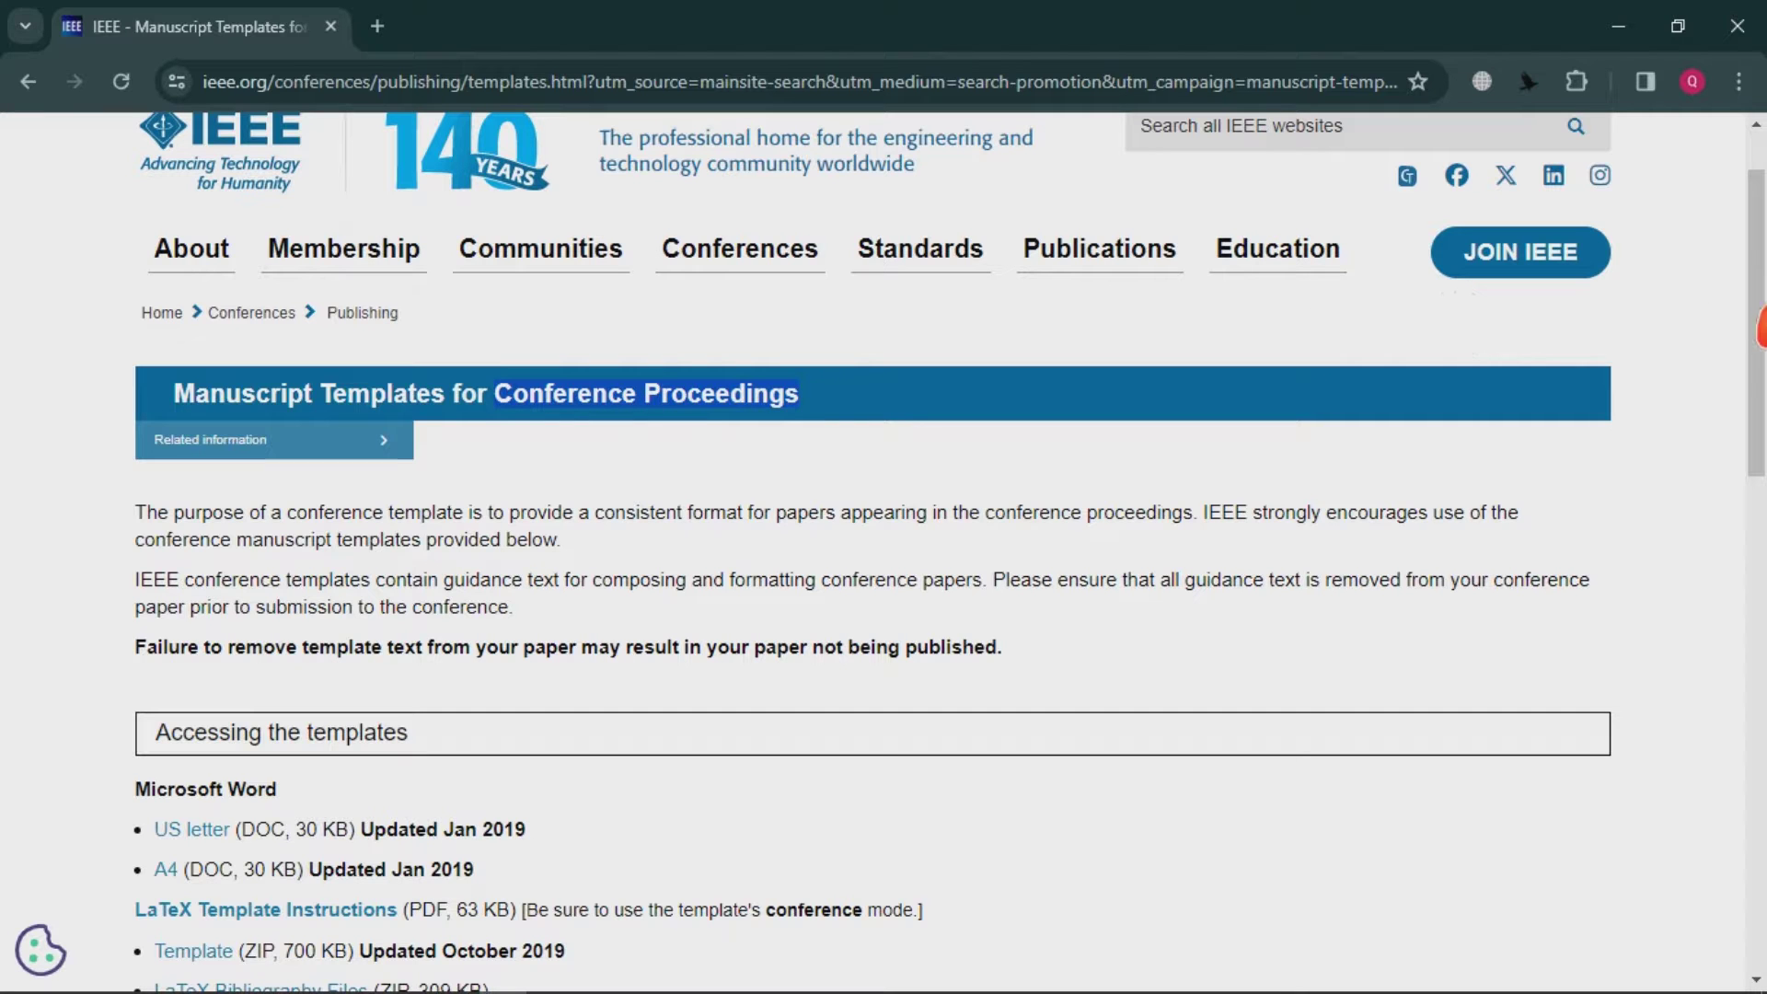
scroll(884, 552, down, 5)
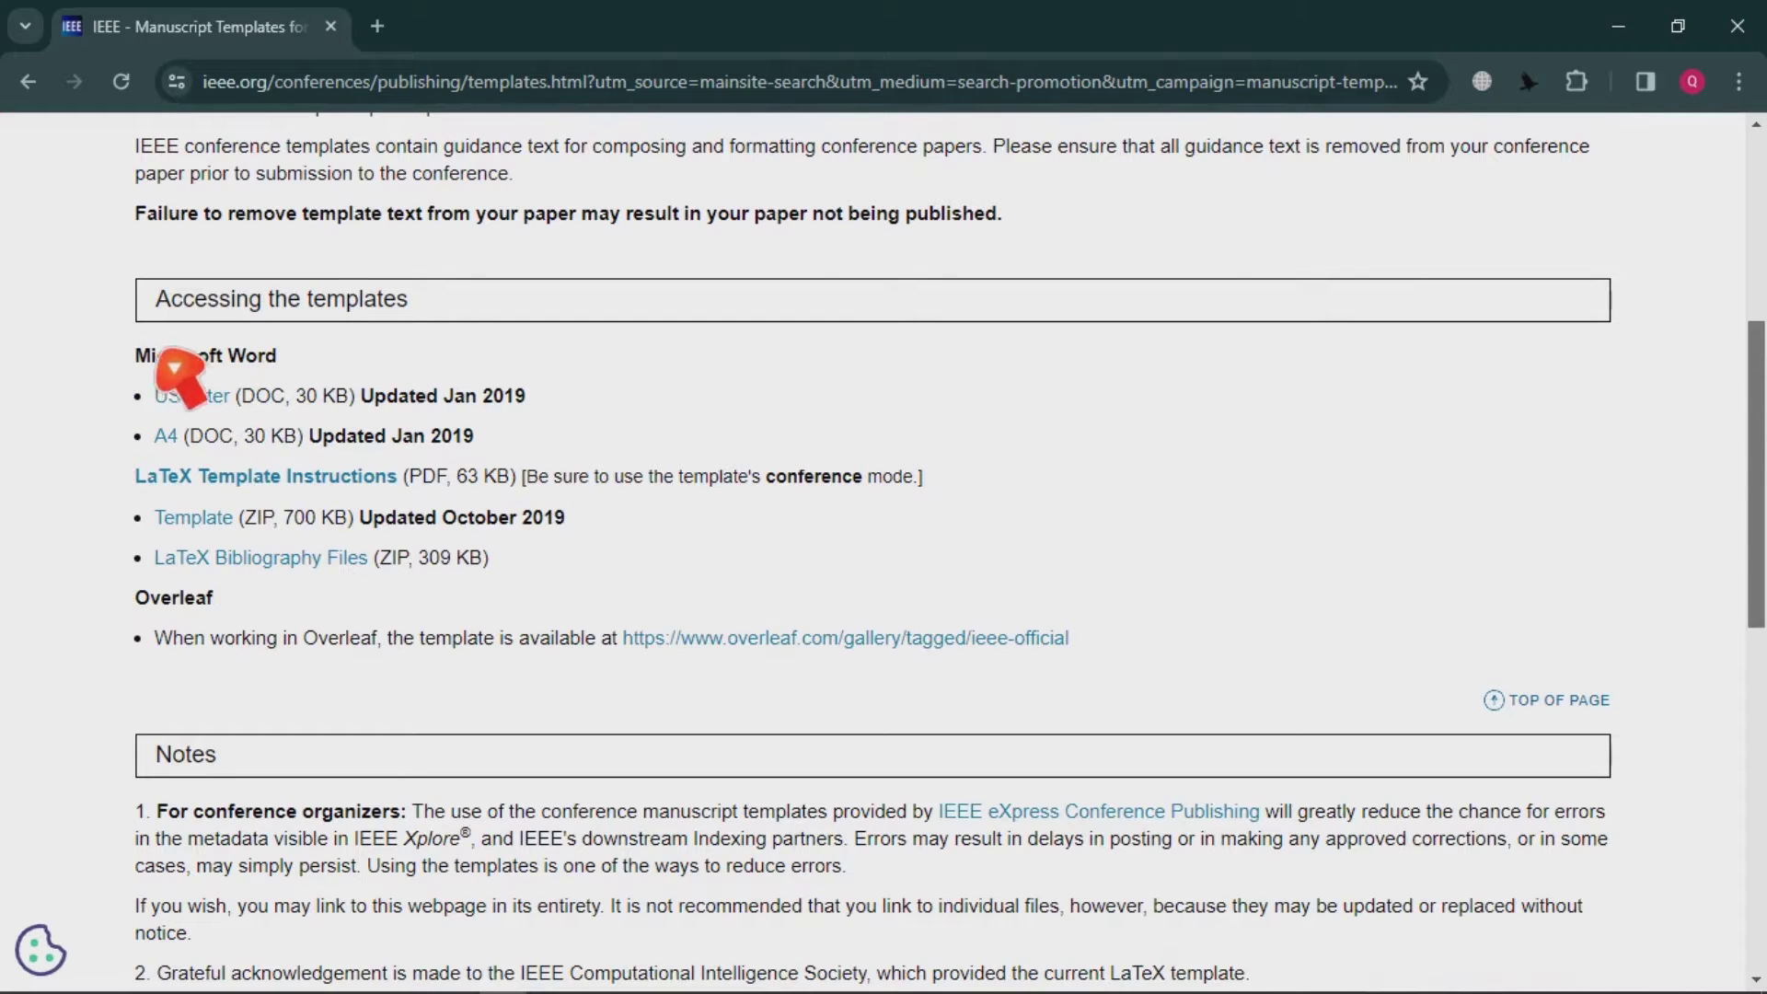
drag(160, 377, 327, 390)
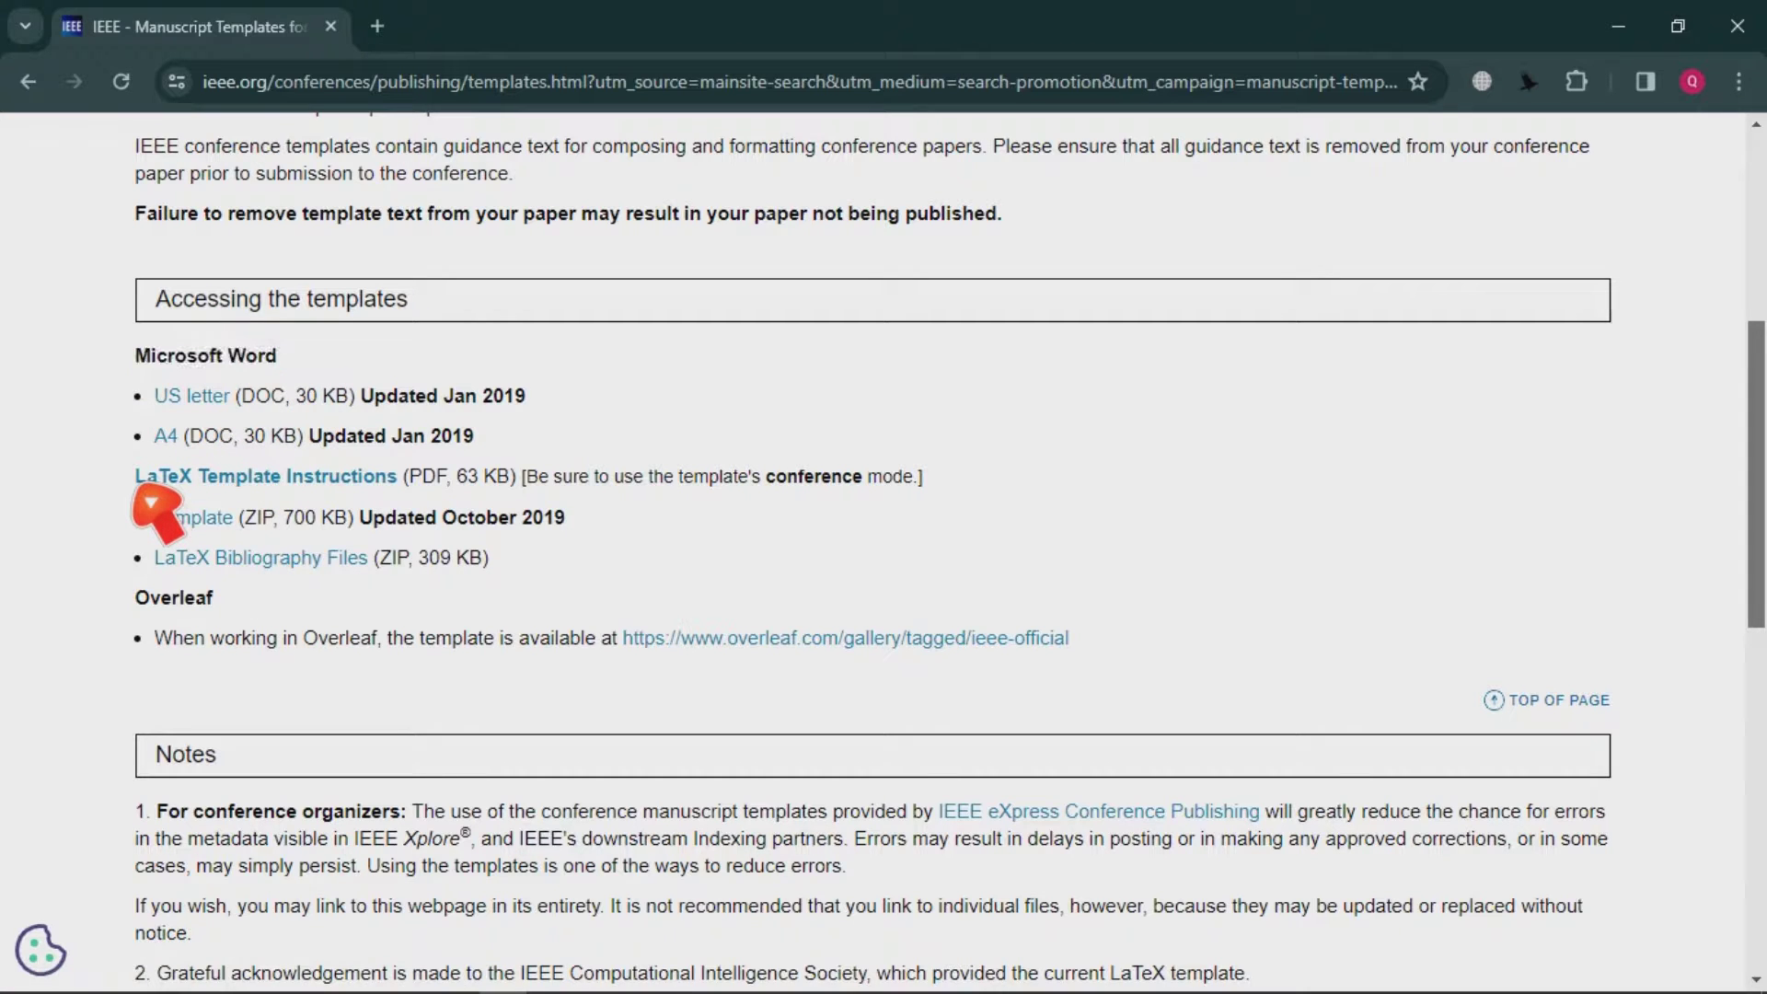
drag(147, 497, 418, 497)
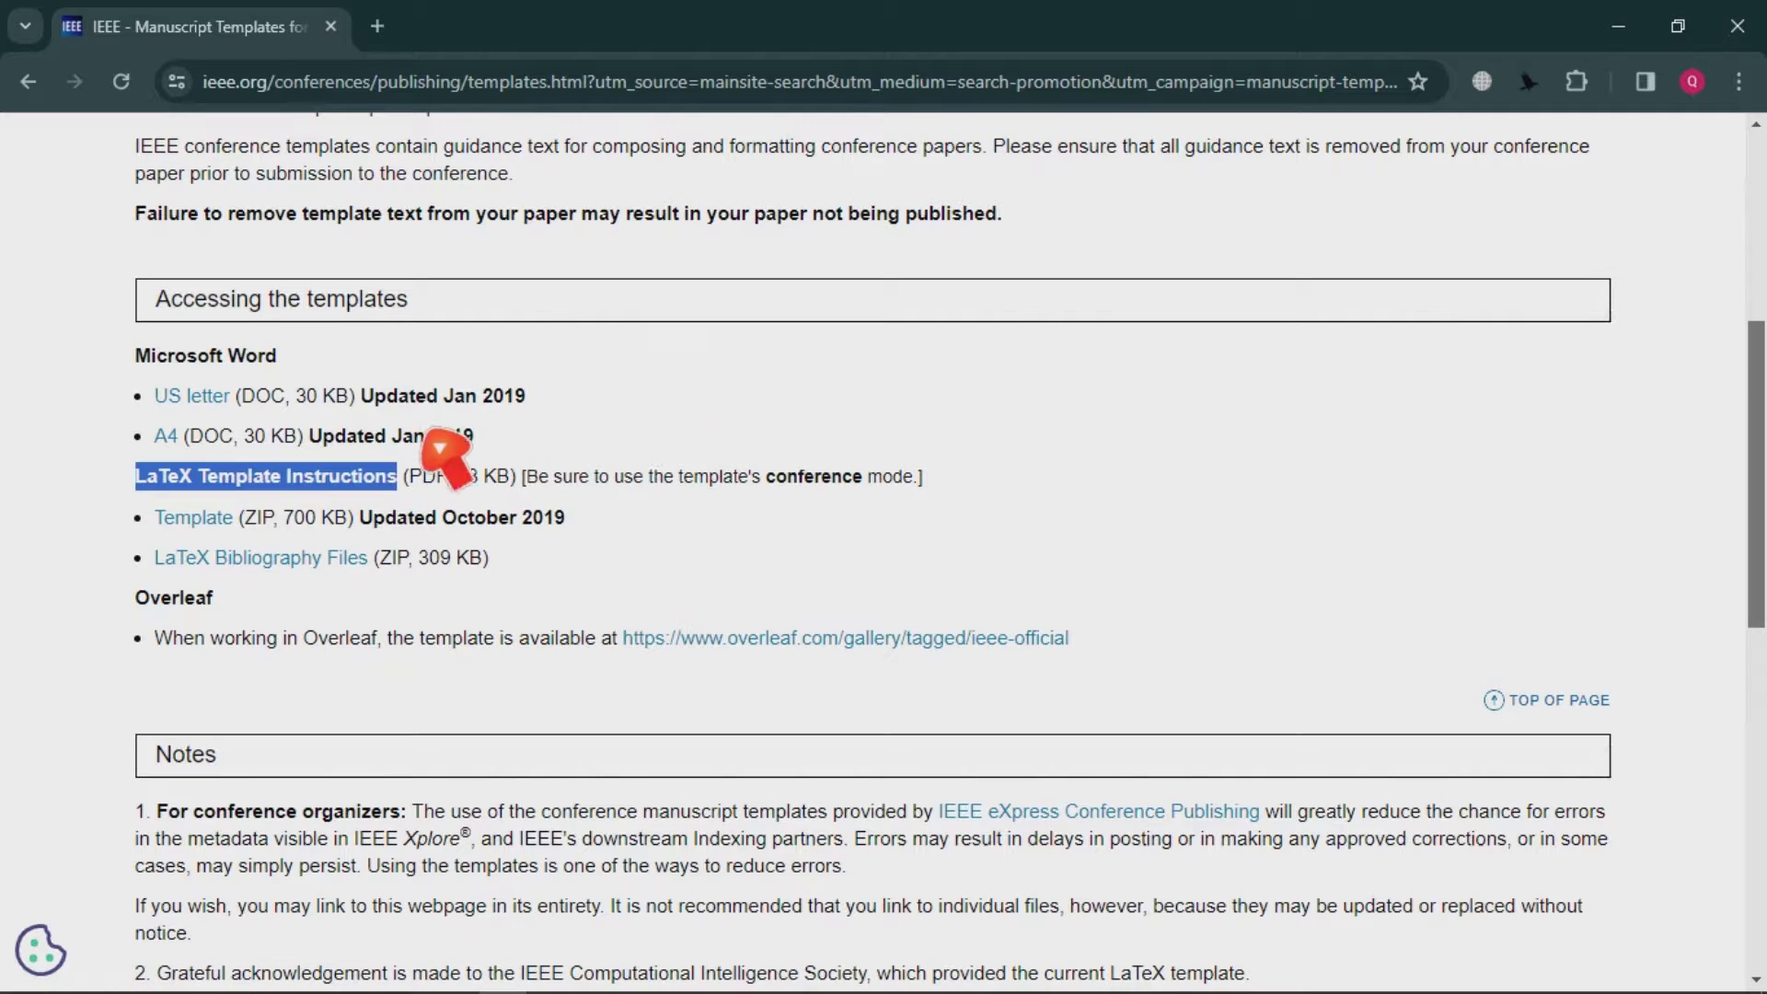
drag(279, 357, 149, 375)
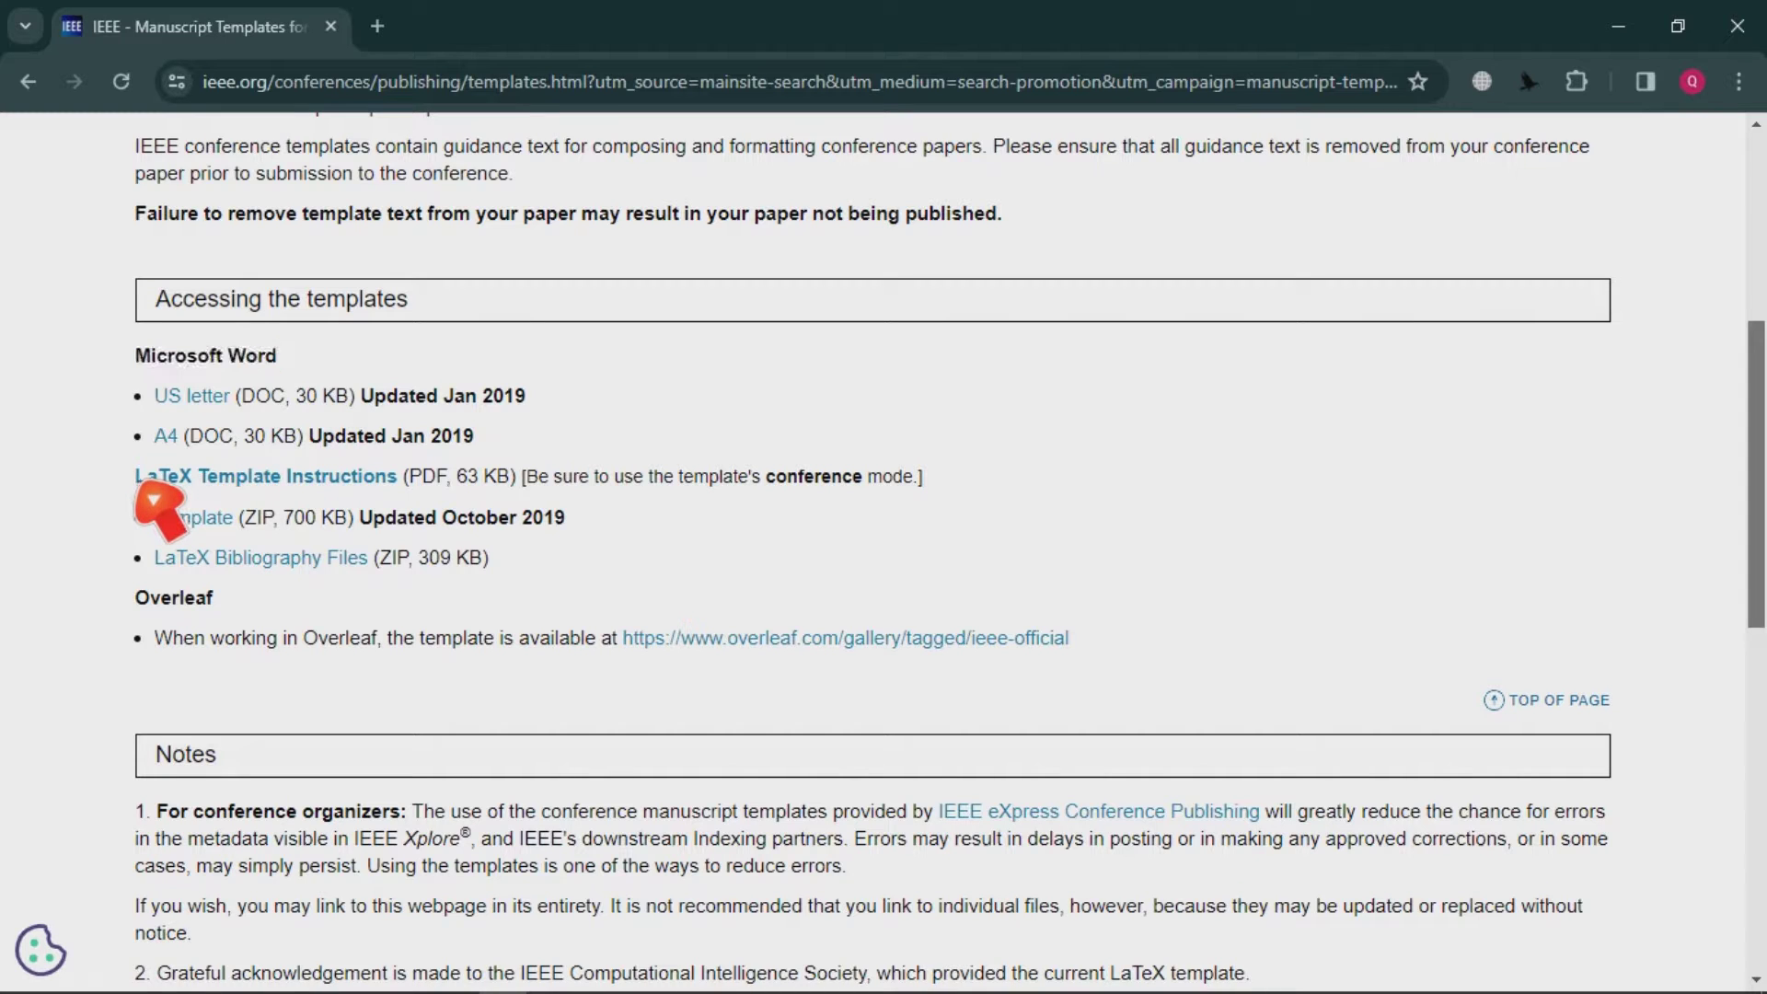
drag(138, 488, 405, 489)
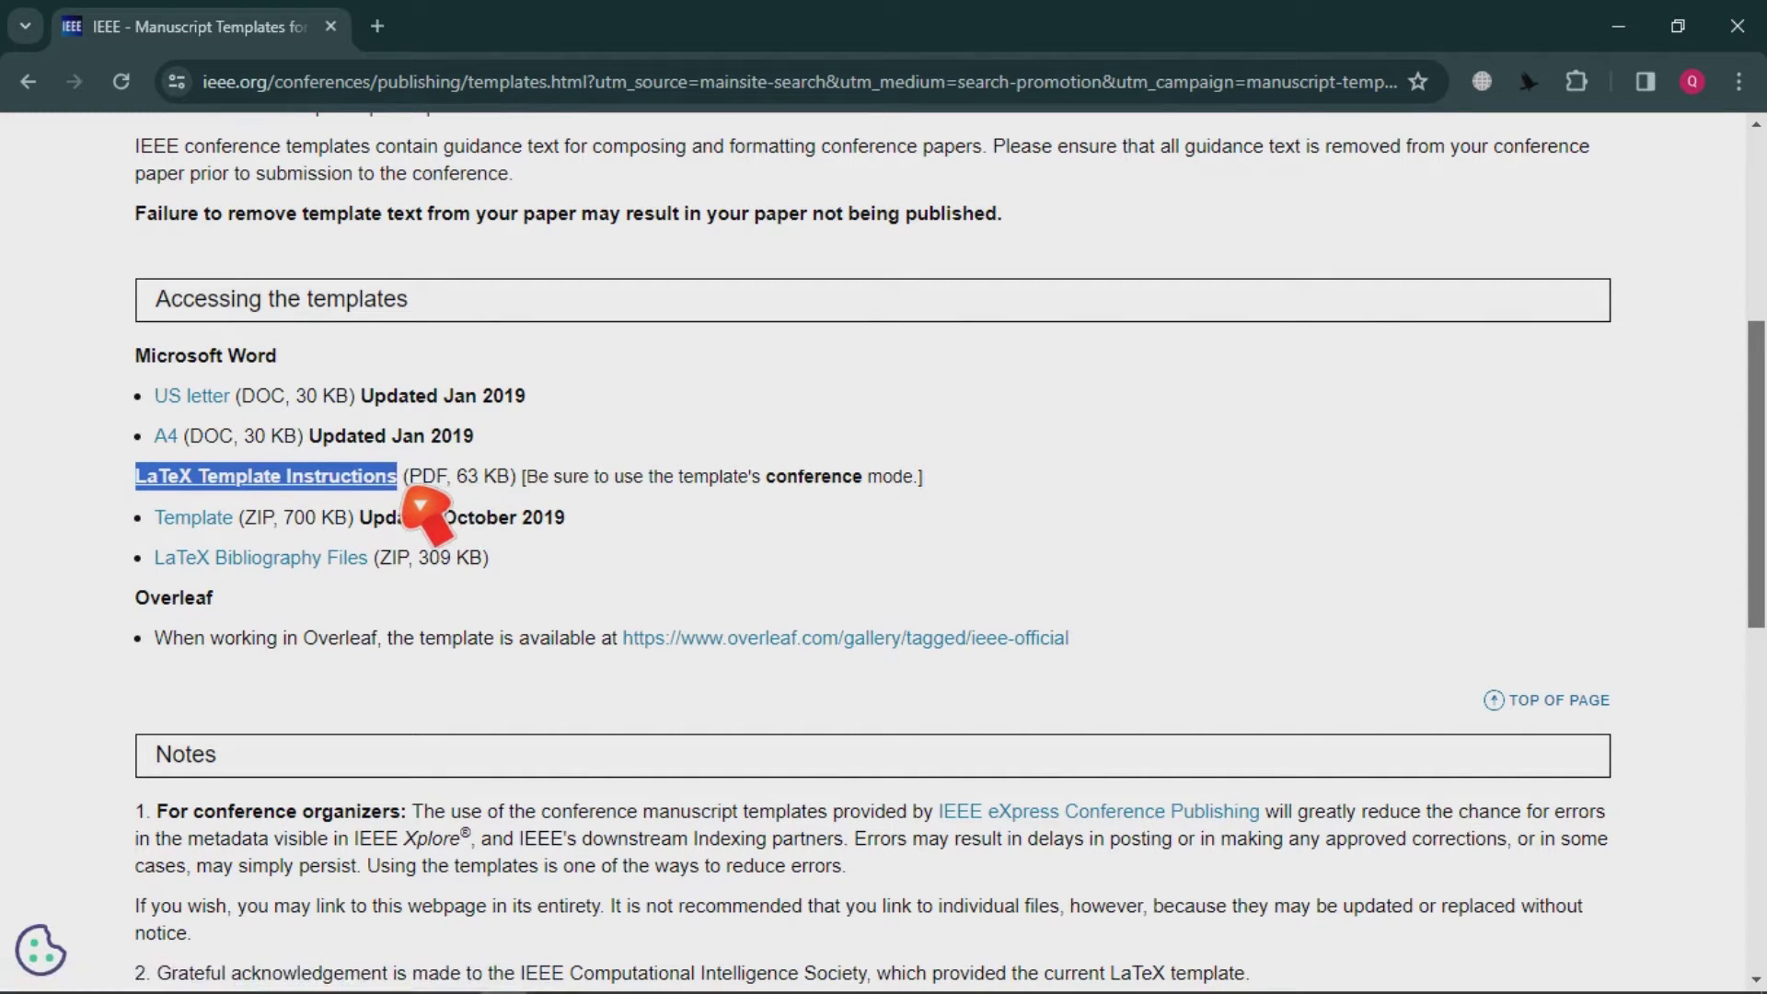
click(77, 425)
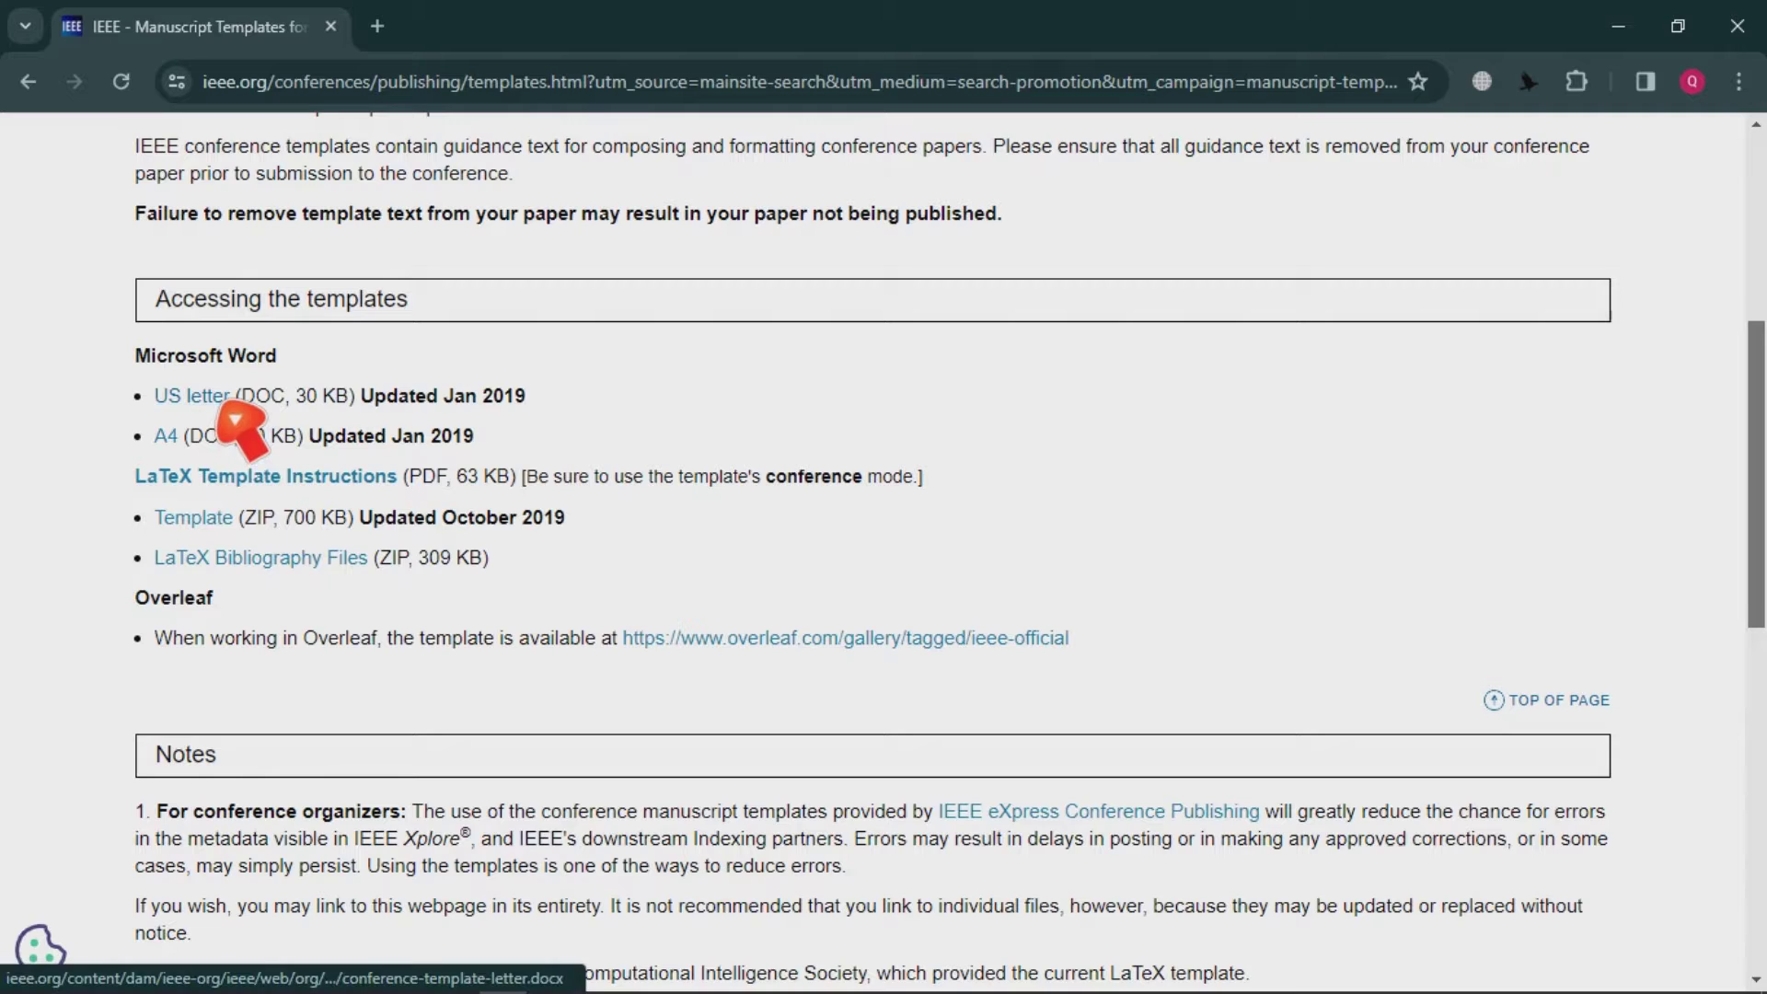
Download the US letter Microsoft Word conference template and open the downloaded file in Word.
click(221, 400)
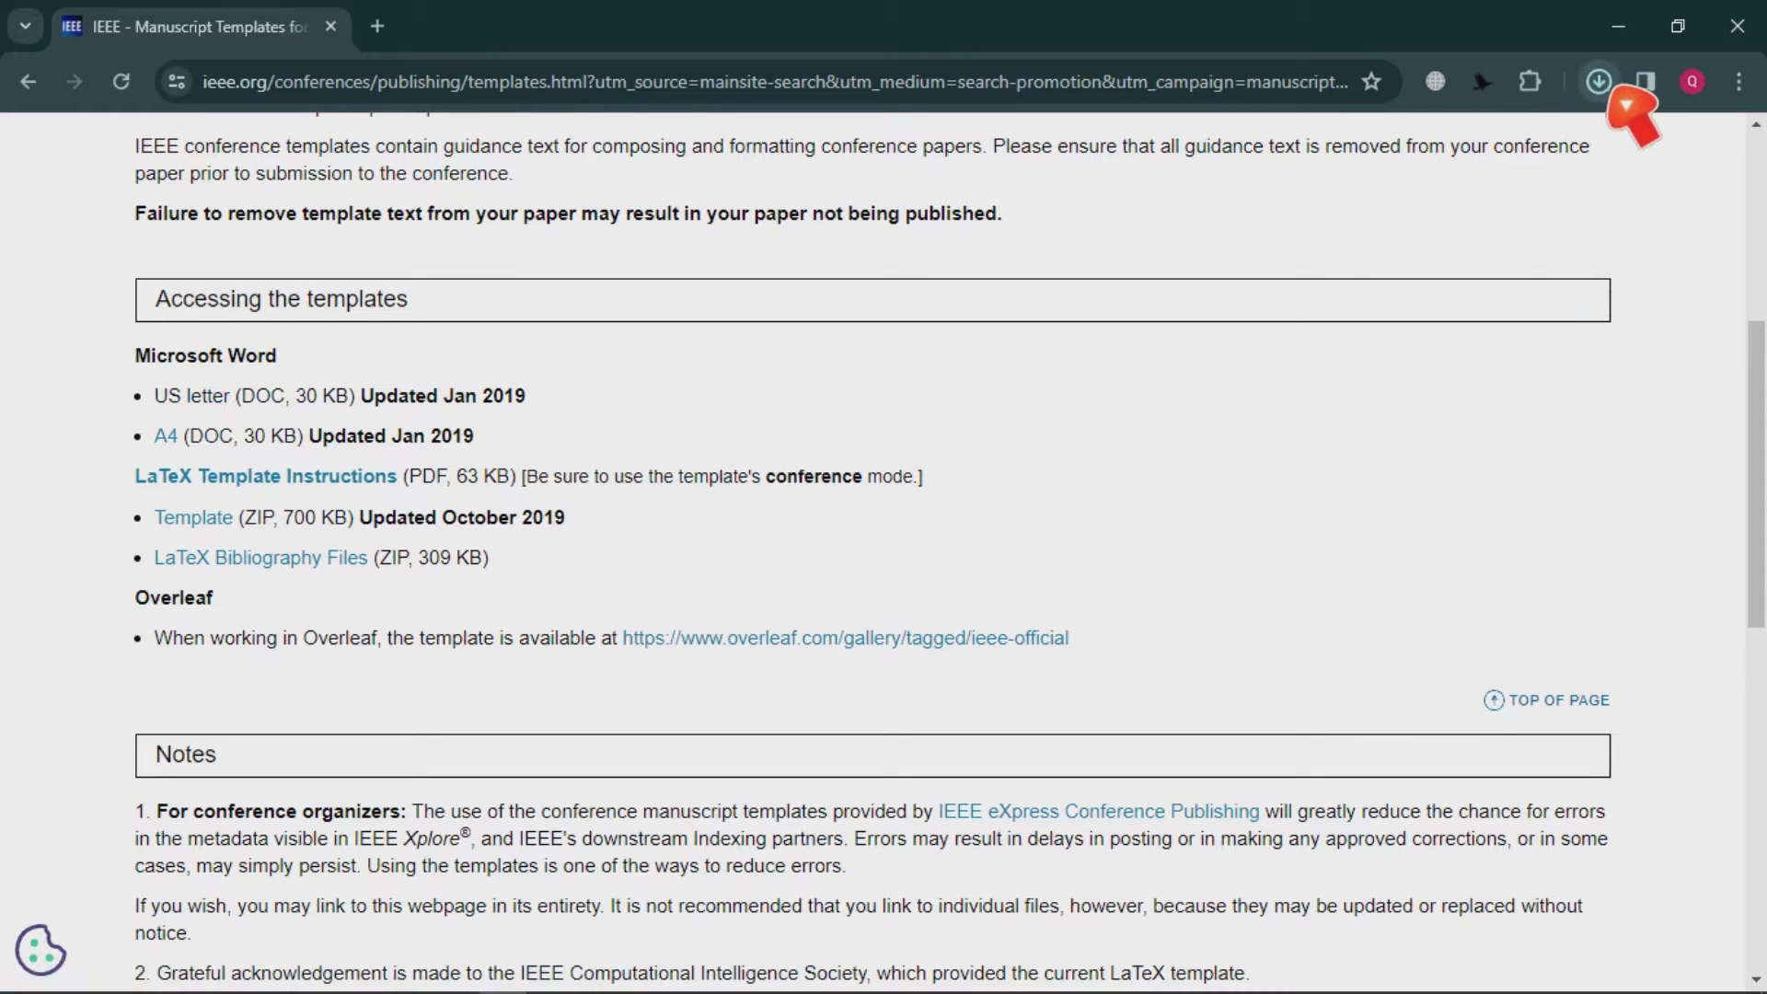
click(1605, 91)
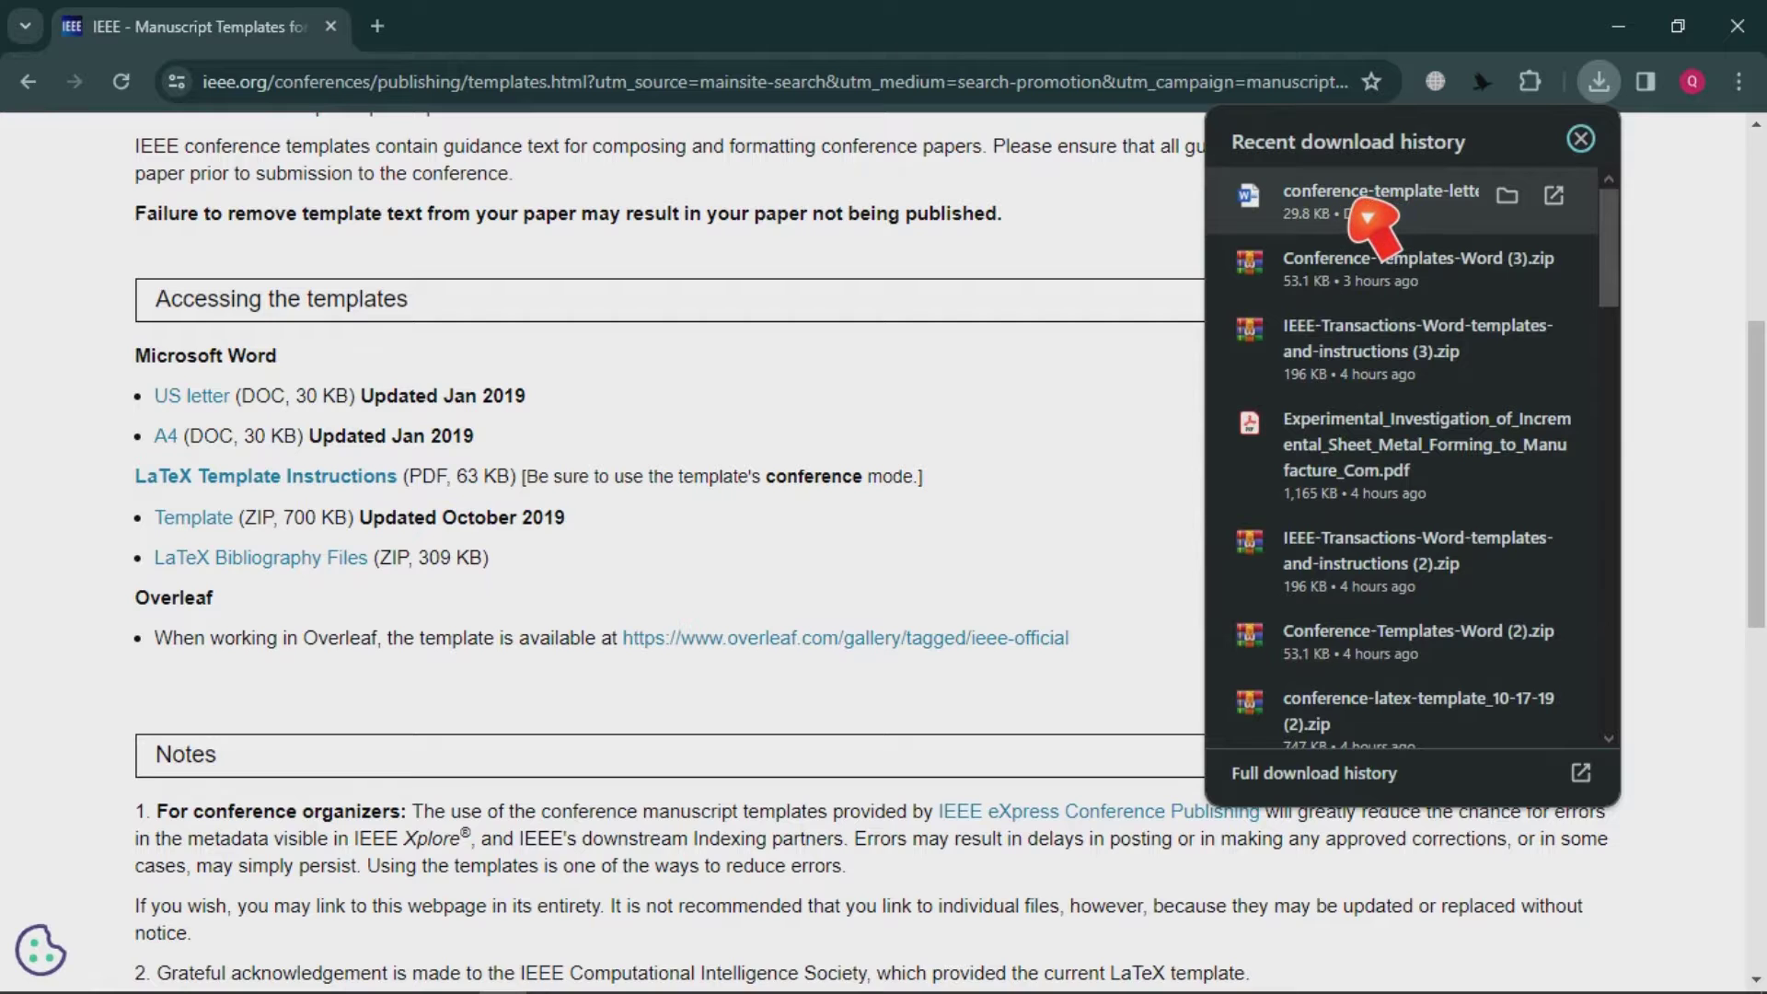
click(1368, 217)
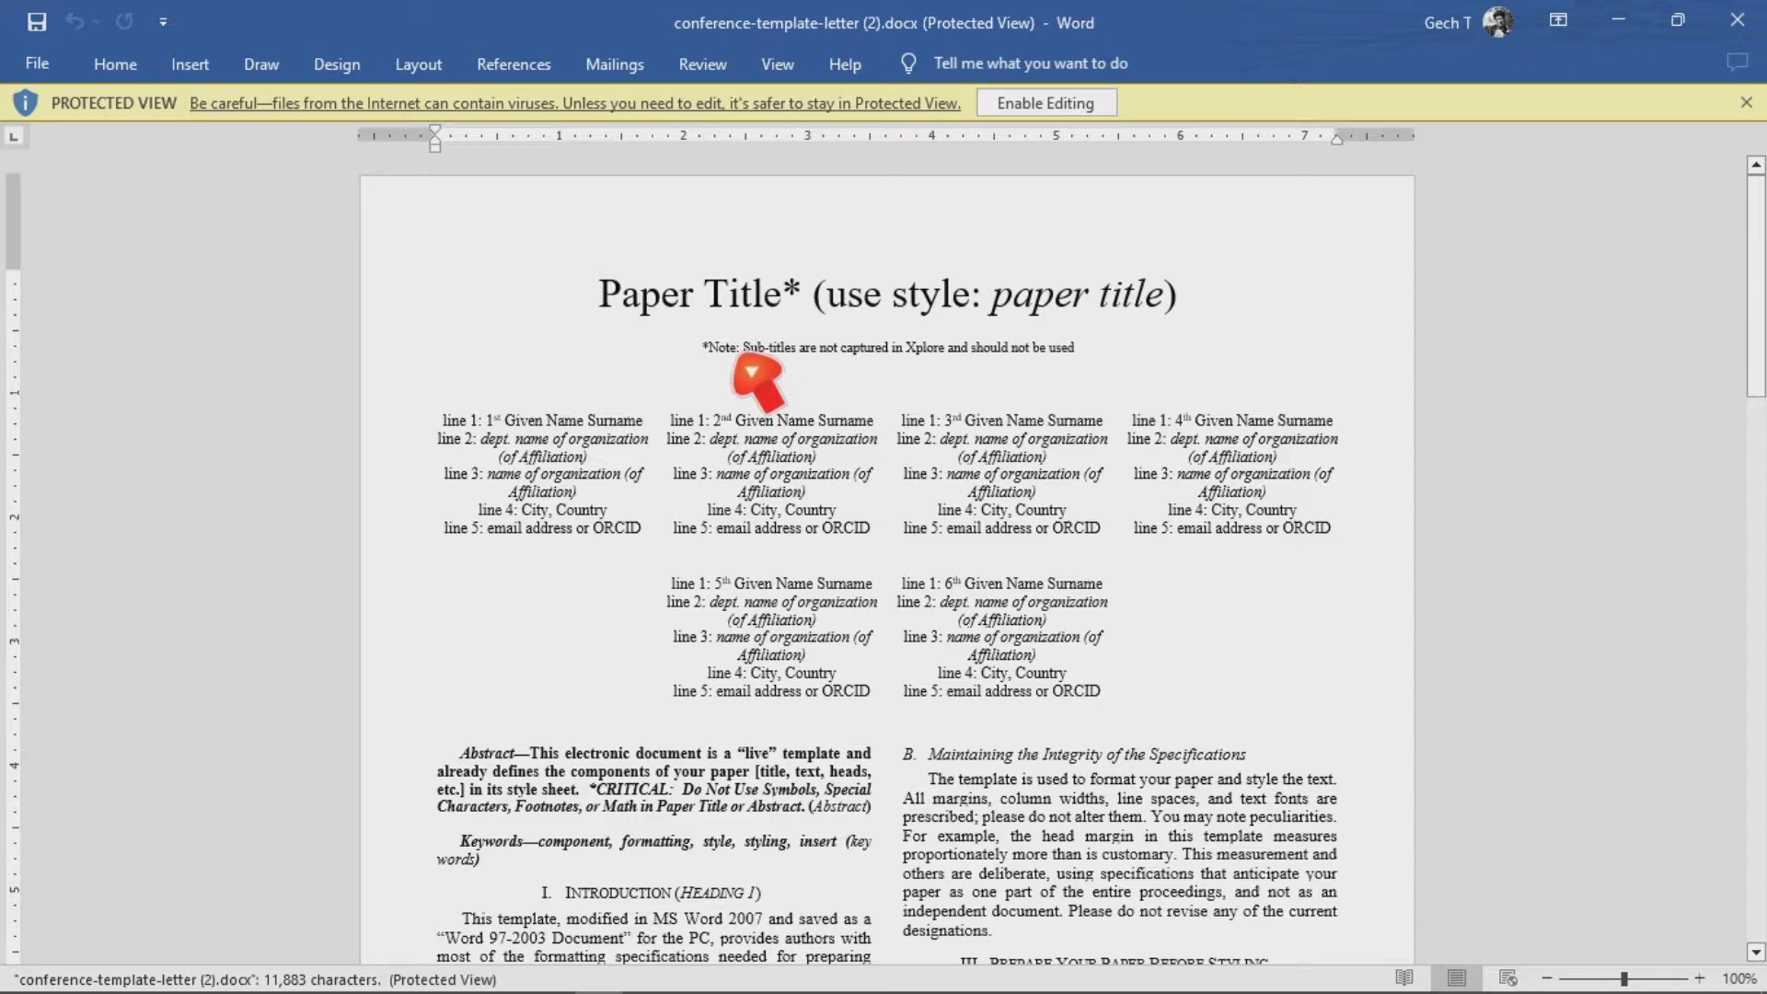
Enable editing in the US letter conference template and check which paper size the document uses.
click(1038, 108)
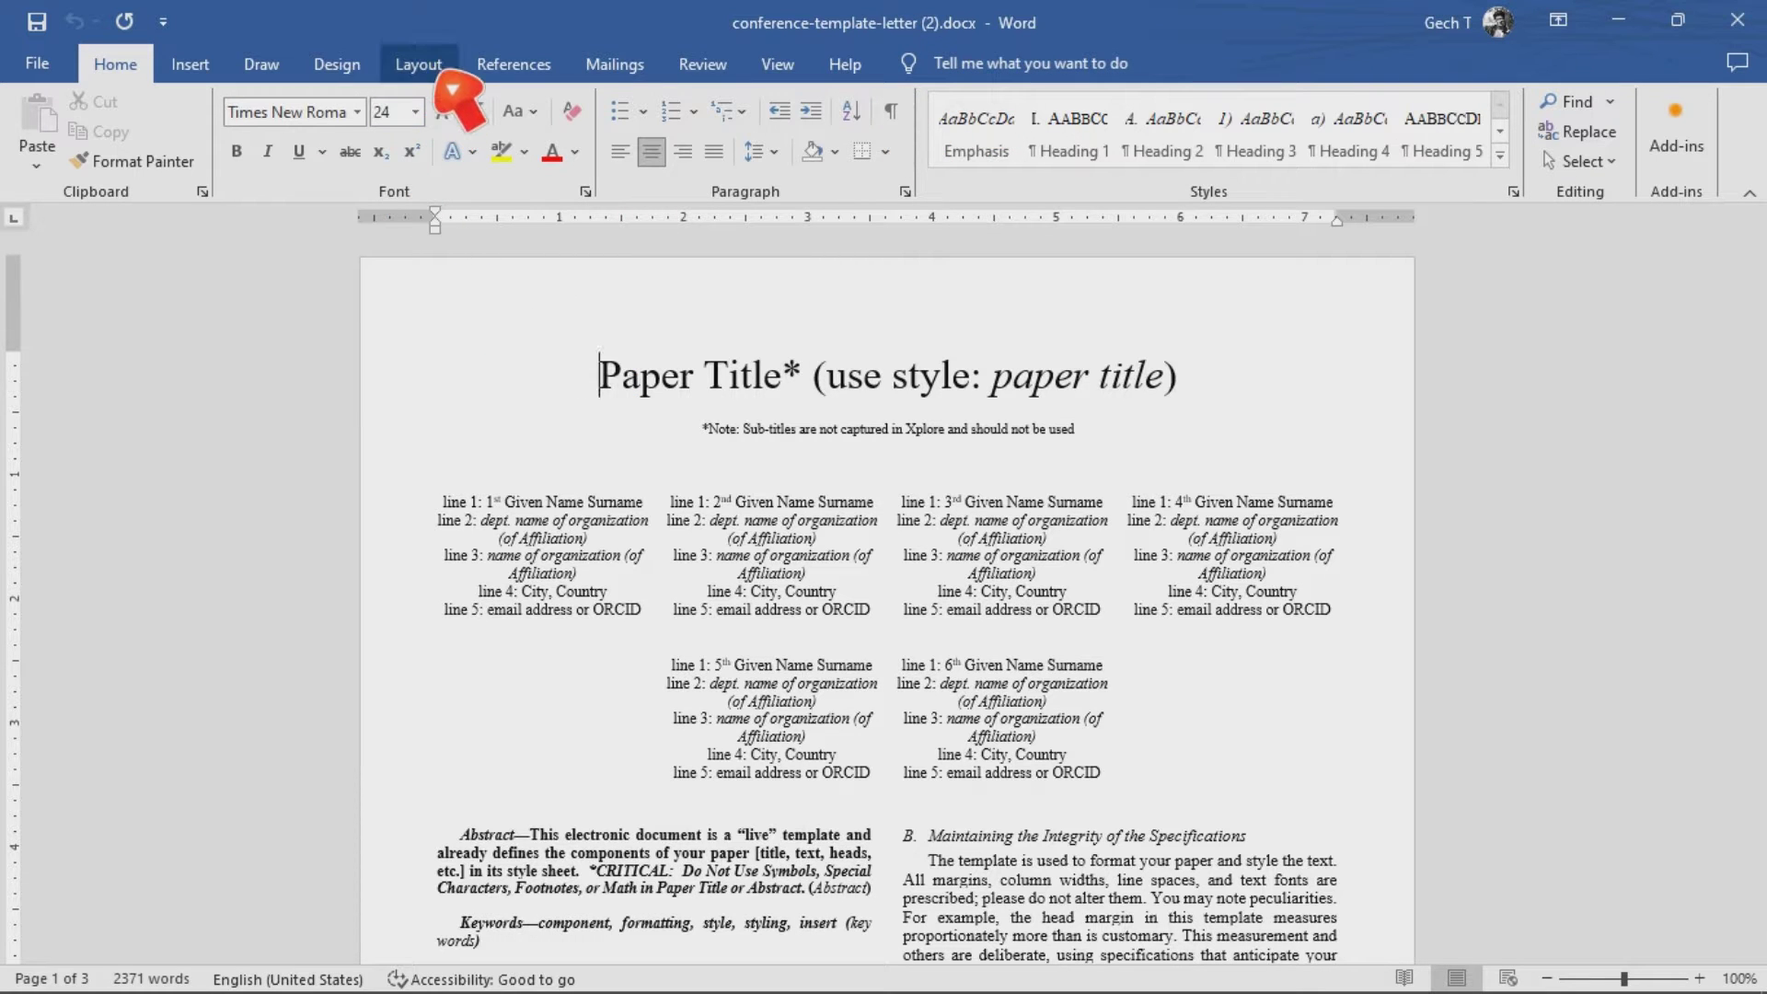
click(425, 59)
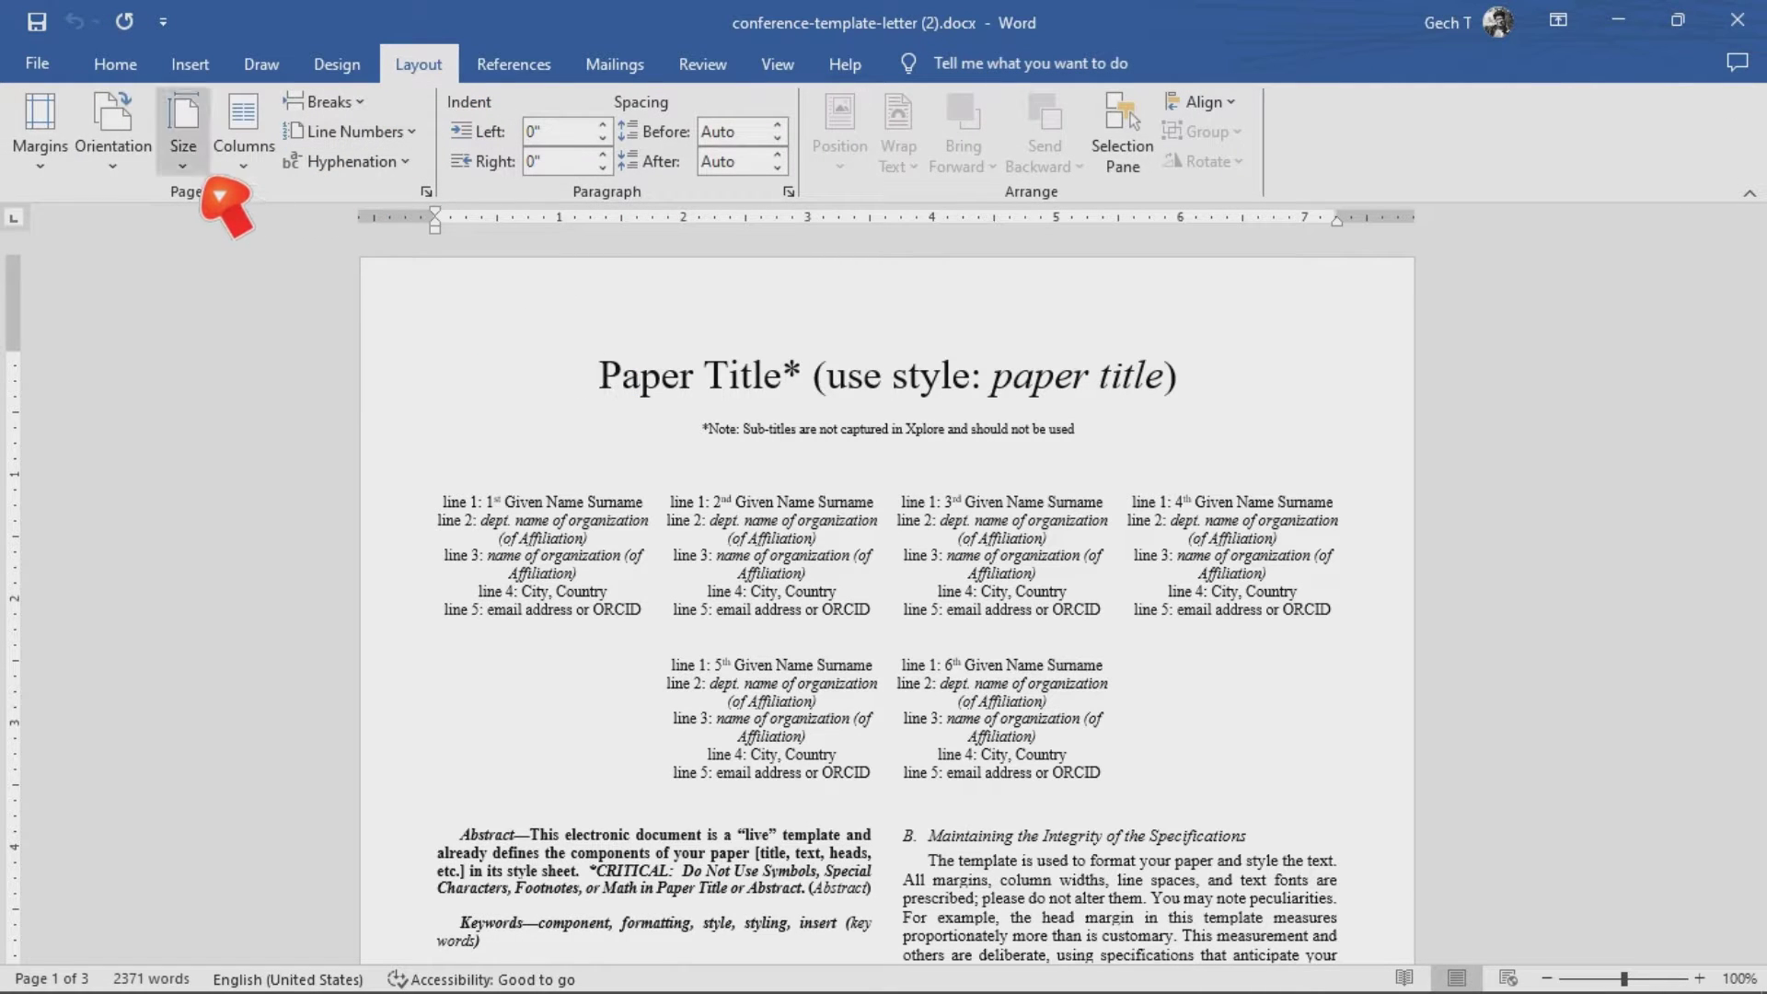
click(193, 170)
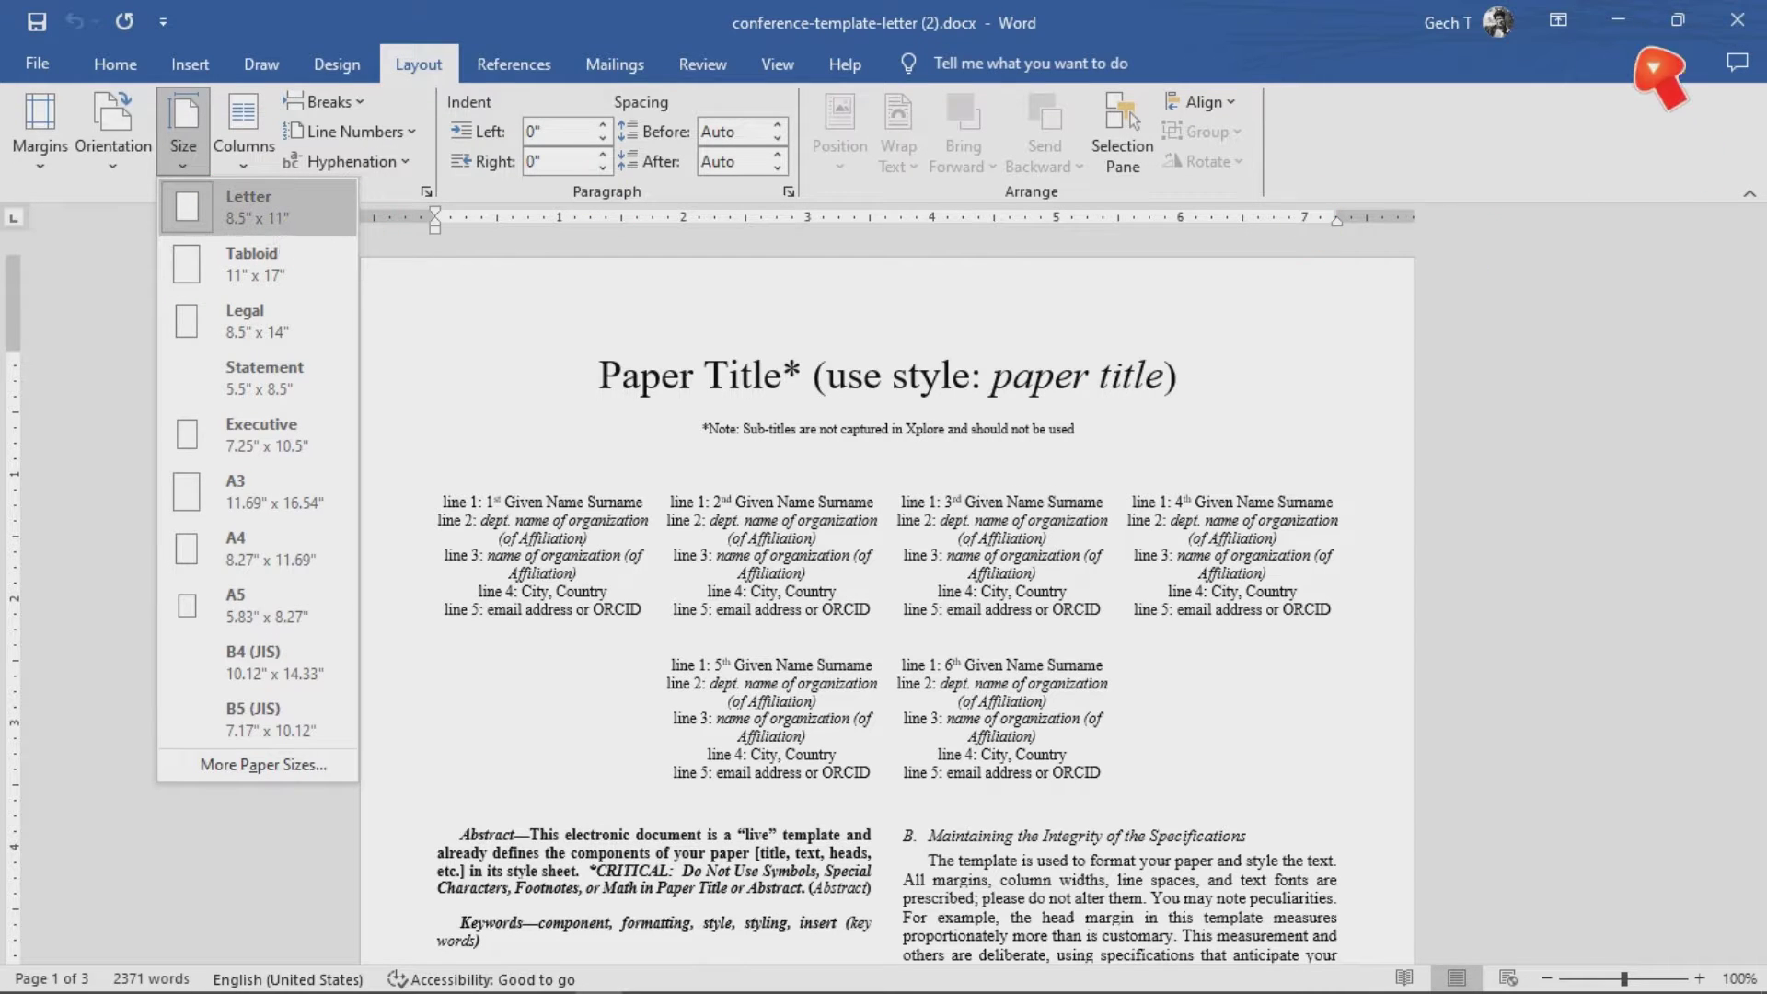
Switch back to the IEEE templates page in Chrome, download the A4 Microsoft Word template and open it in Word.
click(1621, 26)
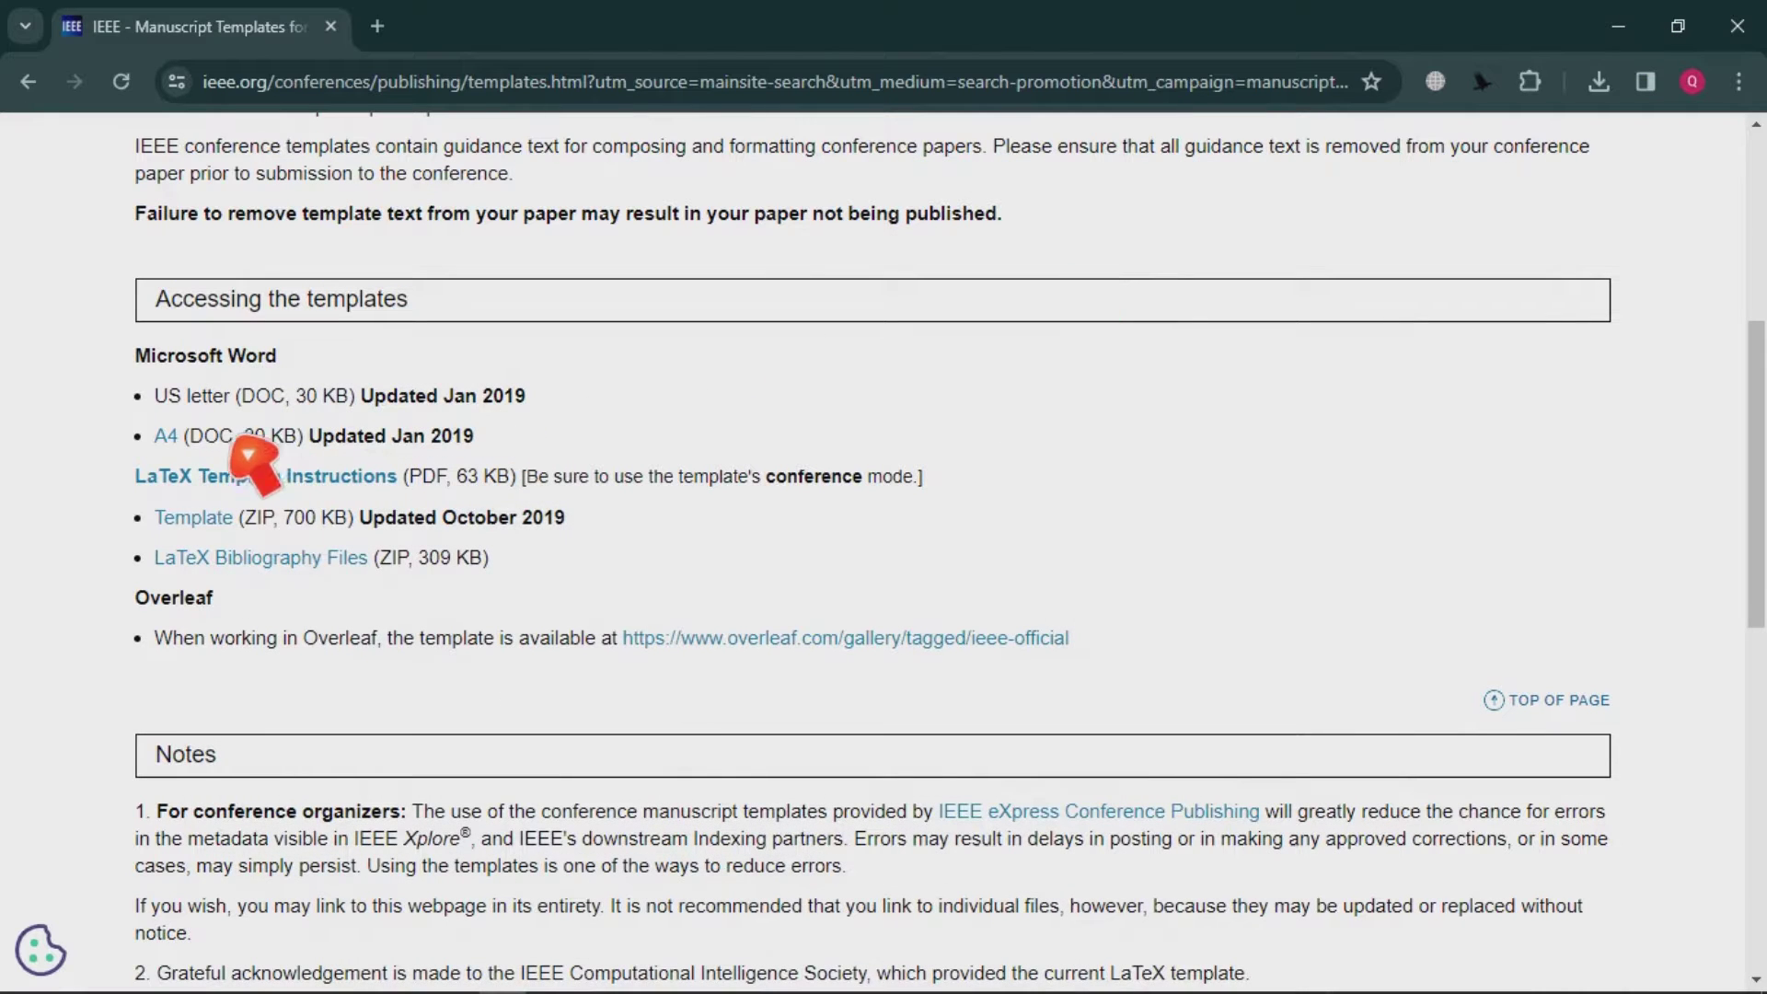
click(165, 438)
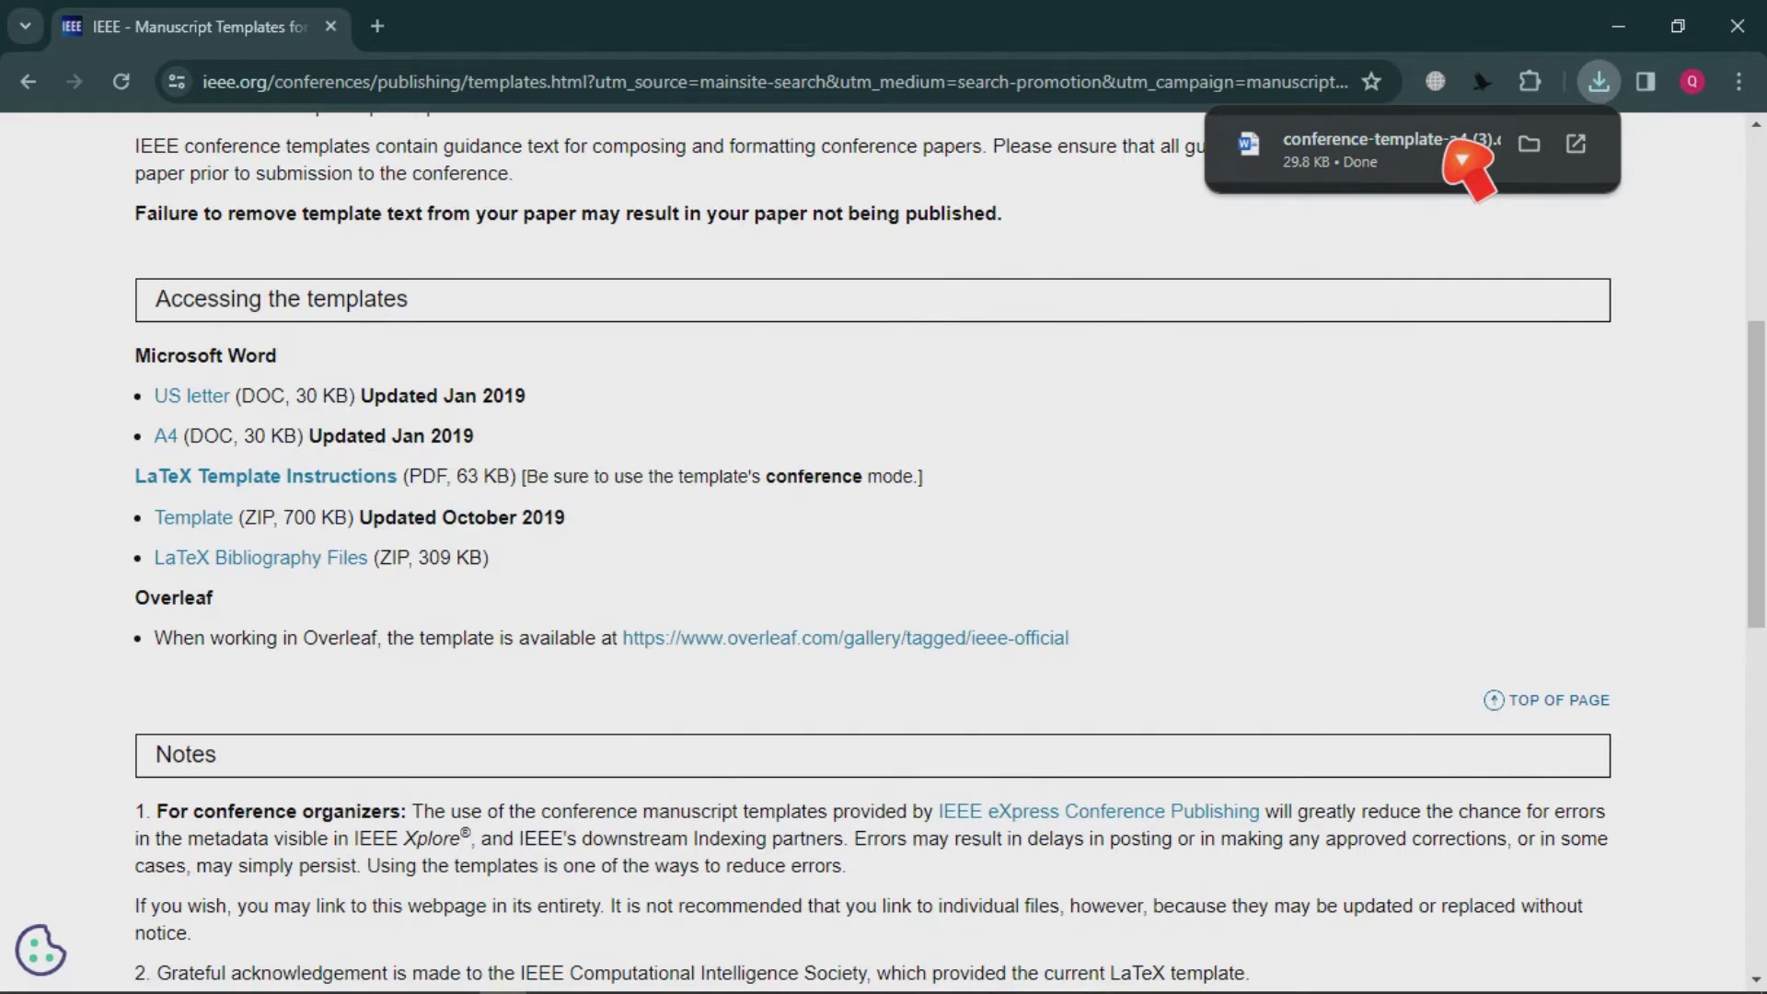
click(1461, 158)
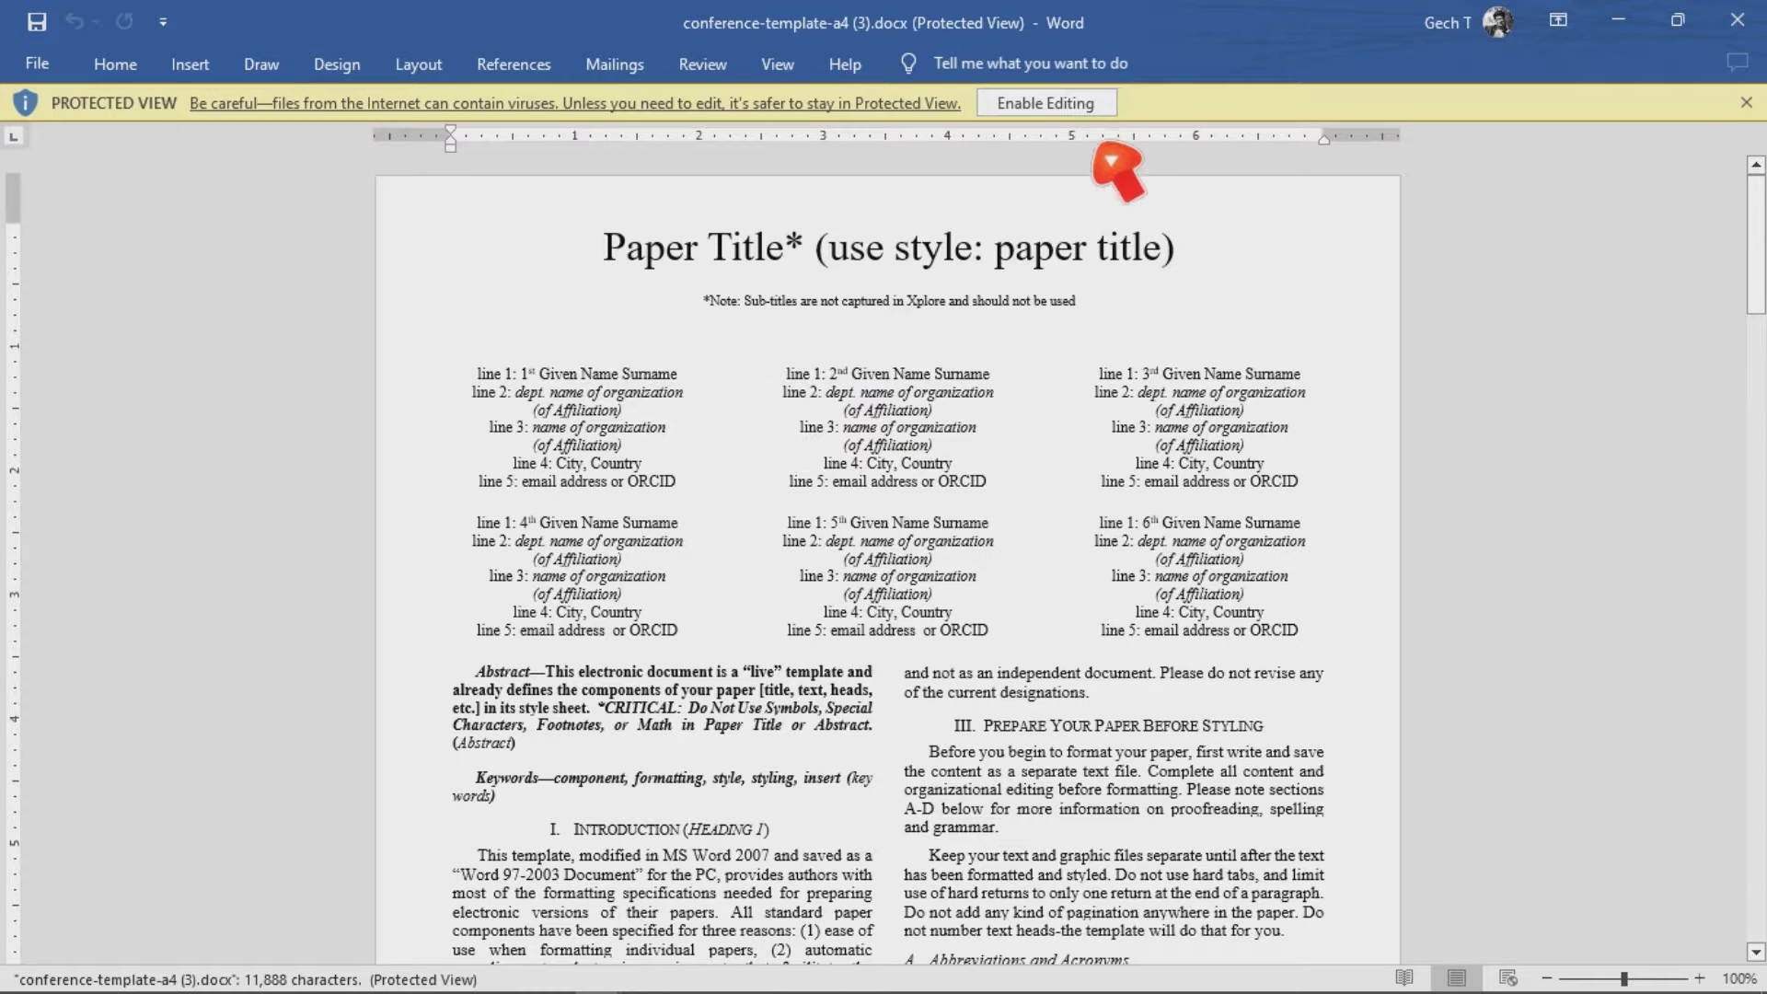
Enable editing in the A4 conference template and check which paper size the document uses.
click(1058, 105)
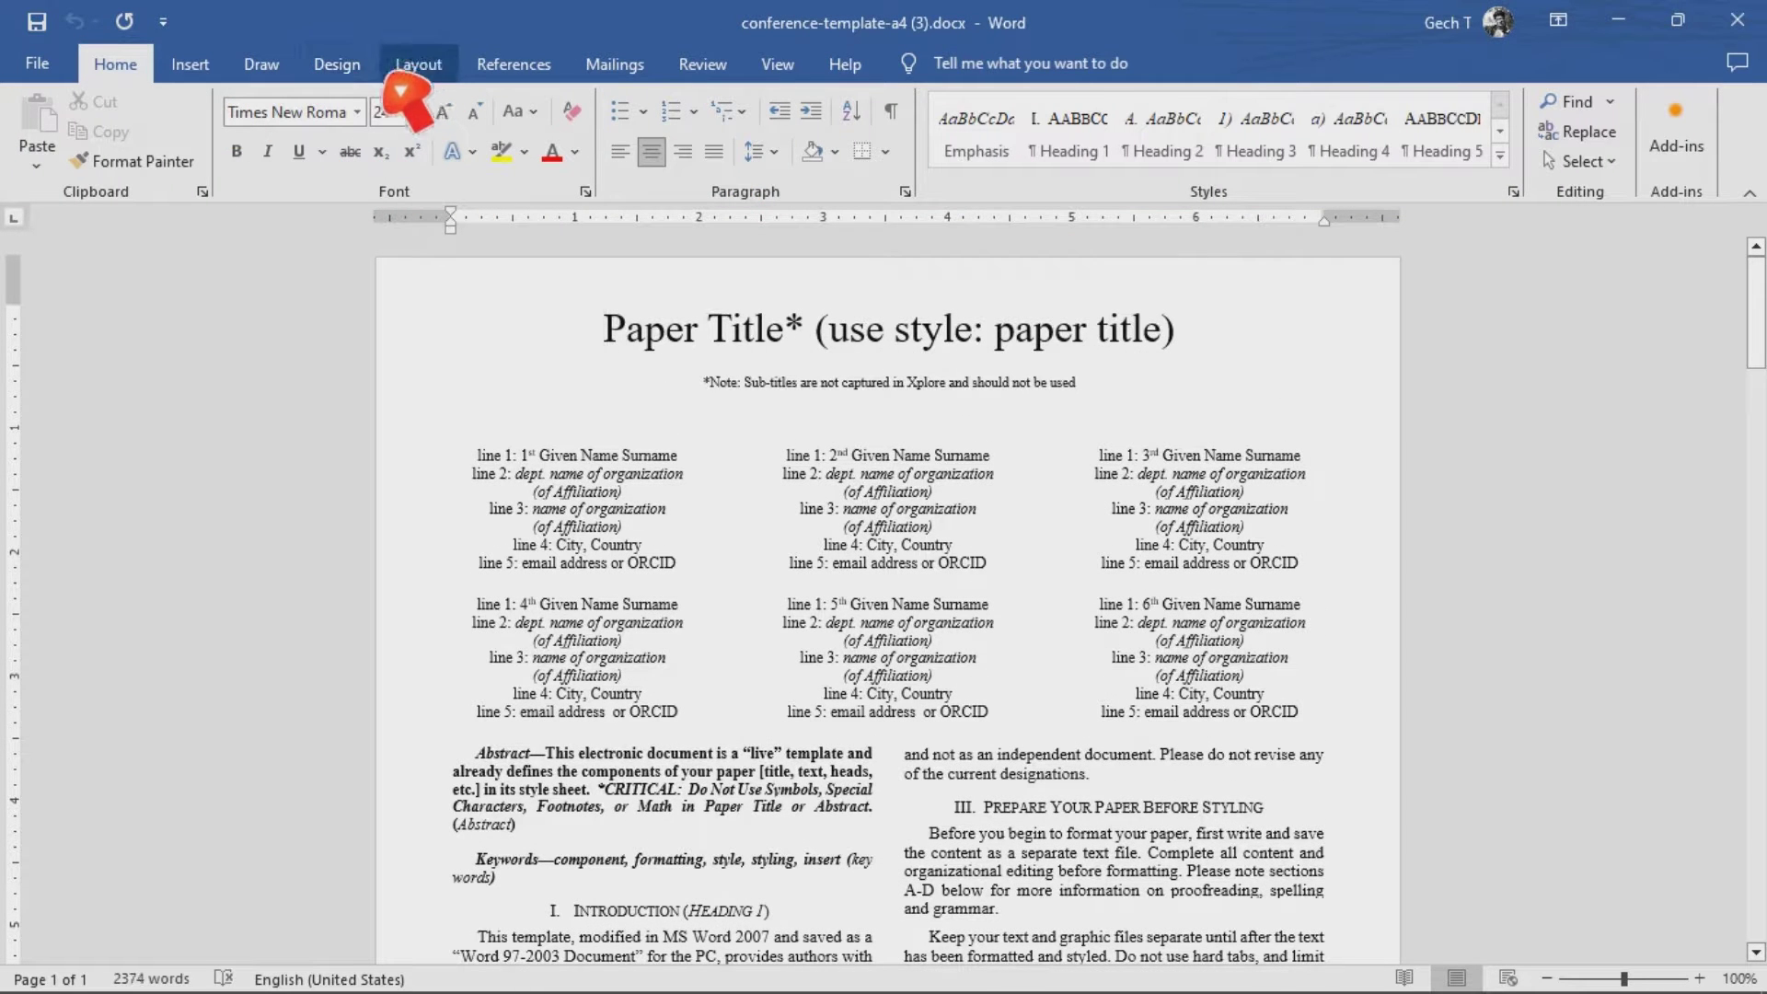
click(419, 65)
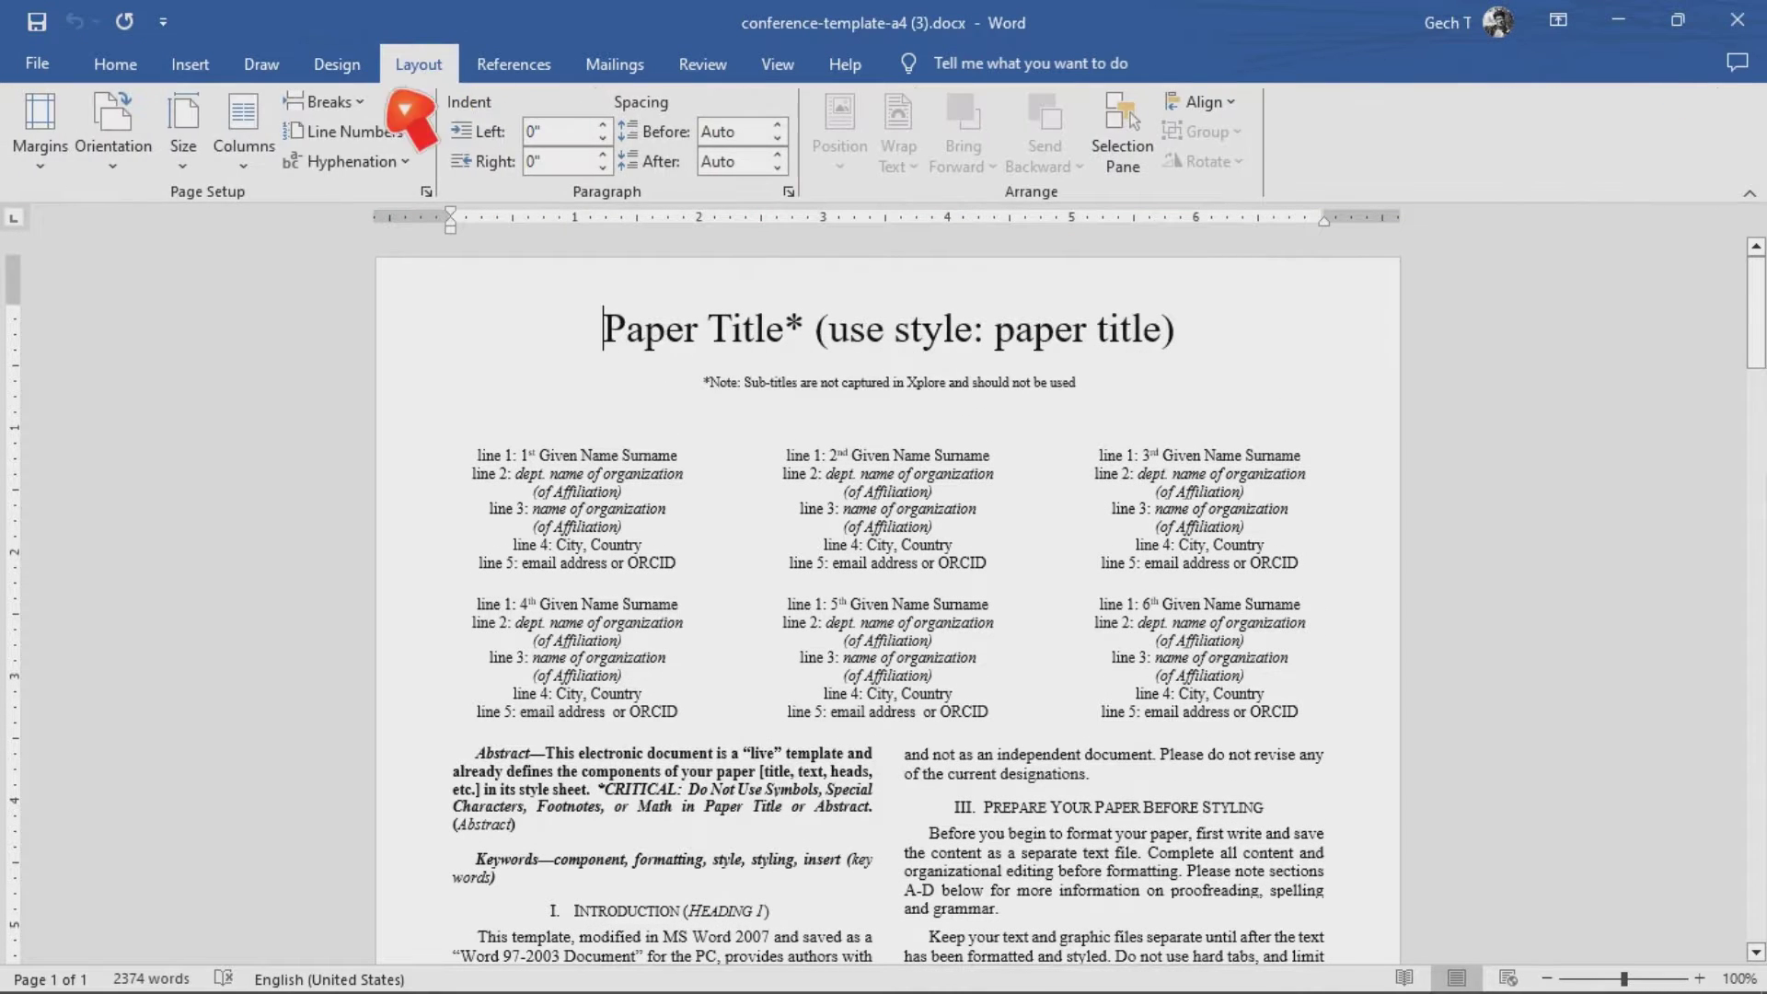
click(198, 173)
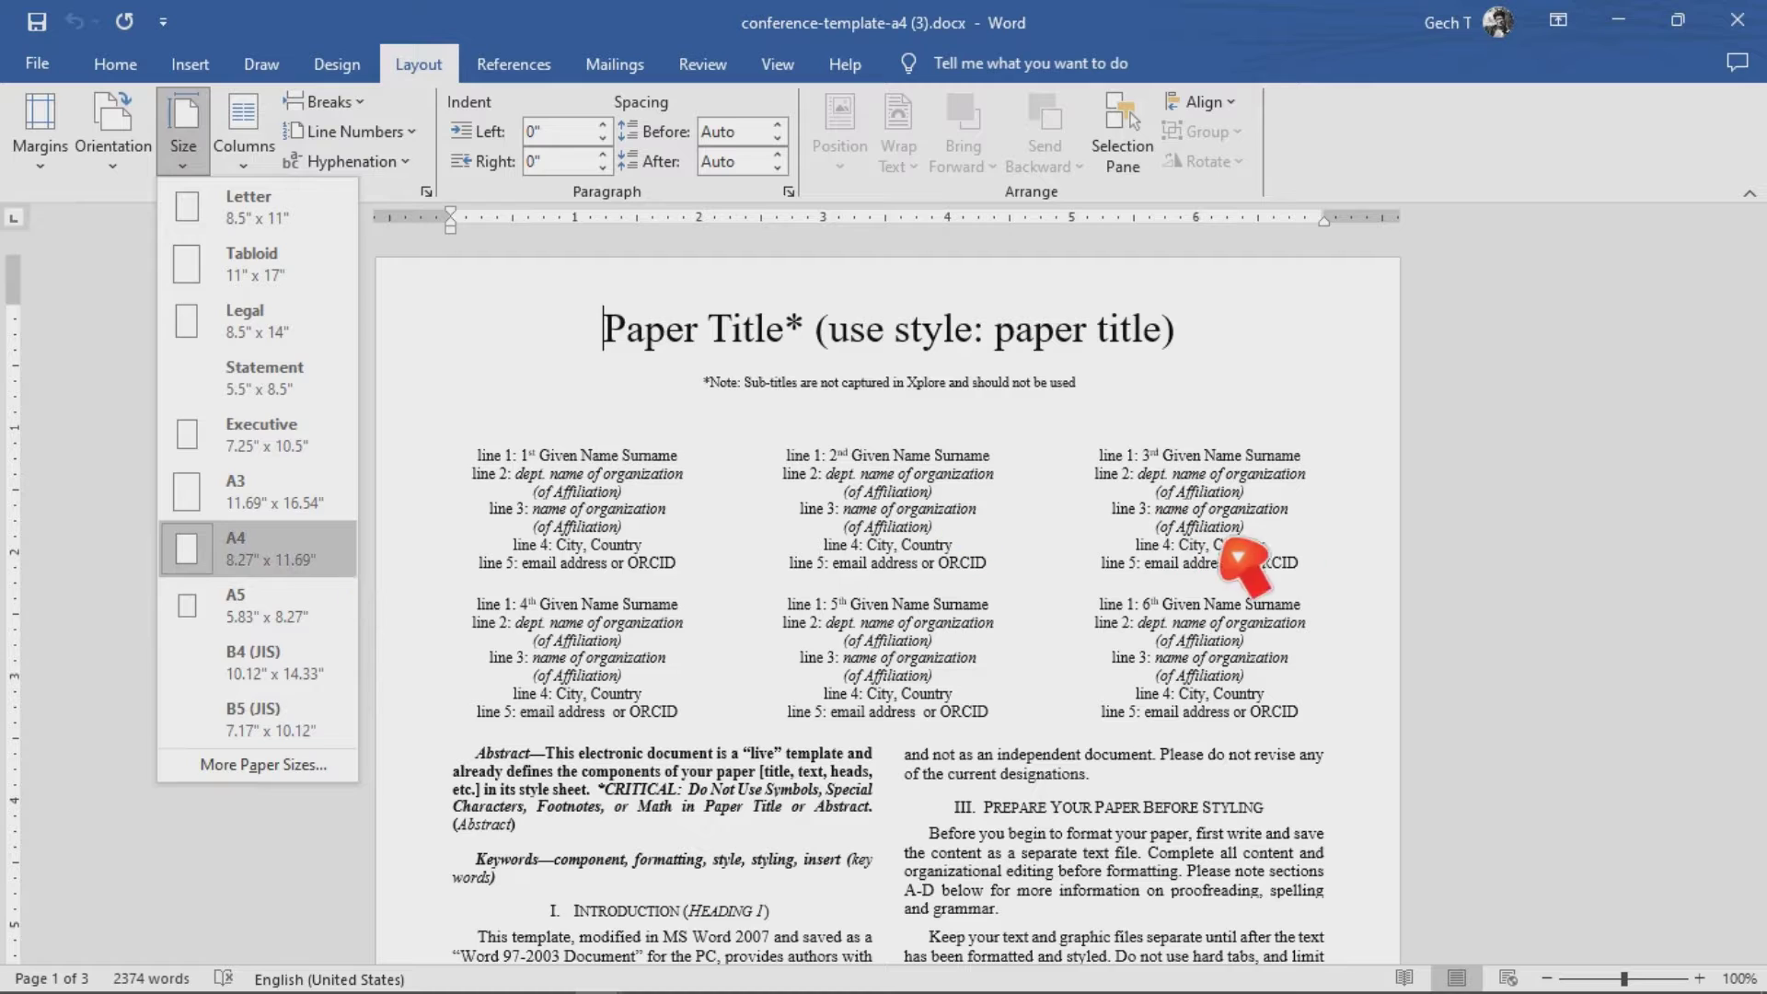
click(1577, 545)
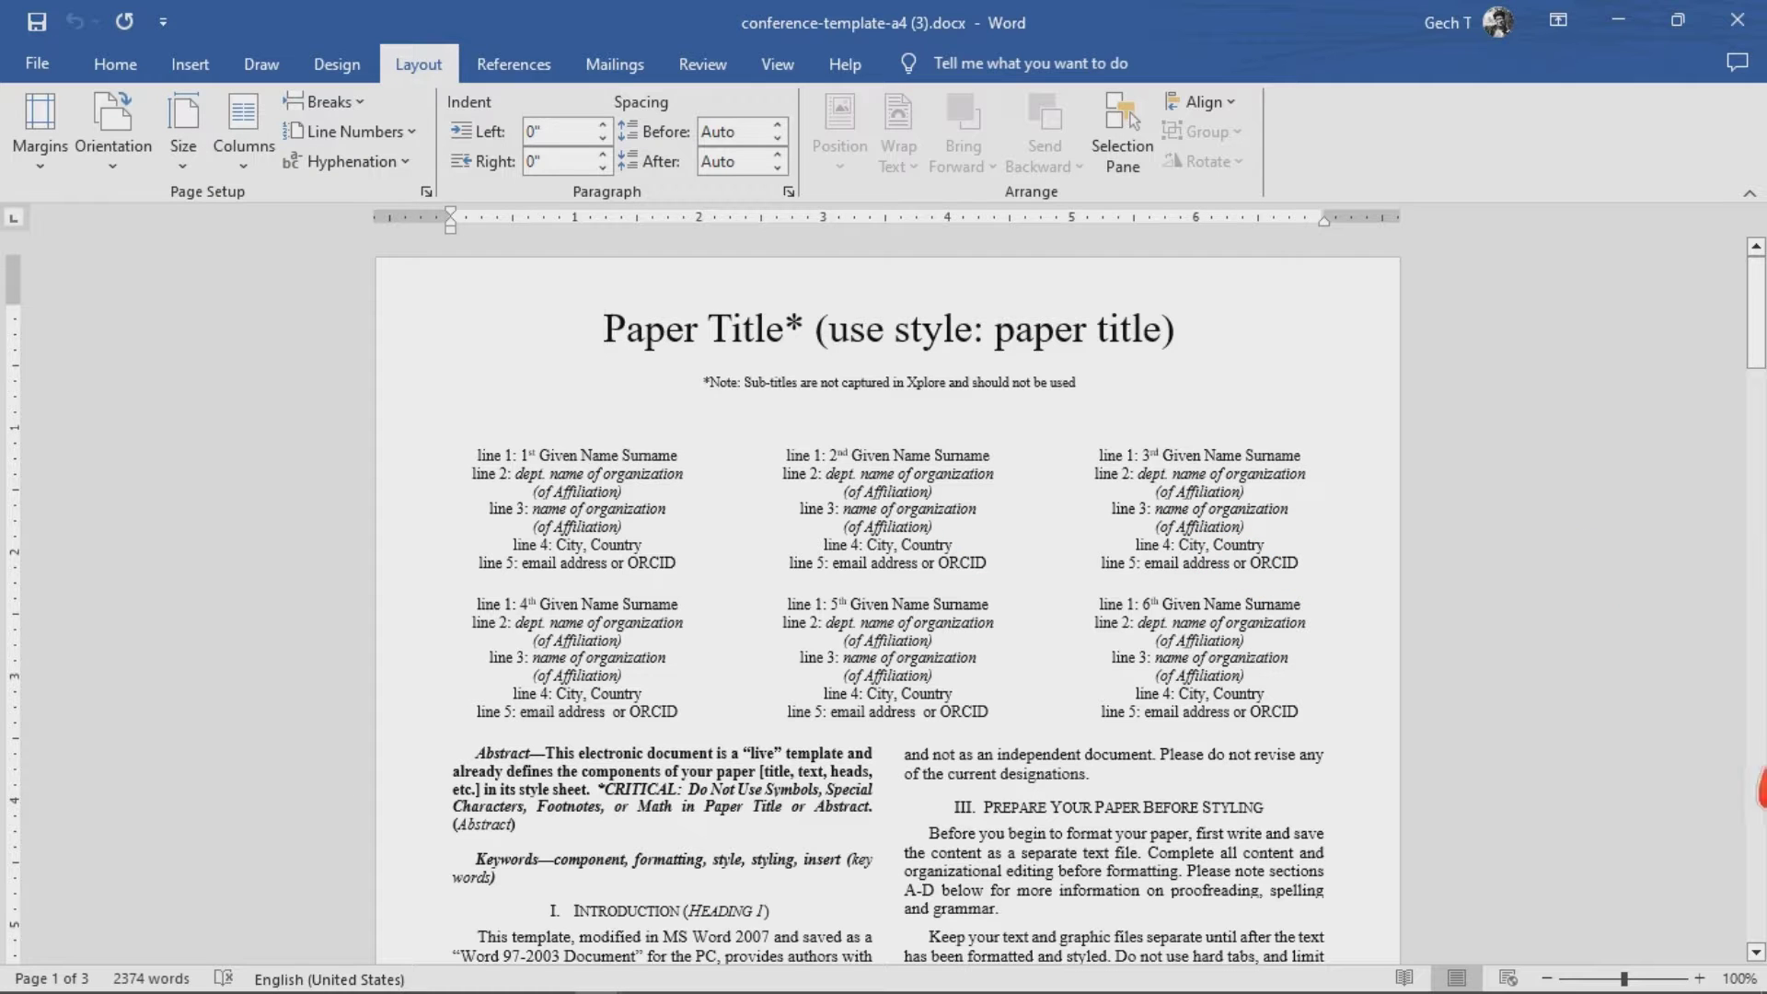
Examine the paper title and author affiliation blocks of the A4 conference template at an enlarged view.
scroll(886, 598, down, 1)
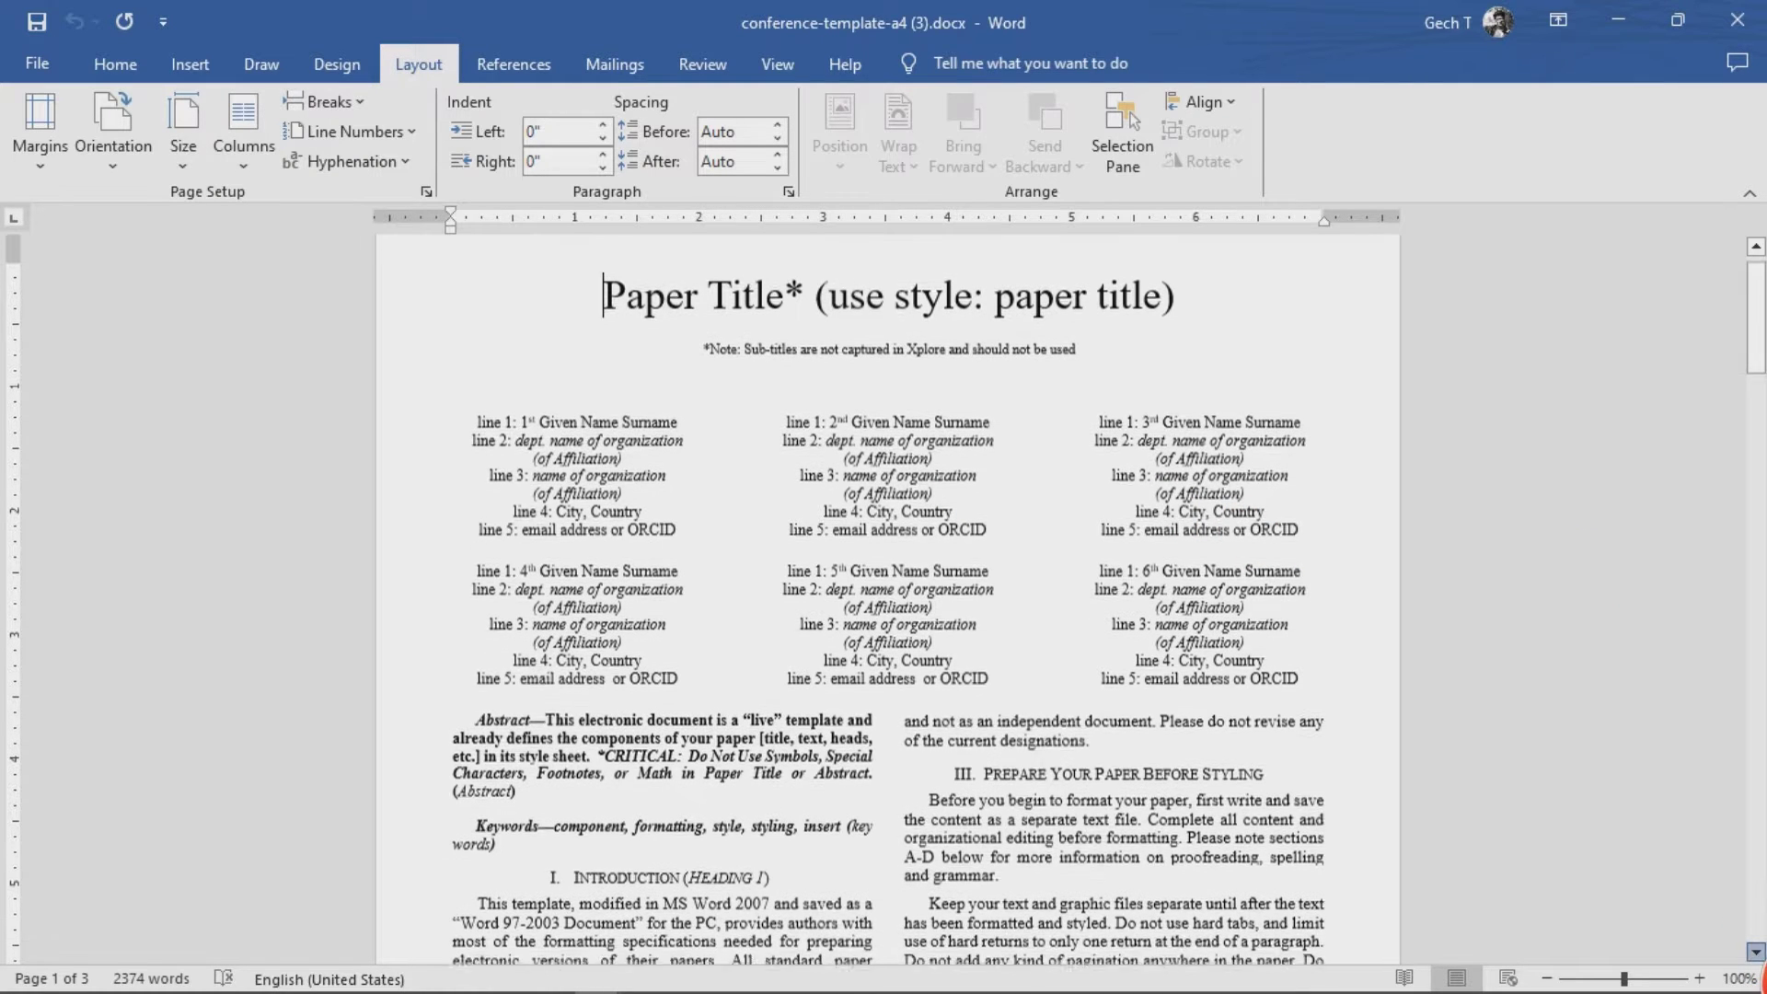
click(1755, 246)
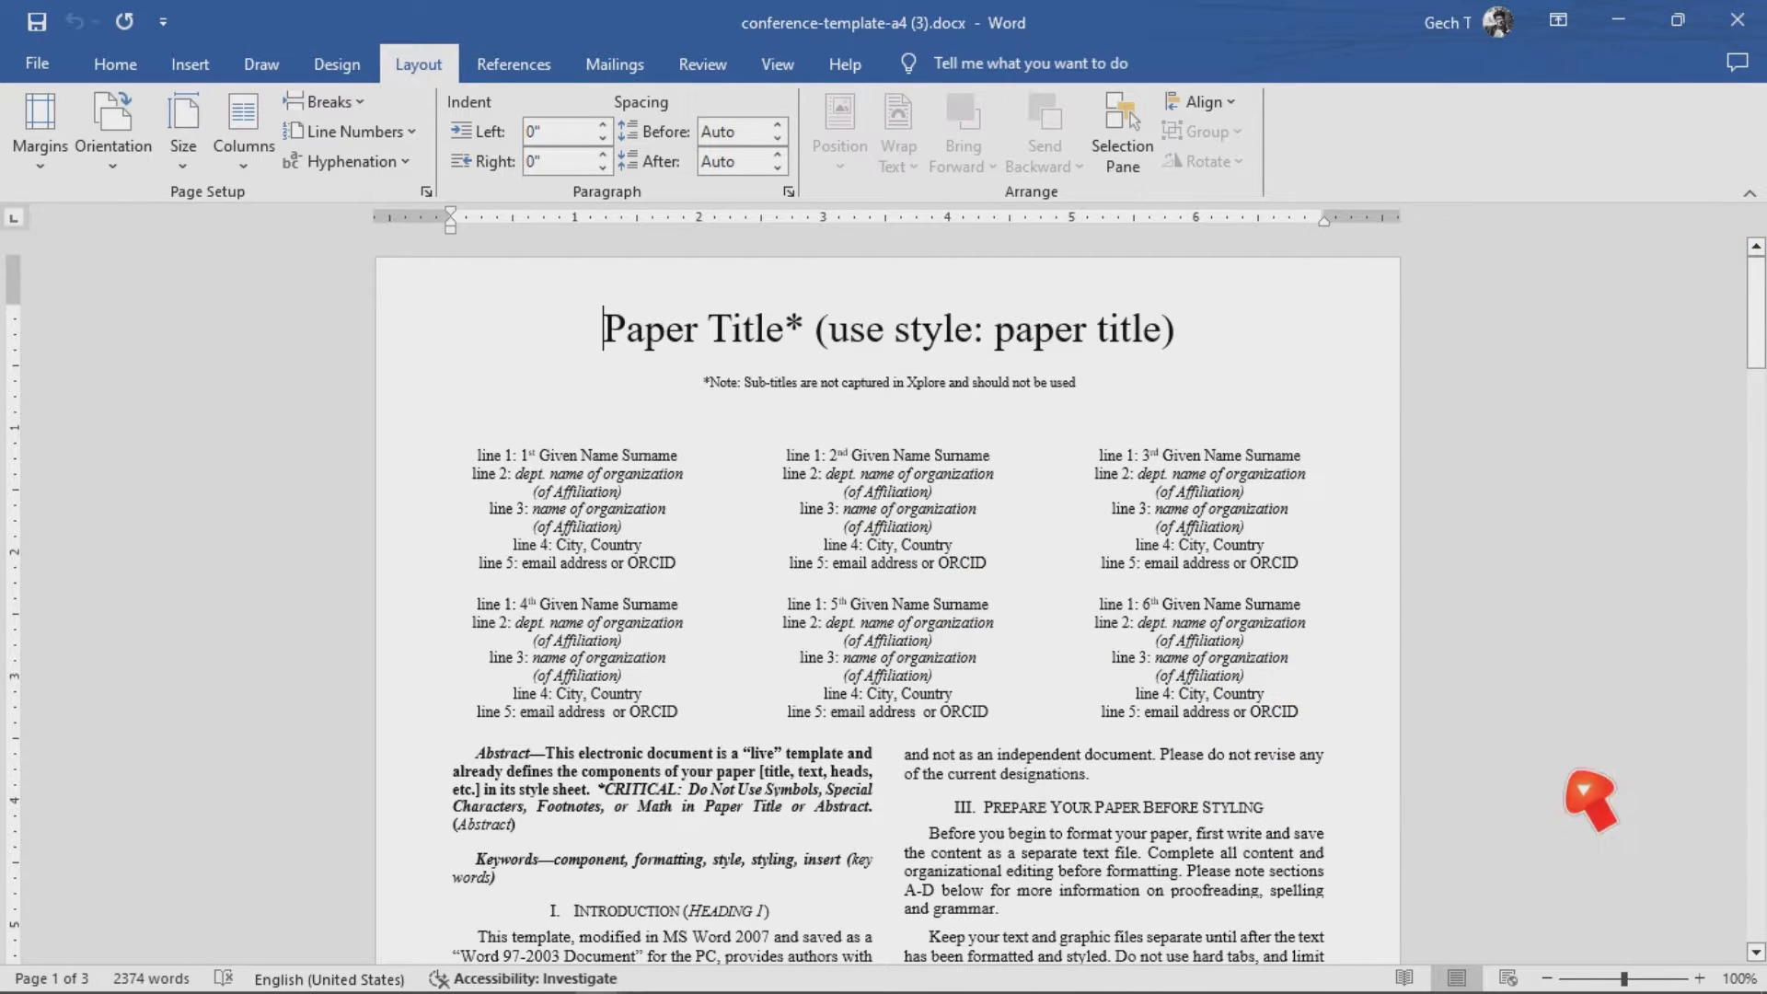
ctrl+scroll(753, 582, up, 5)
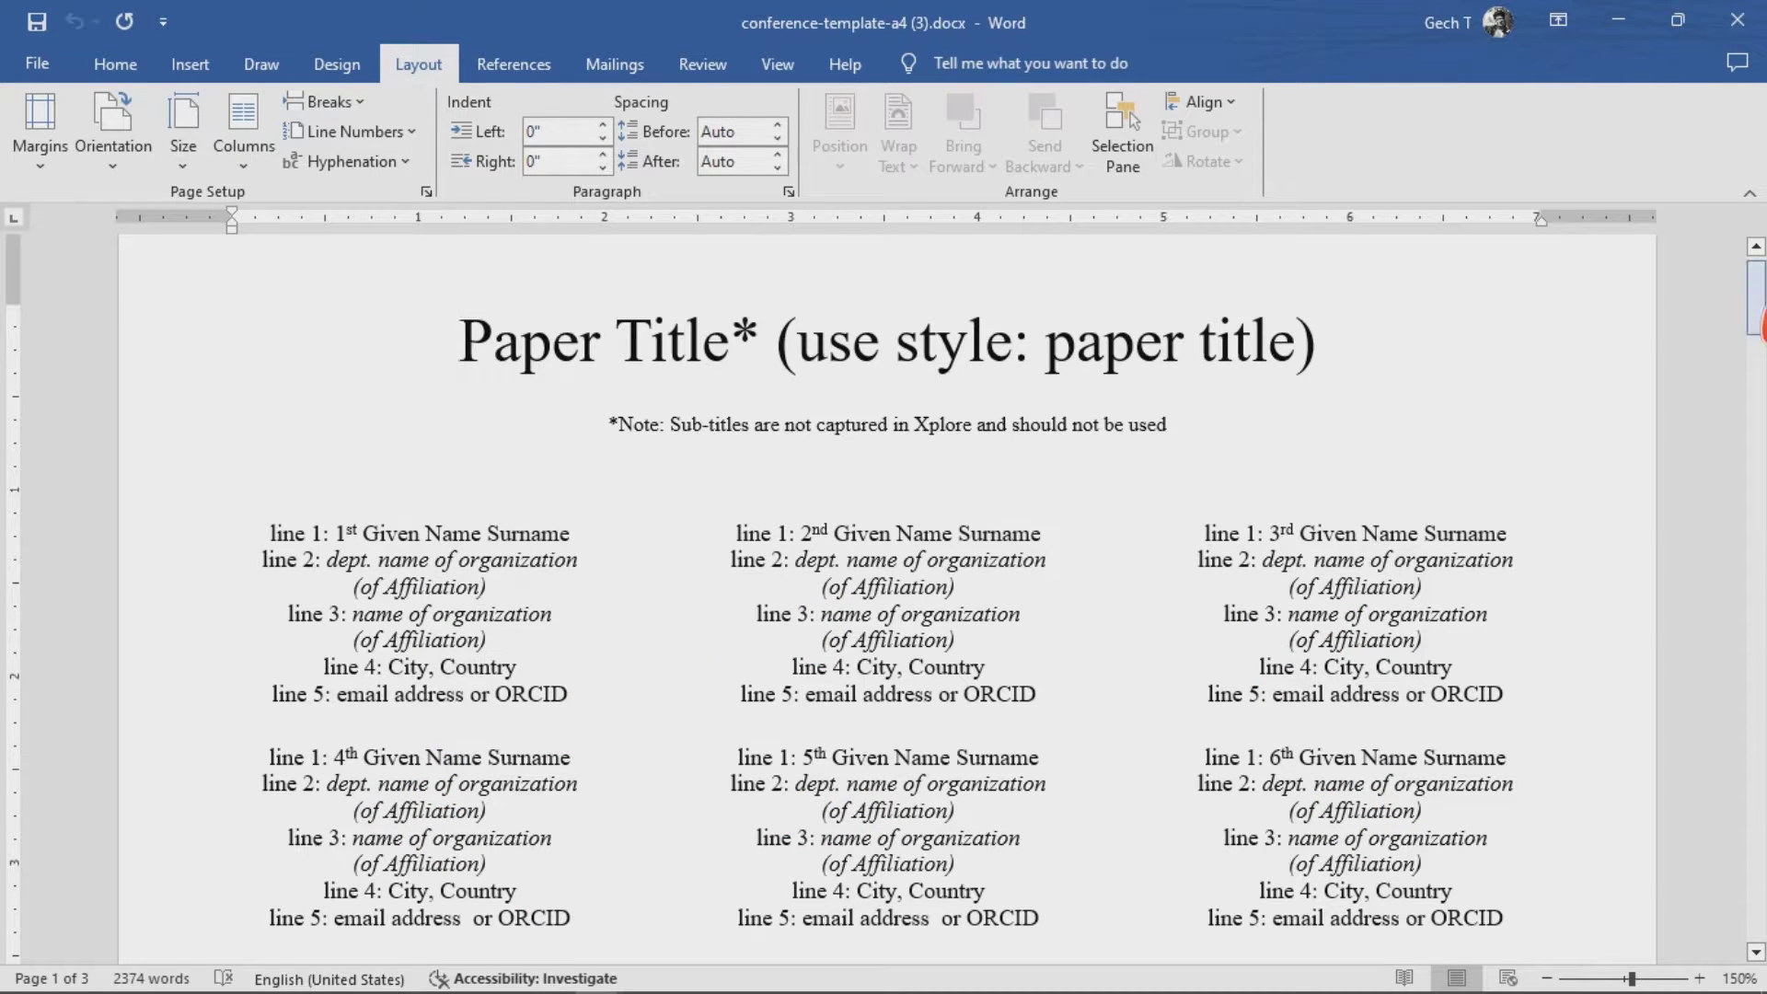
mouse_move(1755, 299)
mouse_down()
mouse_move(1756, 372)
mouse_move(1756, 313)
mouse_up()
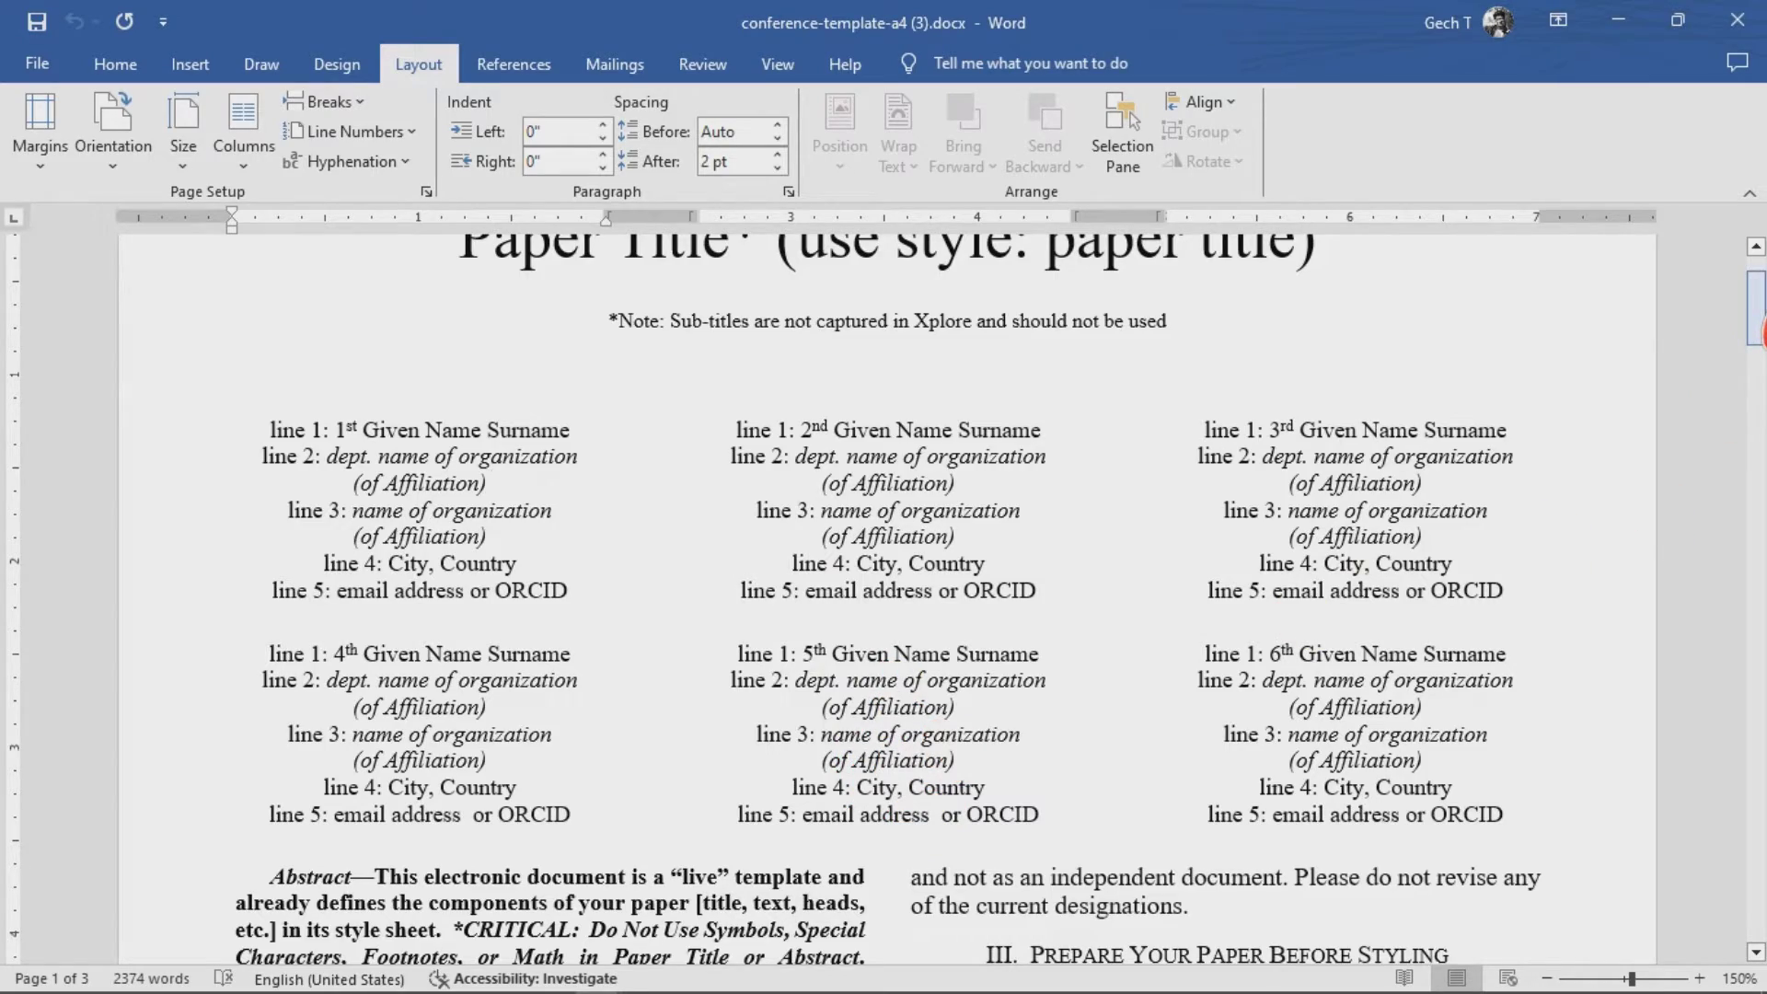
mouse_move(1755, 331)
mouse_down()
mouse_move(1758, 800)
mouse_move(1758, 326)
mouse_up()
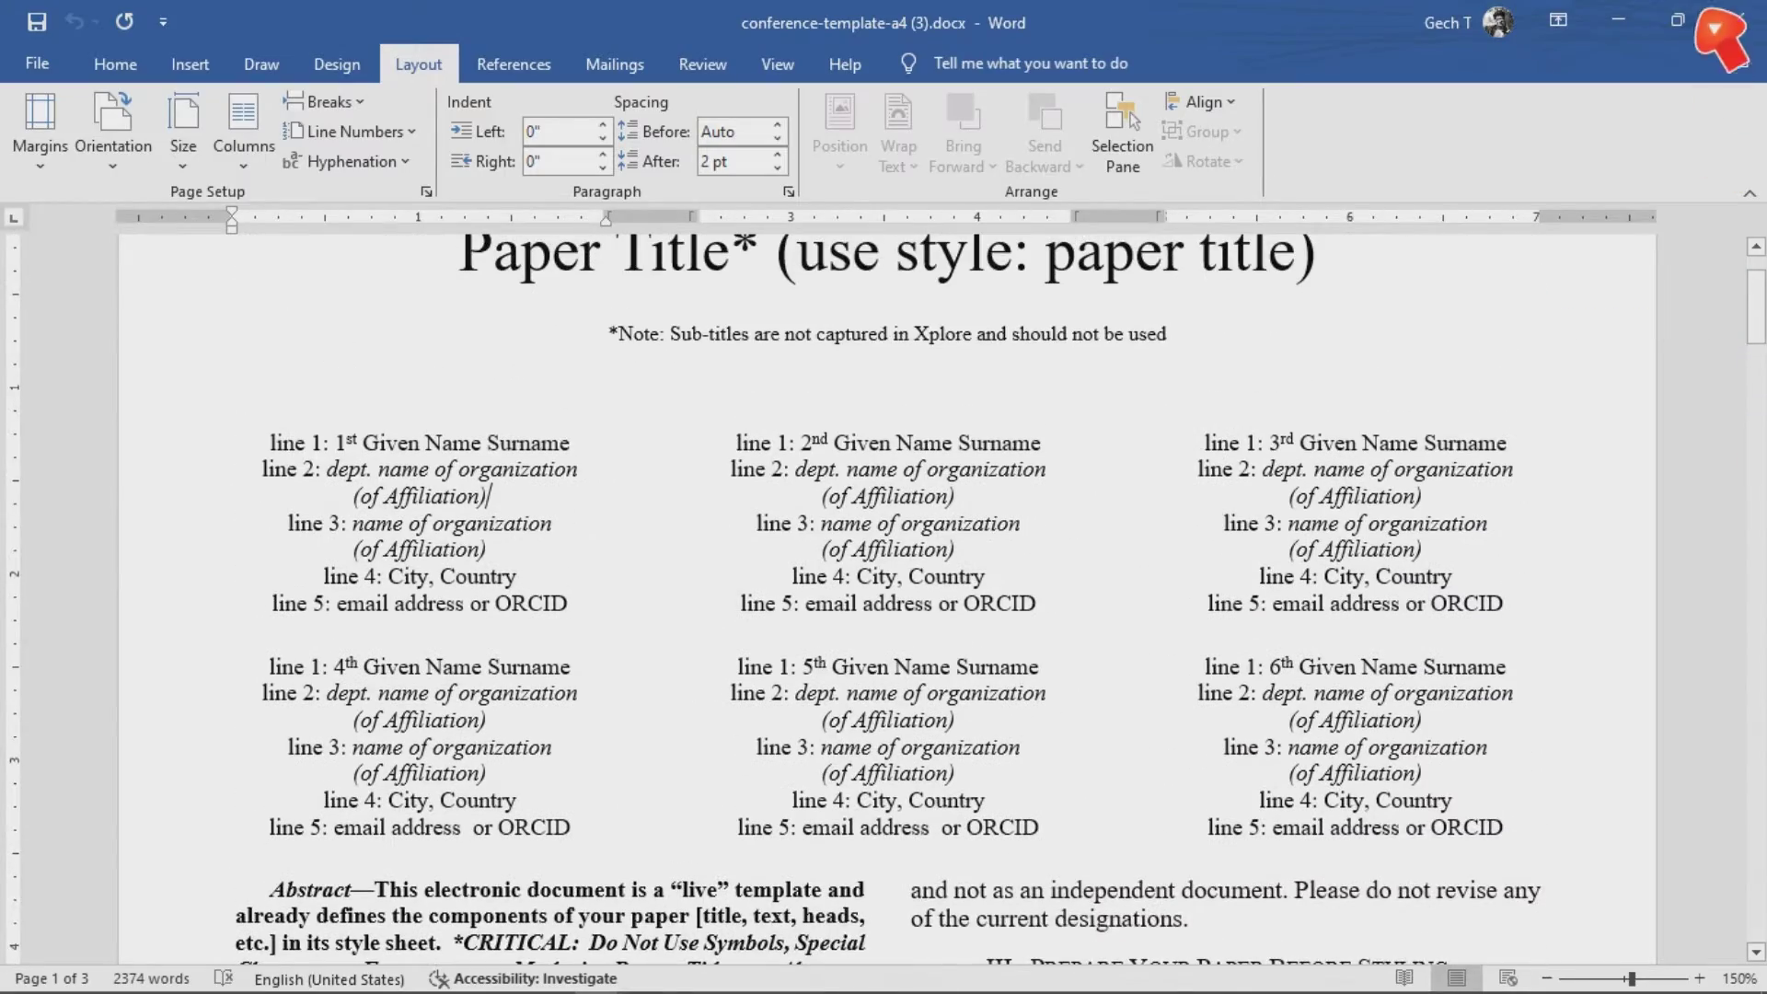
click(1632, 22)
click(1632, 22)
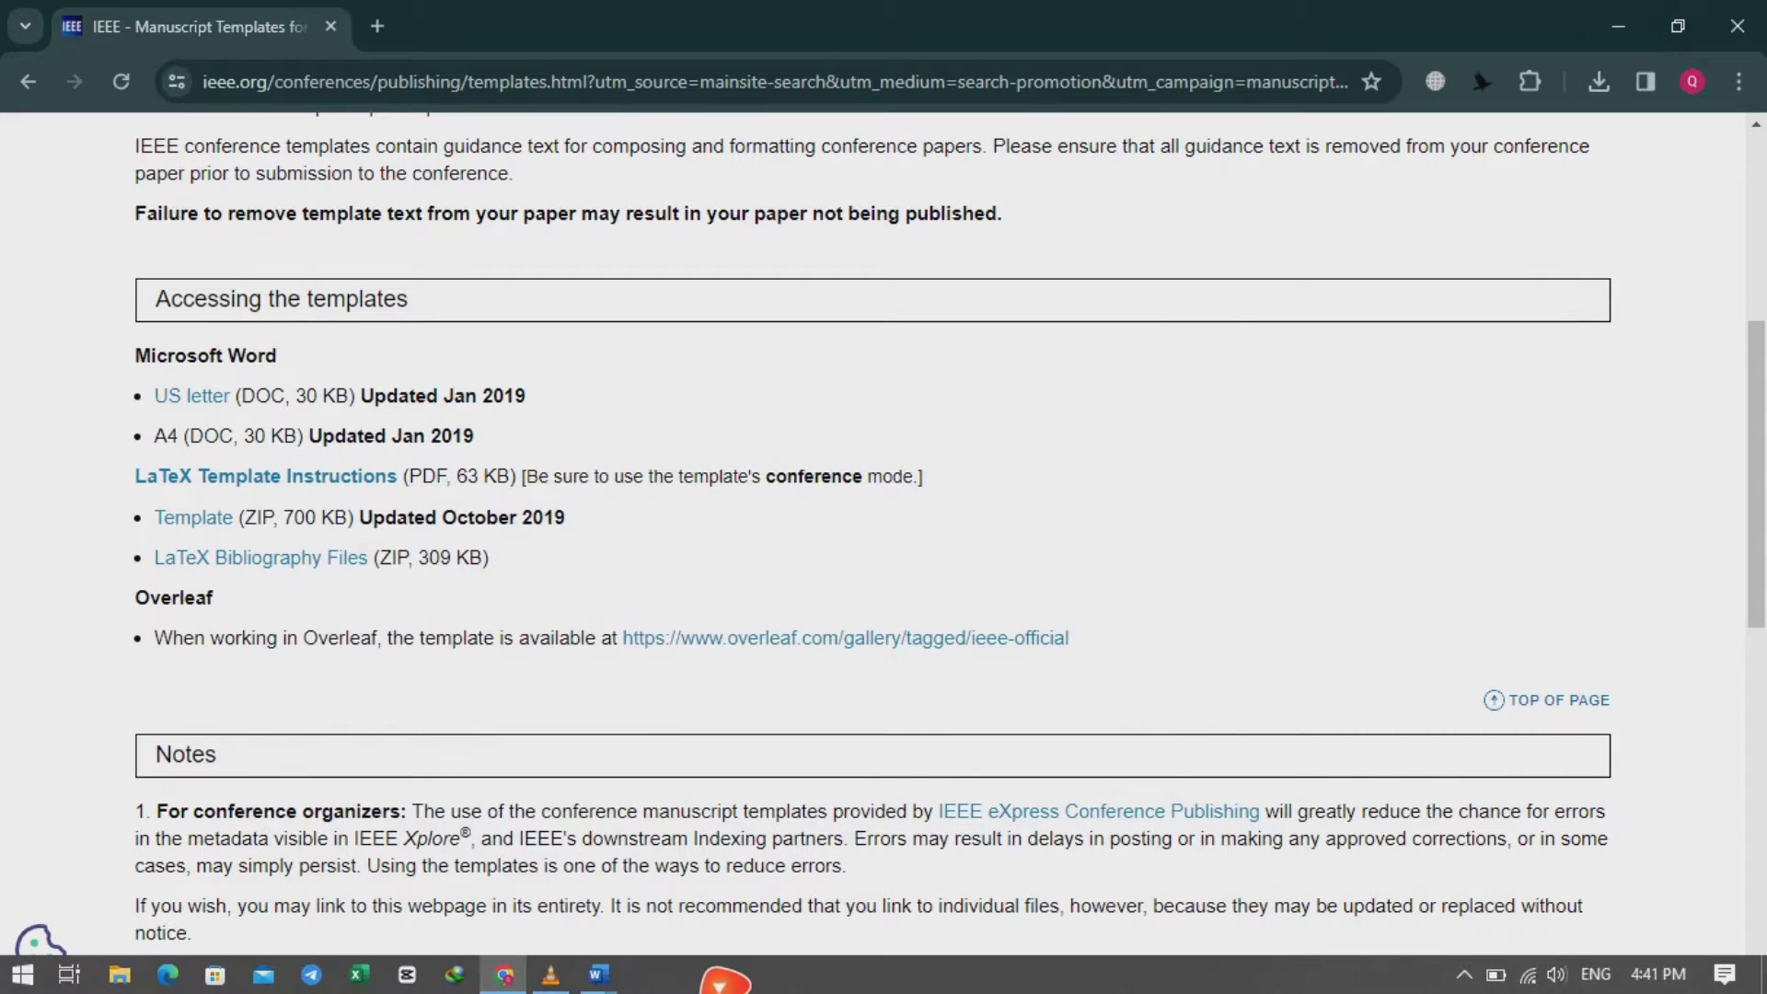
mouse_move(627, 984)
click(773, 920)
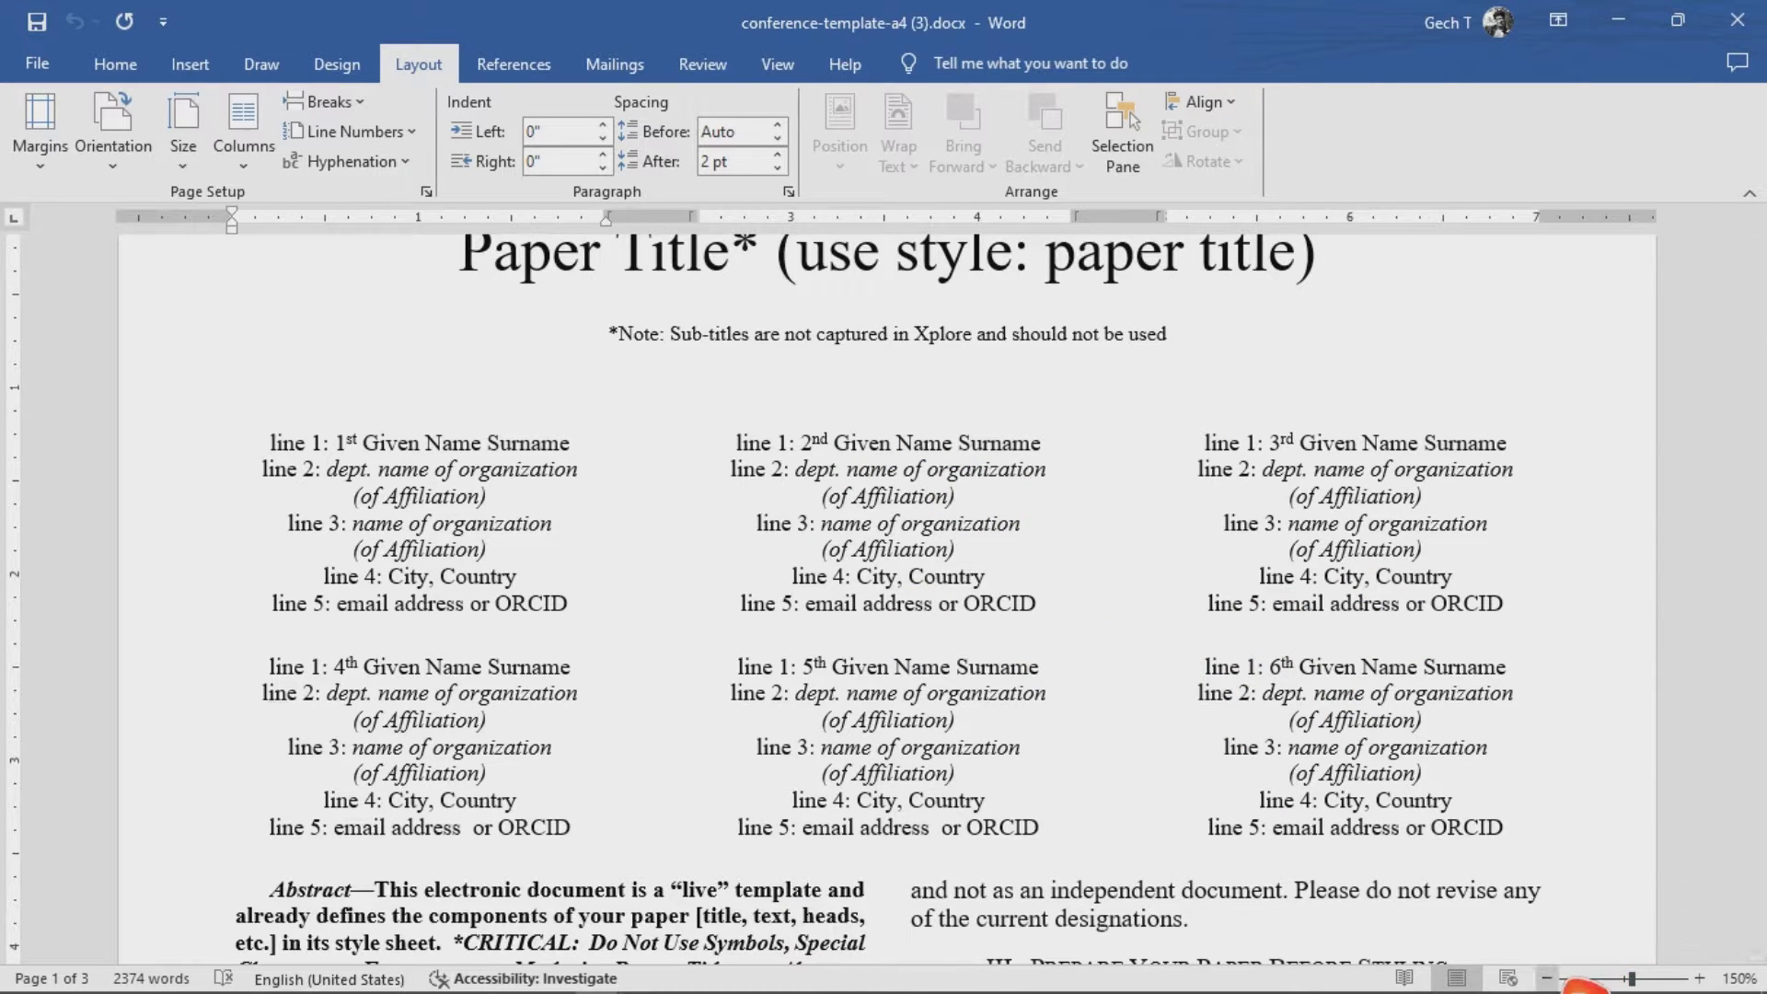
click(1548, 978)
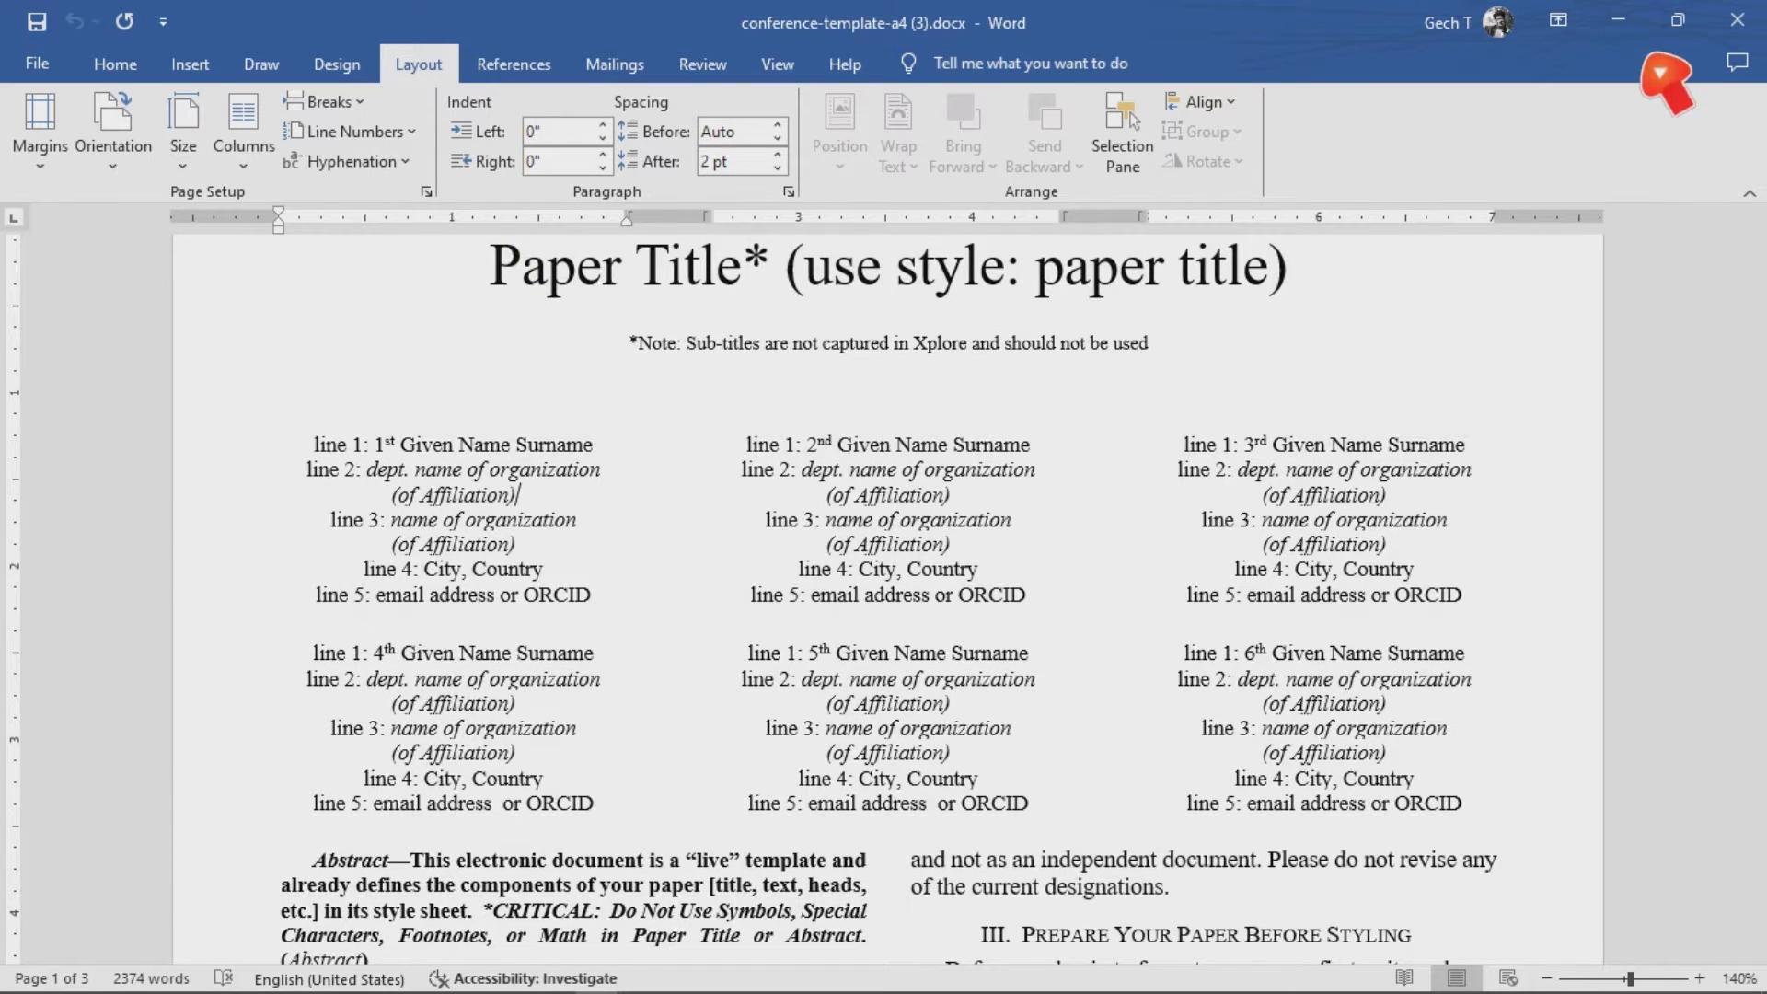
Return to the conference templates page in Chrome and reach the IEEE Template Selector through the Other templates link in the notes.
click(1621, 22)
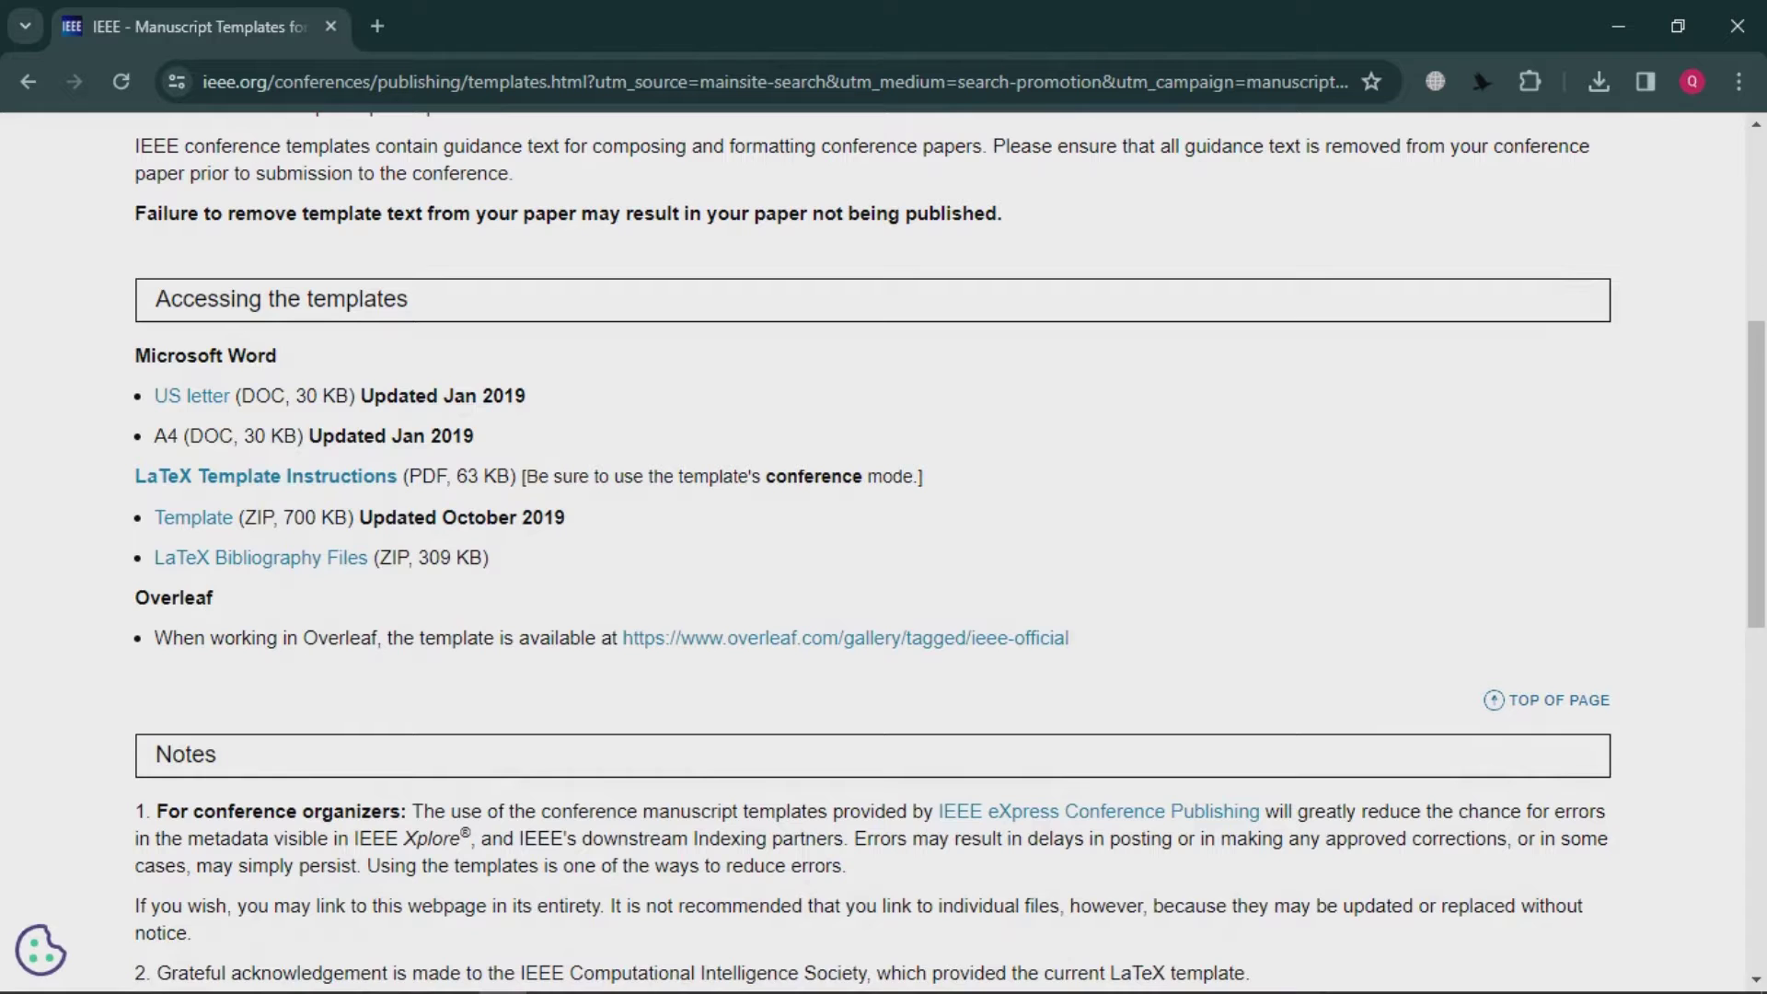
scroll(950, 552, up, 3)
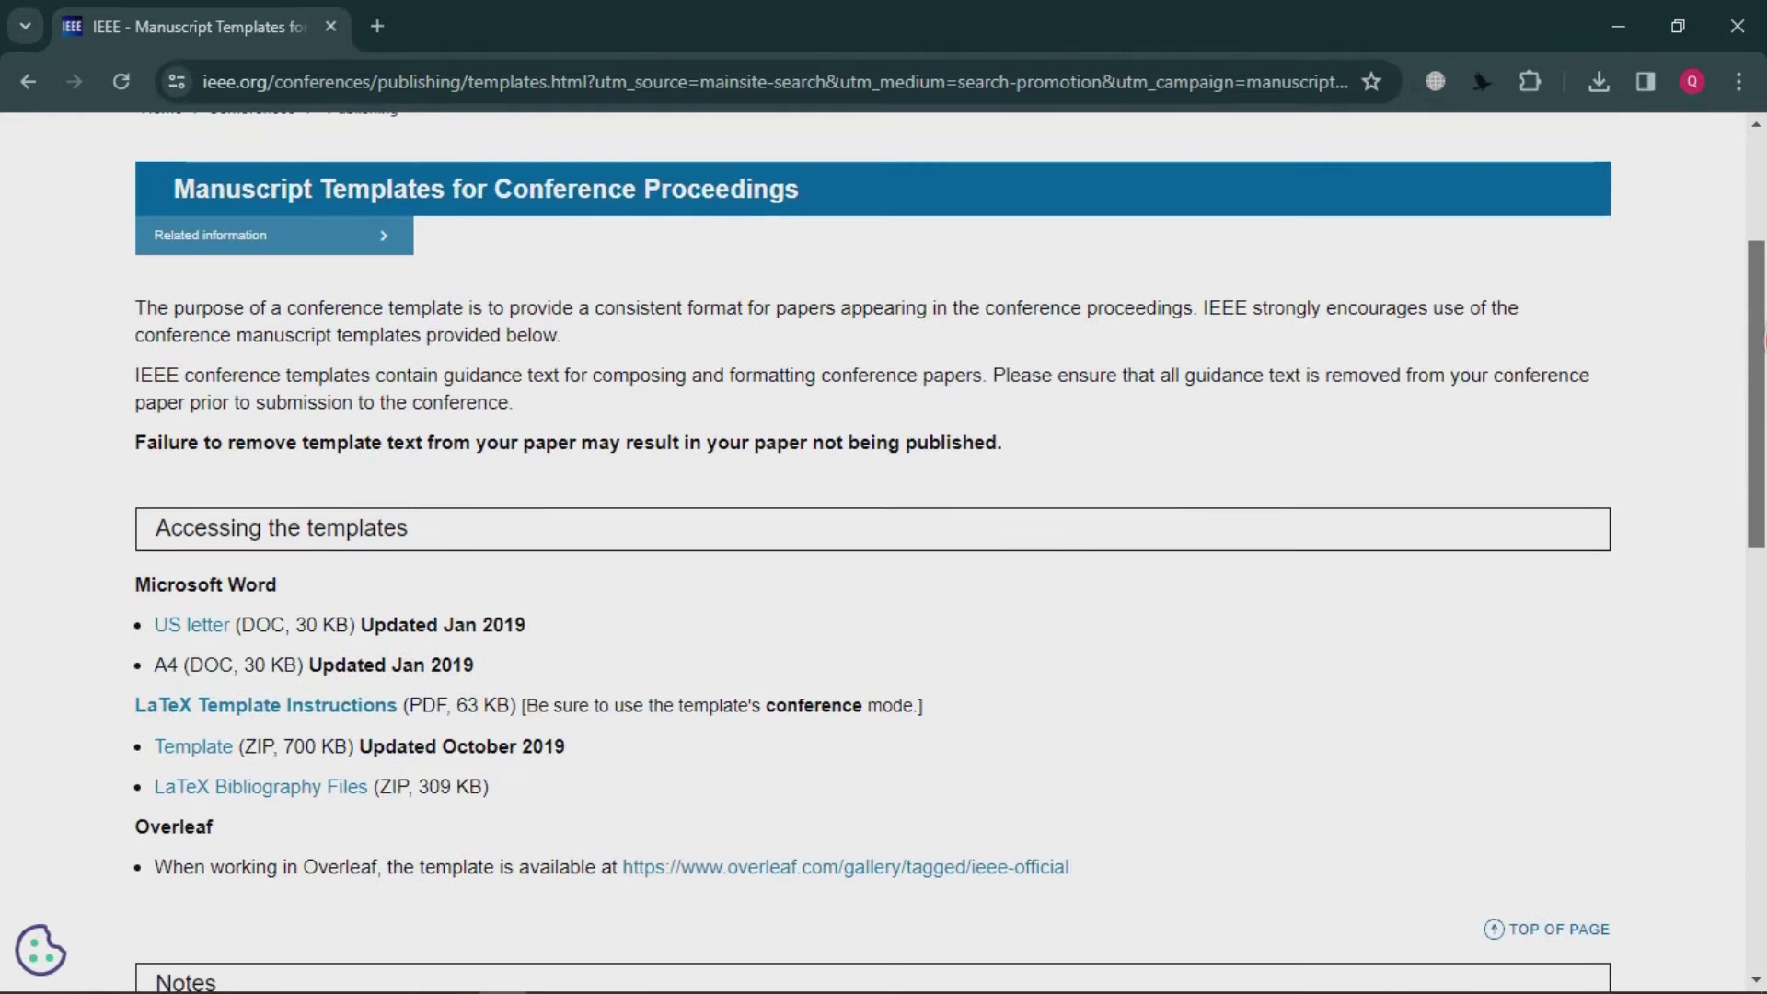
scroll(949, 552, down, 2)
scroll(950, 552, up, 1)
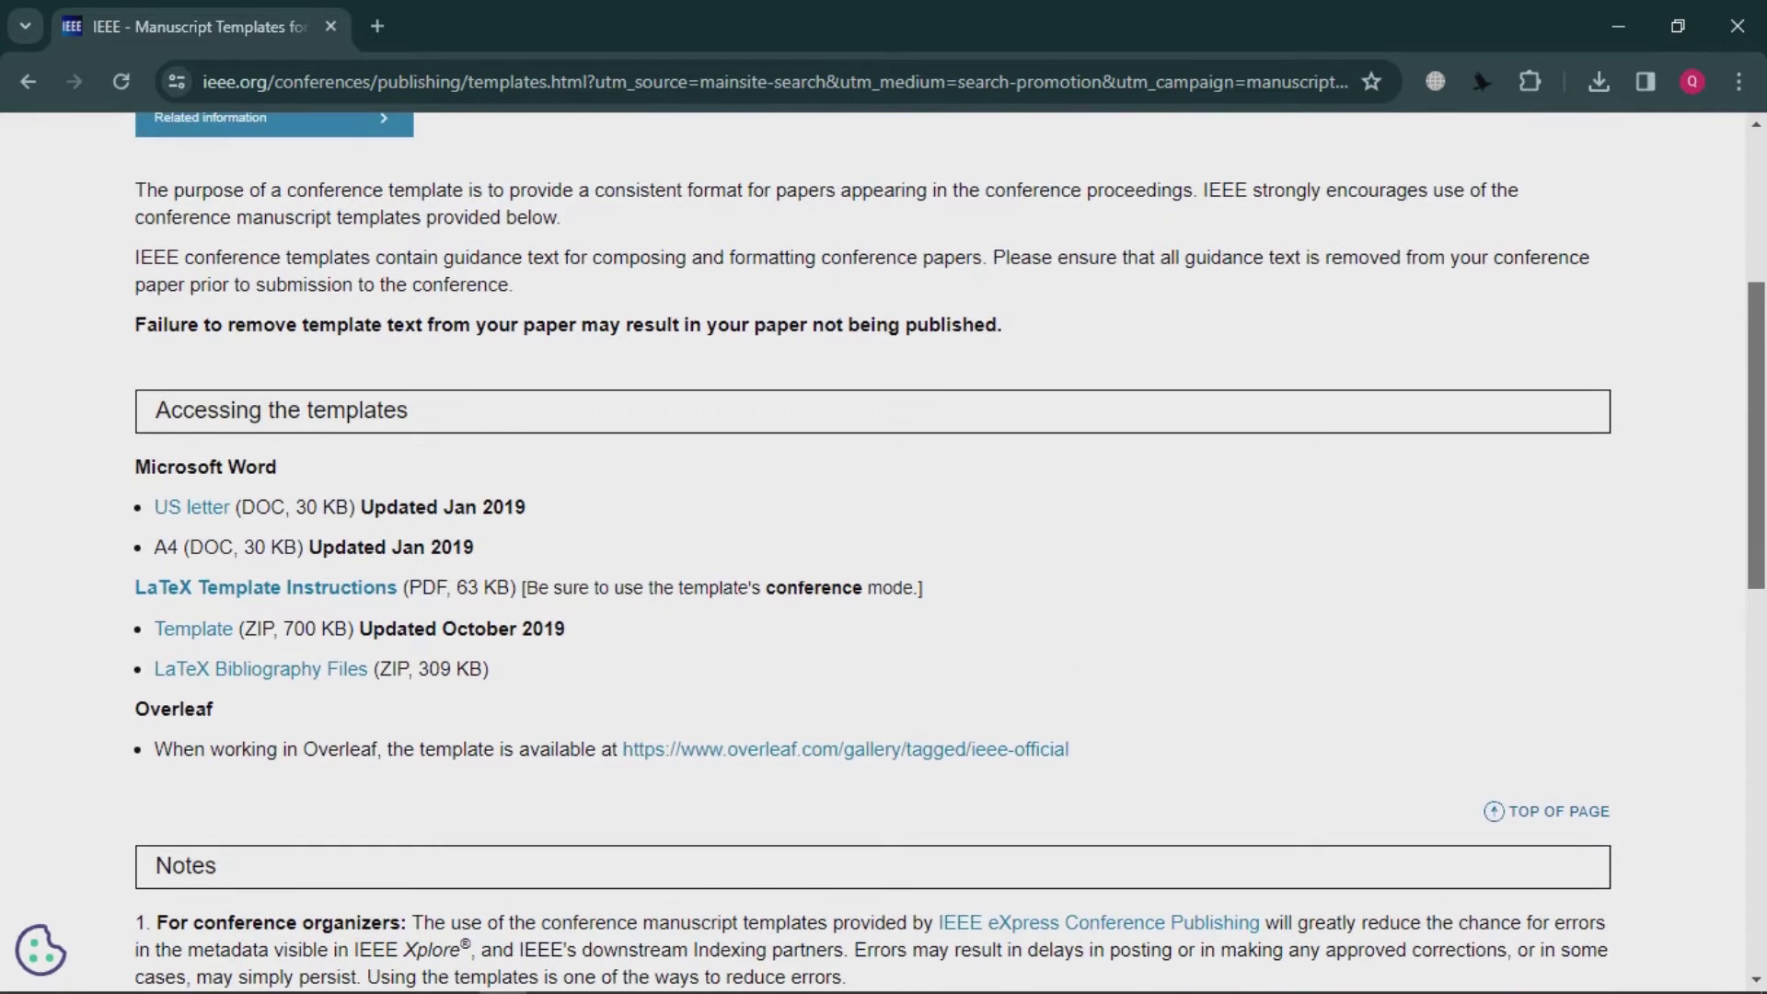
scroll(950, 552, down, 3)
scroll(949, 553, down, 2)
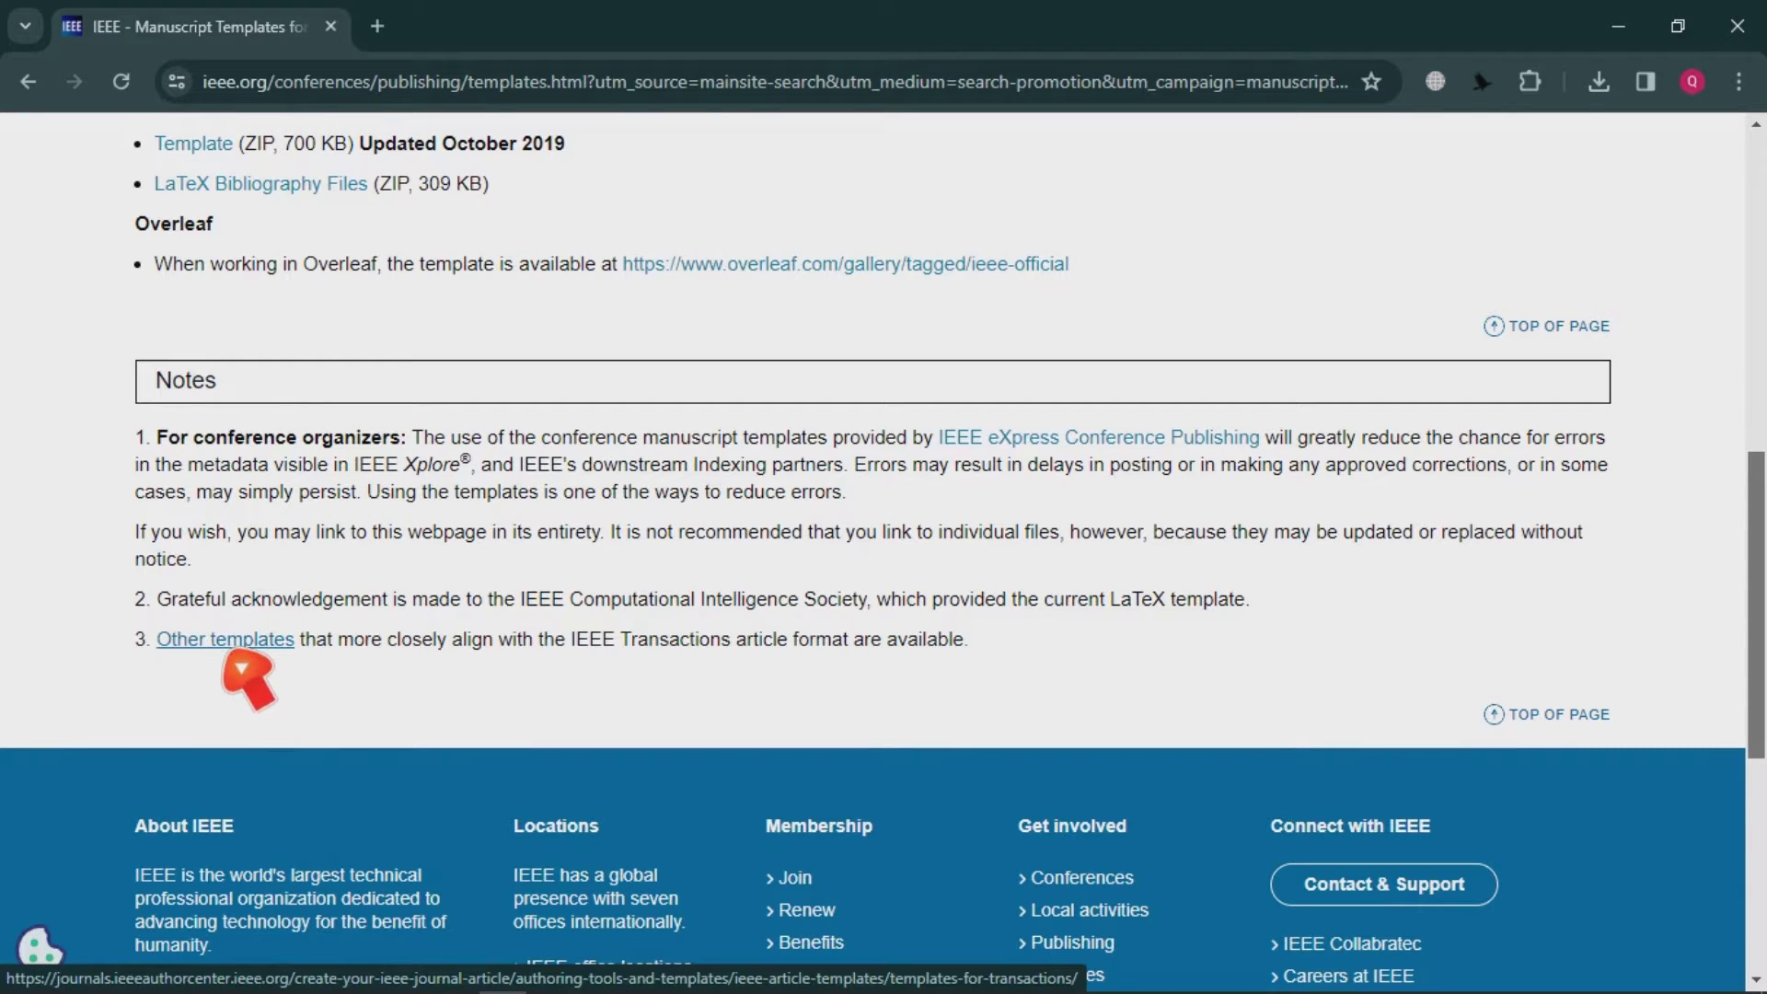
click(232, 651)
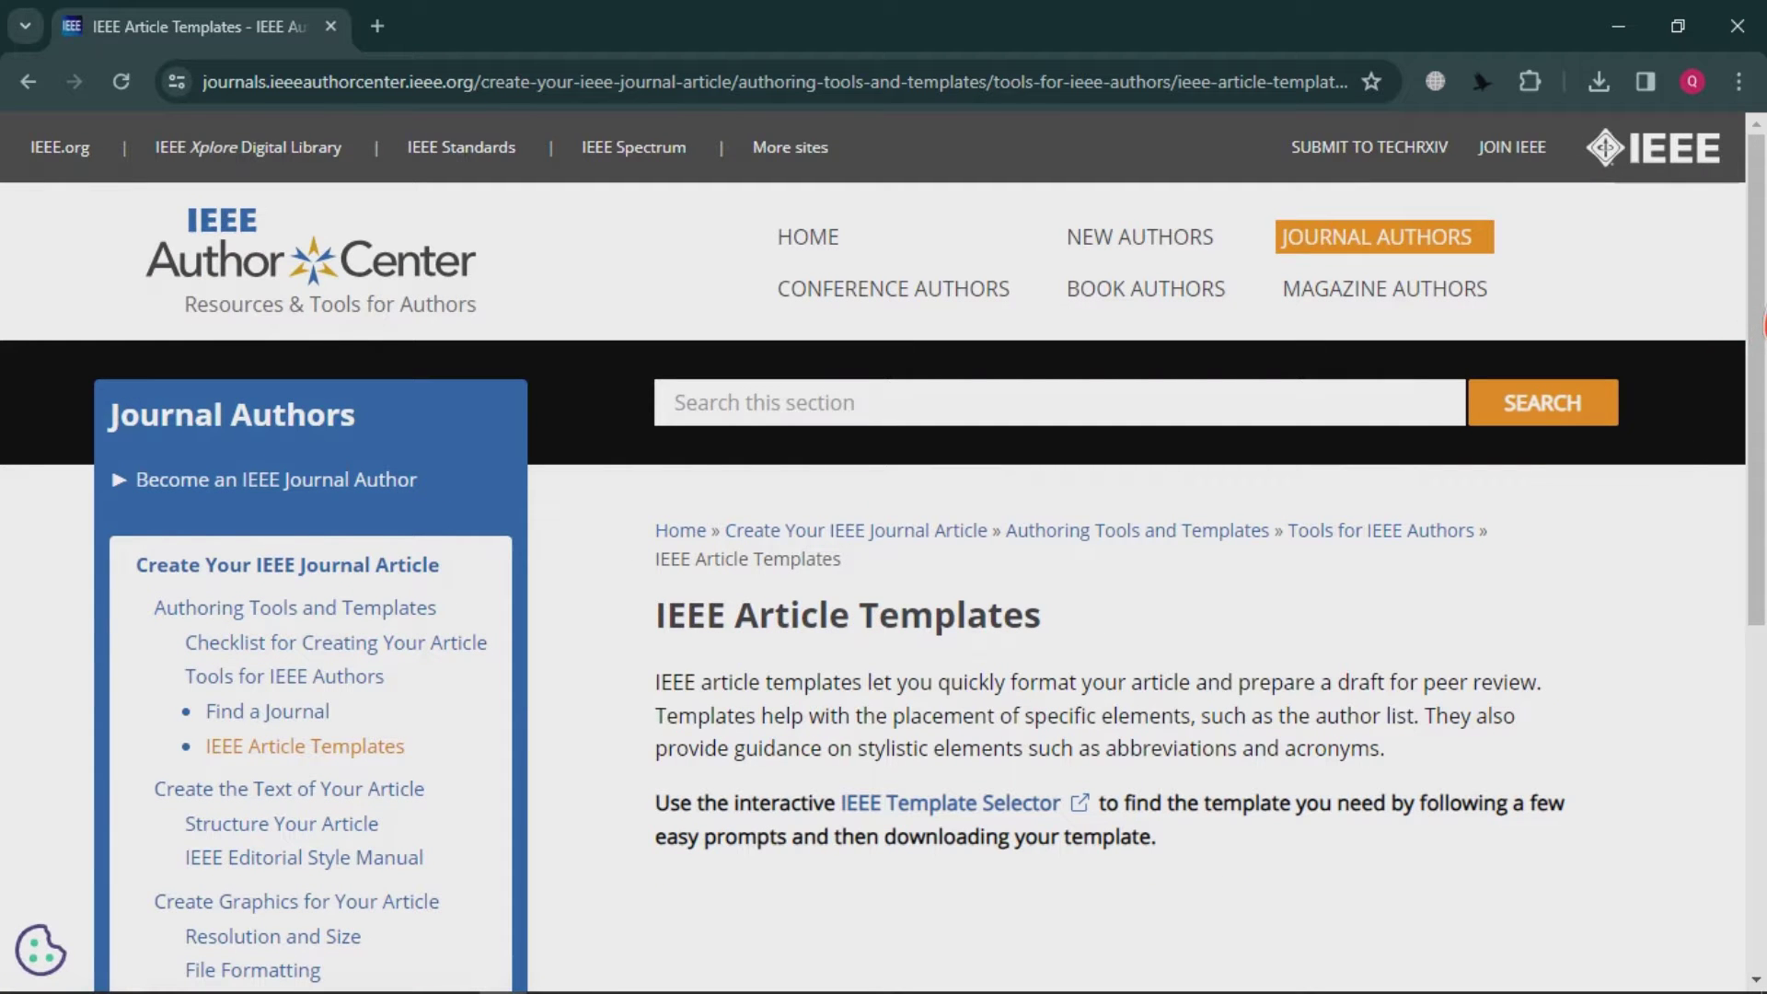
scroll(1730, 368, down, 3)
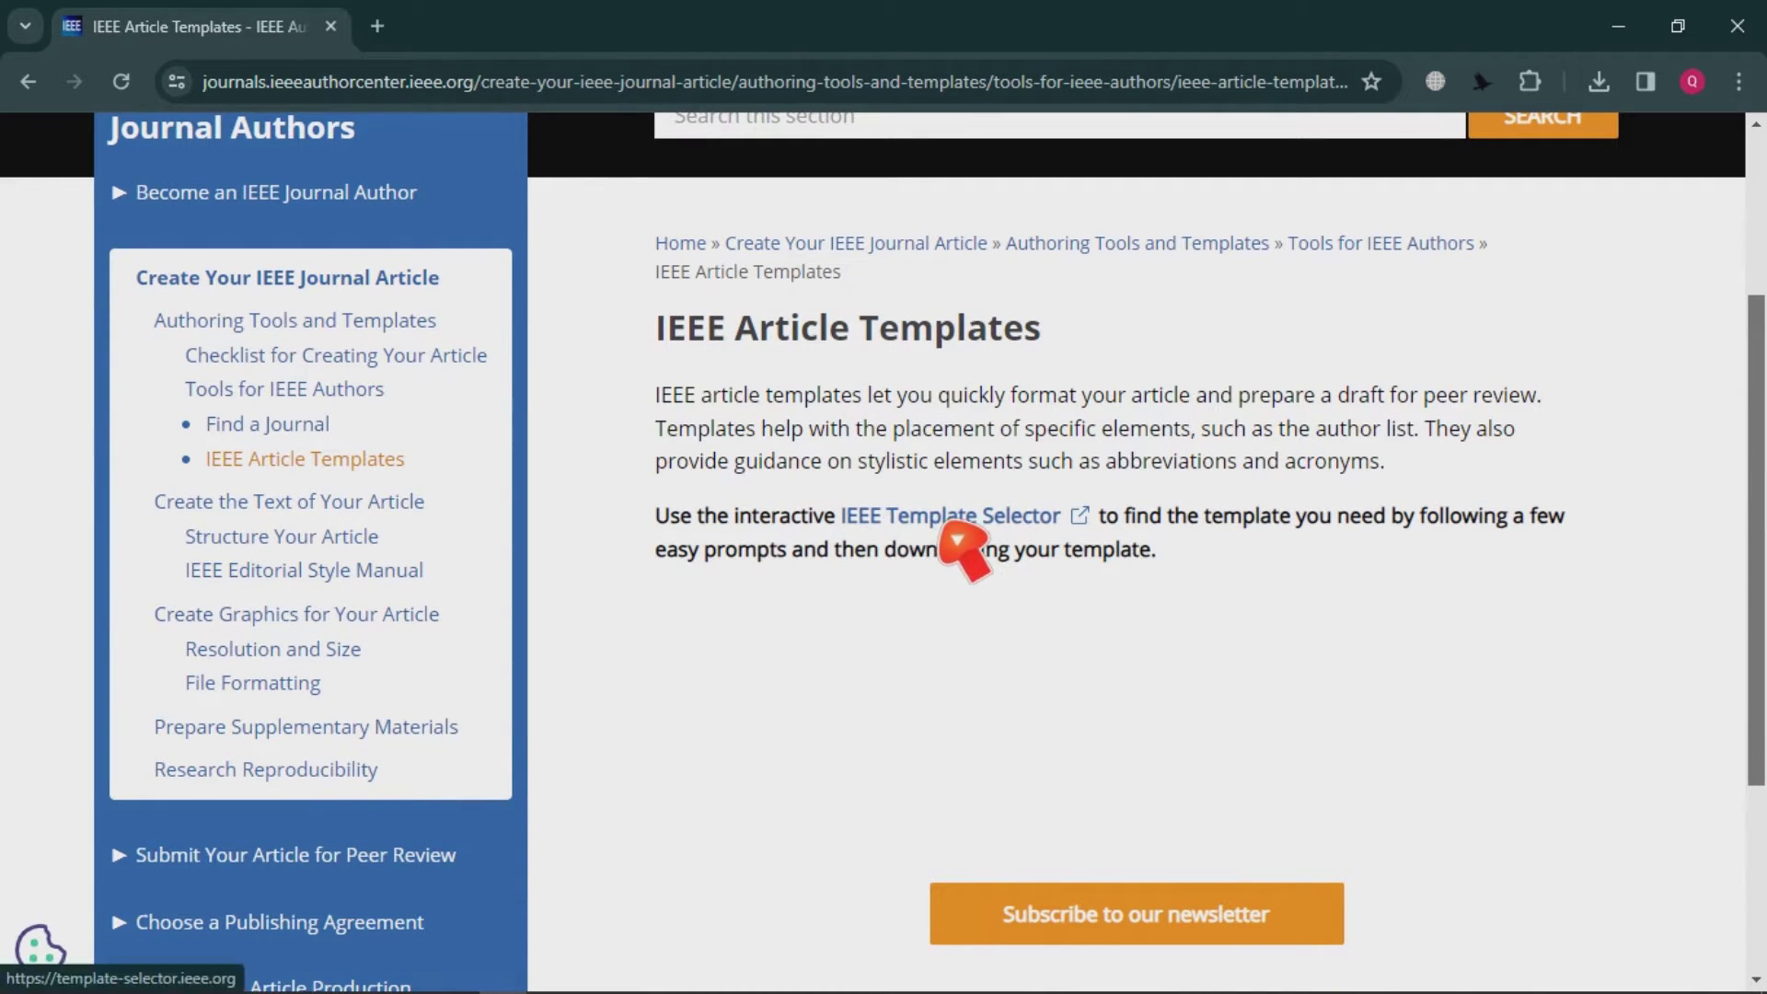
click(947, 517)
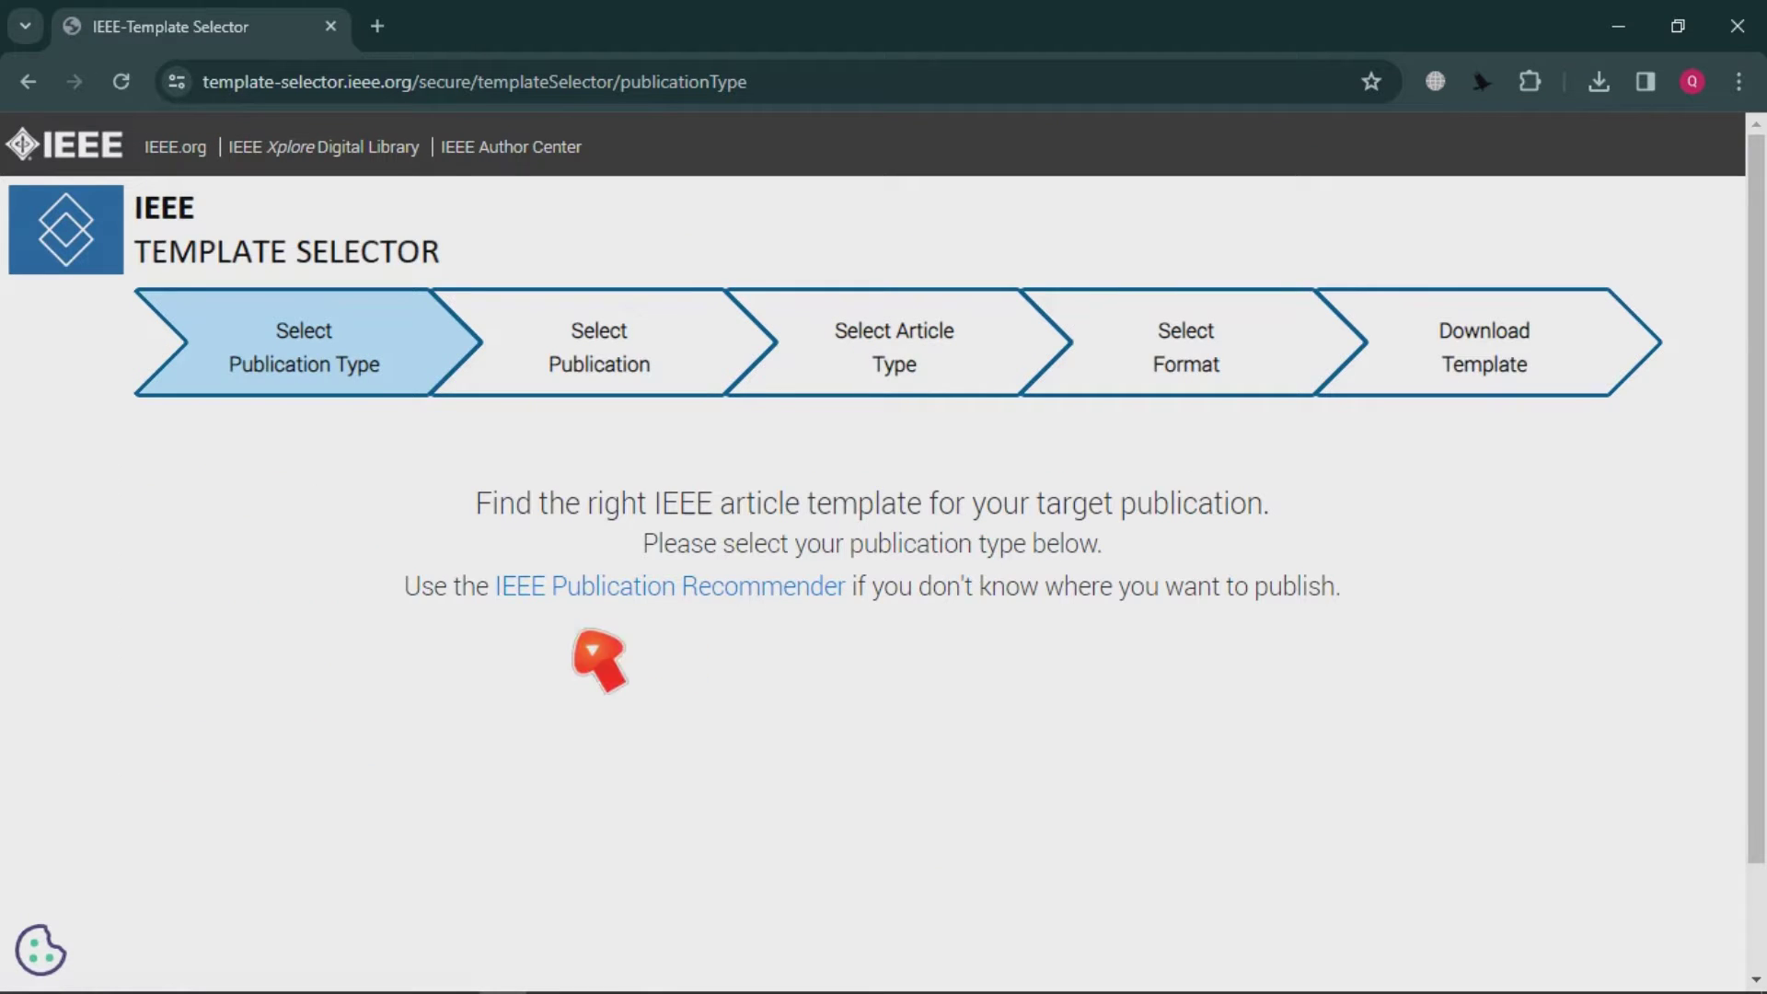
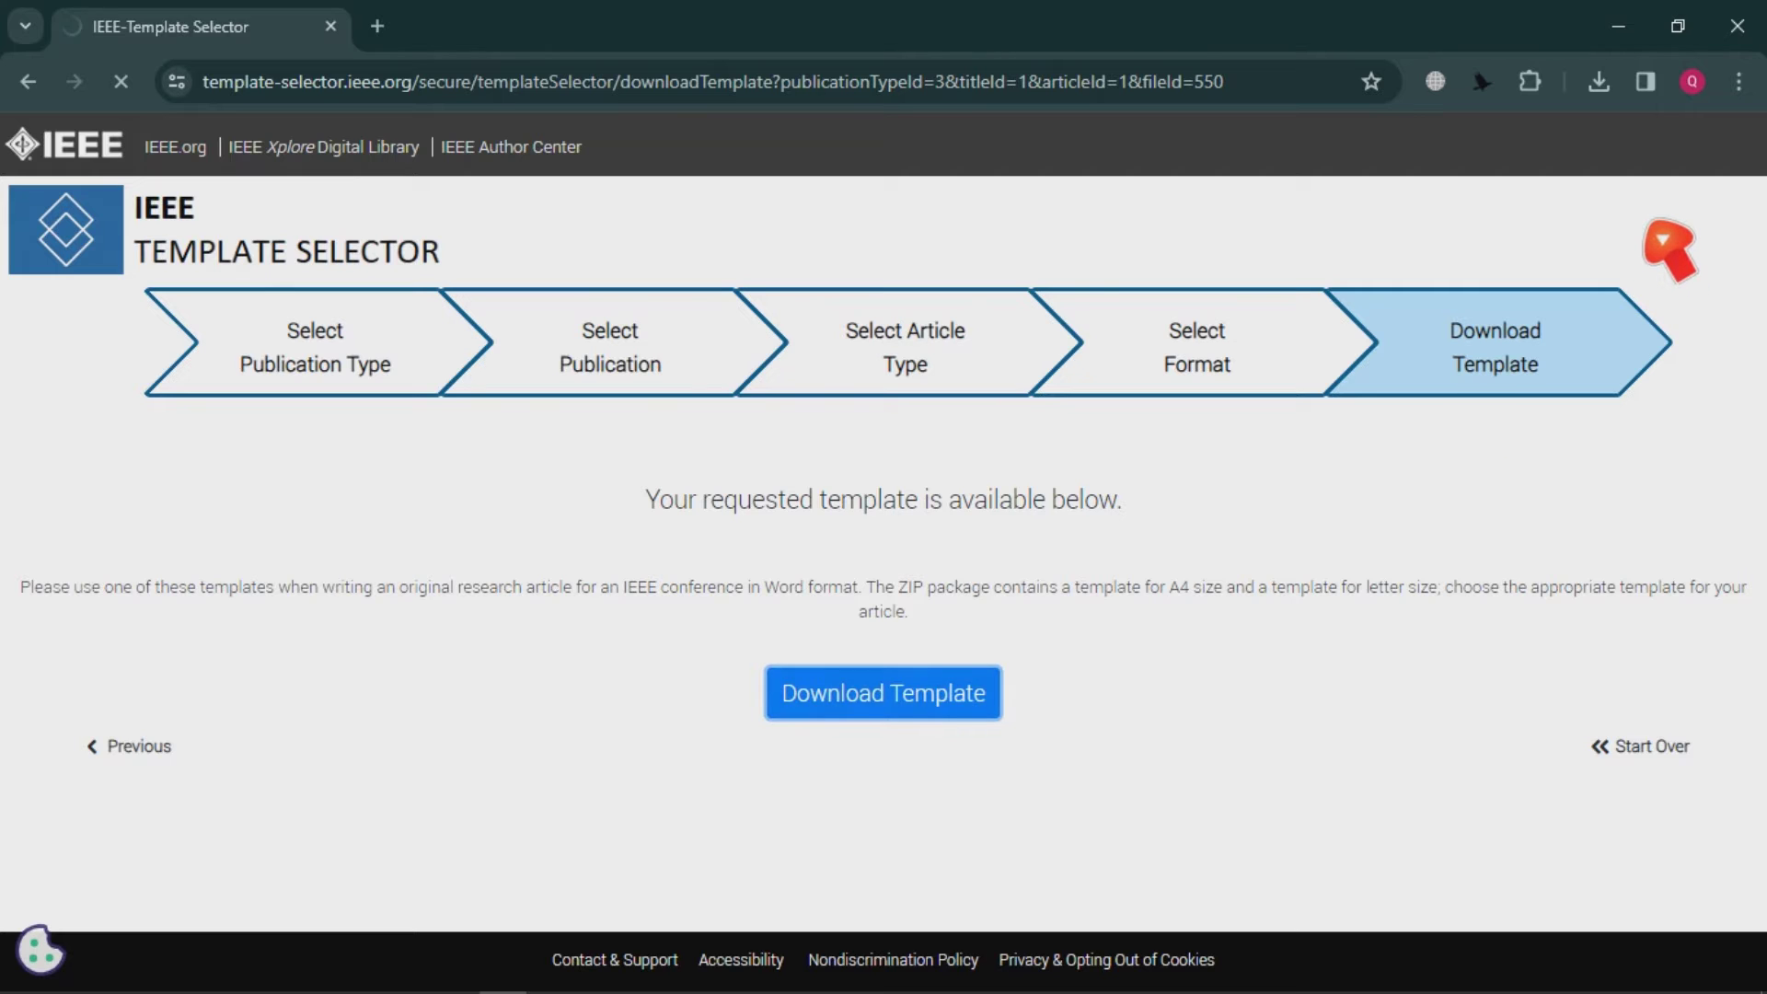
Open the downloaded Conference-Templates-Word (4).zip archive and go into its Word-Letter-A4 folder.
click(1599, 82)
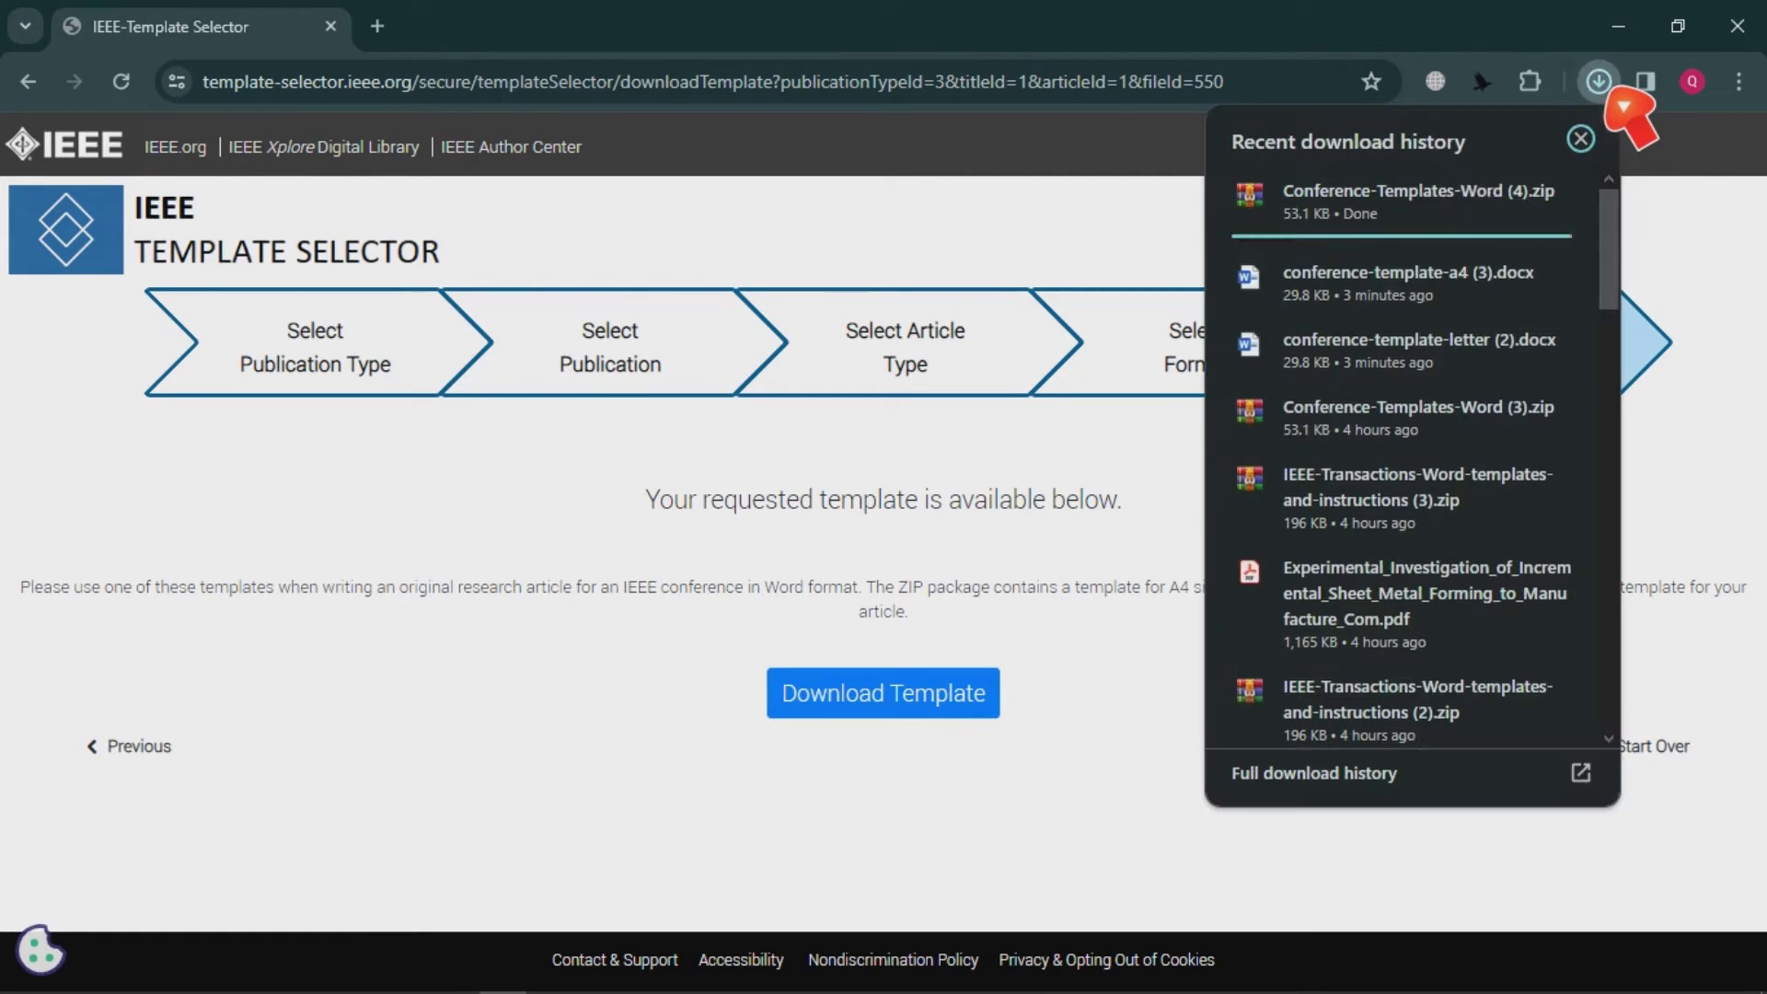
click(1375, 221)
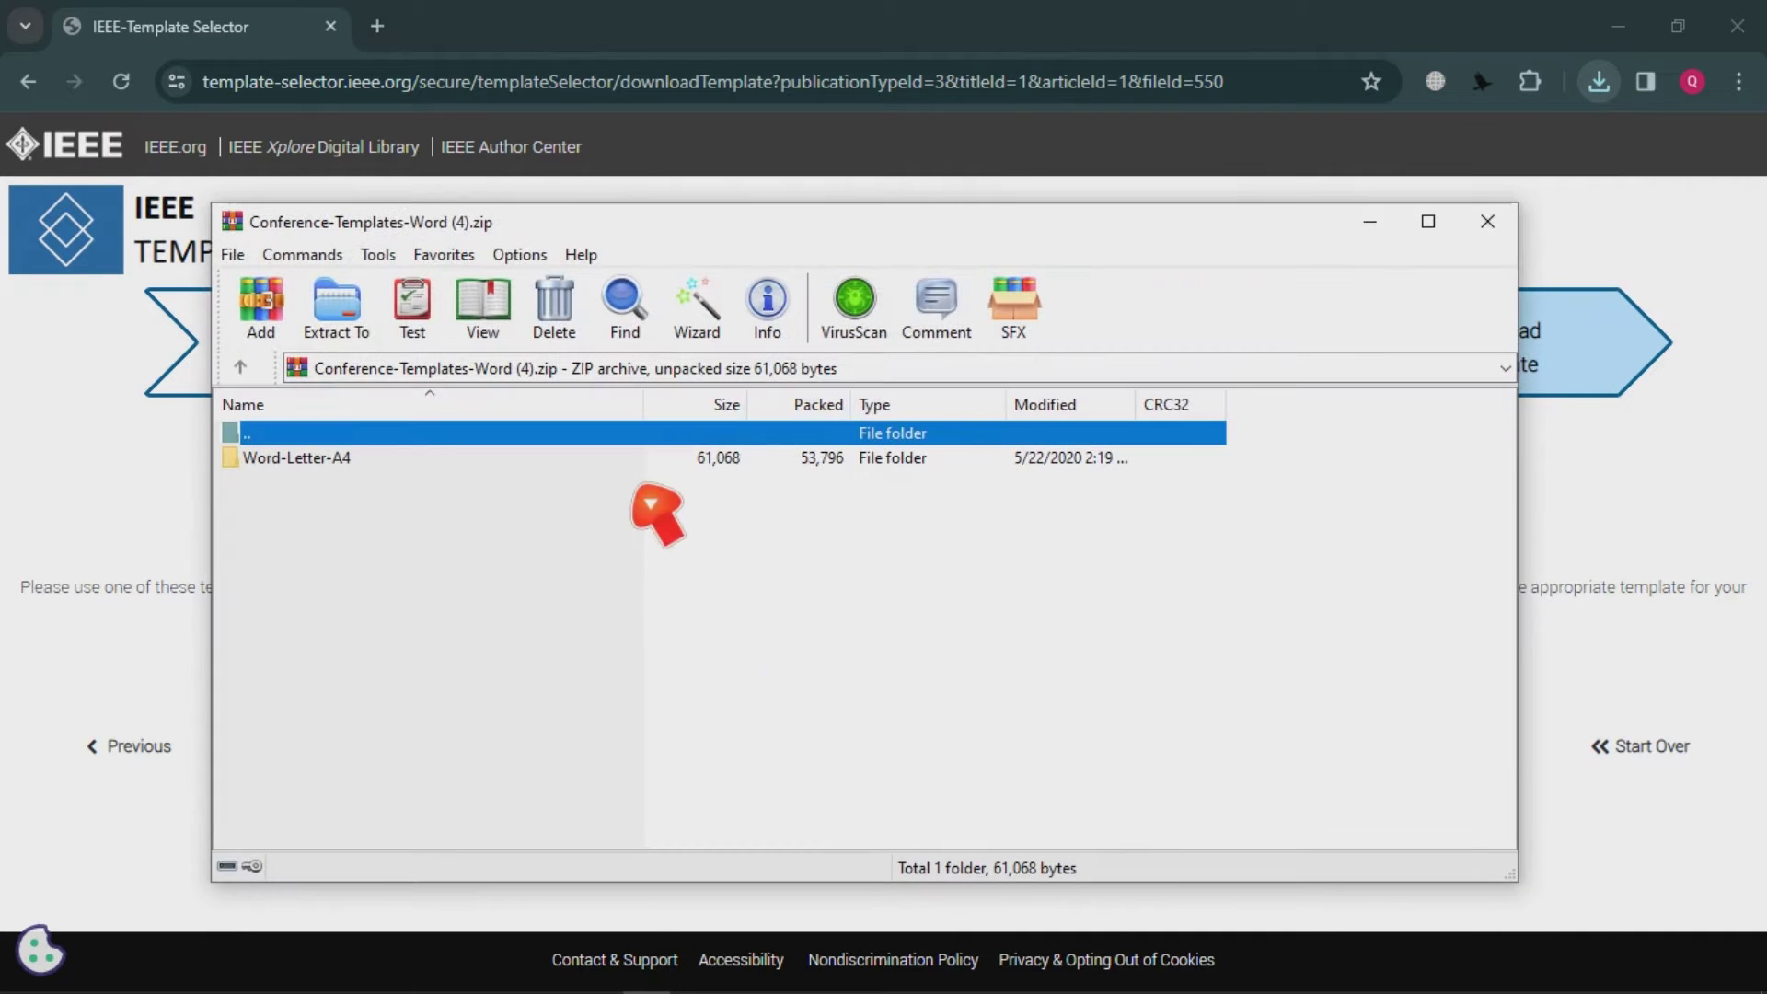
double_click(393, 465)
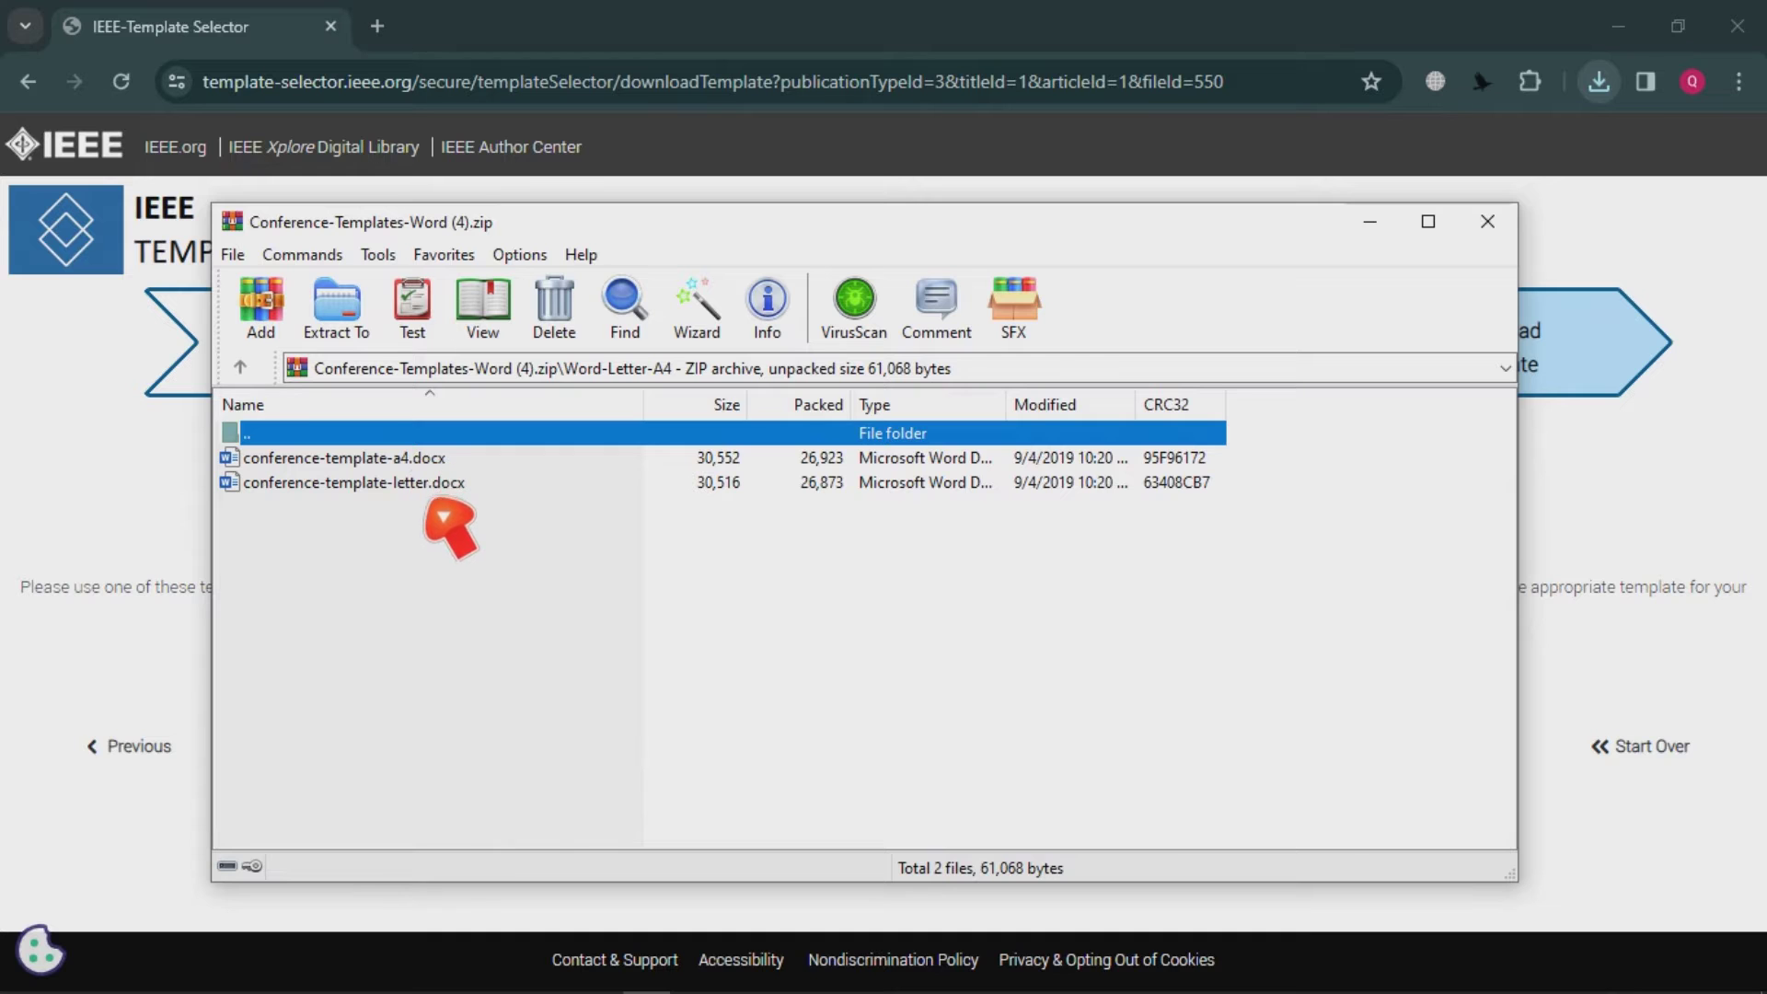
Open conference-template-a4.docx from the archive in Word and enable editing.
click(393, 461)
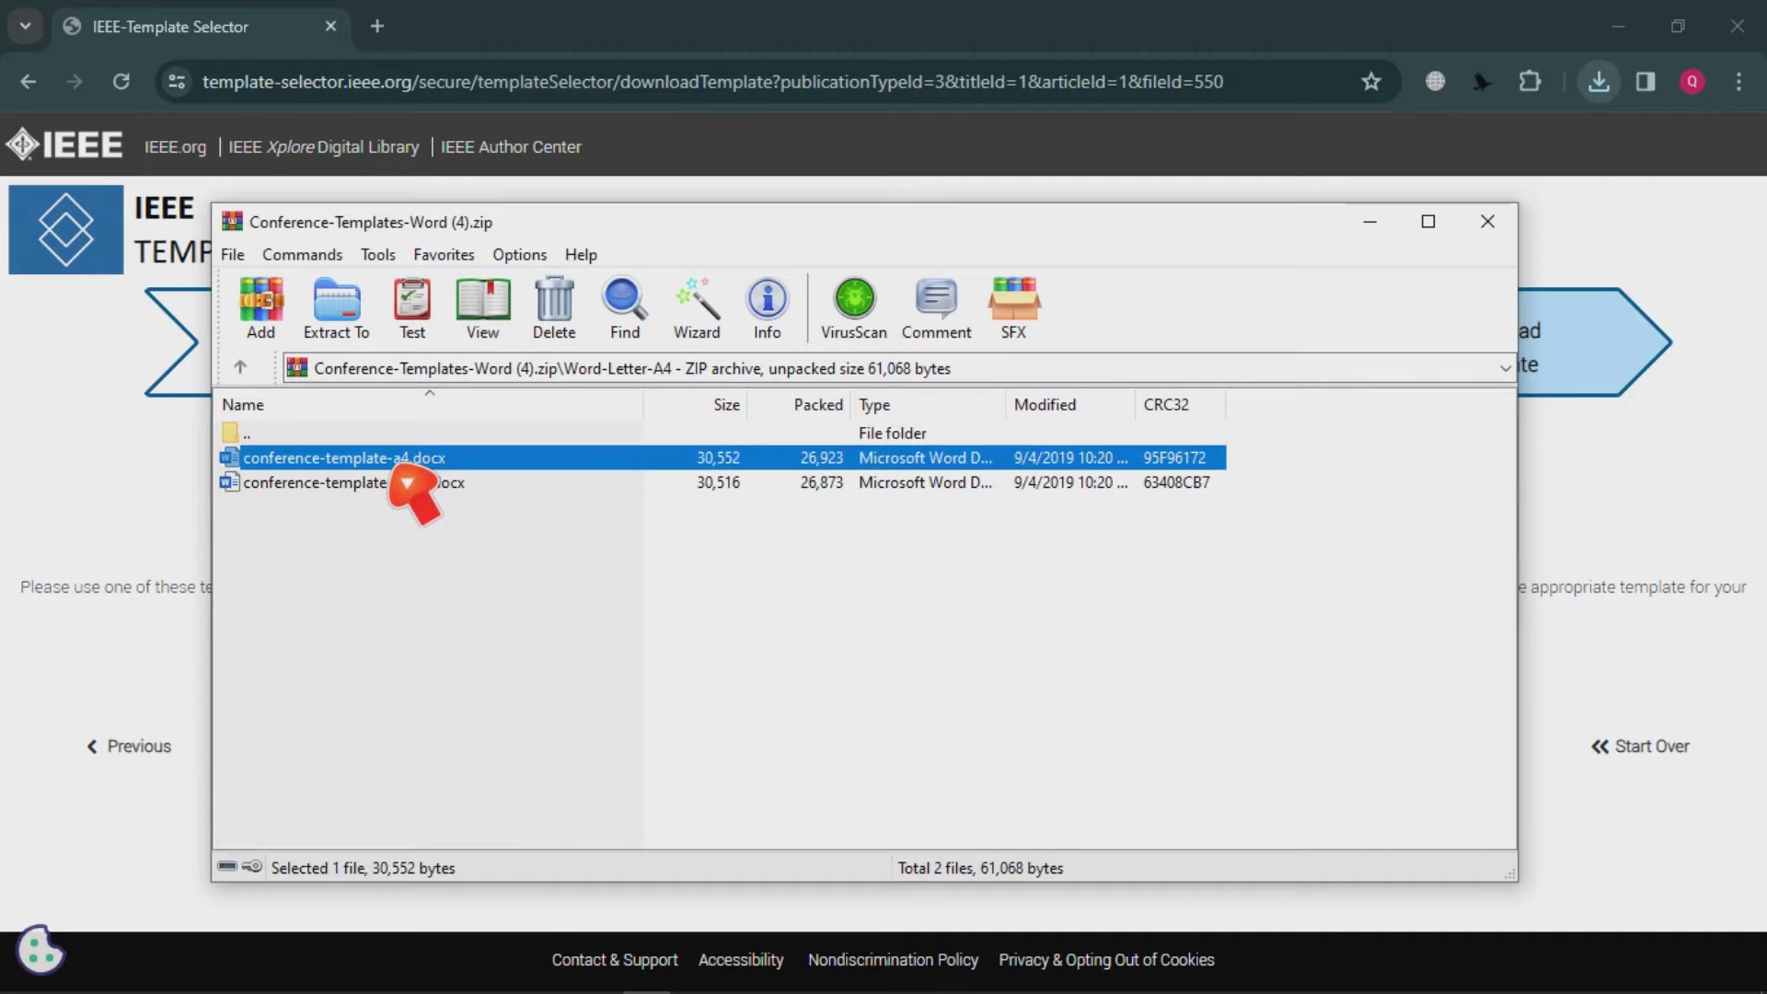
double_click(407, 483)
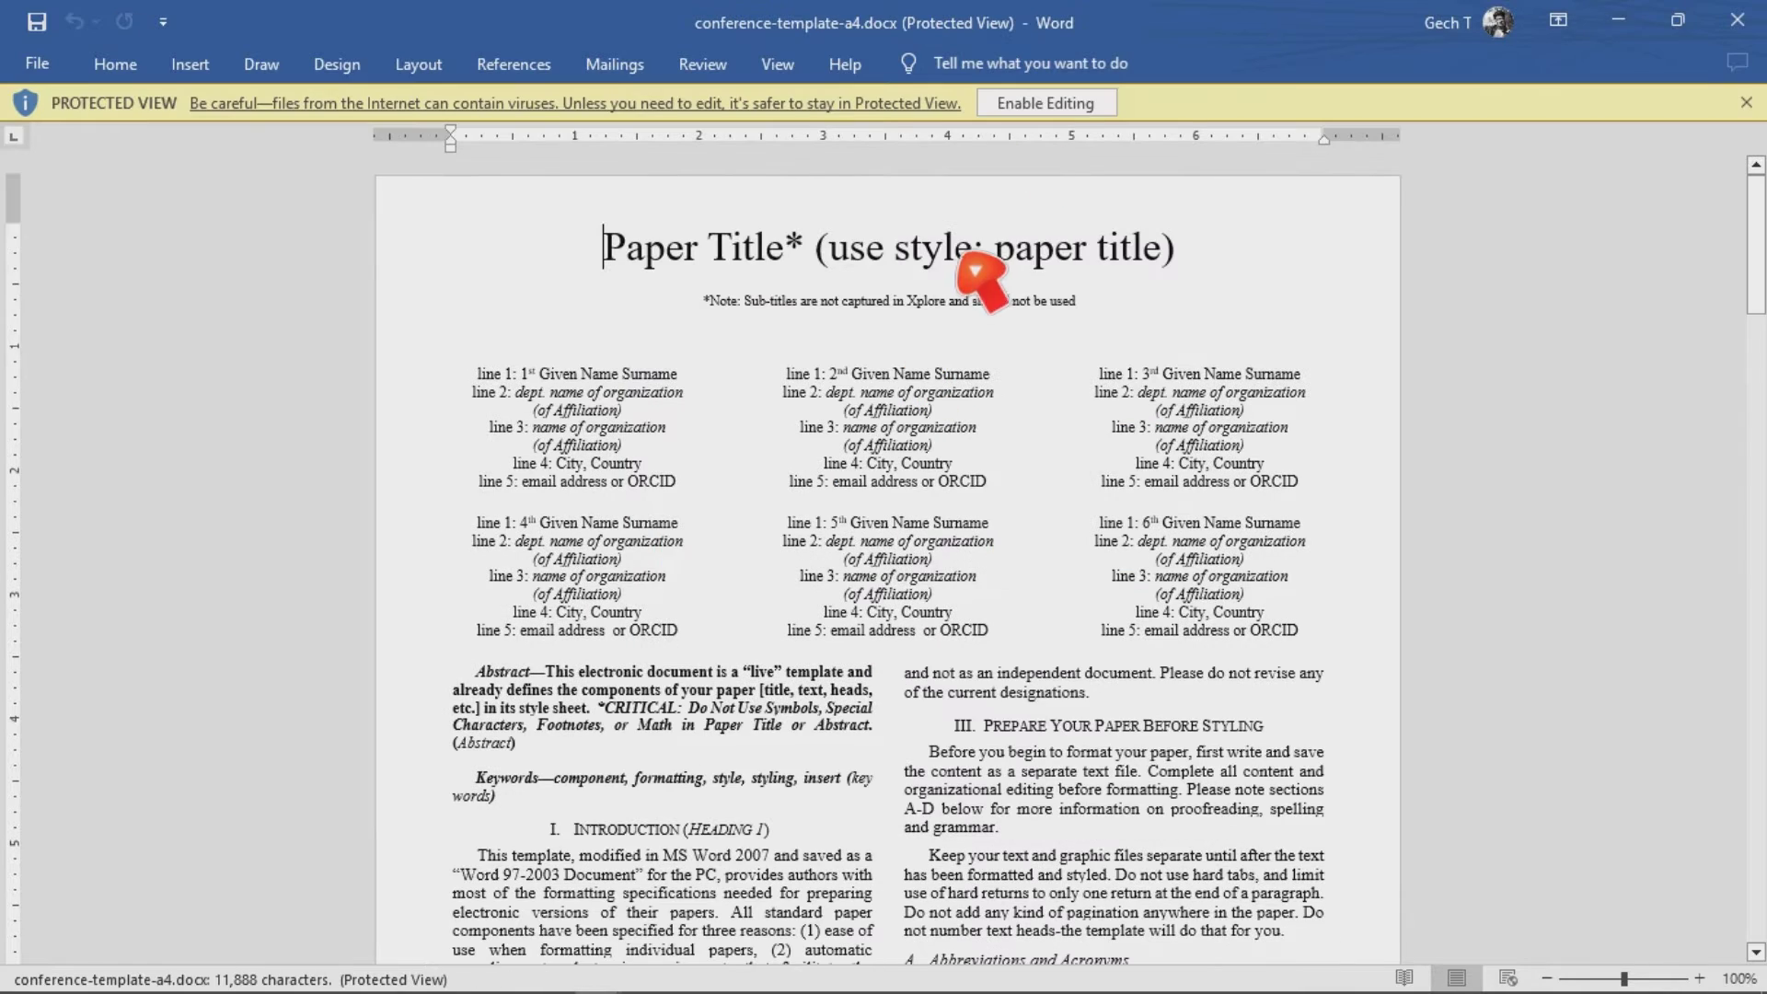
click(1047, 105)
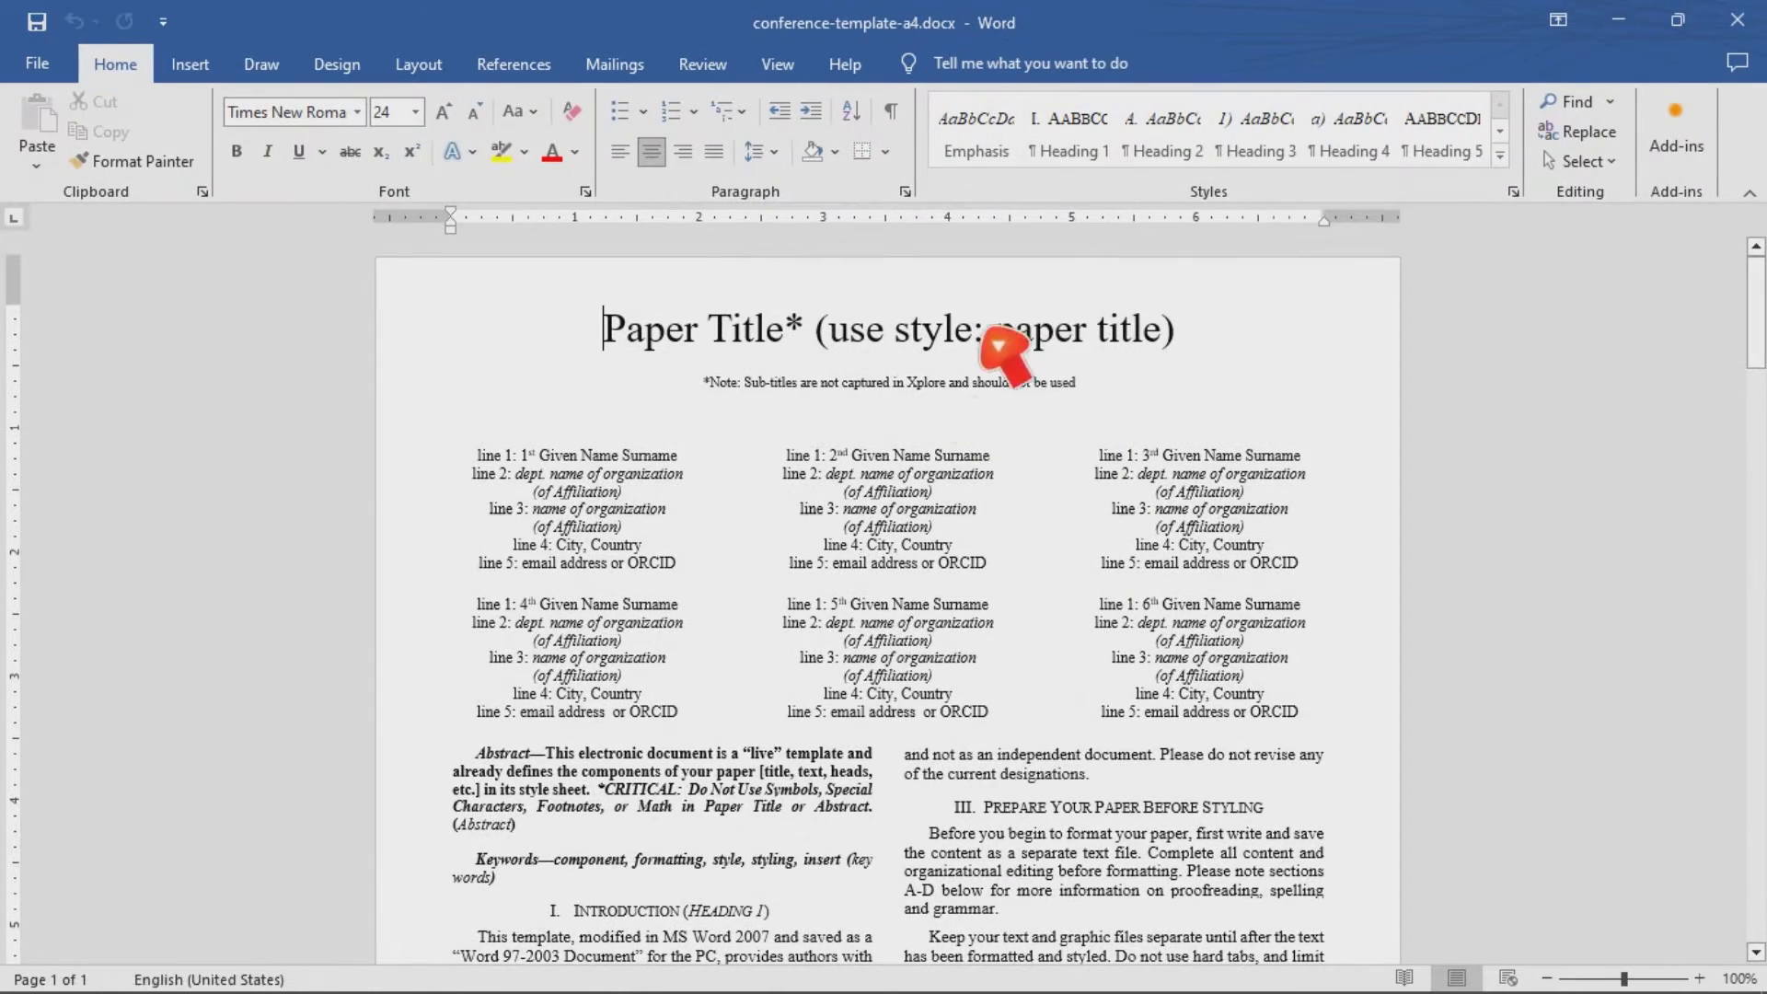
Return to the archive's Word-Letter-A4 folder and open conference-template-letter.docx in Word.
click(1621, 22)
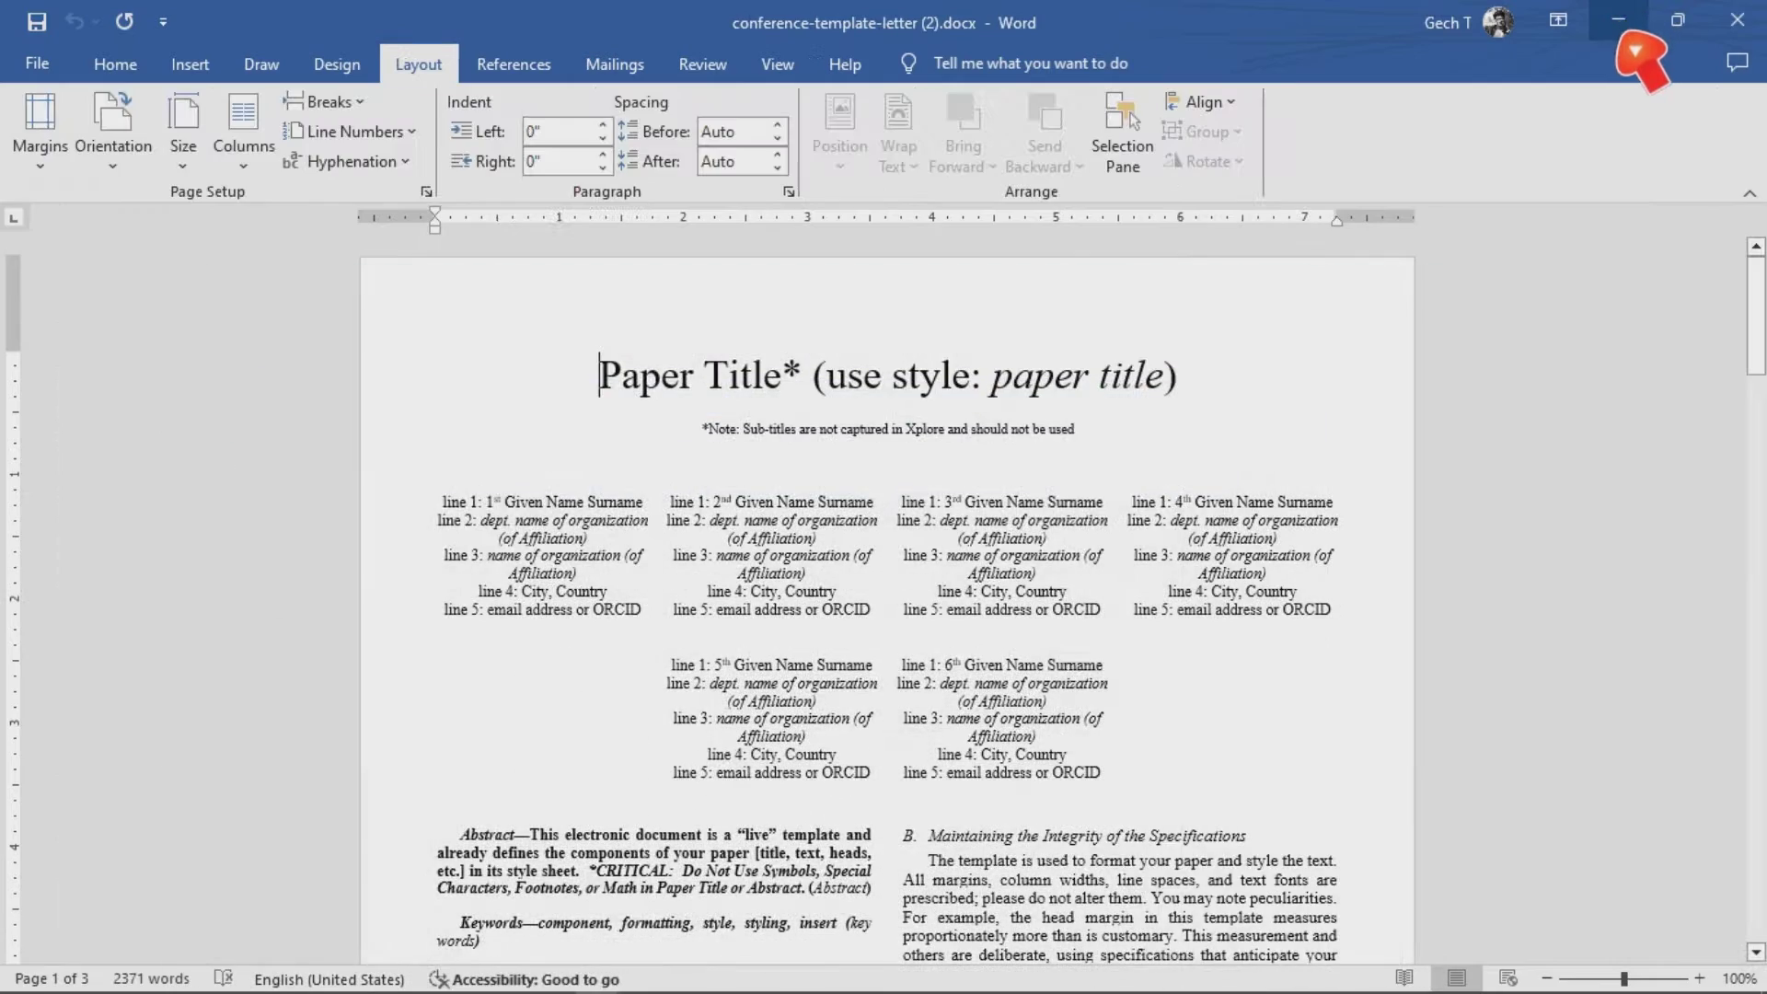
click(1622, 22)
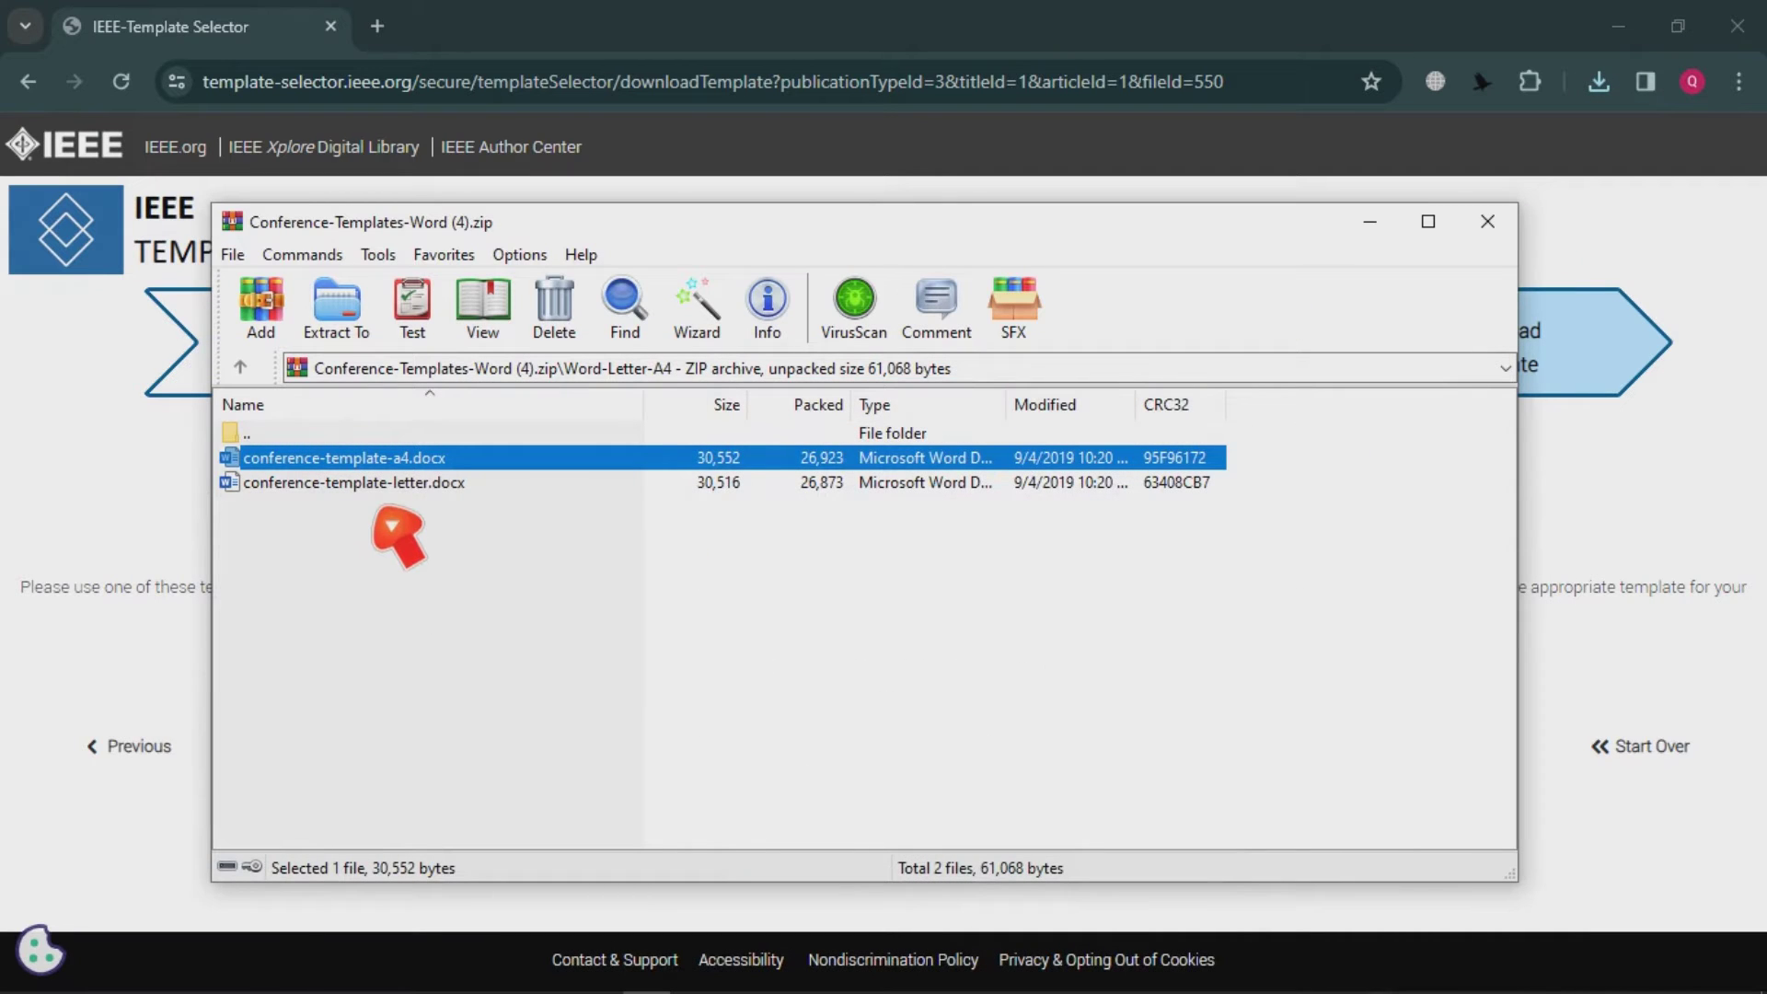
click(395, 484)
double_click(396, 484)
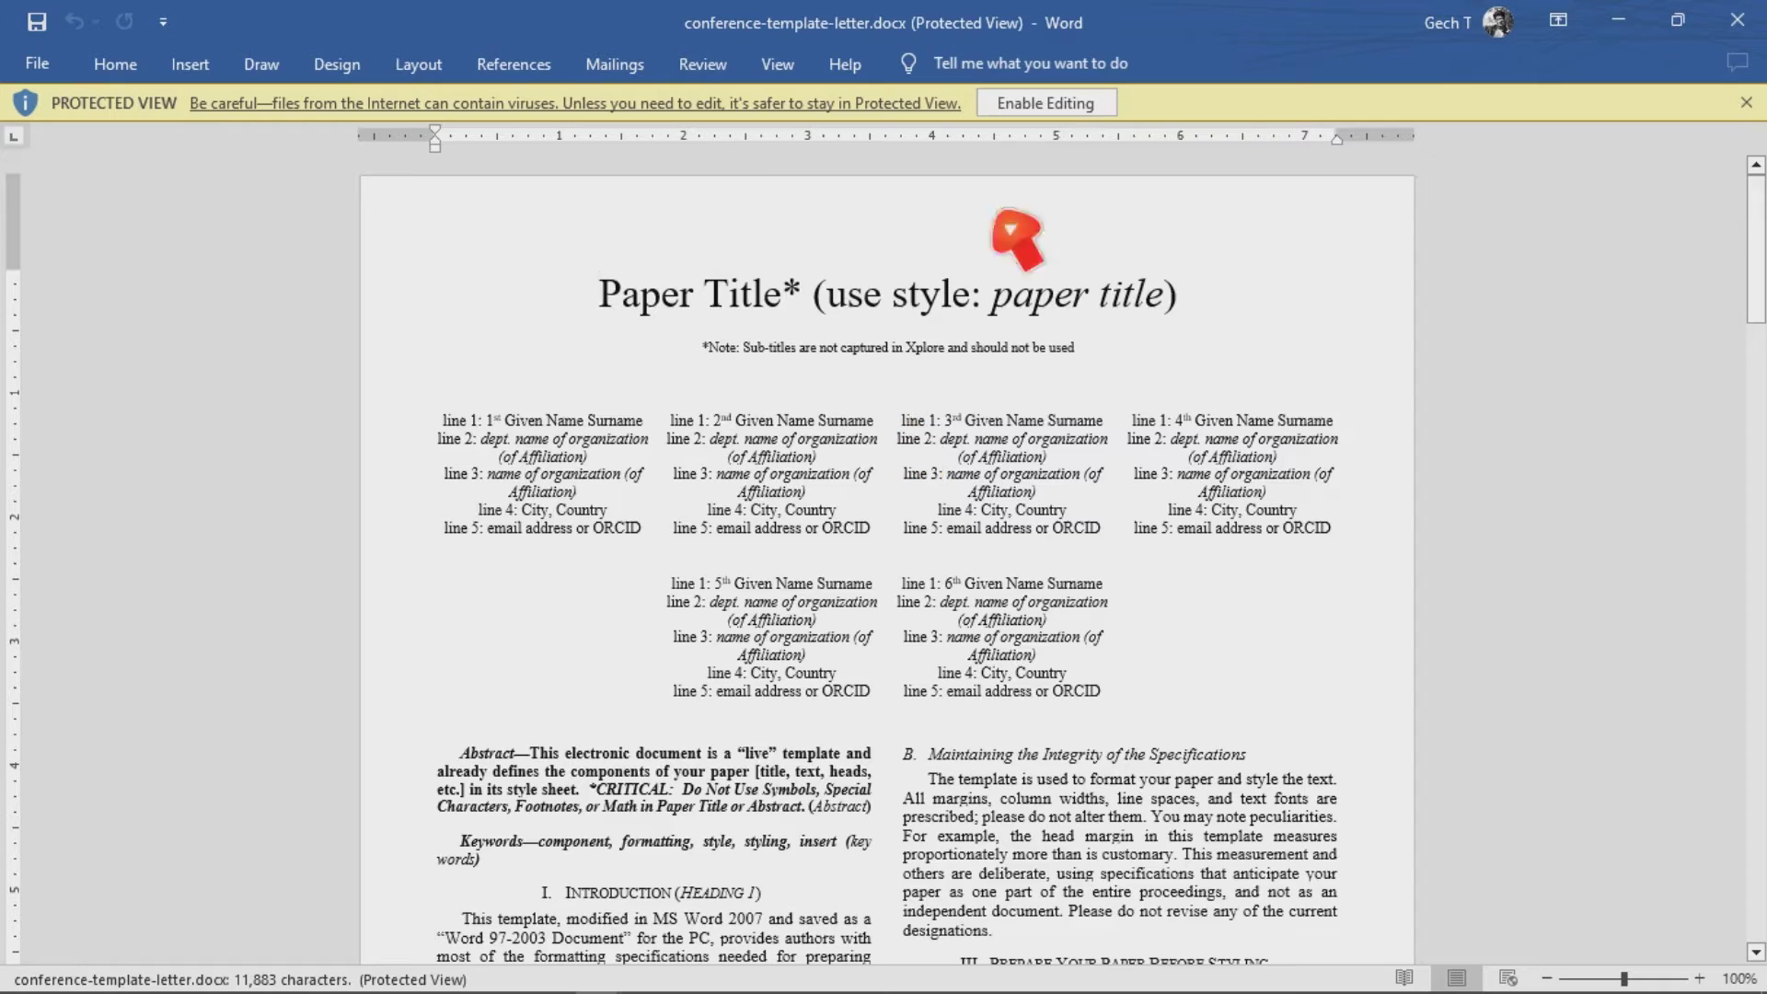
Enable editing in conference-template-letter.docx and look over its first page.
click(1045, 103)
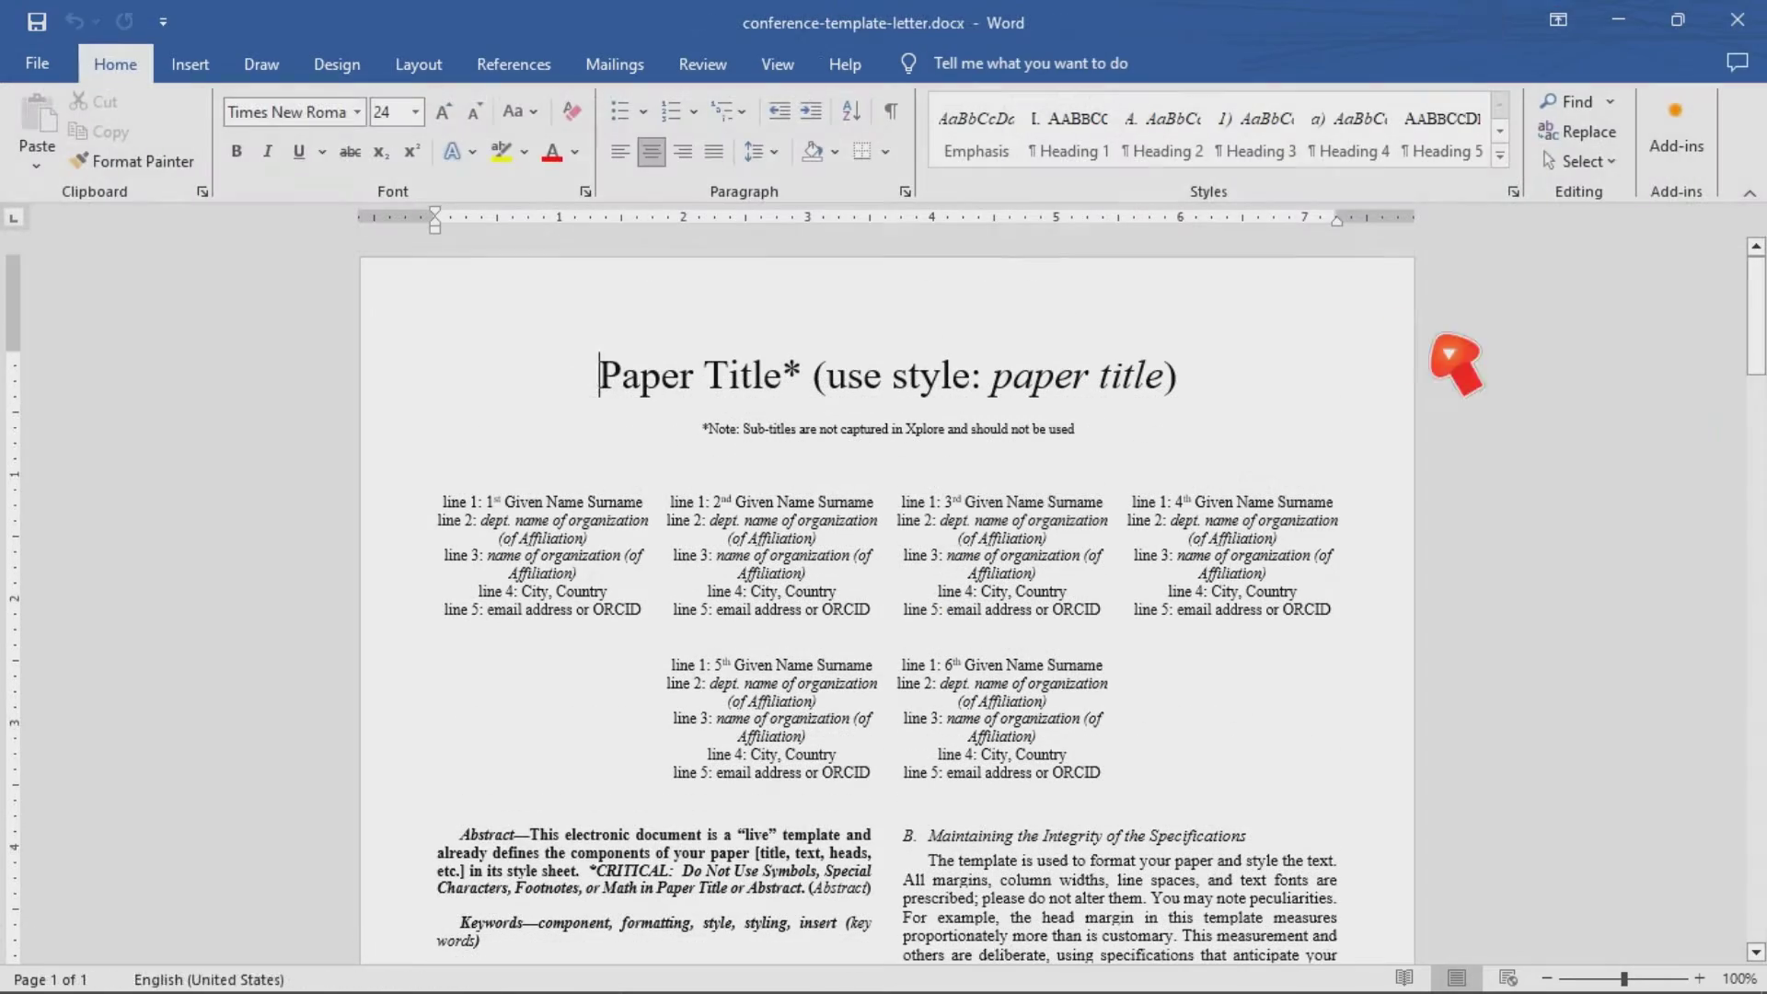
click(1756, 525)
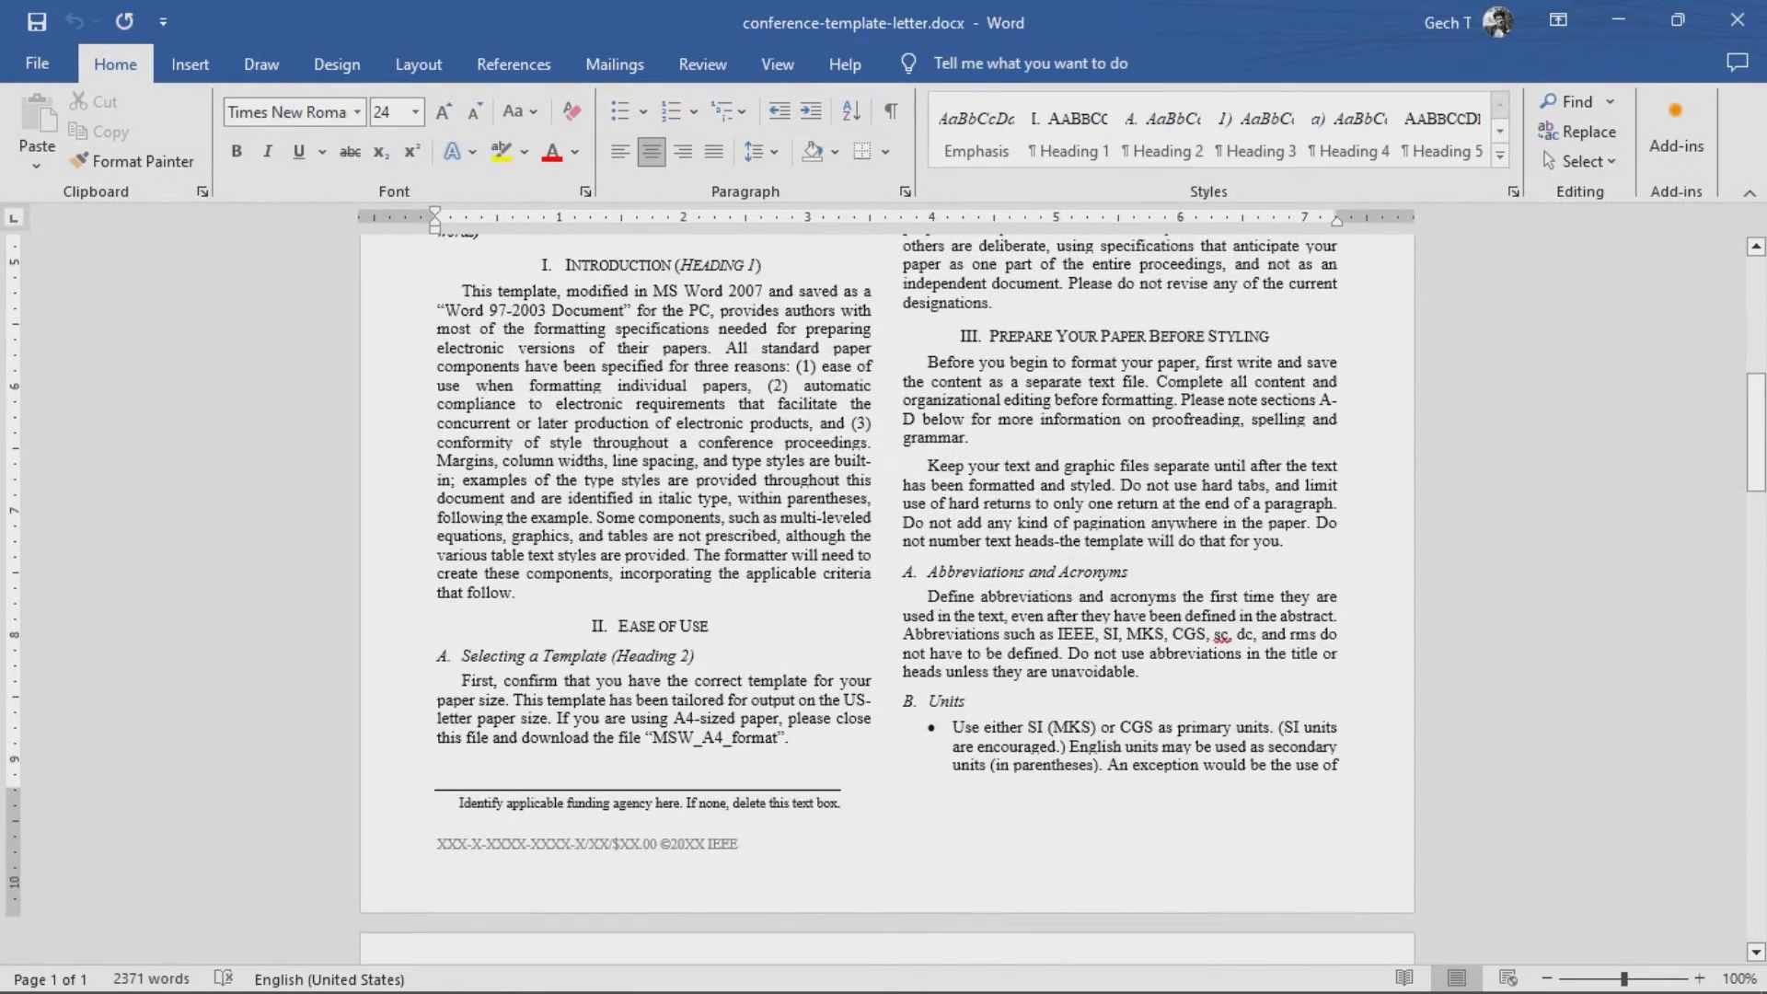
click(1756, 304)
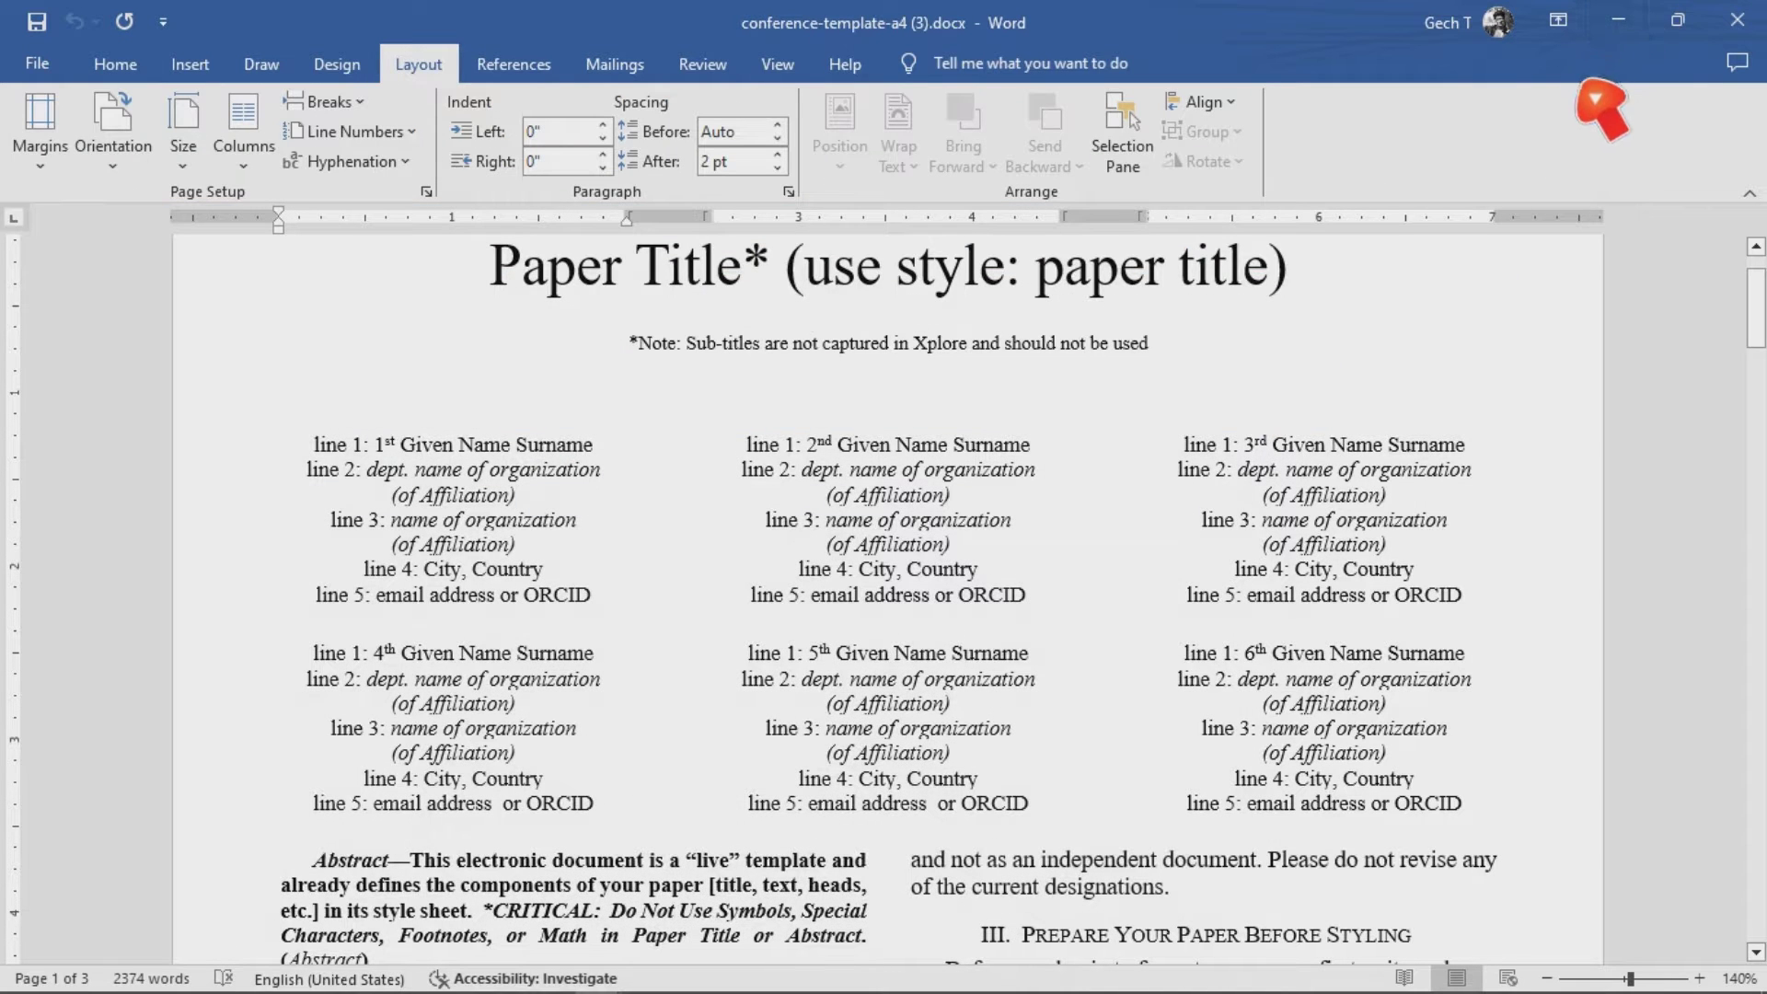
Return to the IEEE Template Selector in Chrome, go back to the publication type stage and choose Transactions, Journals and Letters.
click(1618, 20)
click(1380, 226)
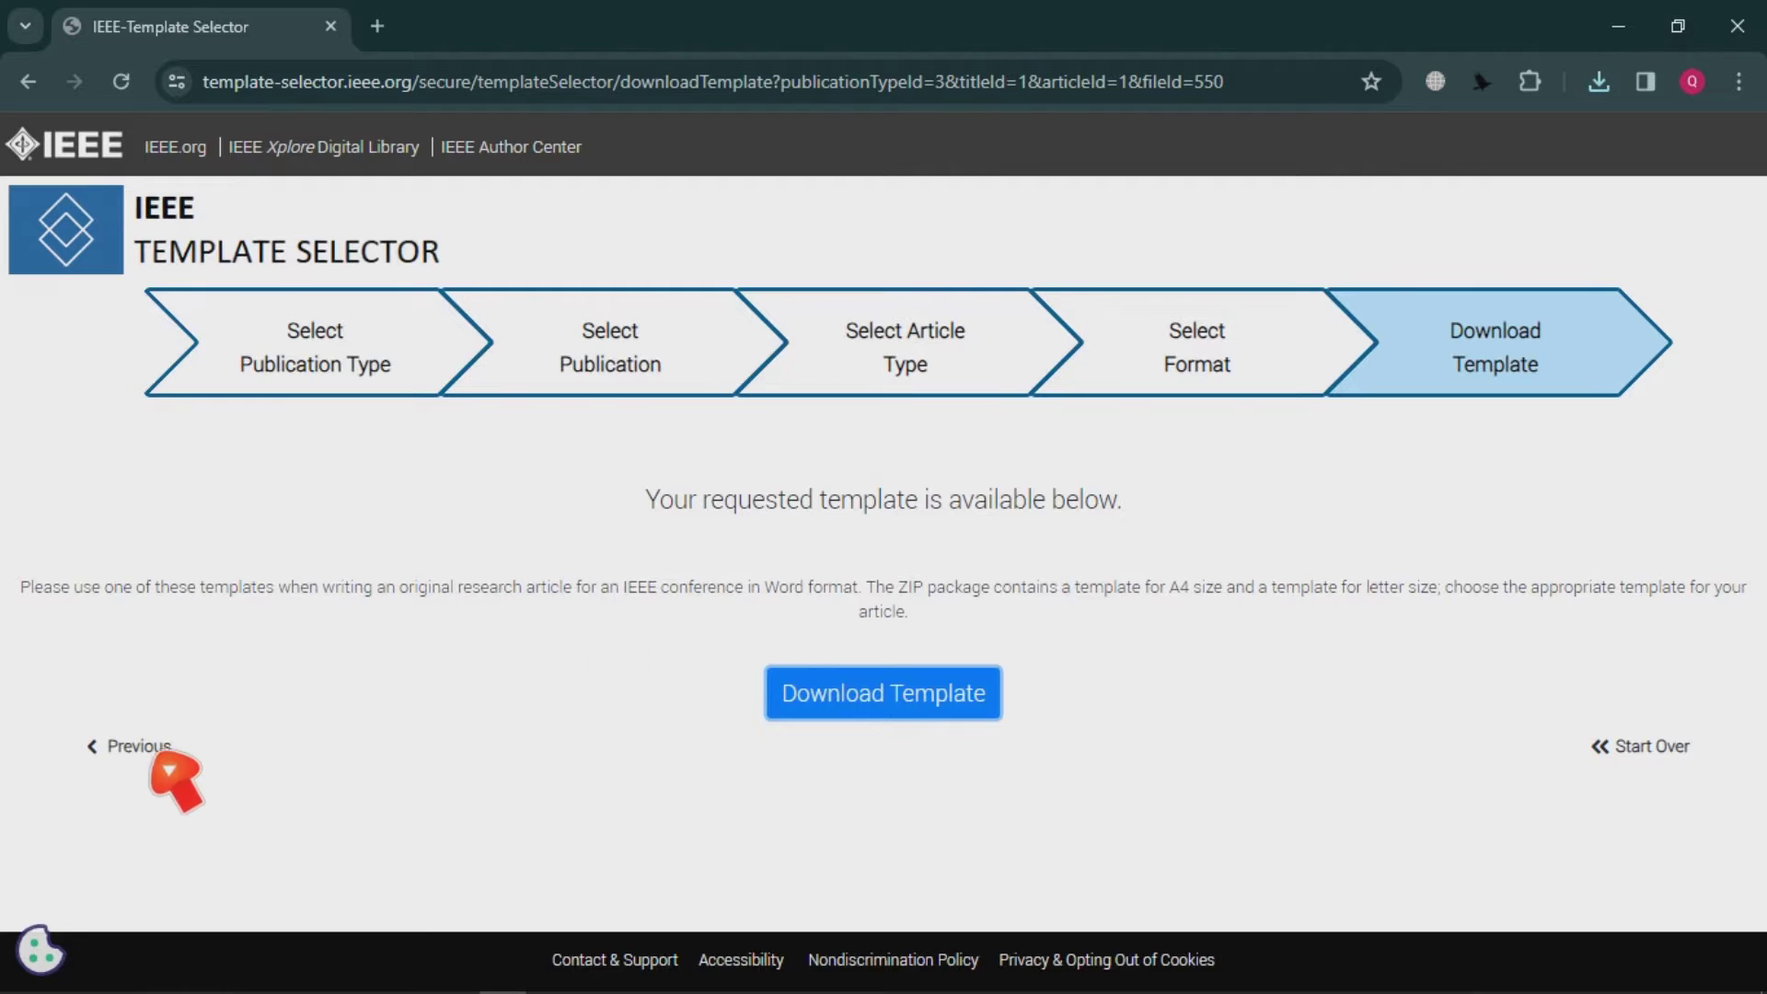
click(147, 750)
click(147, 831)
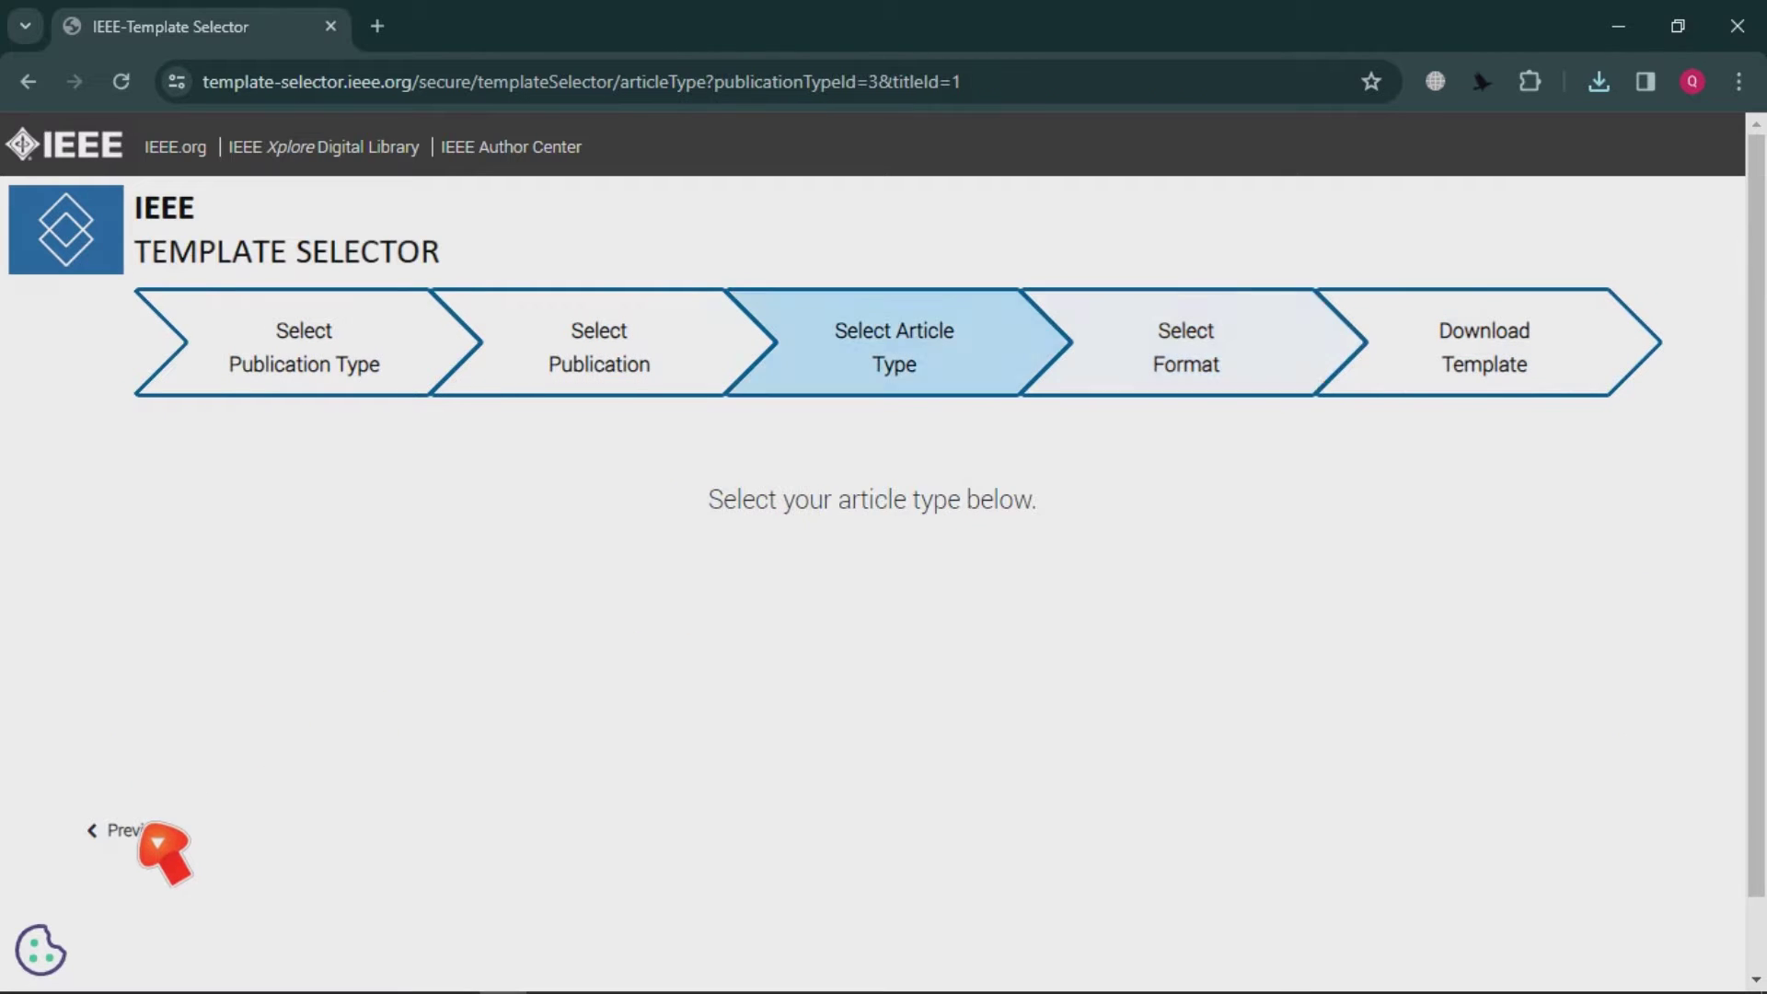
click(147, 831)
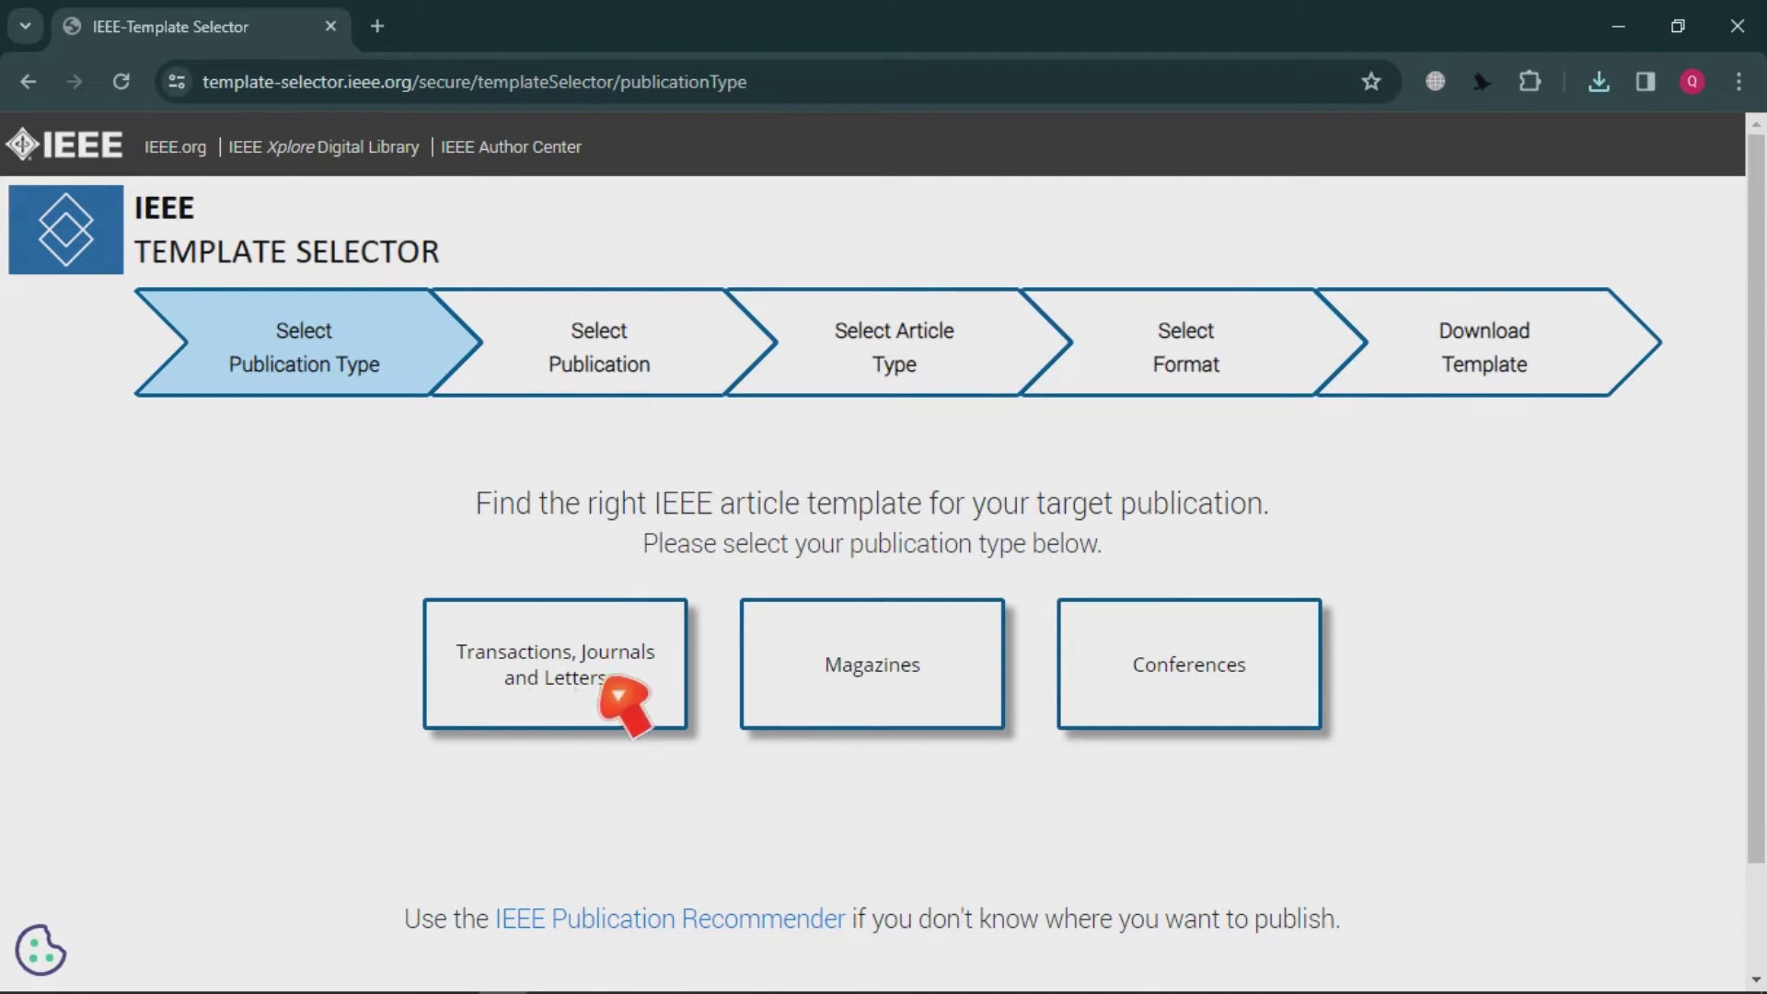
click(571, 692)
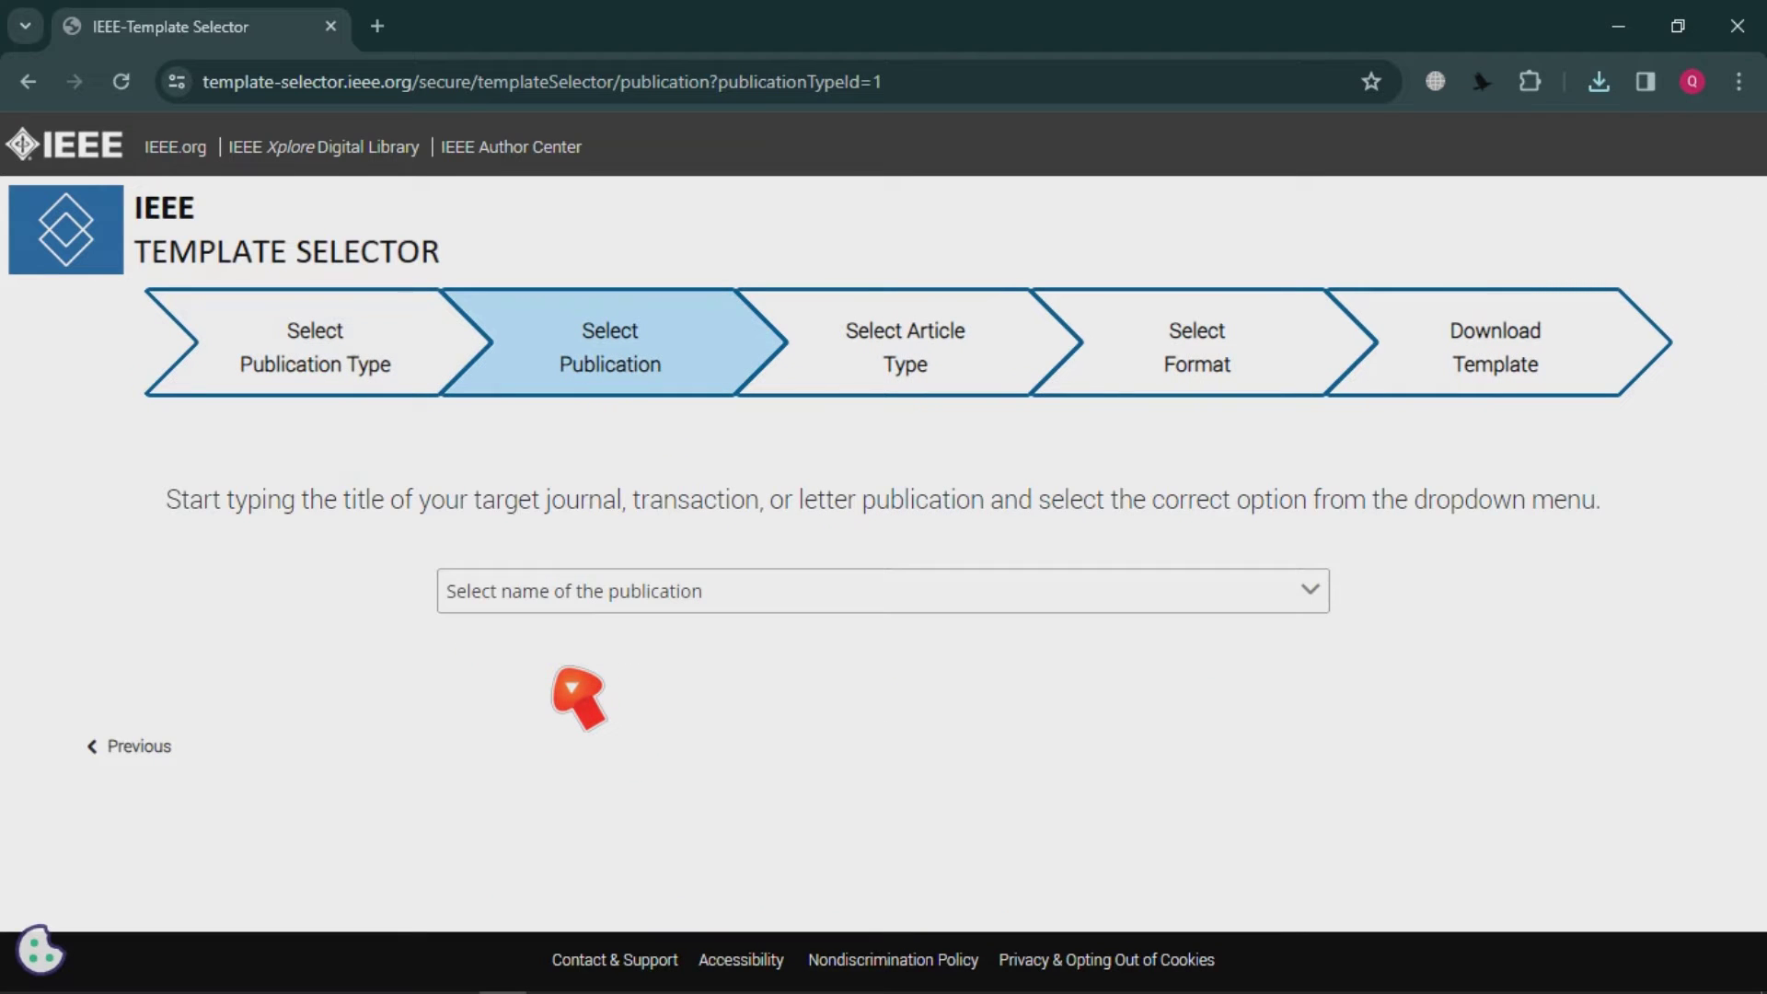
Examine the list of journal, transaction and letter publications offered as target publication, and return to its beginning.
click(1090, 608)
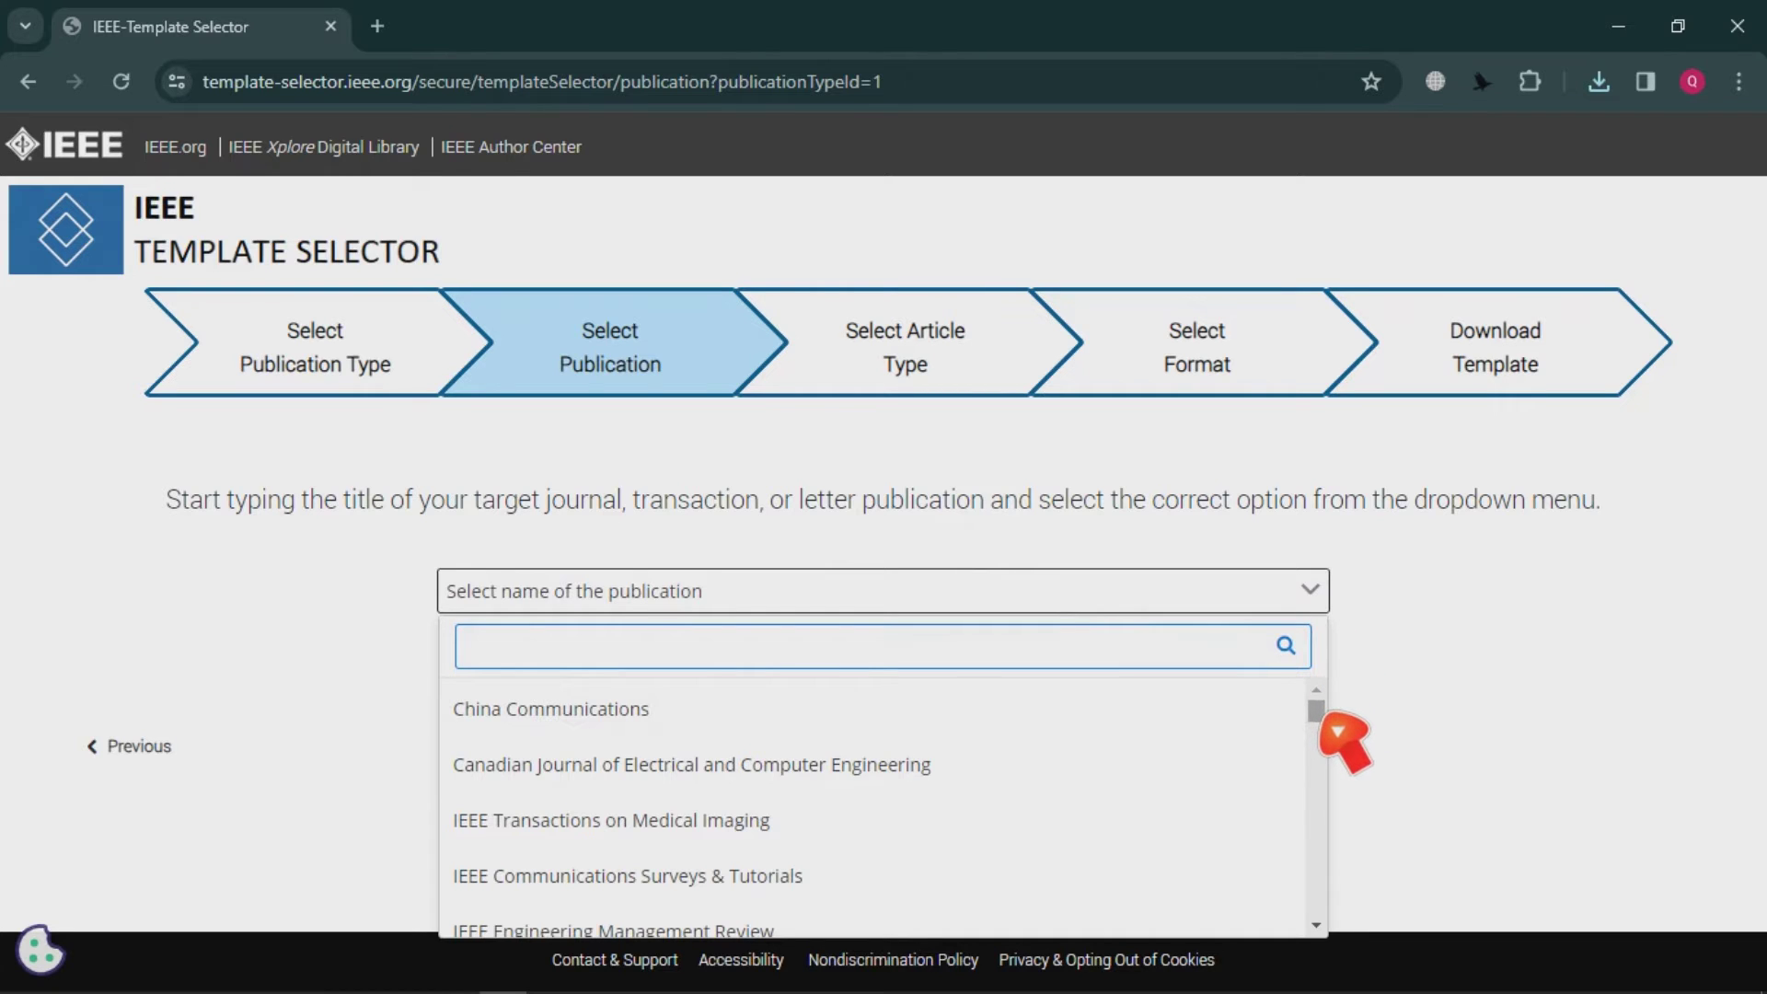
click(1317, 925)
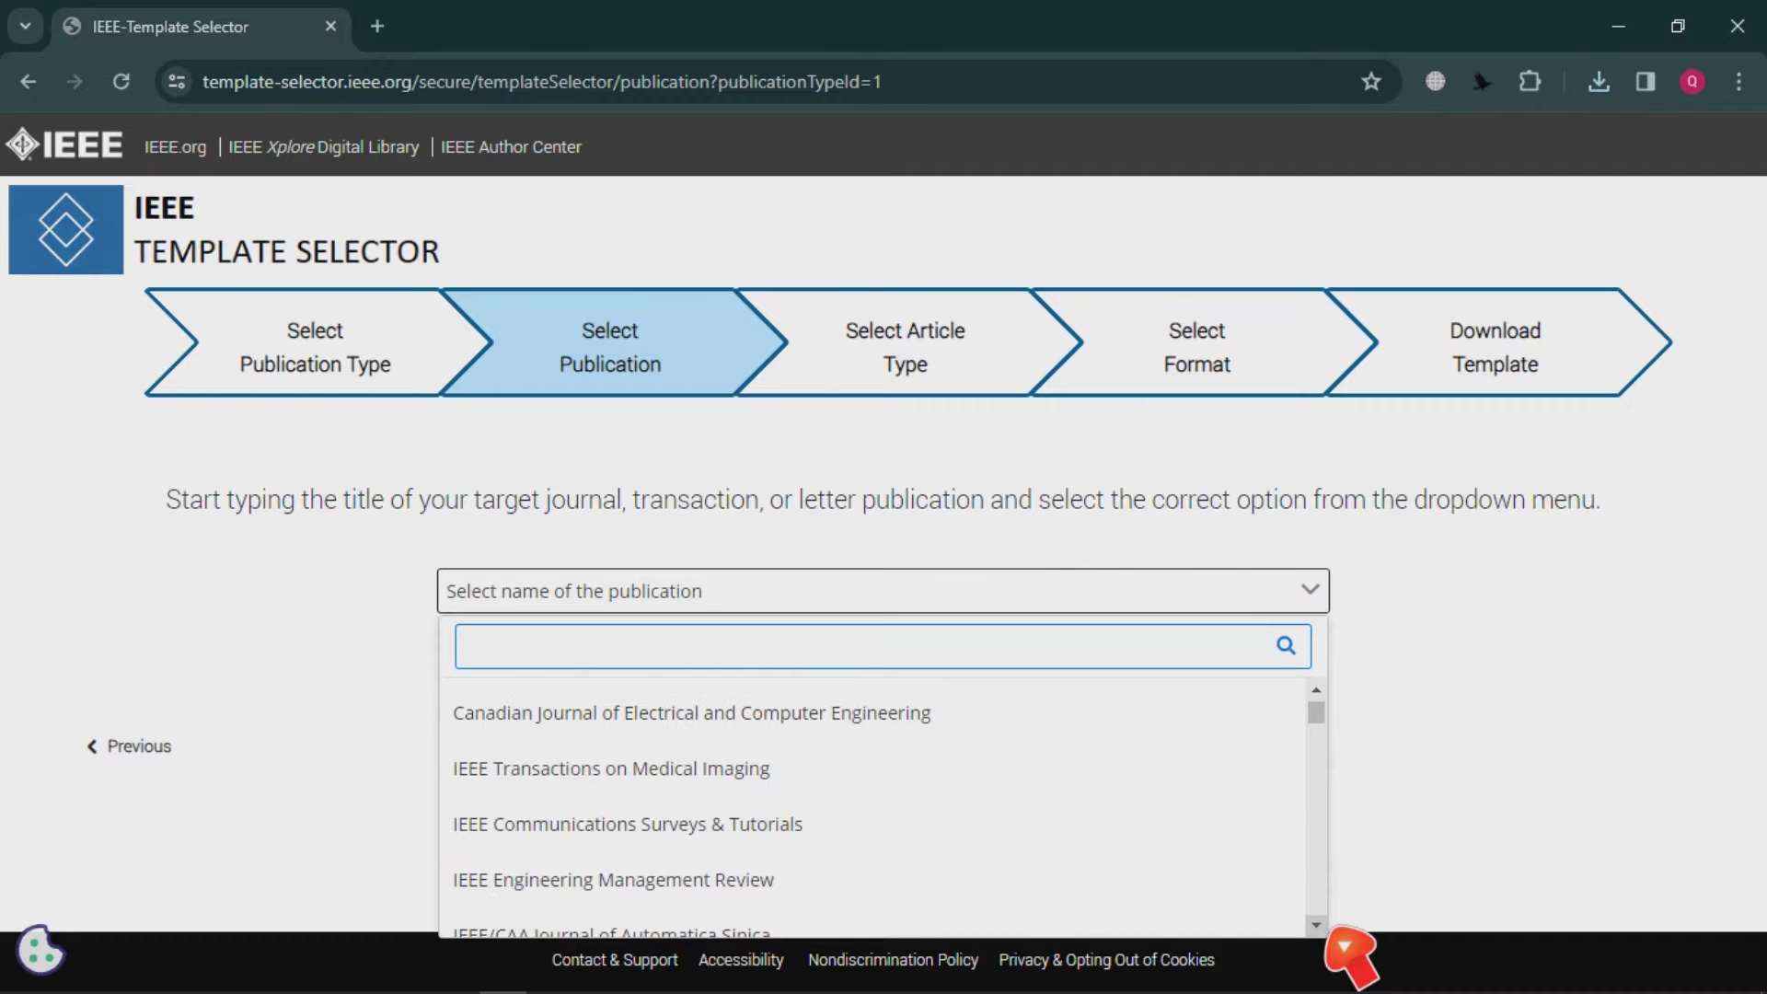
click(1317, 924)
click(1317, 925)
click(1317, 924)
click(1317, 925)
click(1317, 925)
click(1317, 925)
click(1317, 925)
click(1317, 925)
click(1317, 925)
click(1317, 925)
click(1316, 925)
click(1317, 925)
click(1316, 925)
click(1317, 924)
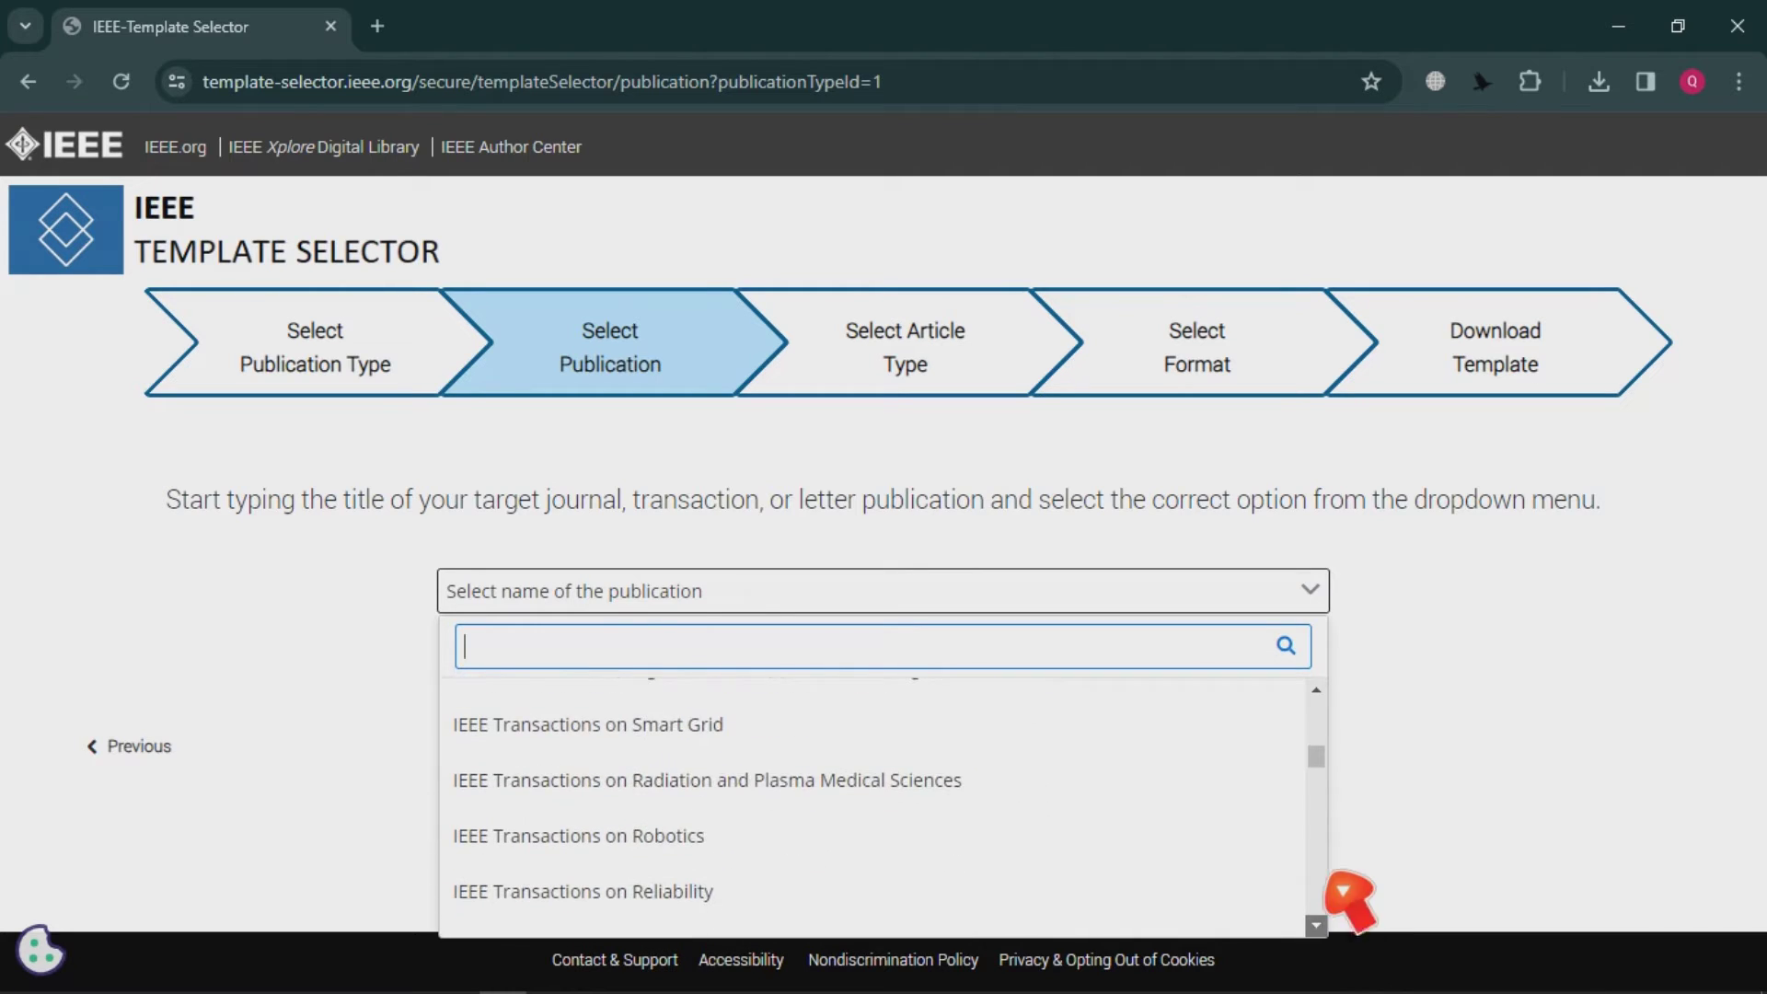
drag(1332, 757, 1338, 685)
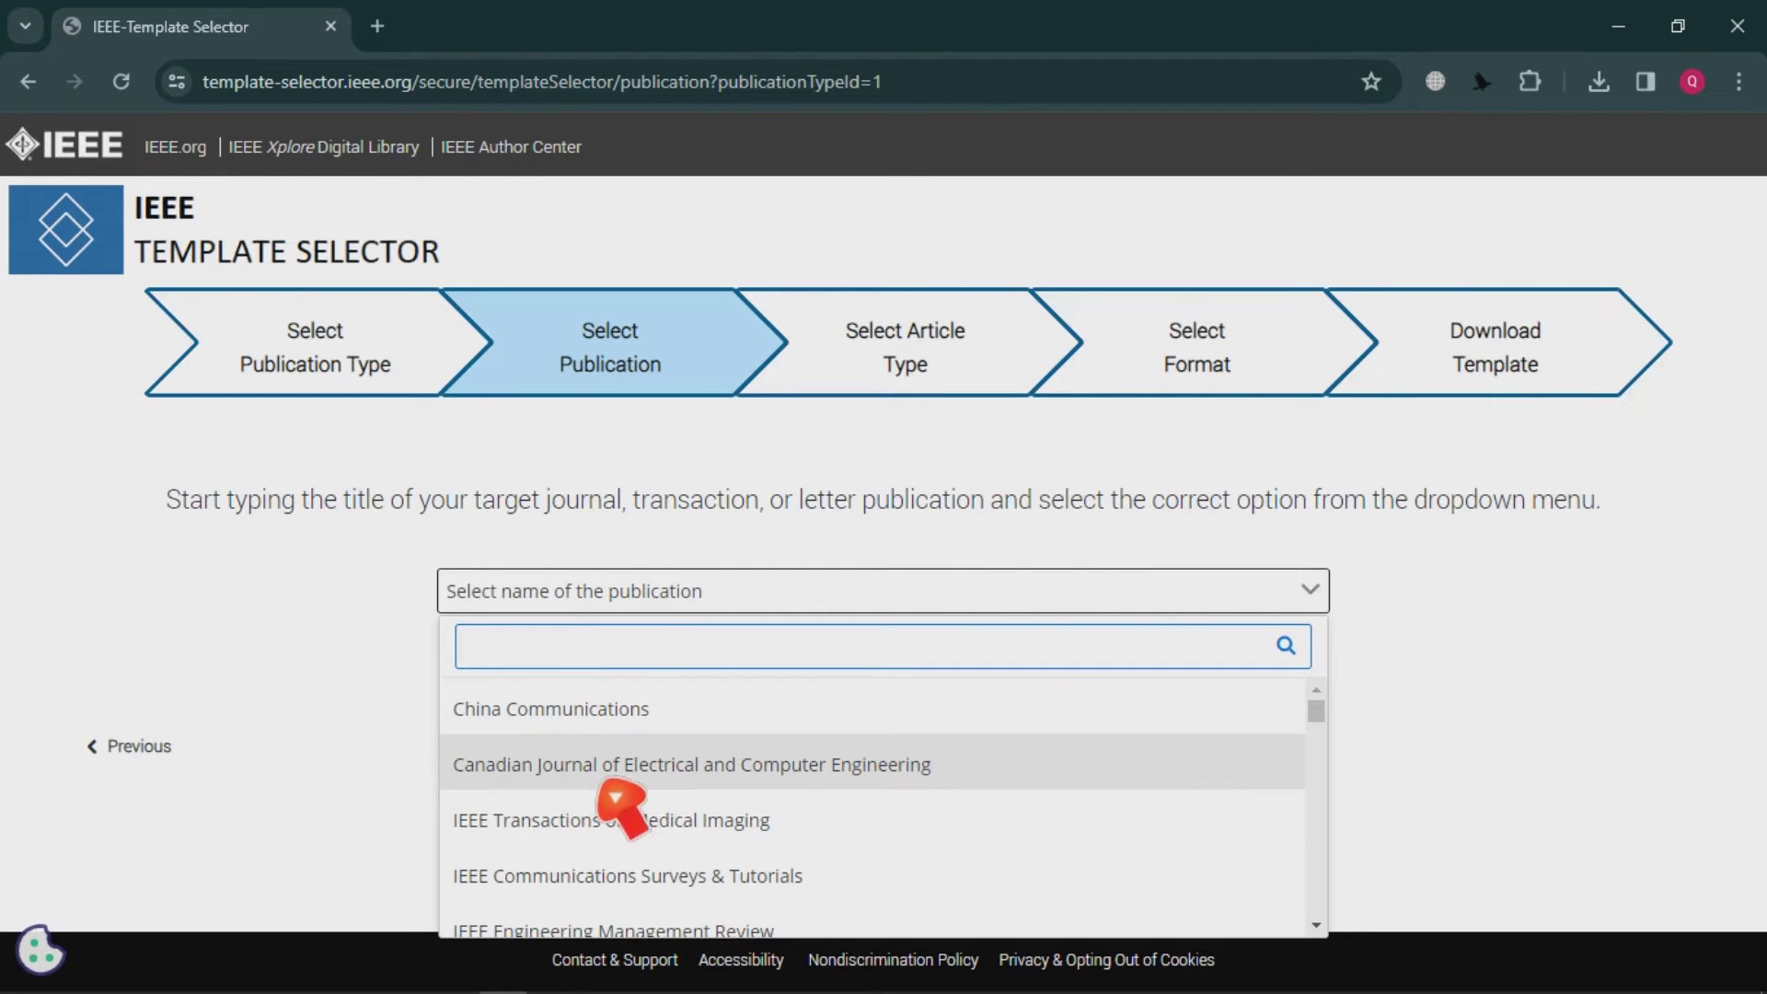
Download the Word template for an Original research and Brief article in the Canadian Journal of Electrical and Computer Engineering.
click(696, 780)
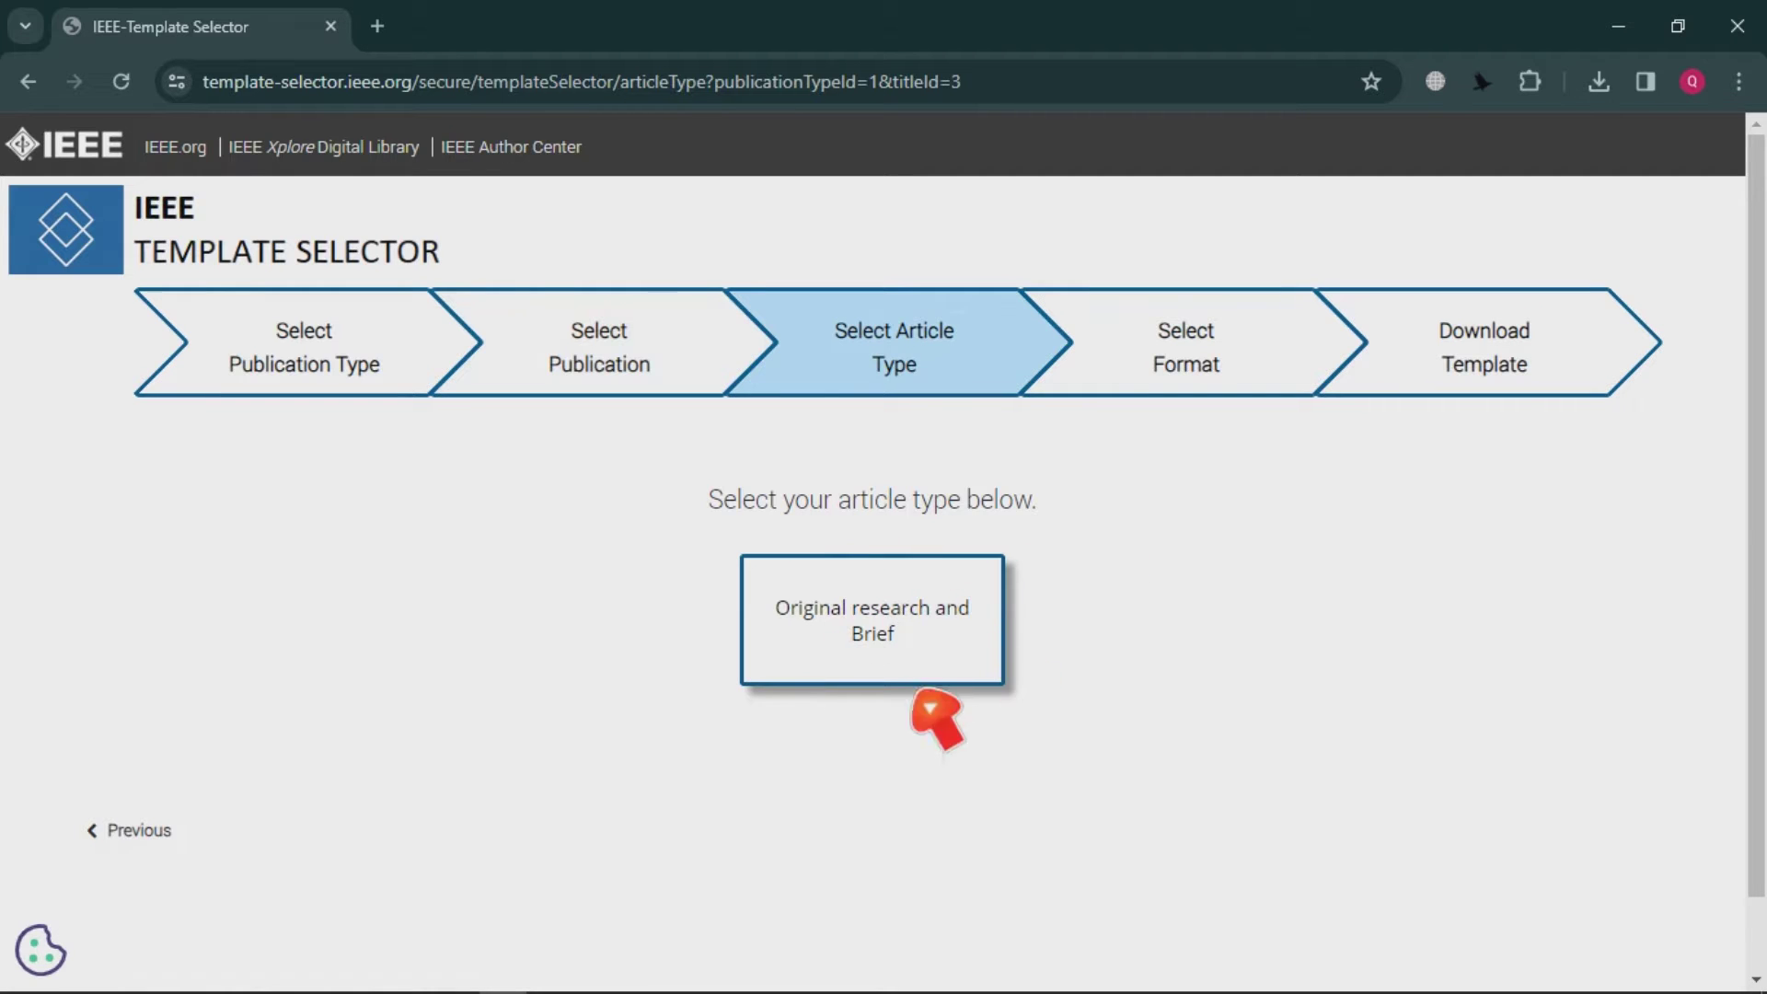
click(902, 651)
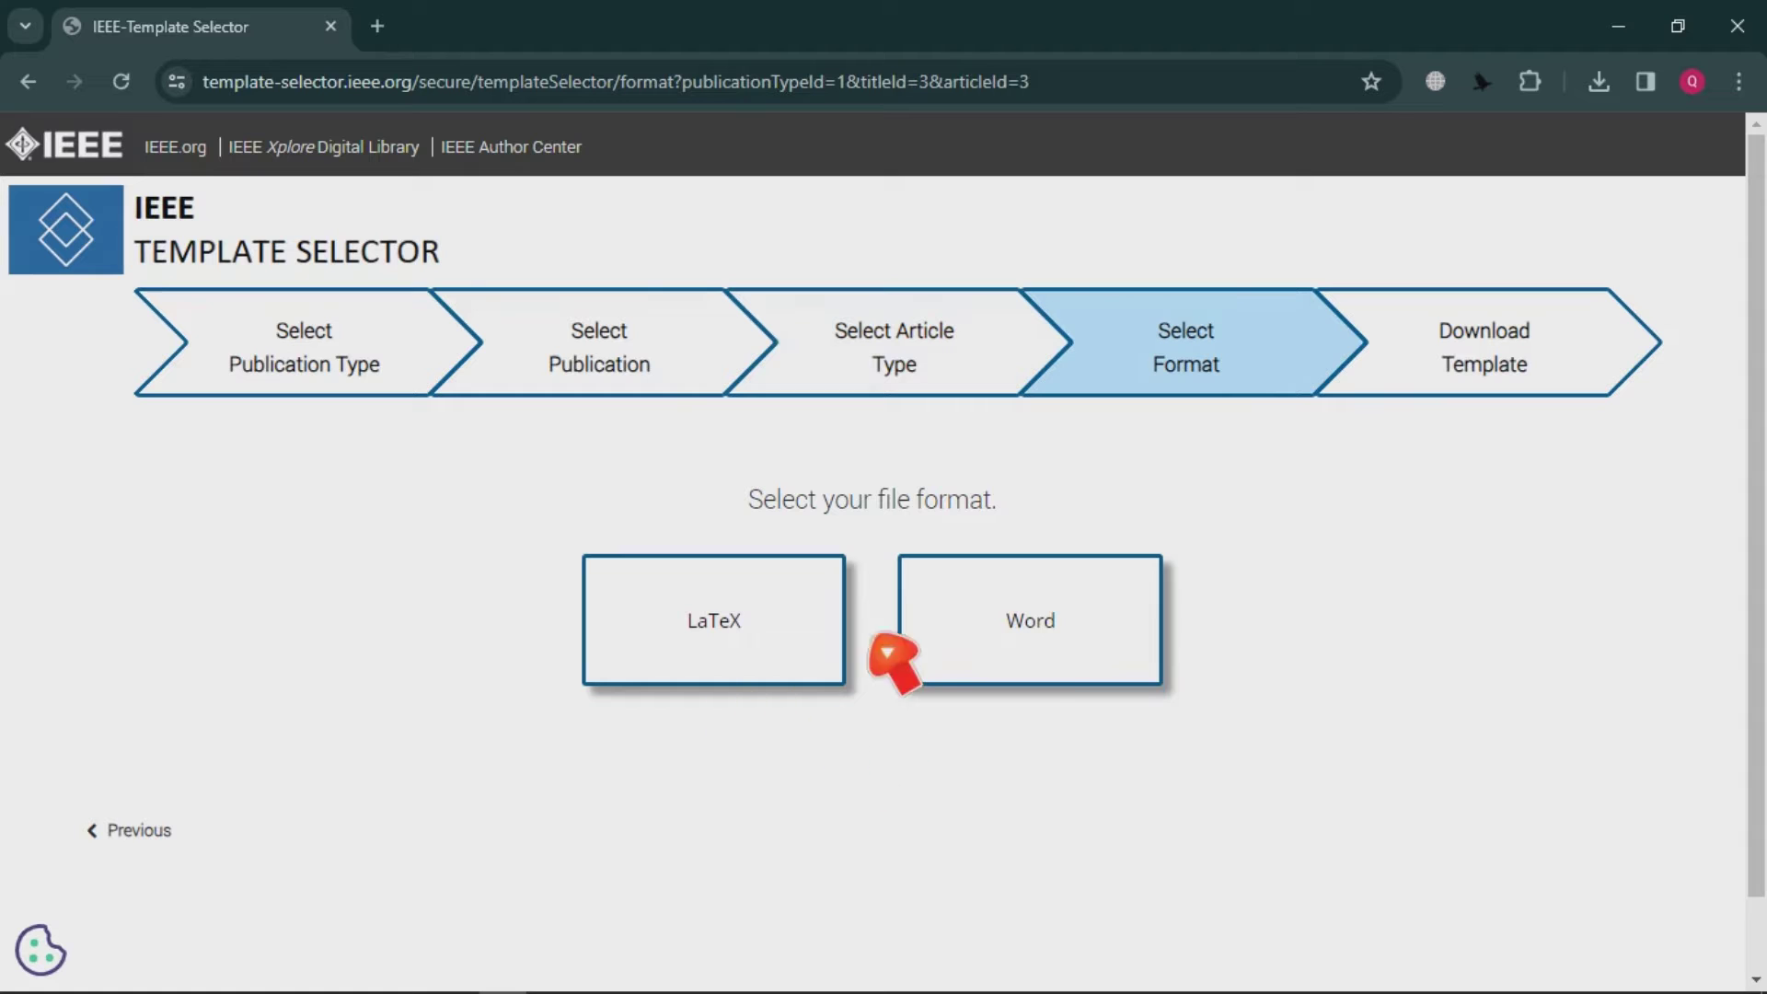
click(1097, 670)
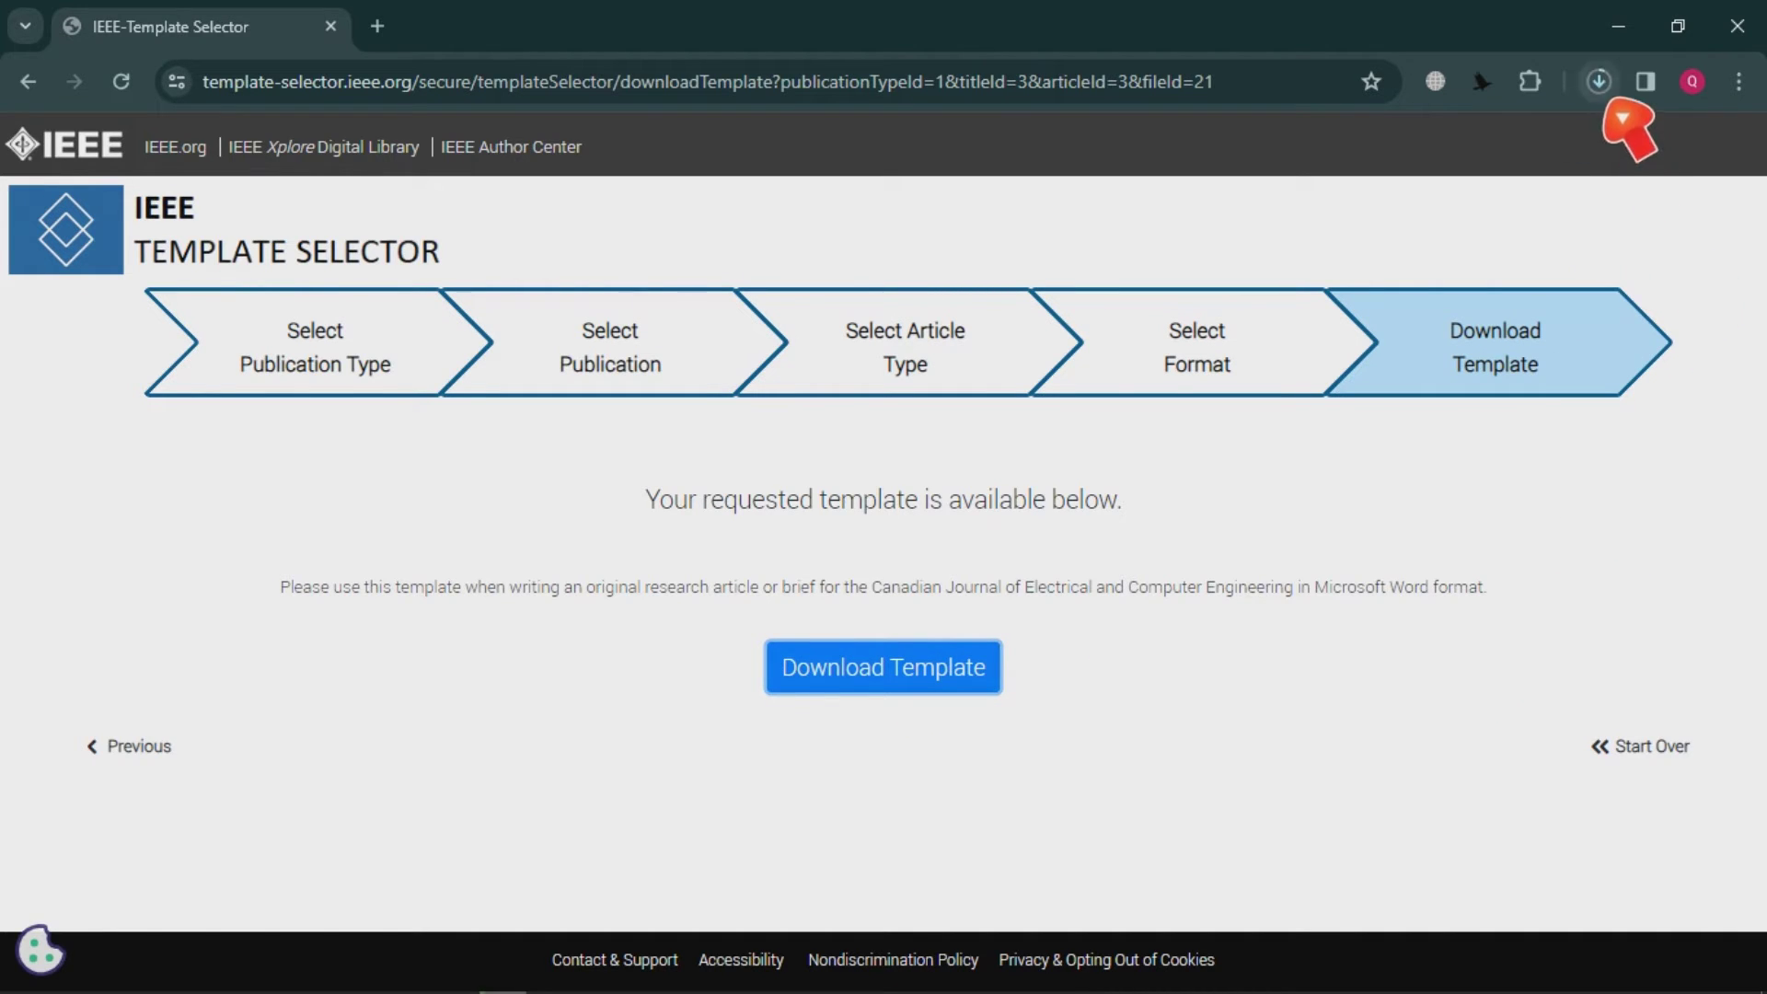
Open the Transactions template from the downloaded IEEE-Transactions-Word-templates-and-instructions (4).zip archive in Word and enable editing.
click(1603, 88)
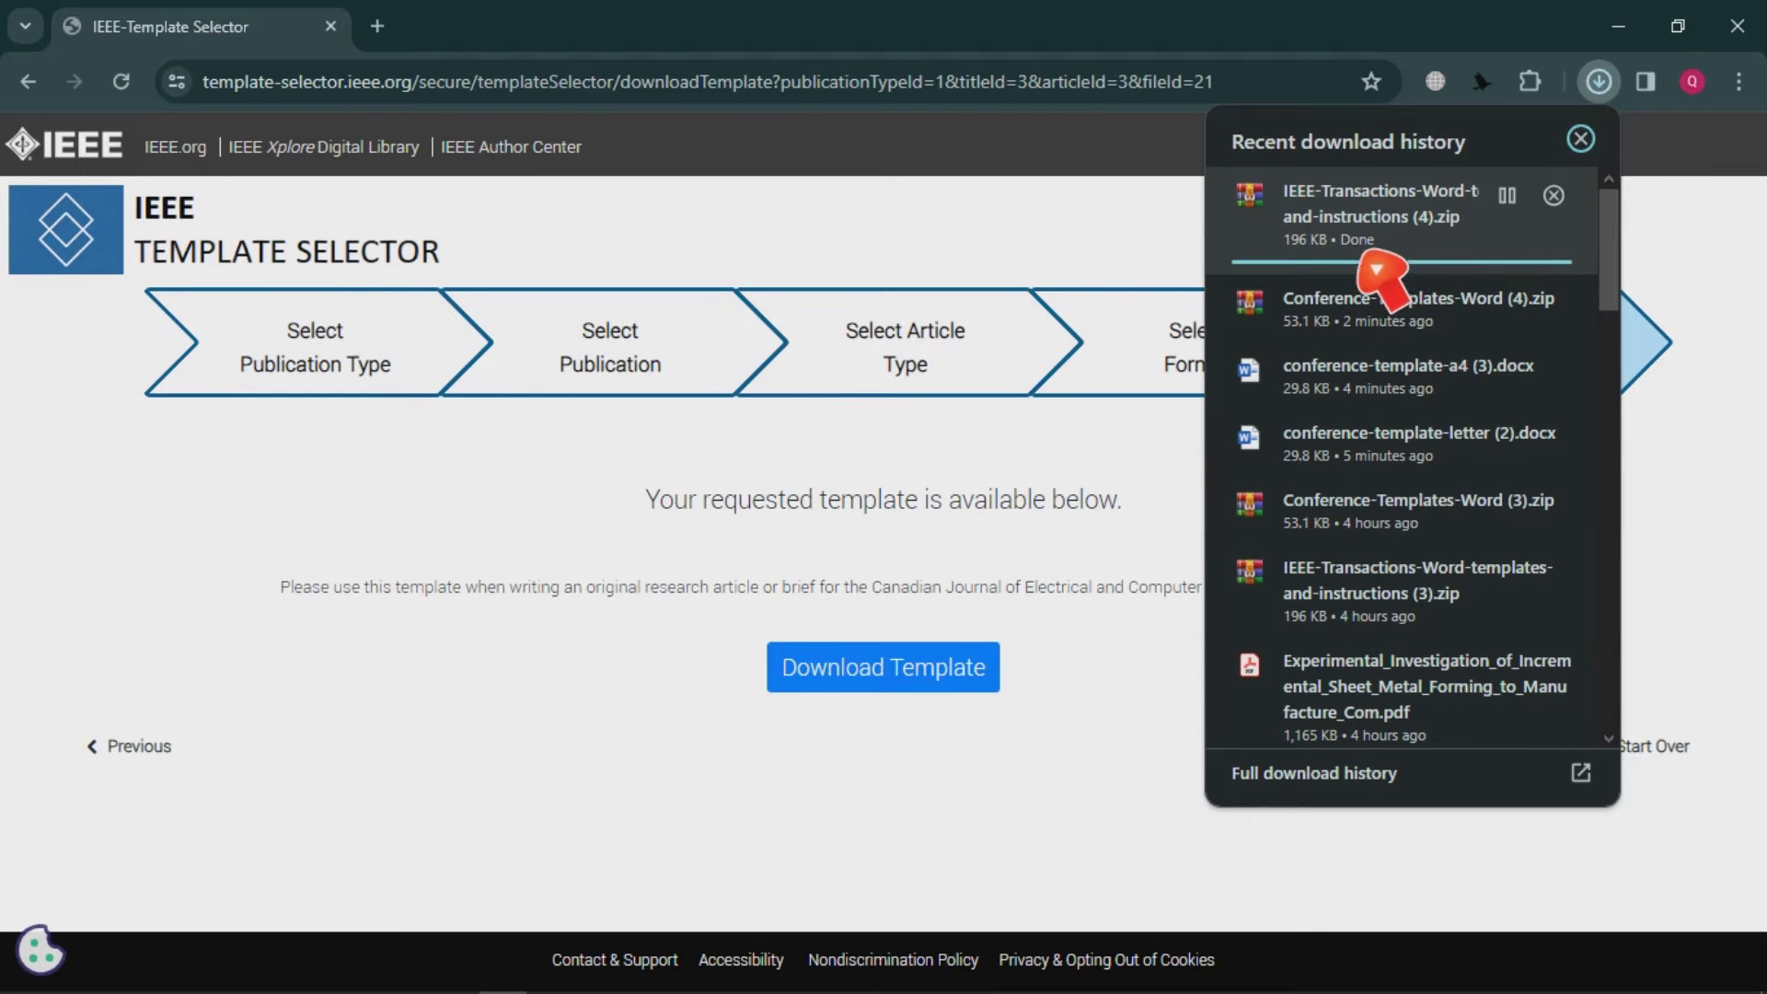
click(1408, 243)
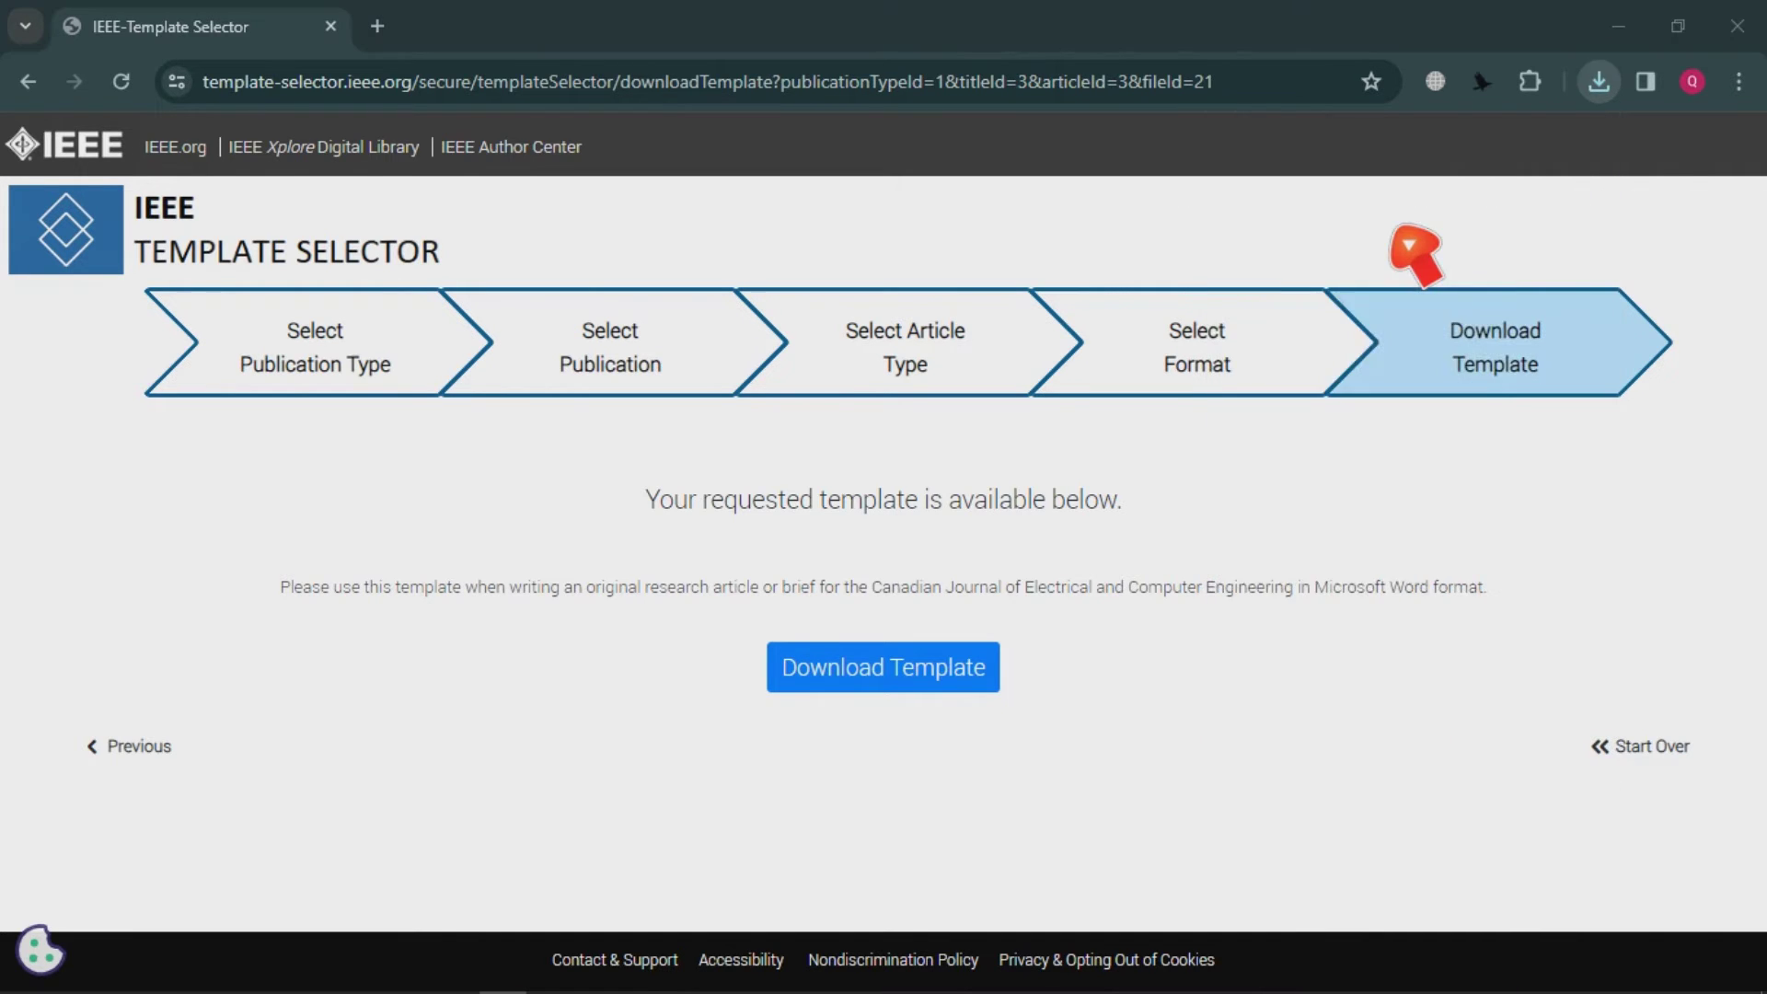
click(327, 463)
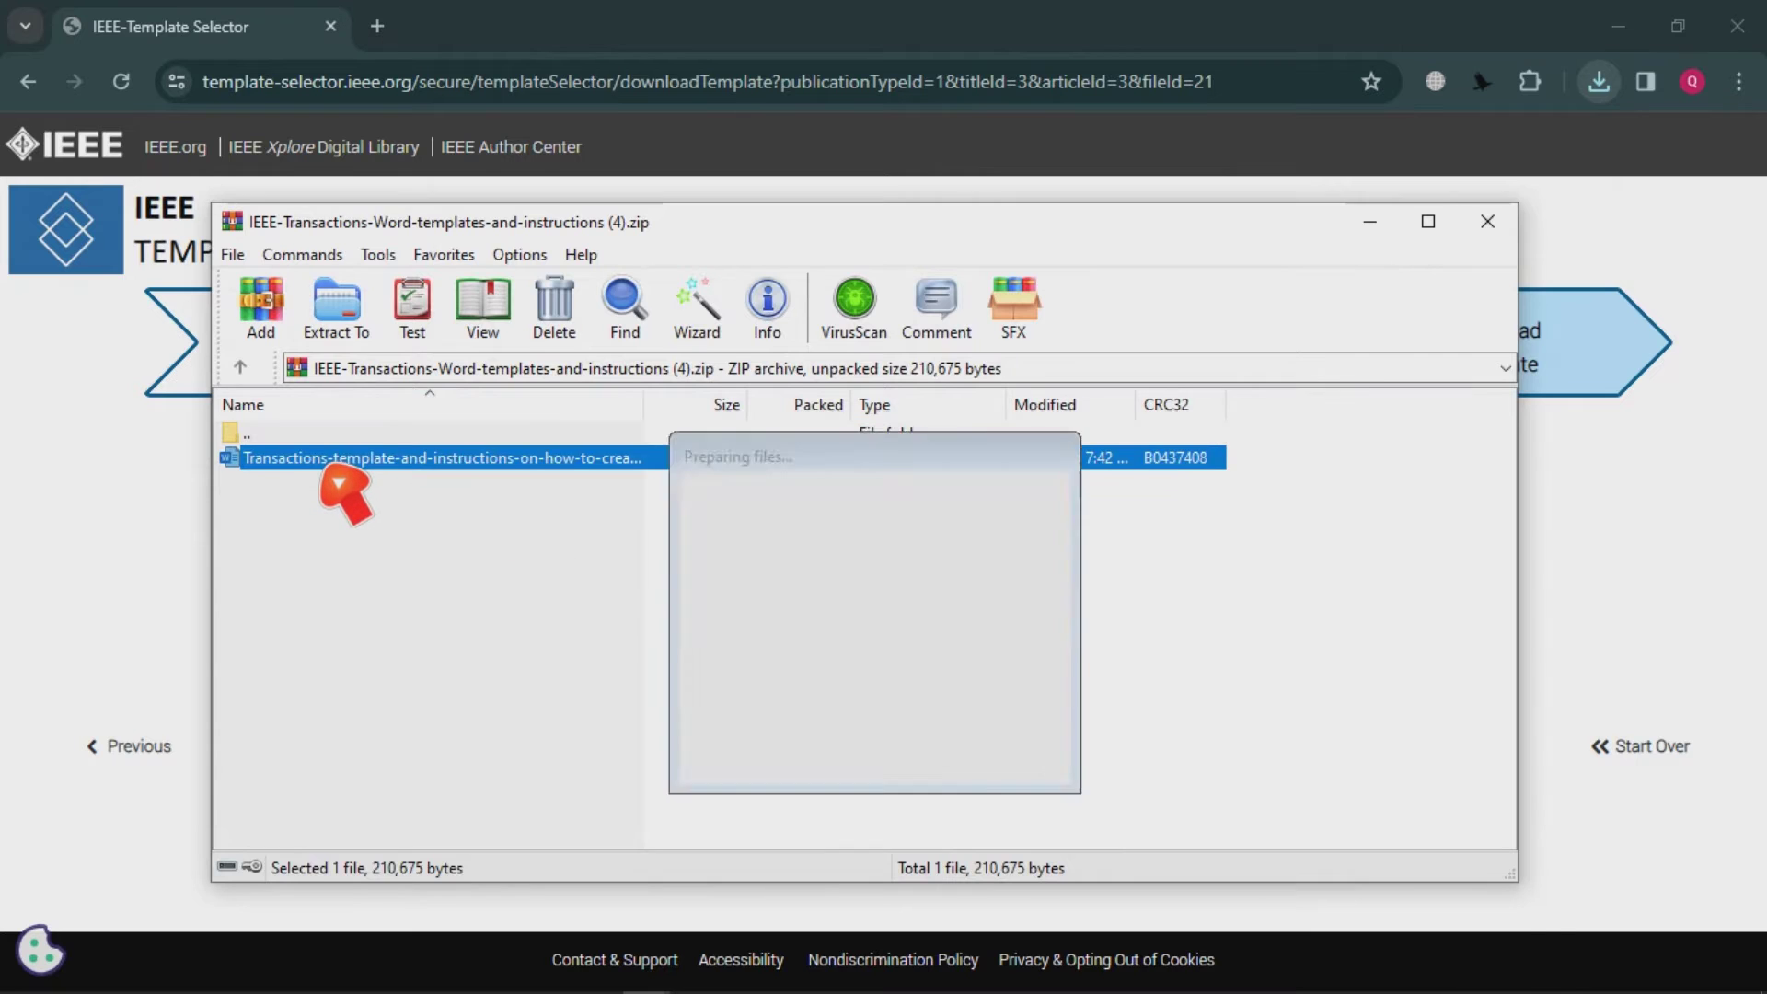
double_click(330, 467)
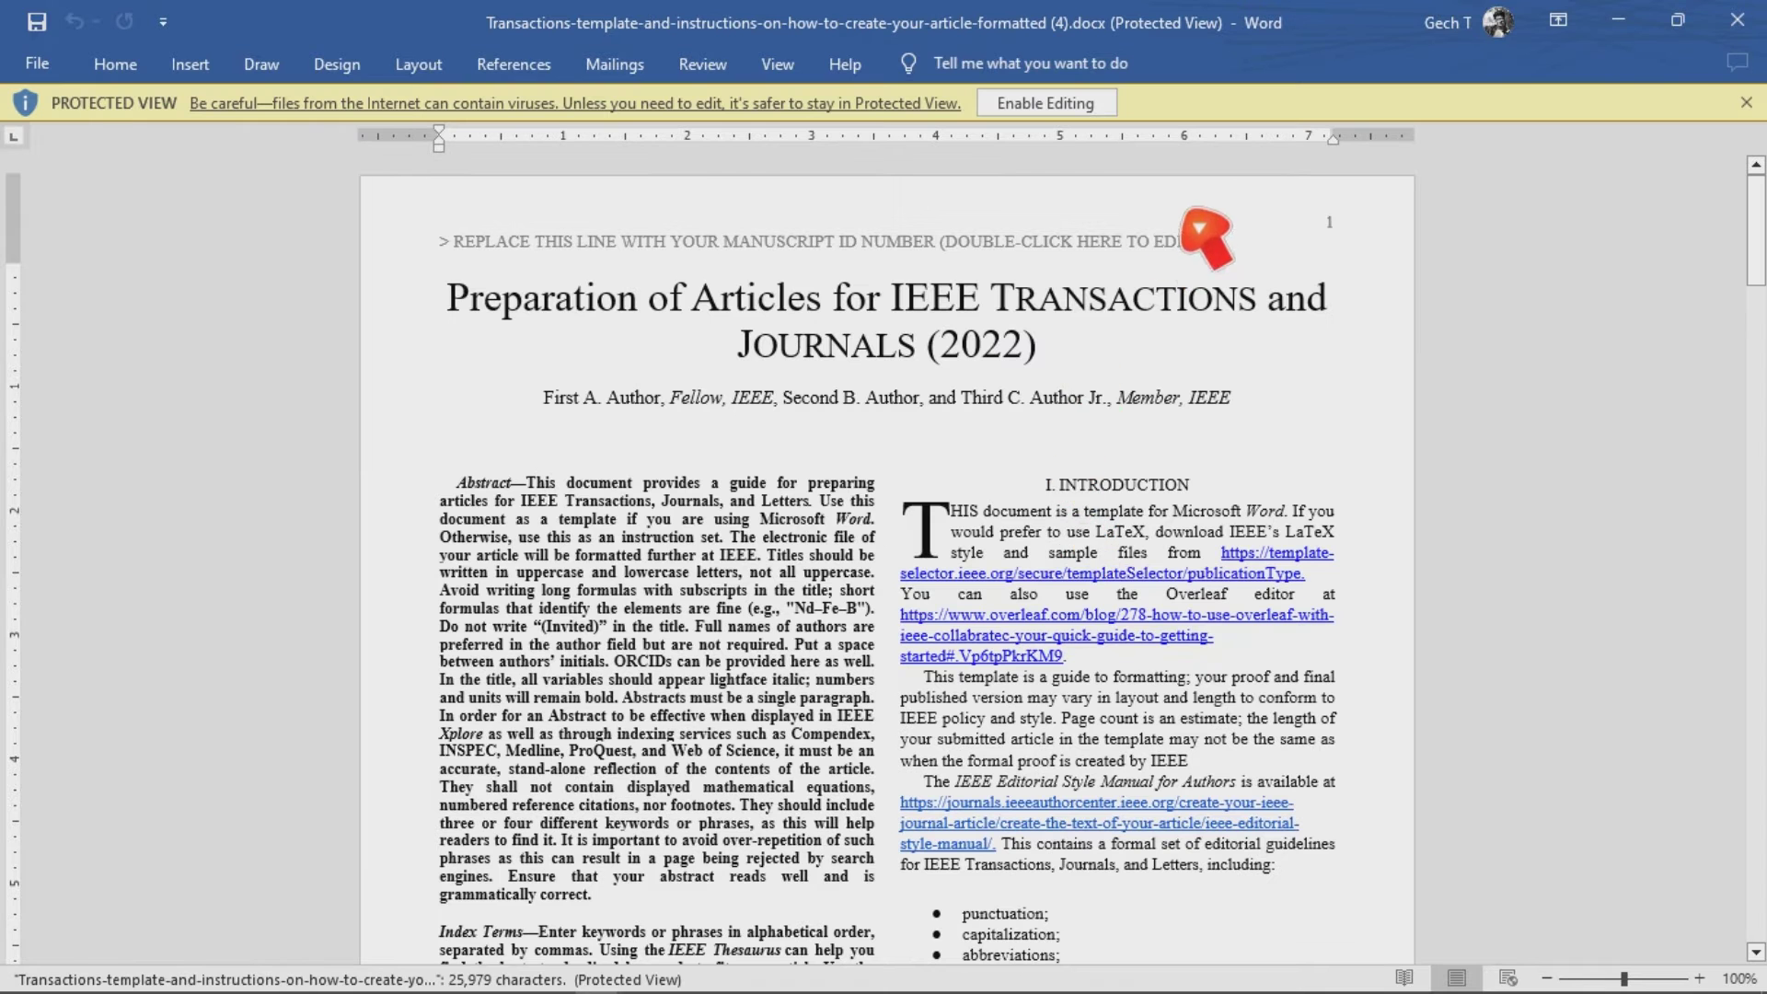
click(1040, 104)
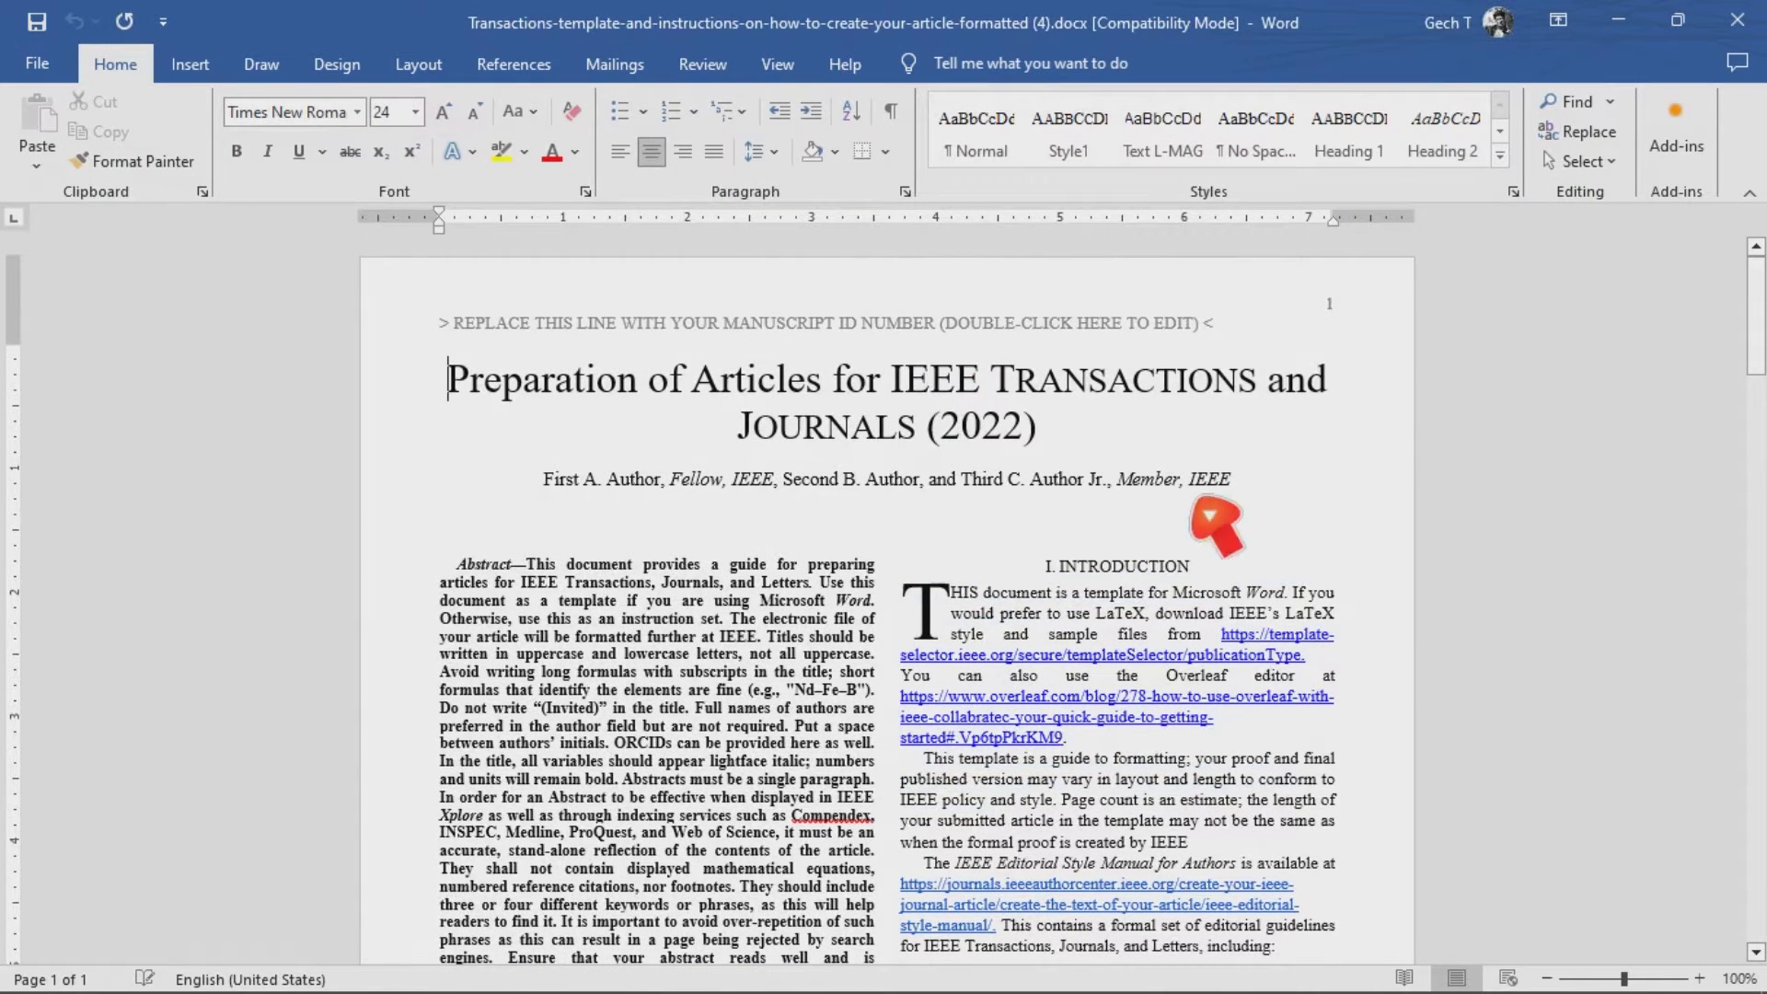
Compare the author line of the Transactions template with the author blocks of conference-template-a4.docx, and return to the Transactions template.
drag(1233, 480, 576, 395)
click(566, 480)
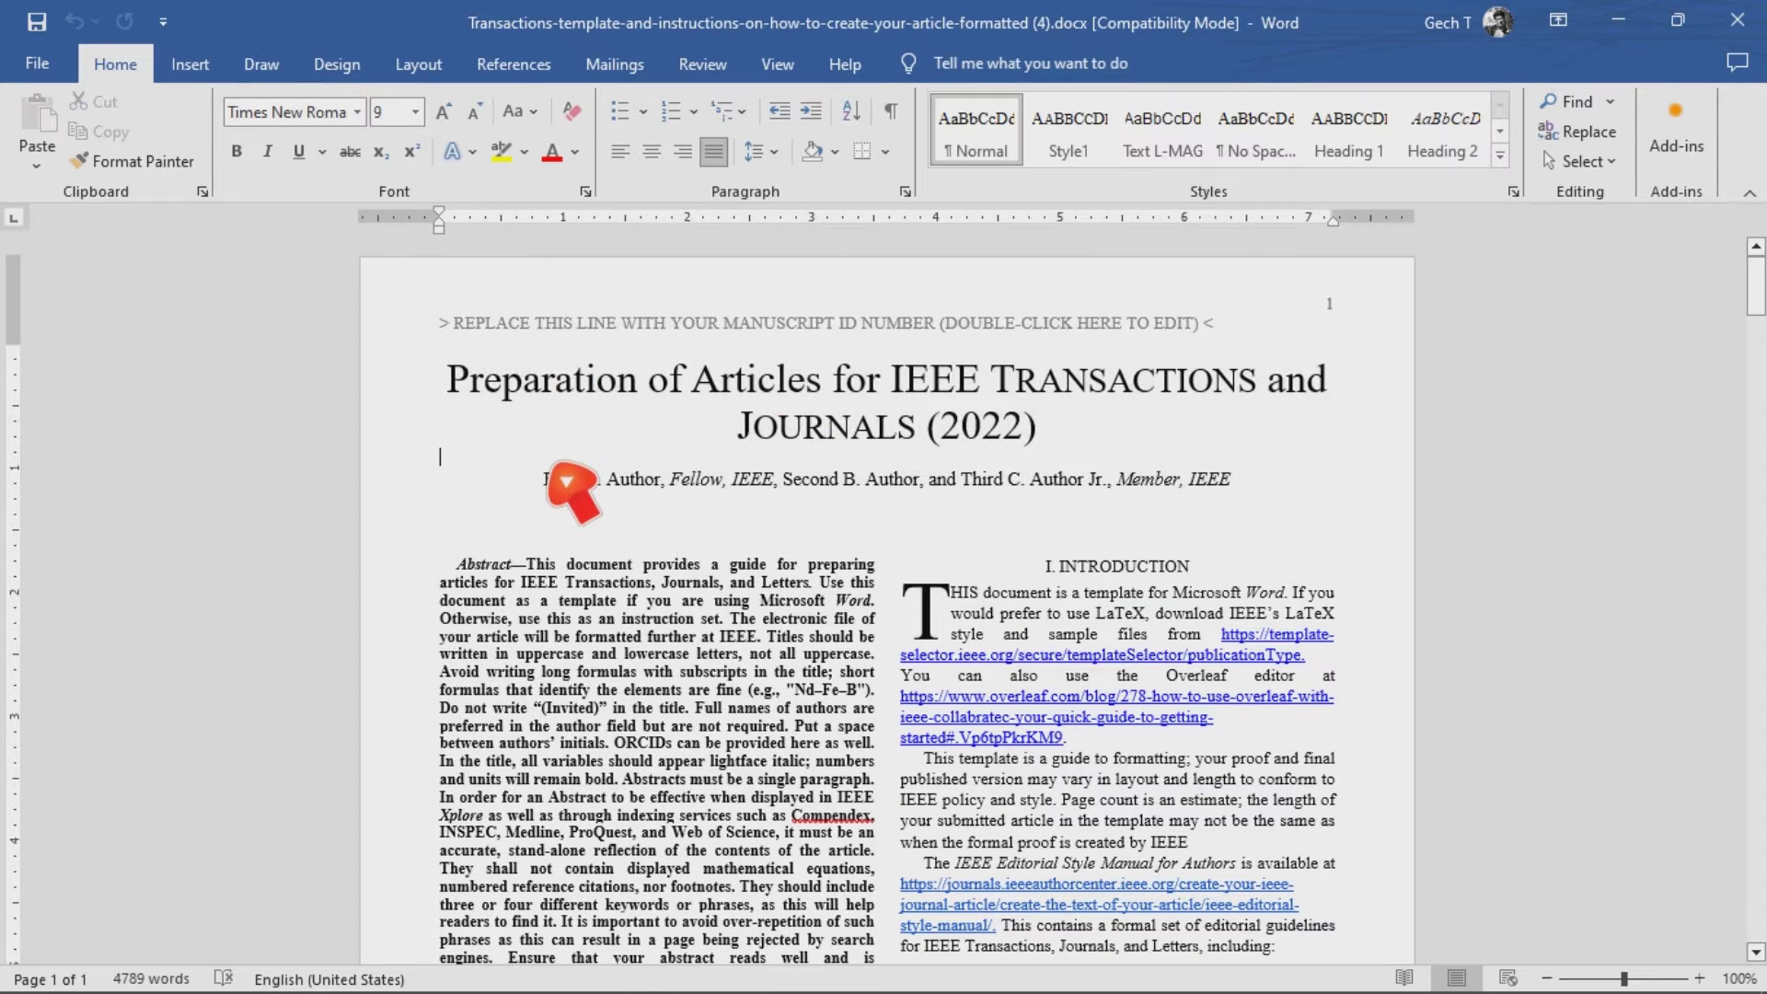
click(1617, 20)
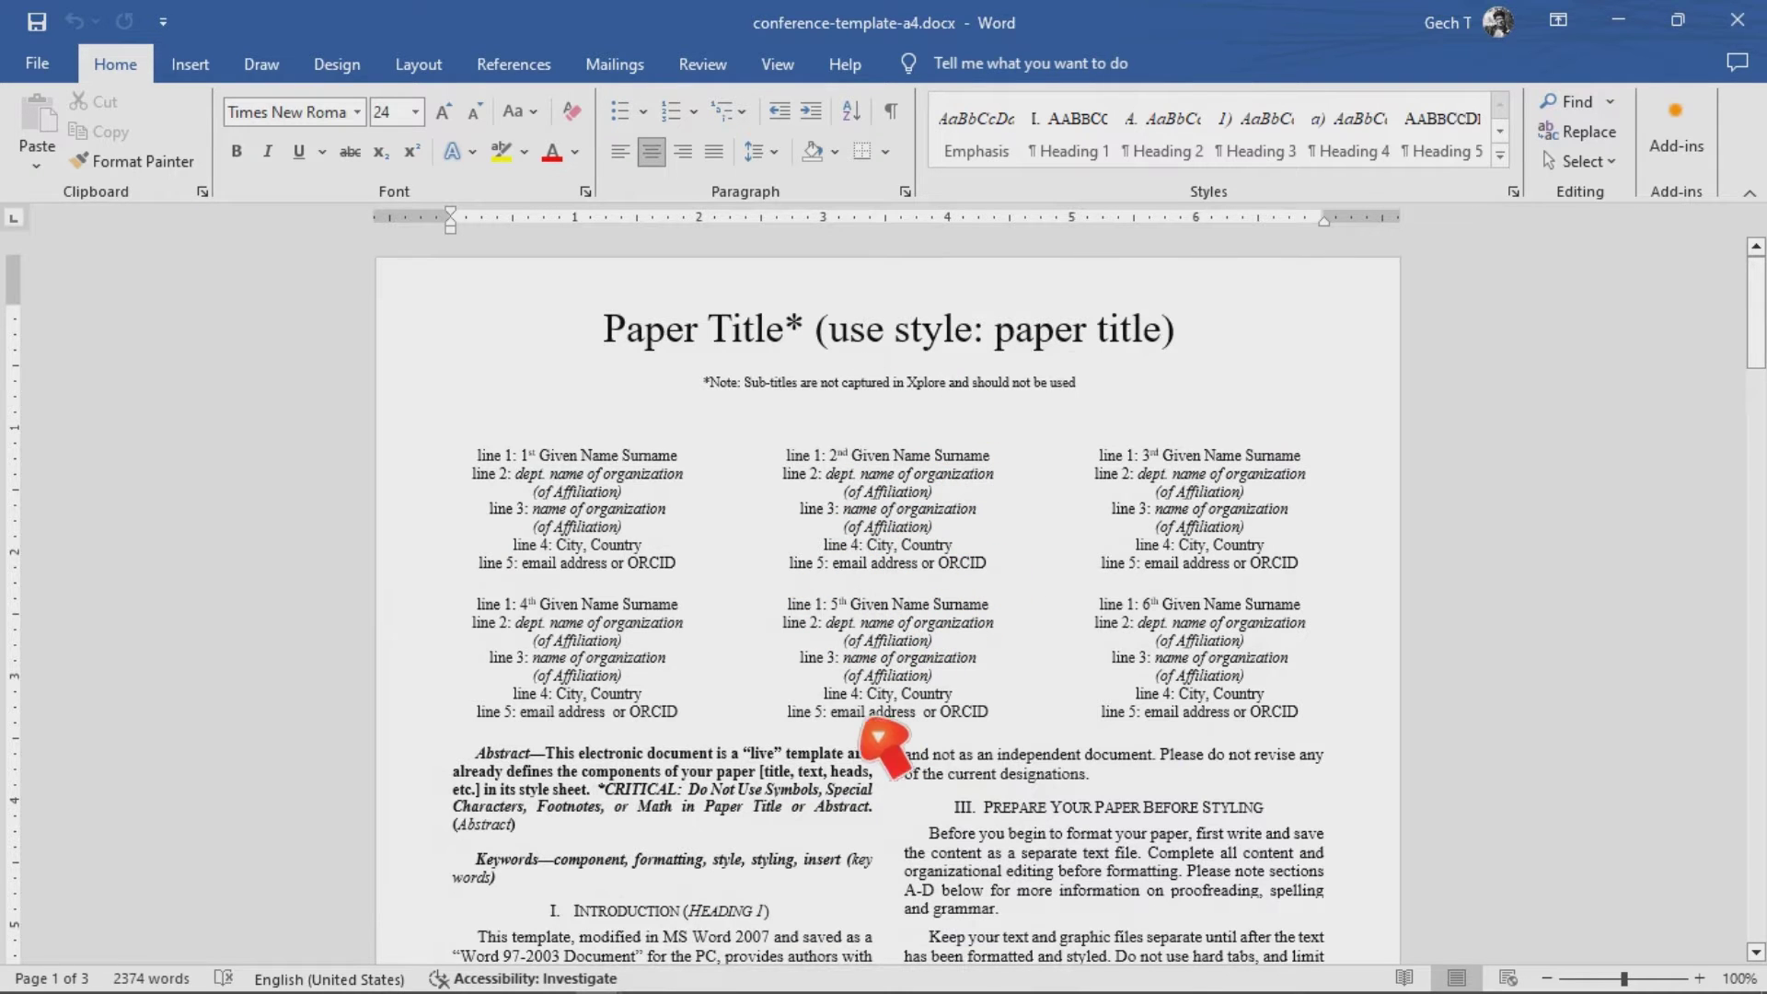
mouse_move(704, 977)
click(598, 973)
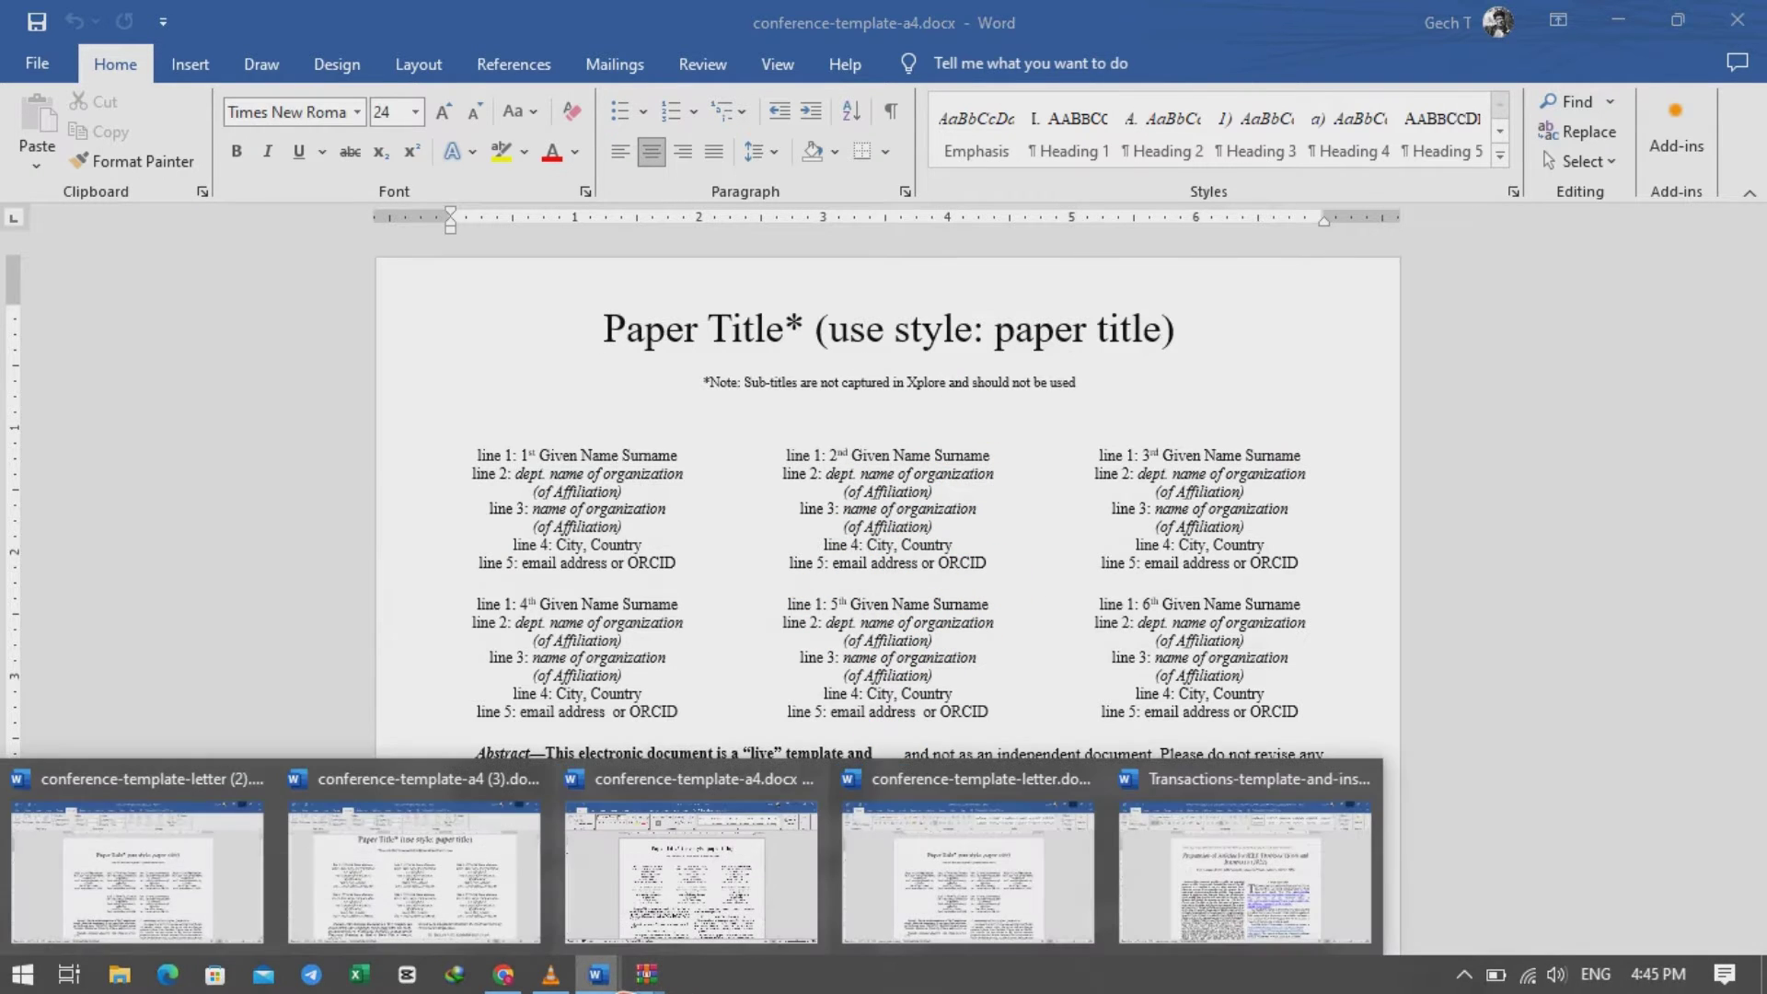
click(1222, 881)
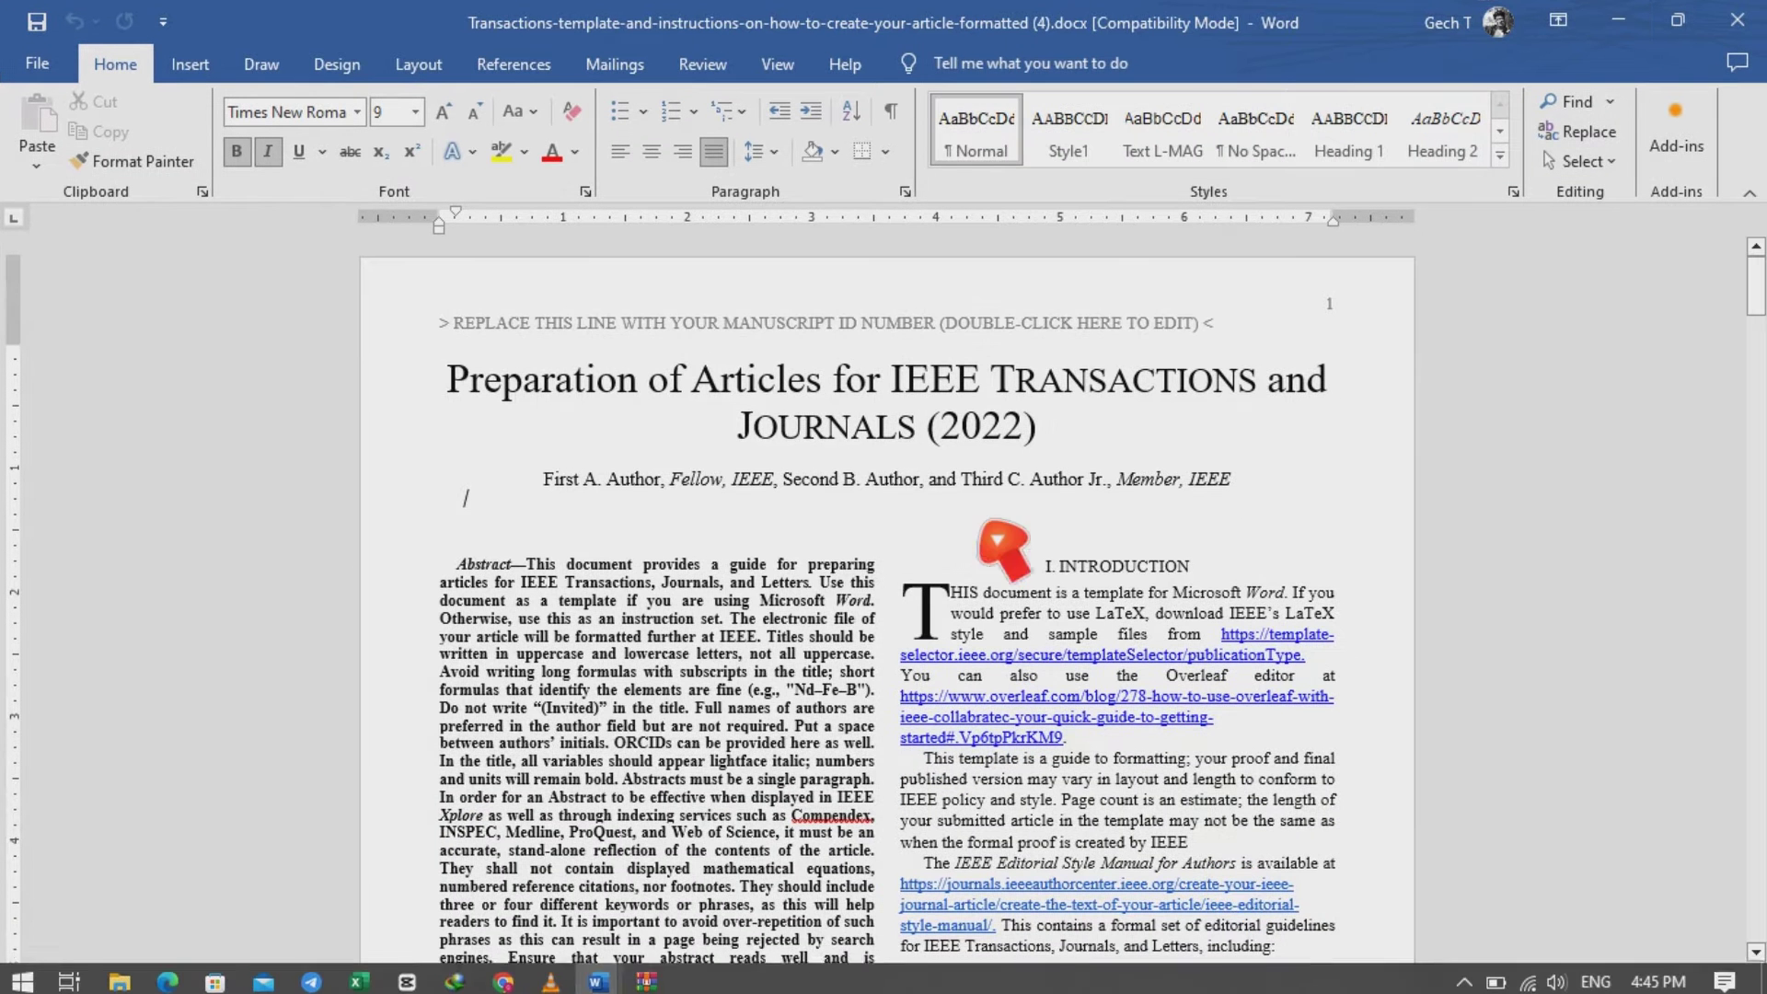
click(860, 495)
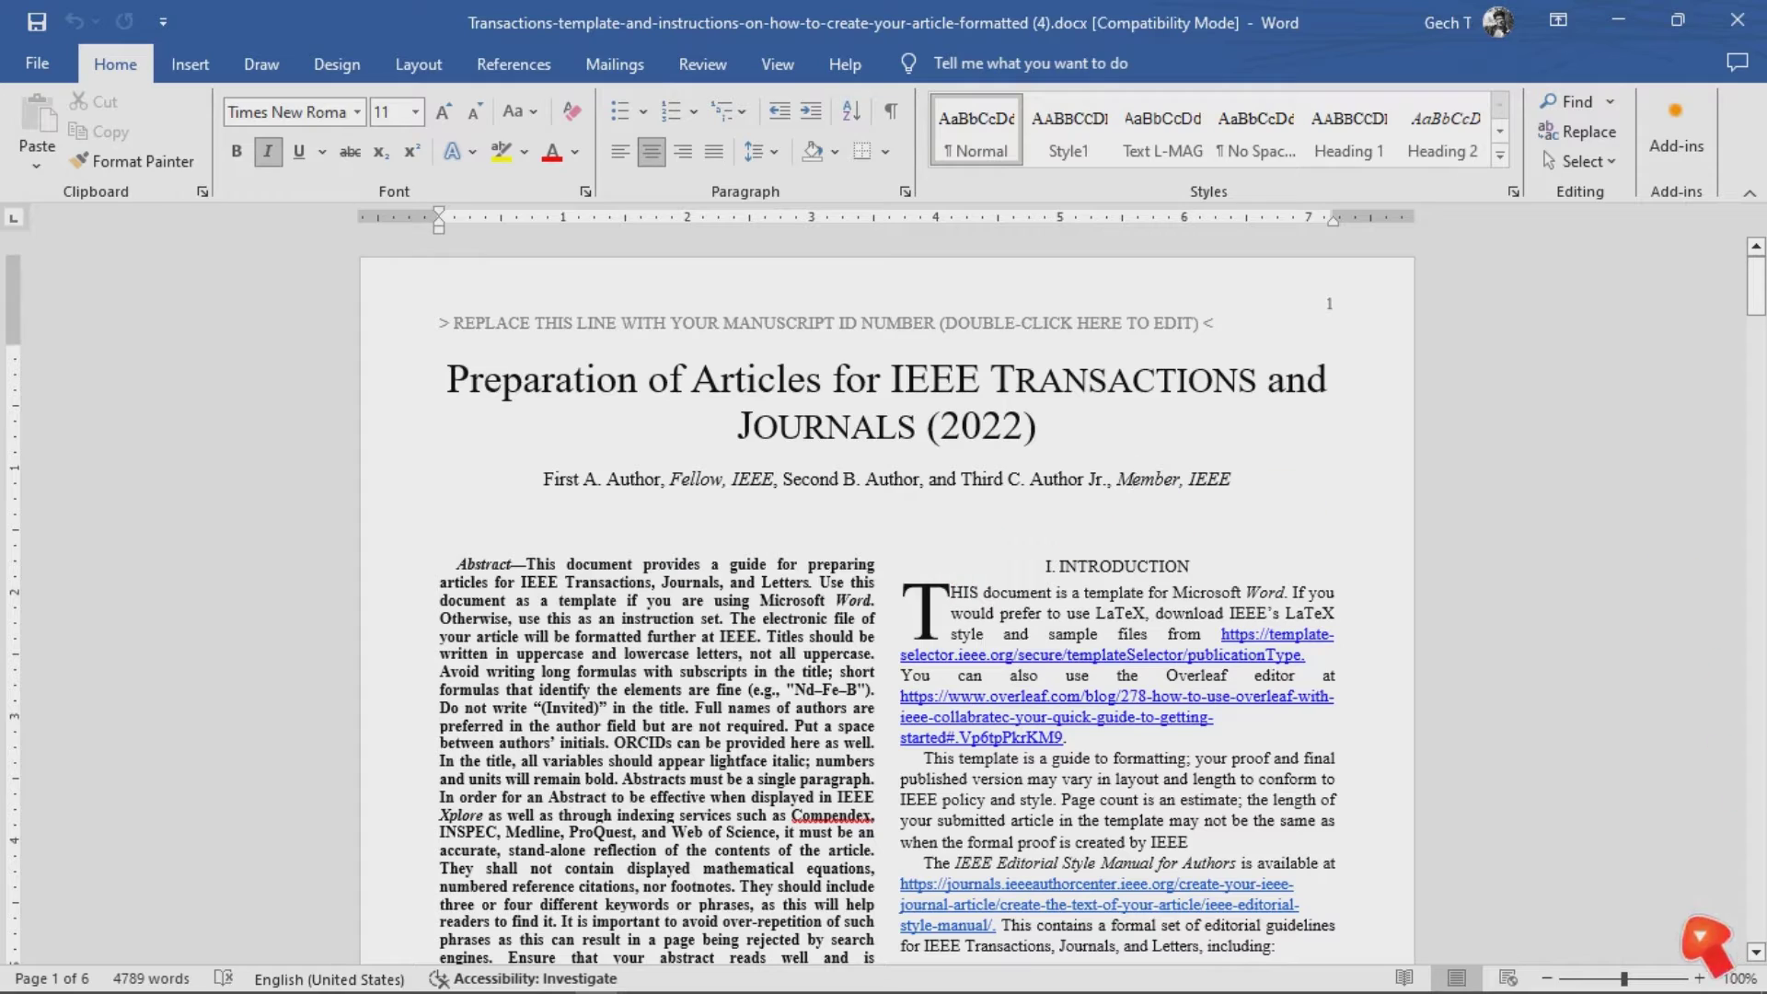
Examine the Transactions template's title, author line and two-column body text at a larger zoom through its pages.
scroll(1707, 980, up, 5)
scroll(1713, 981, up, 3)
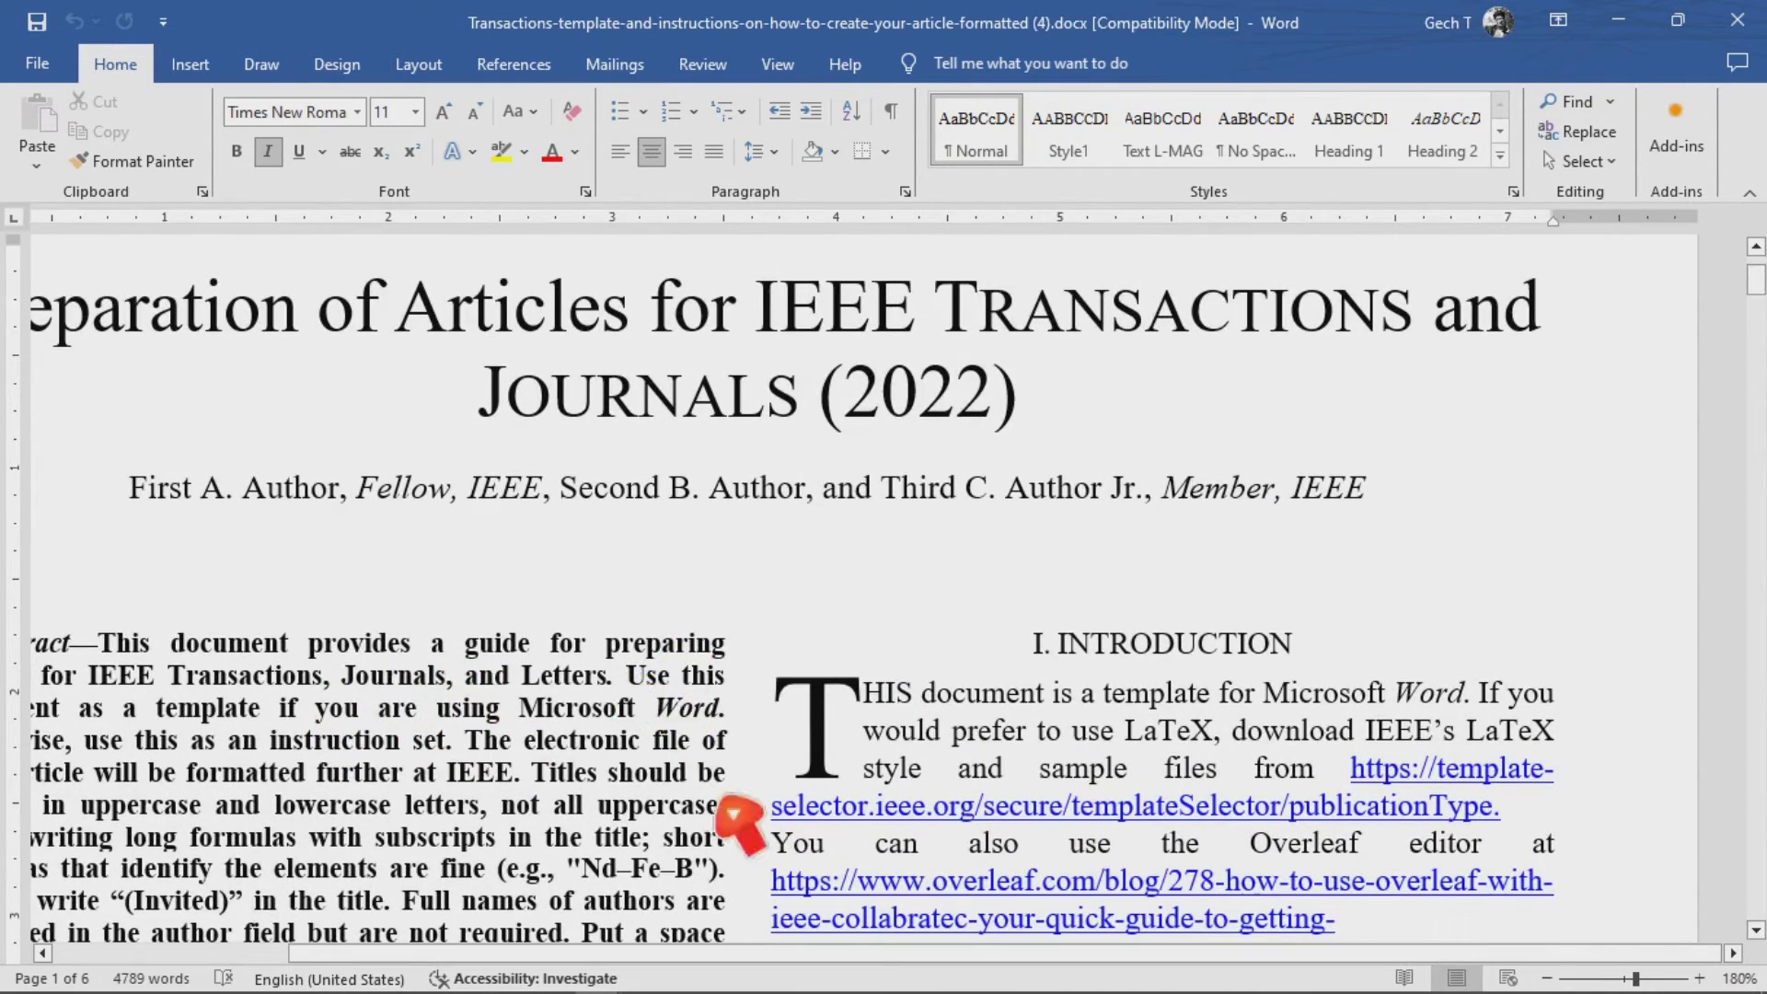
drag(1486, 971, 1237, 980)
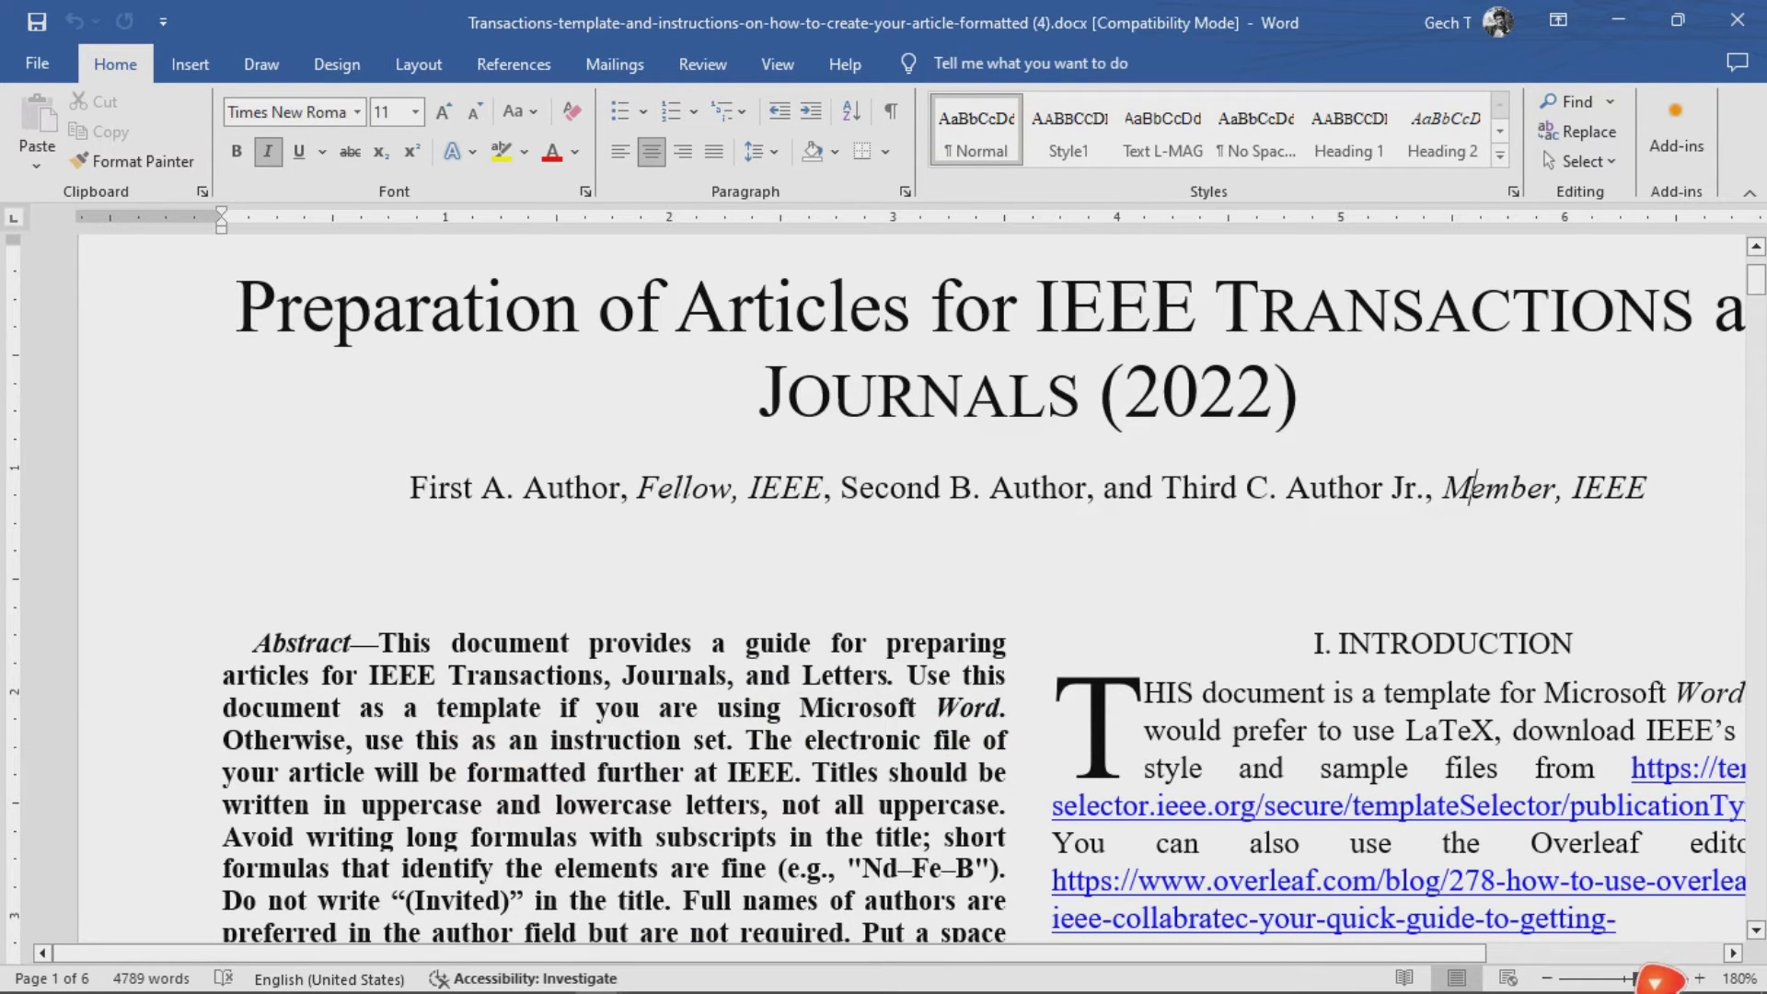
click(1630, 977)
drag(1755, 285, 1760, 665)
drag(1742, 504, 1757, 292)
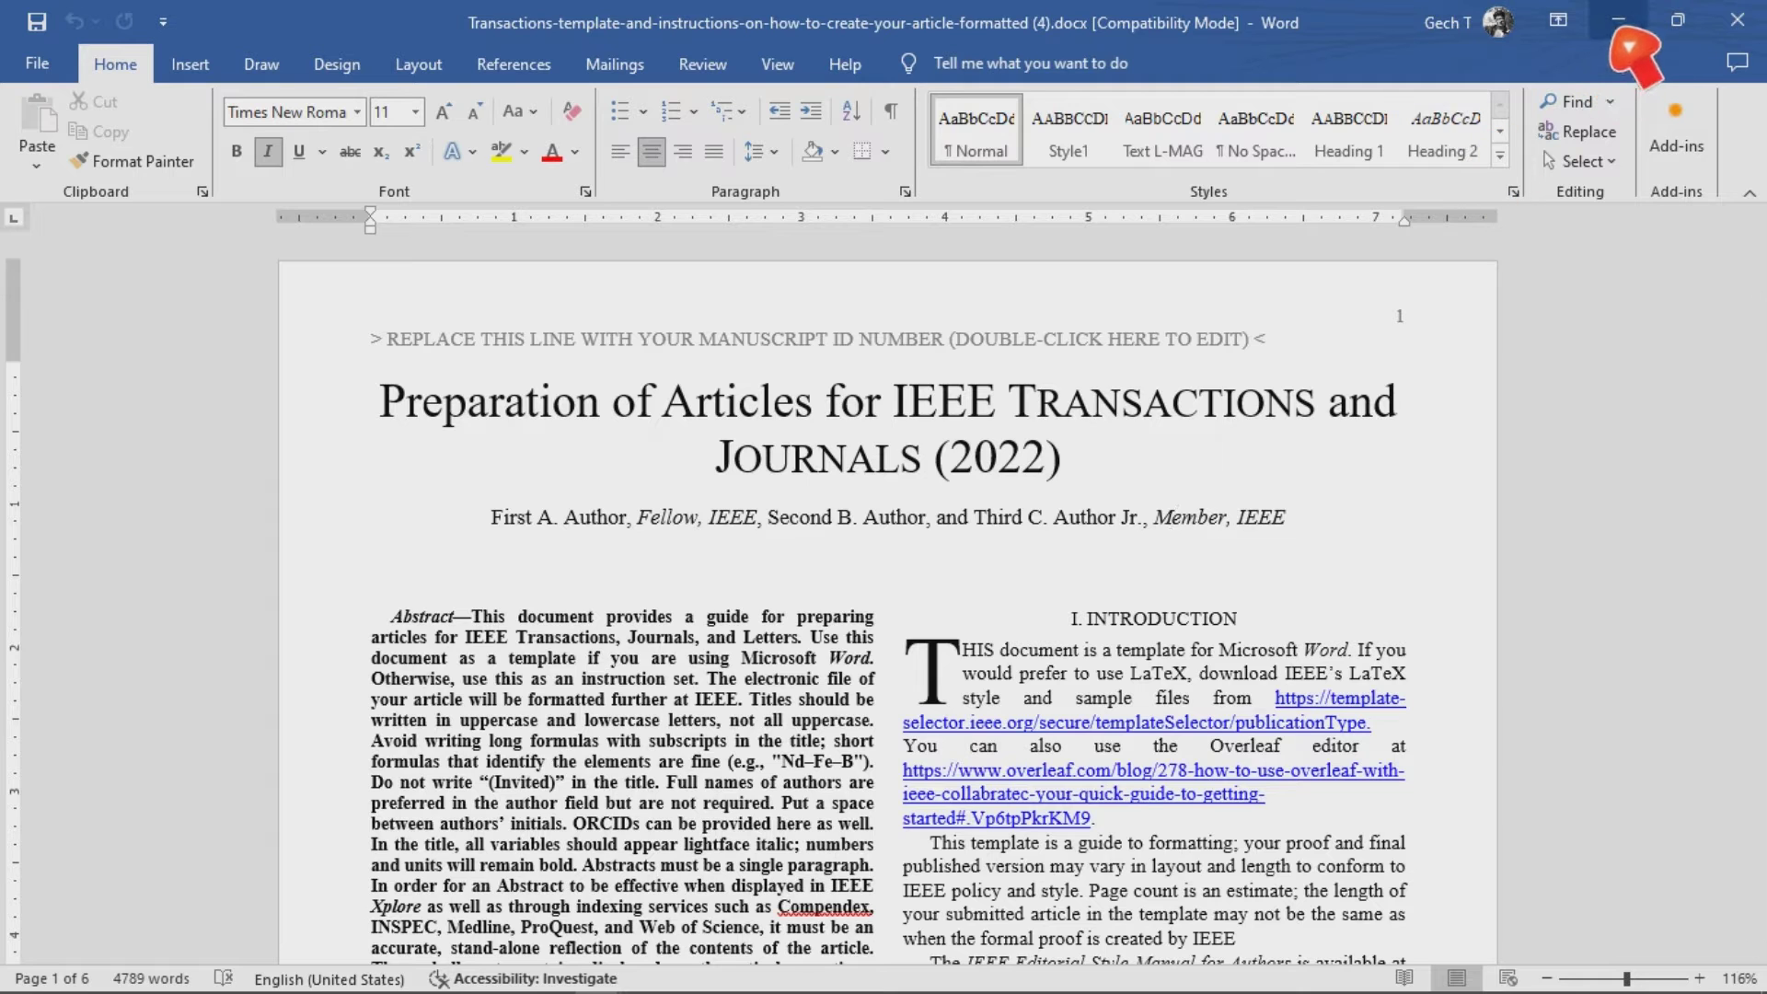
Minimize the Word, archive and Chrome windows and open the IEEE JOURNAL VS CONFERENCE folder on the desktop.
click(1624, 26)
click(1636, 33)
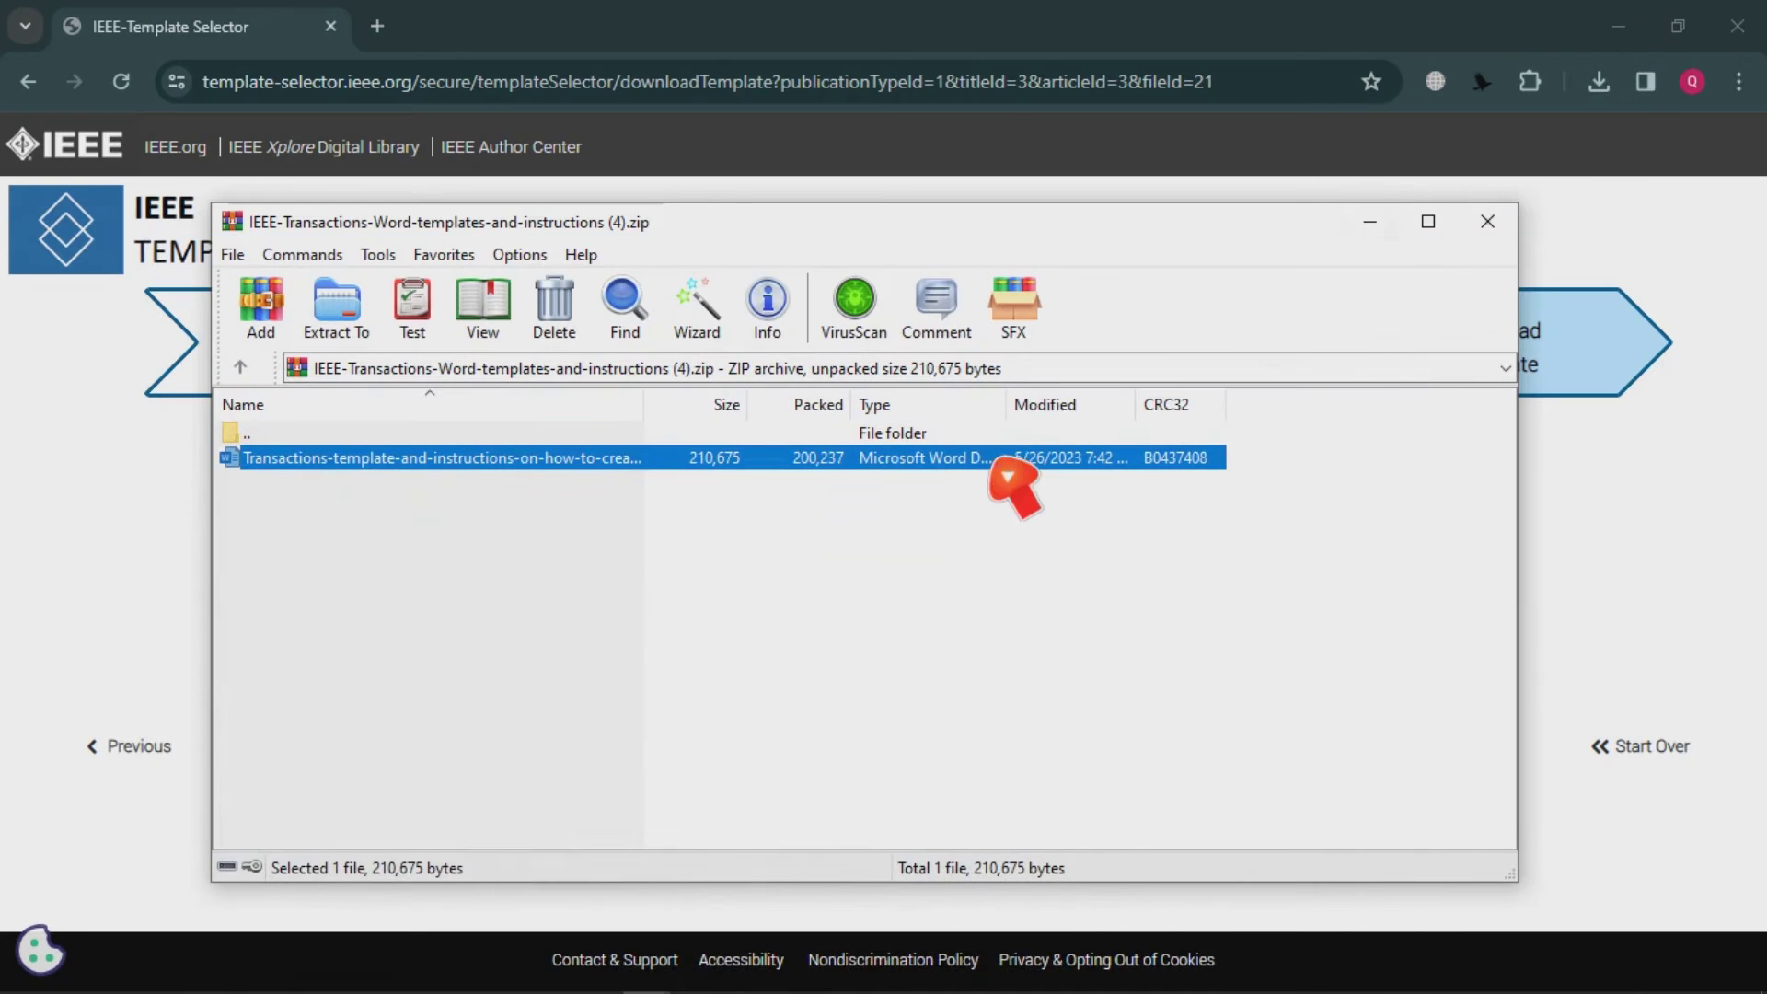
click(1389, 227)
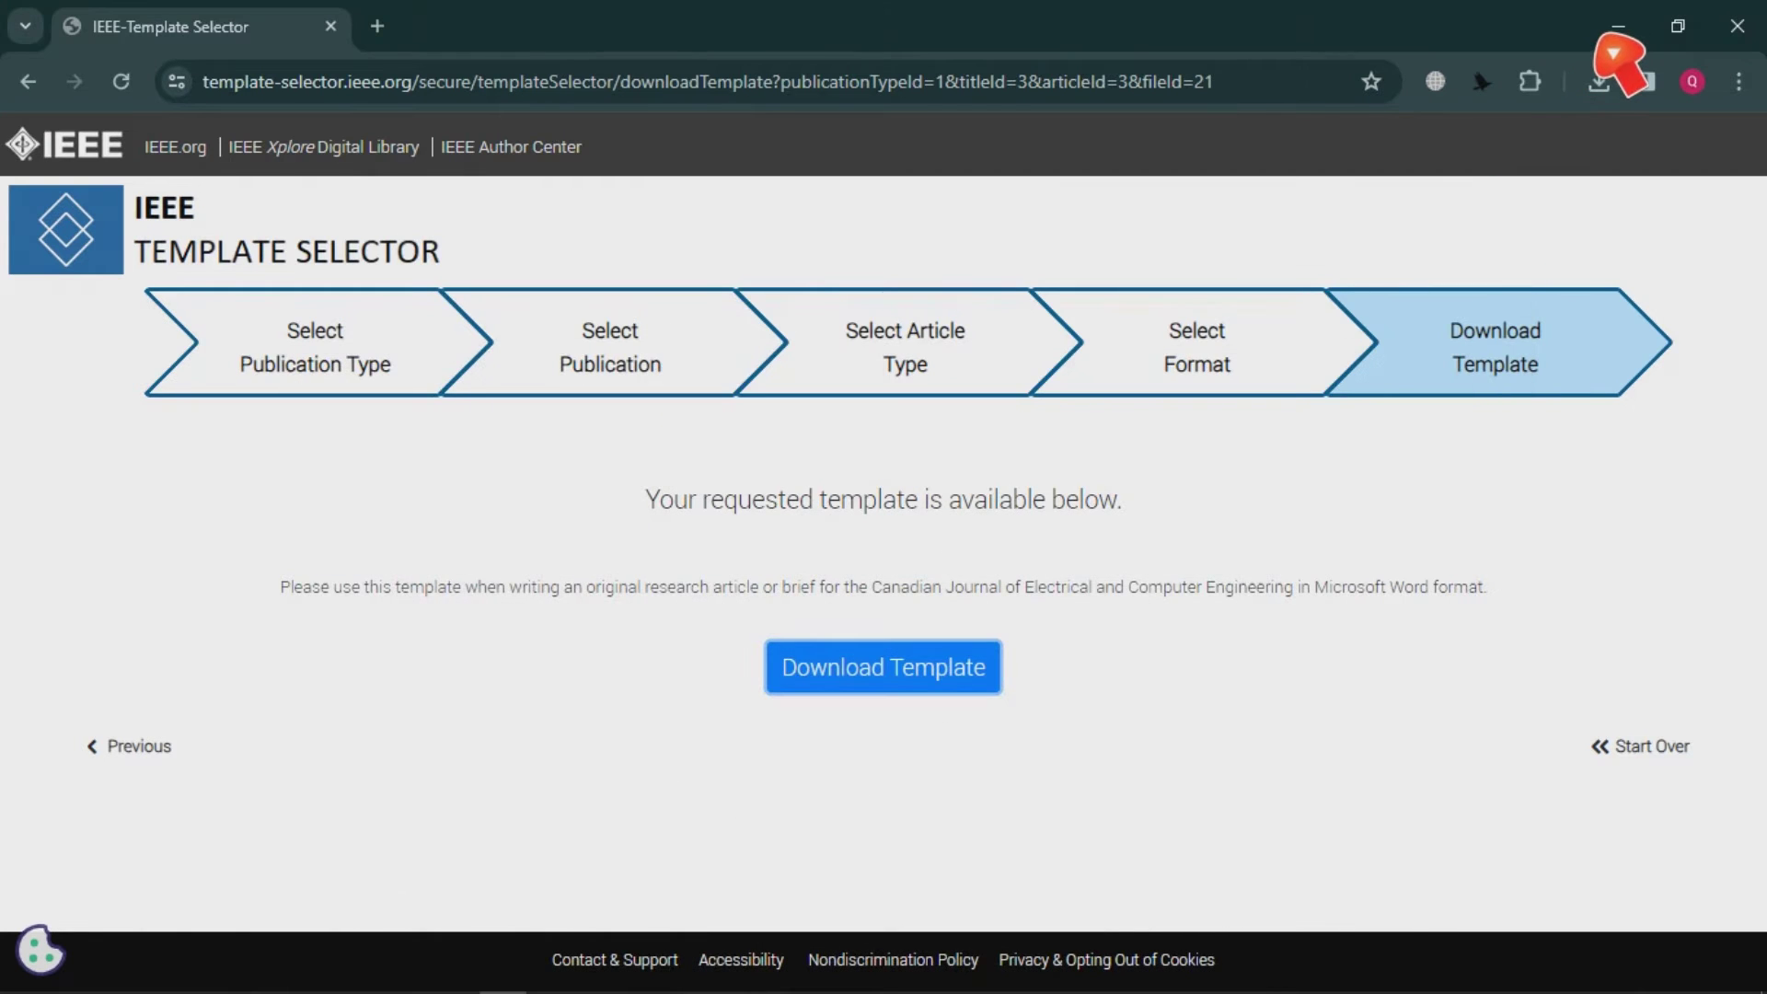
click(1627, 33)
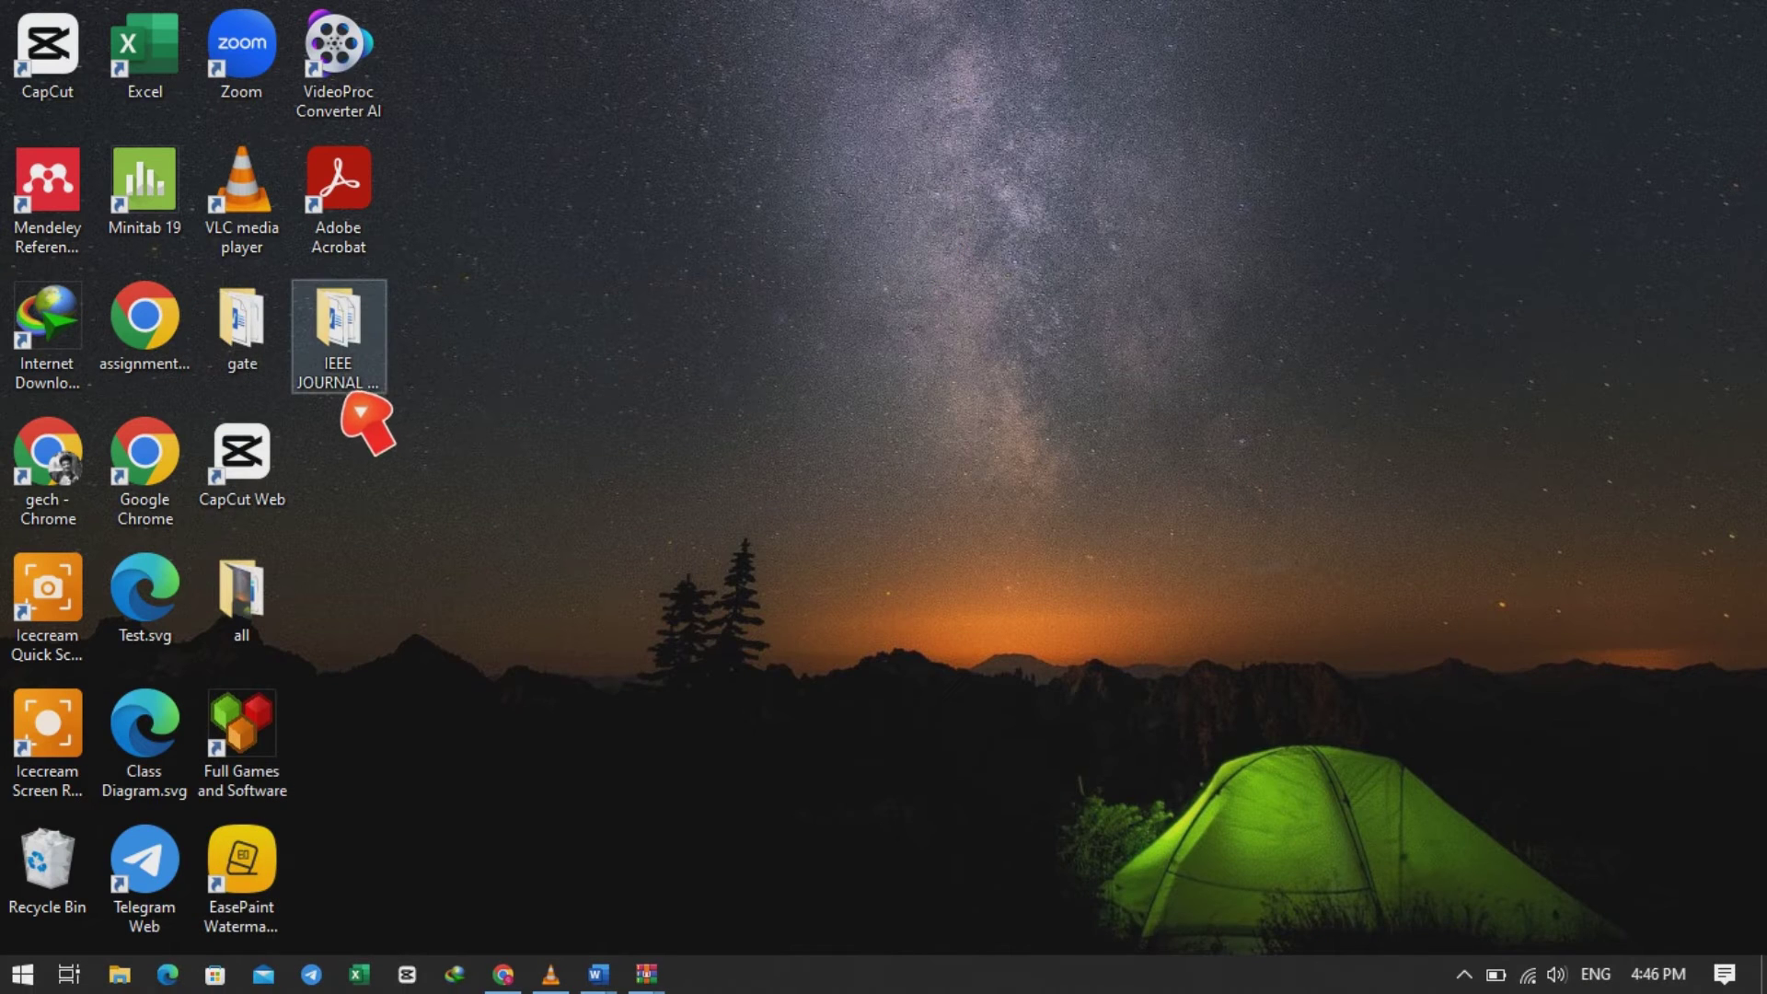
click(368, 378)
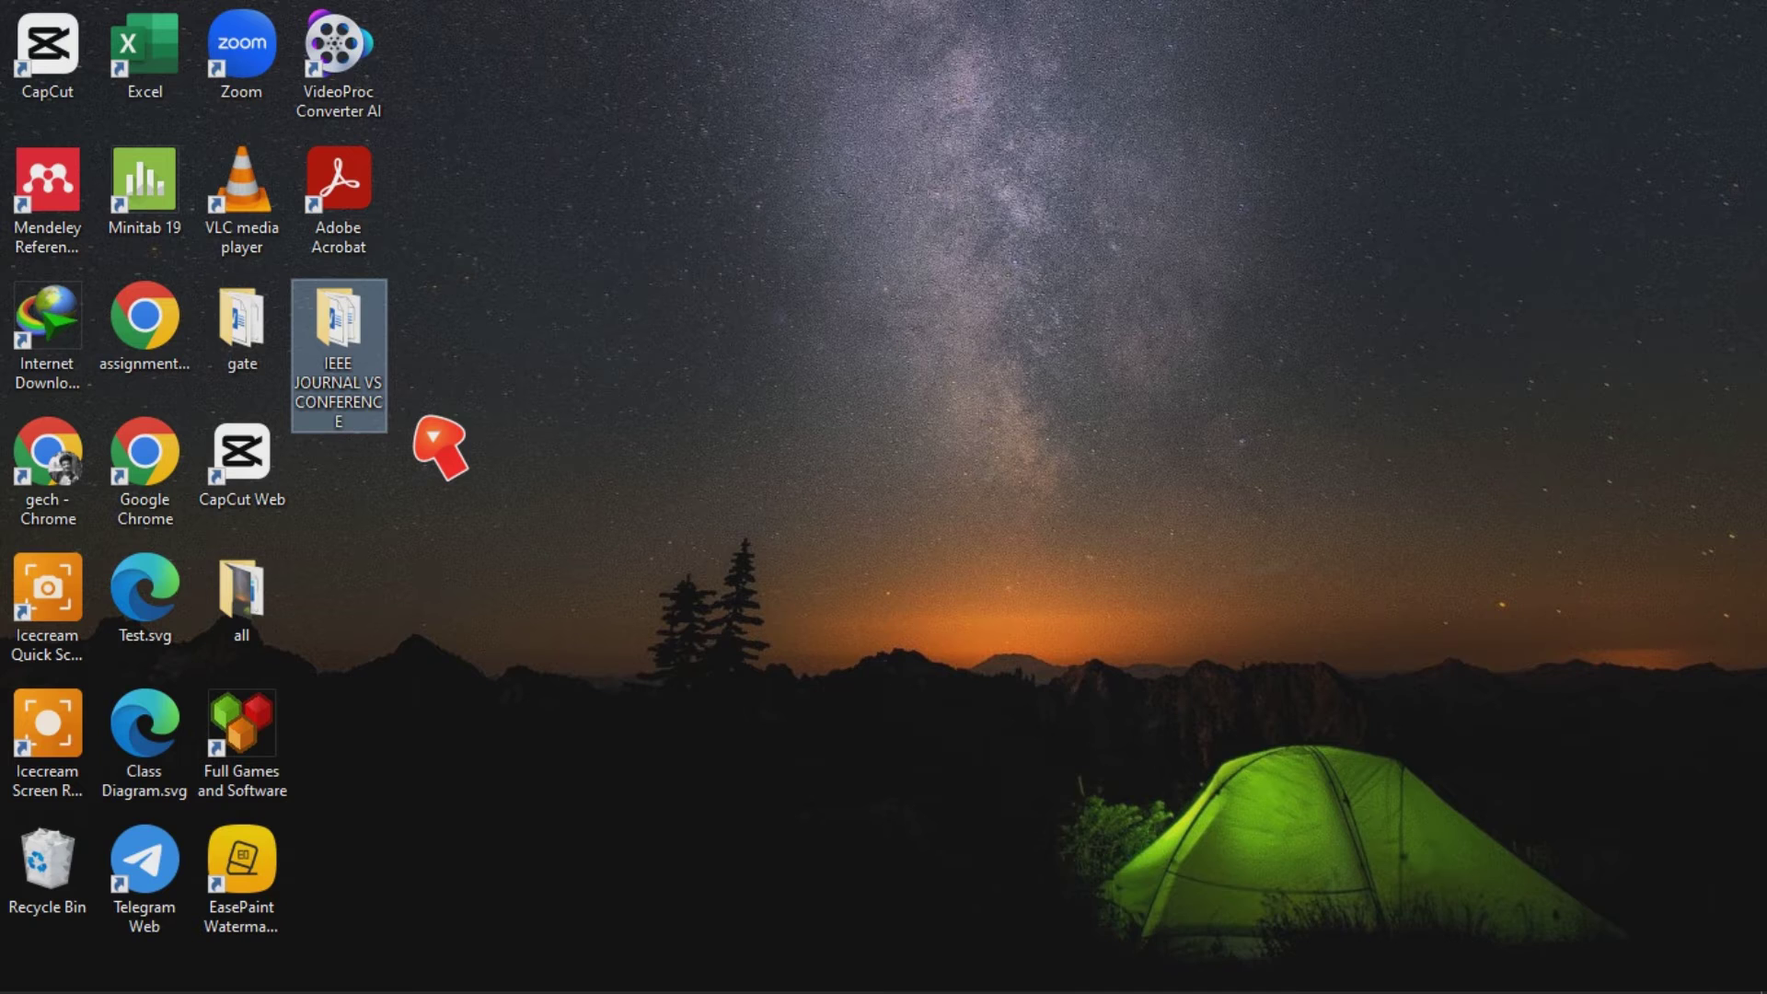
click(462, 416)
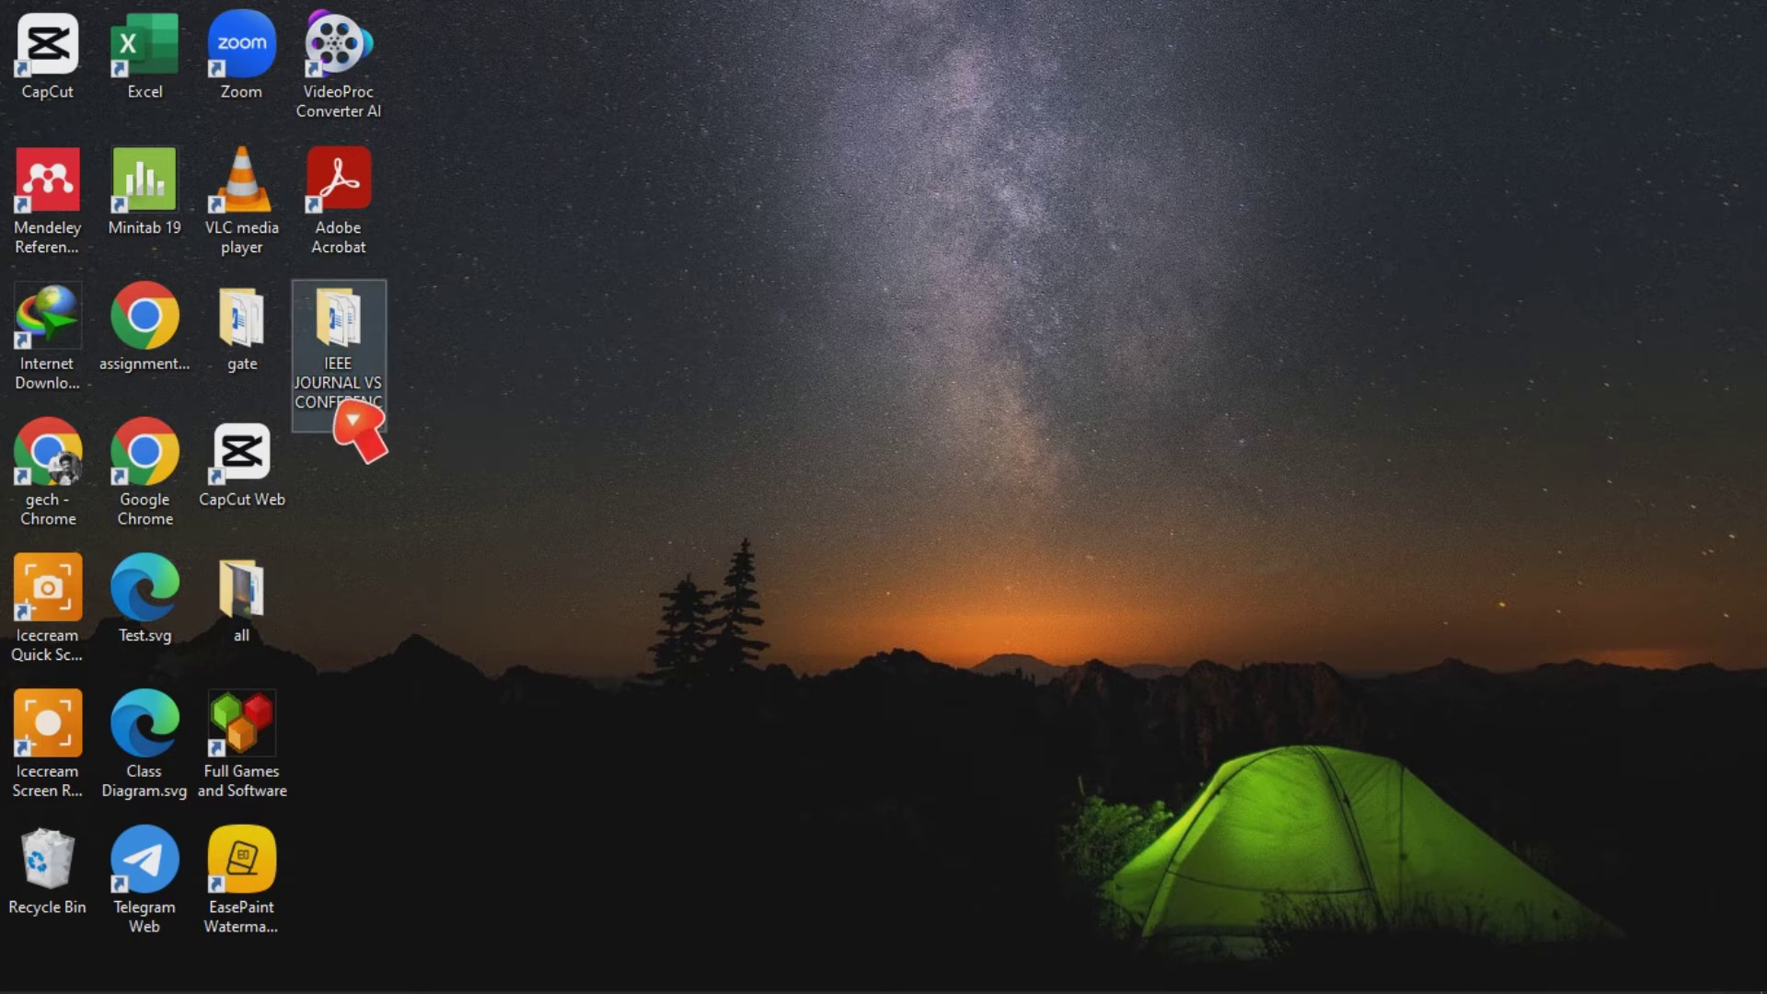
double_click(379, 411)
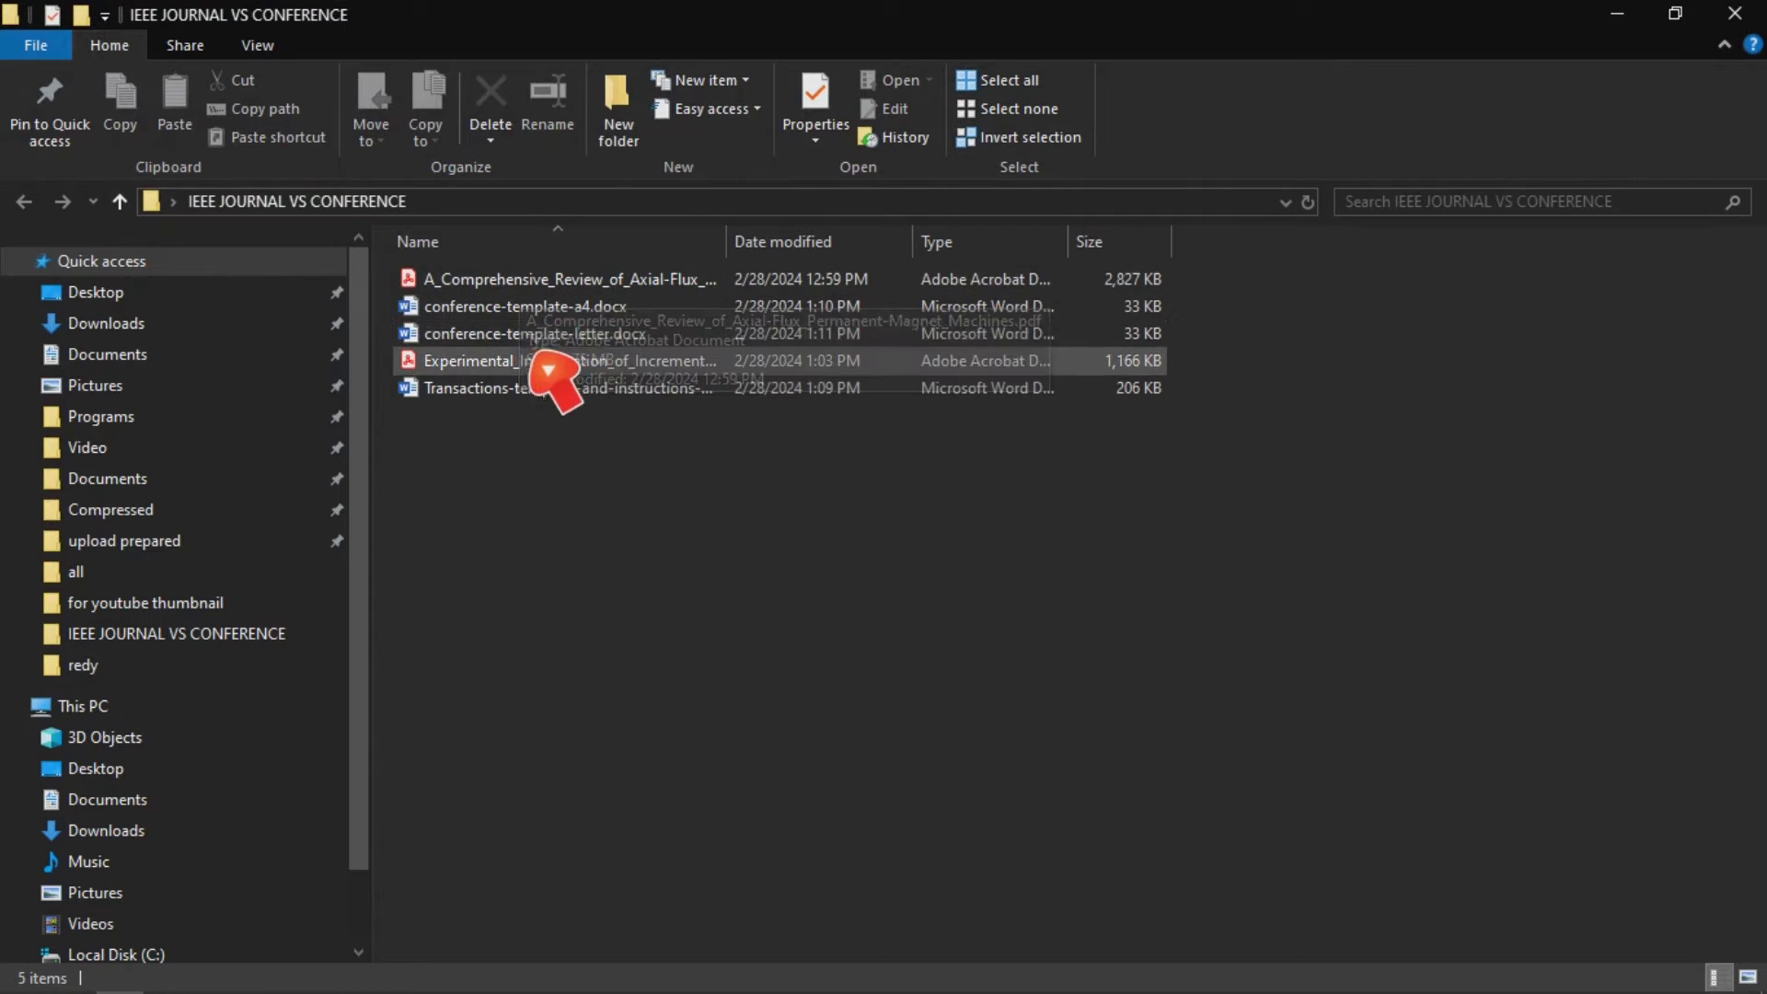
Open the Experimental_Investigation_of_Incremental conference paper PDF in Acrobat and close the All tools pane.
click(533, 368)
double_click(532, 367)
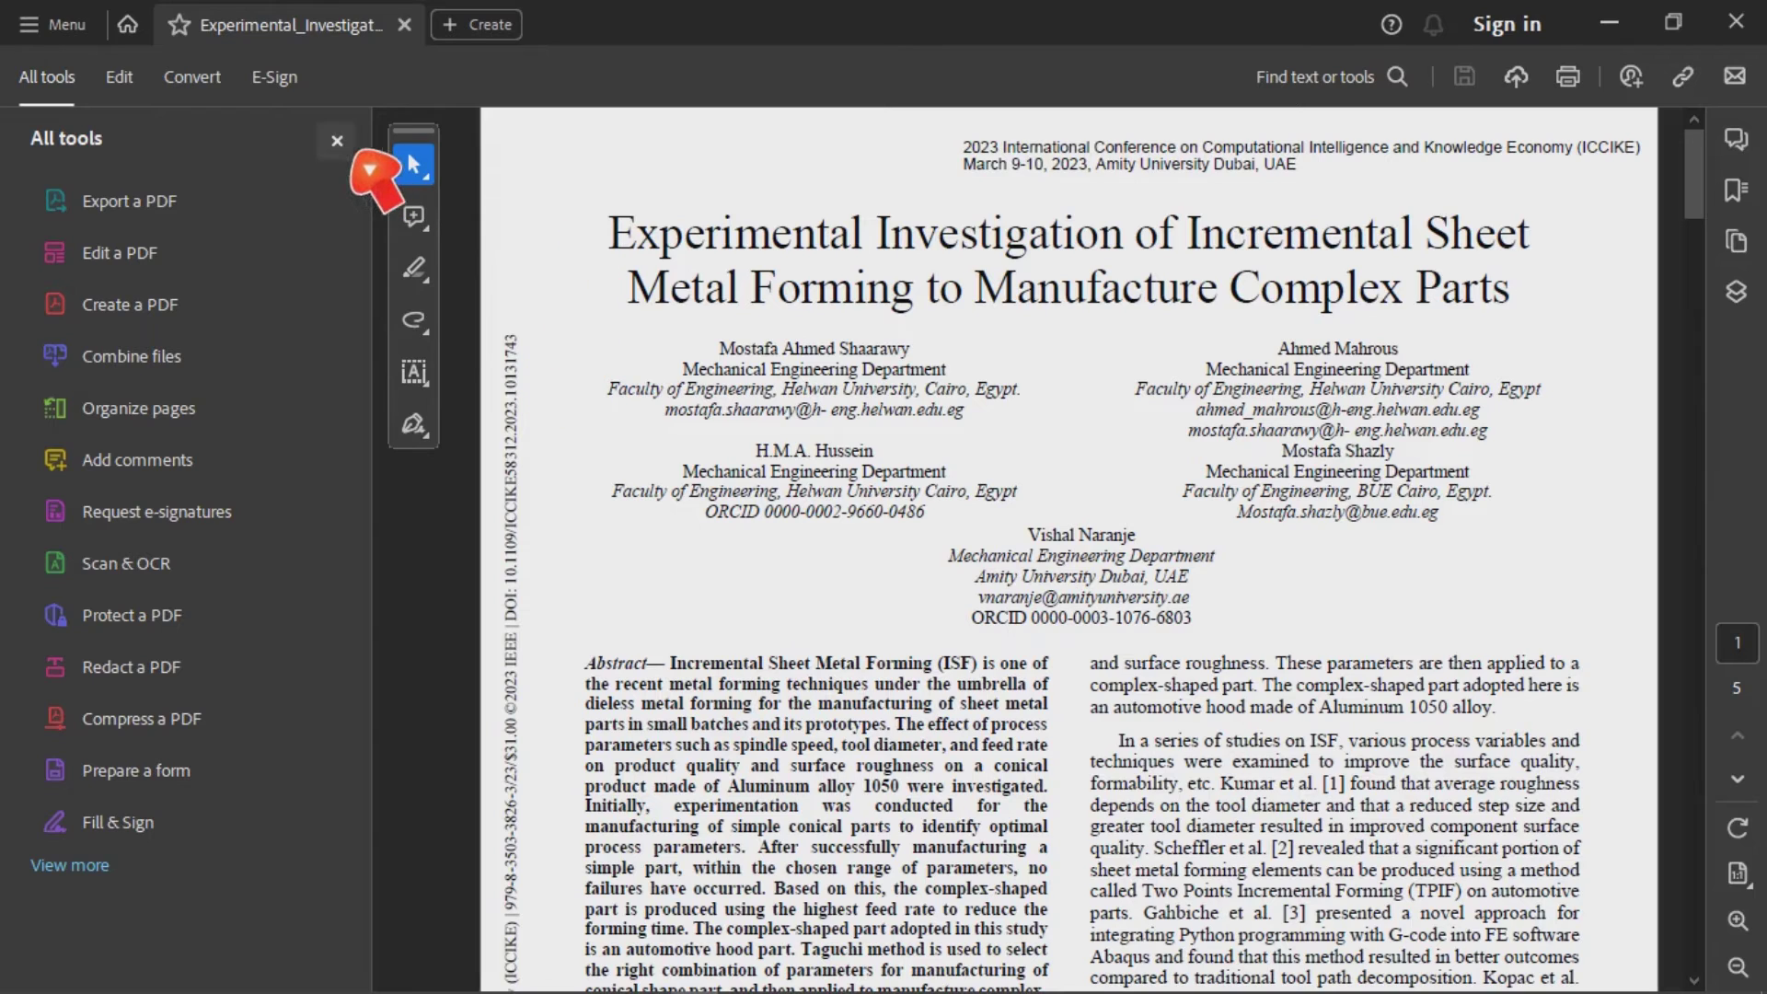
click(337, 140)
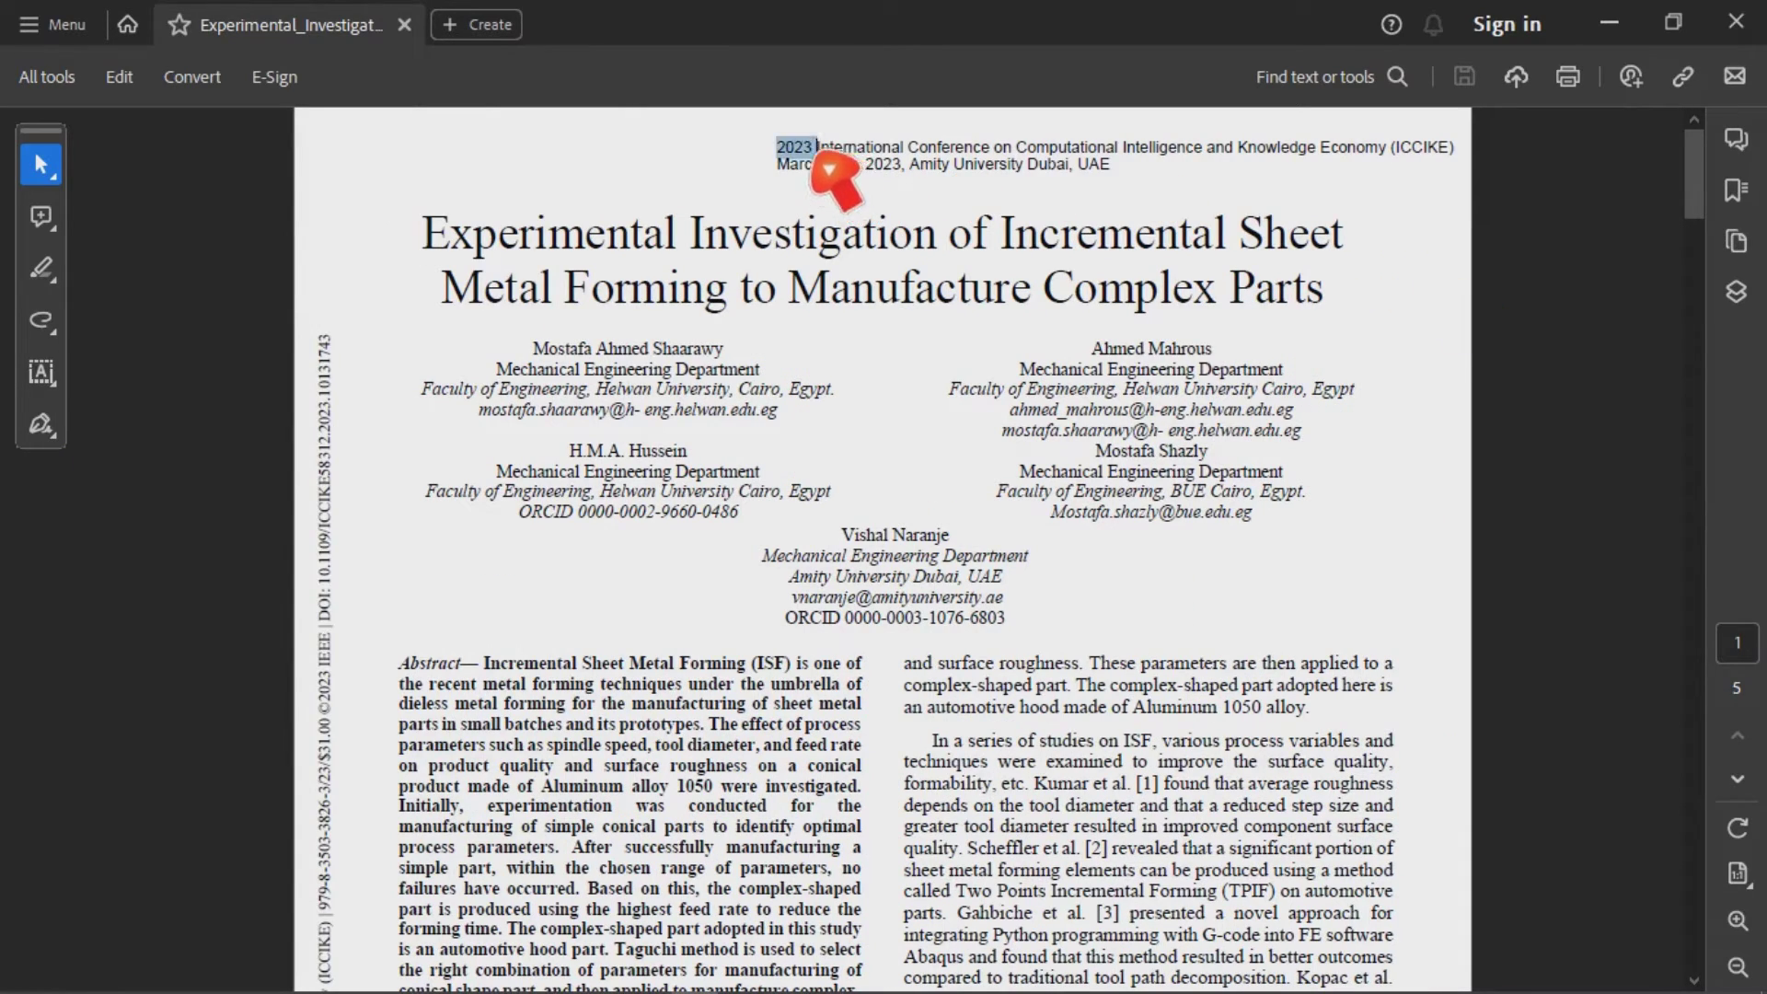
Select the conference name in the header of the conference paper PDF, close the Mail window, and clear the selection.
drag(811, 158, 1380, 167)
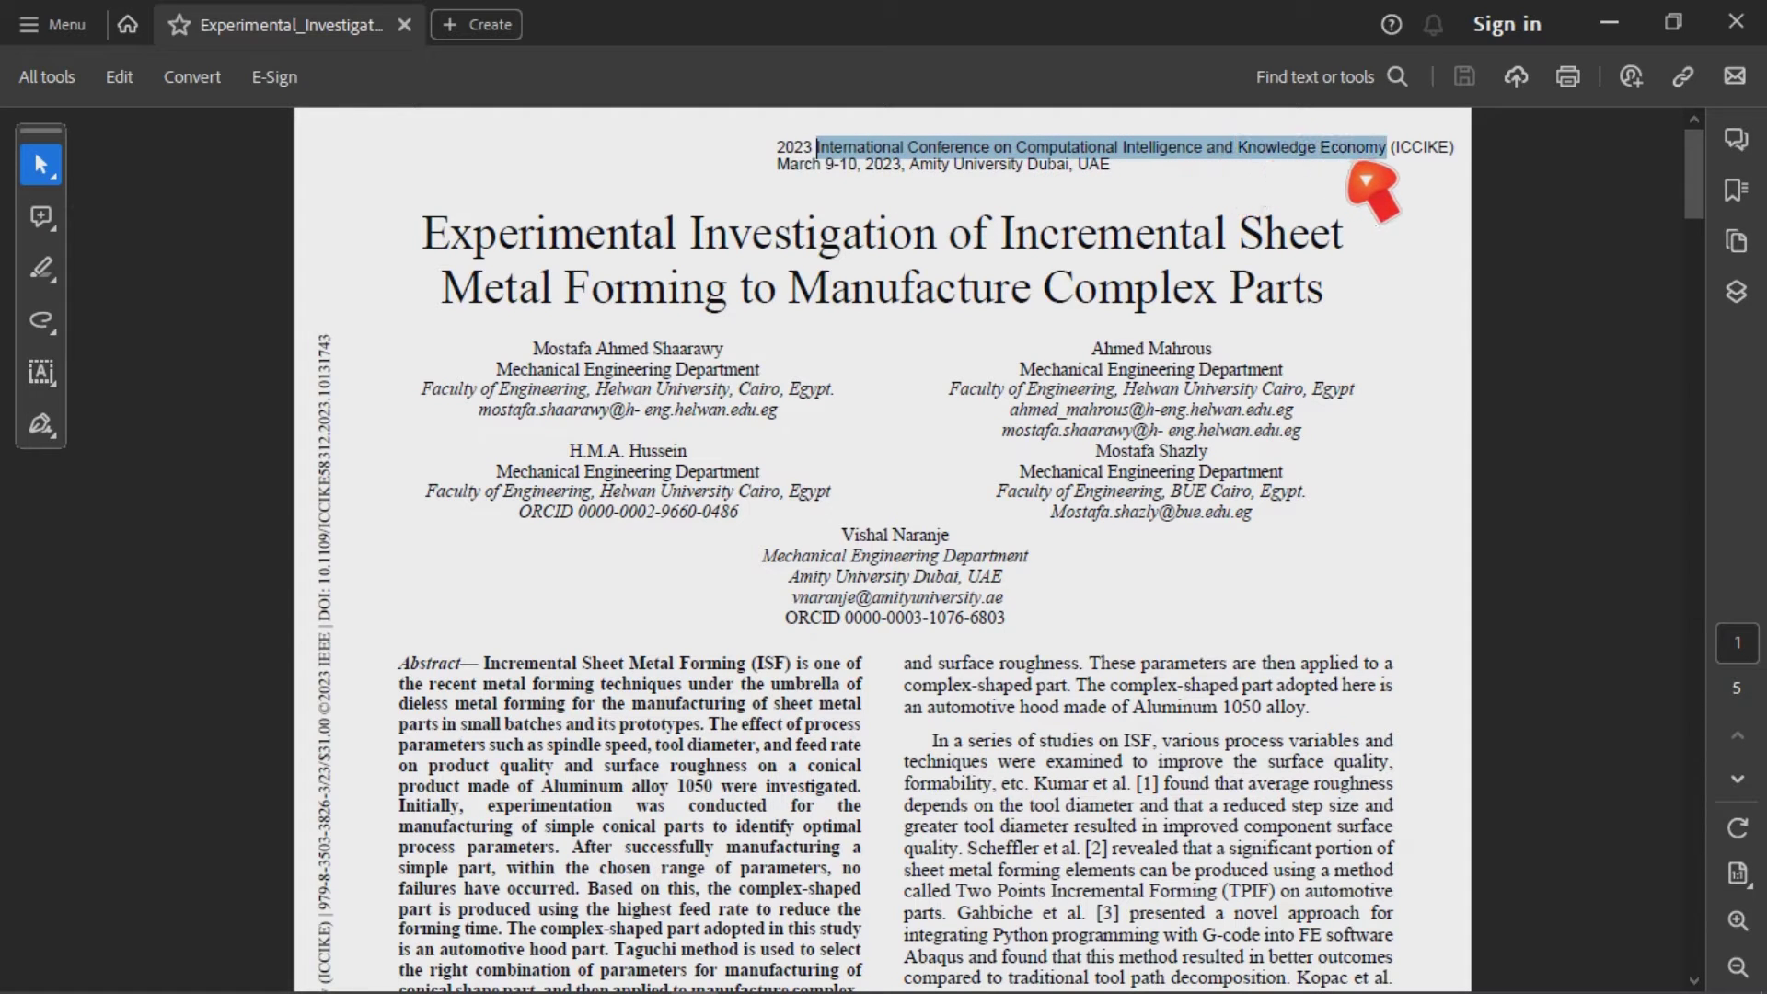
click(1121, 451)
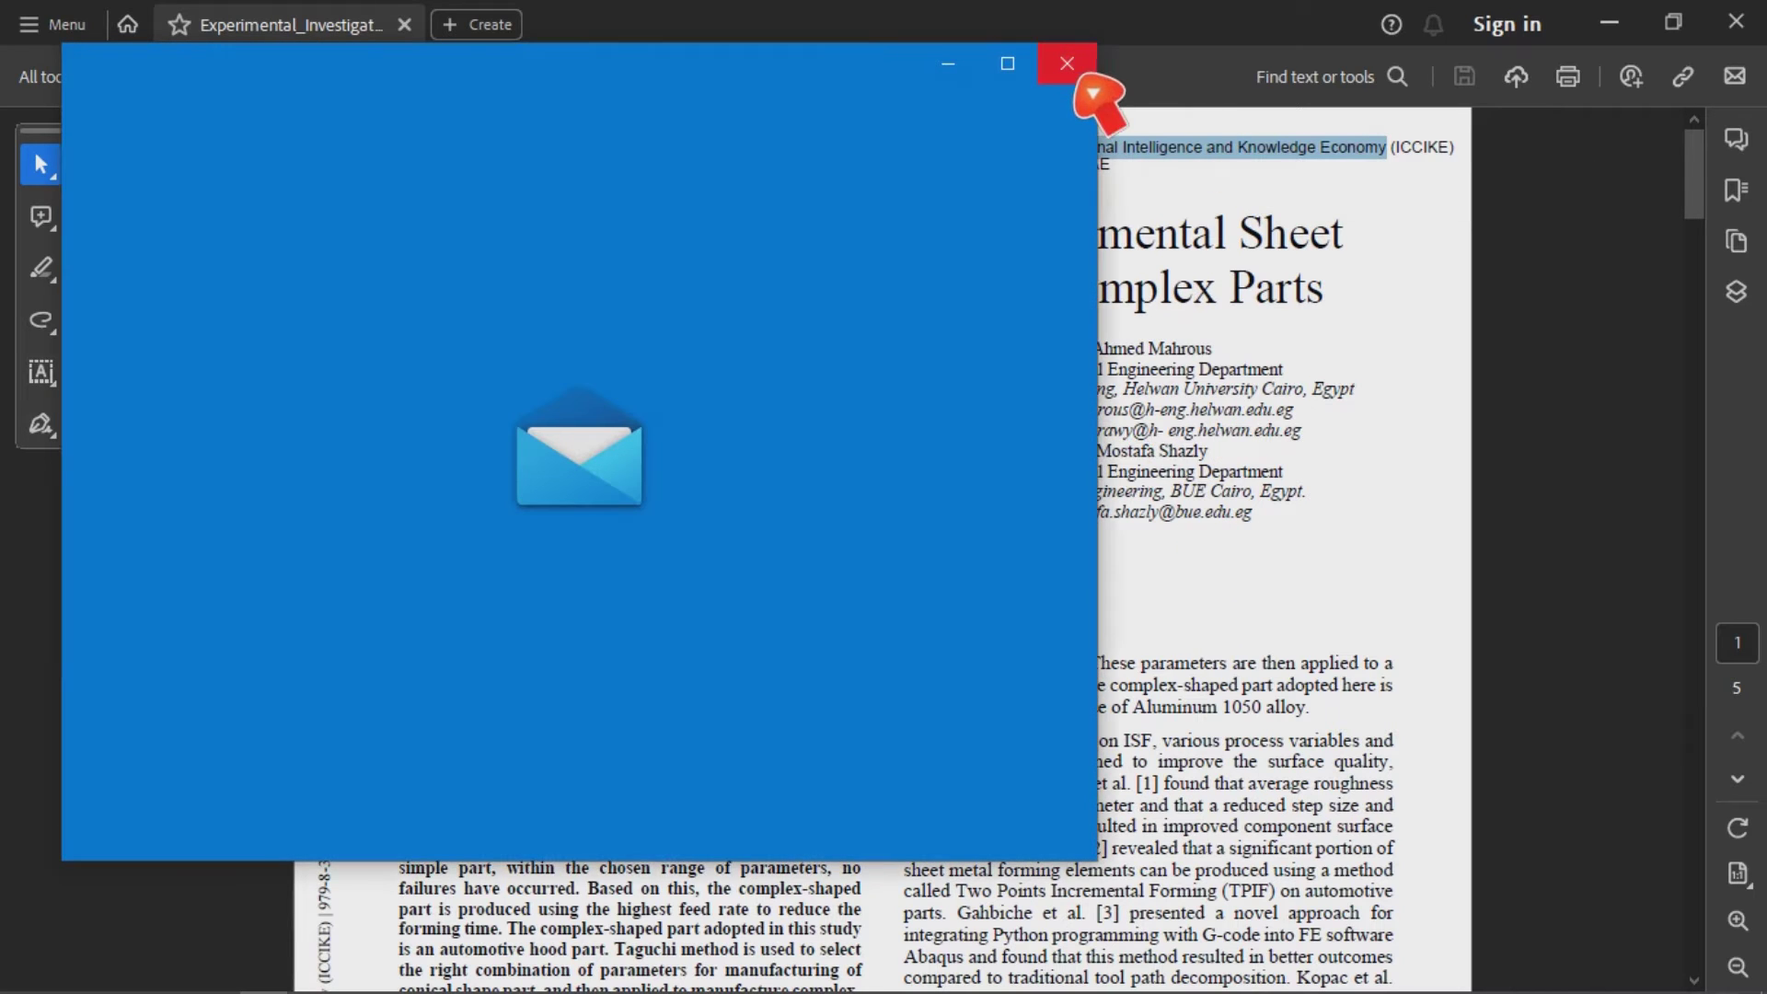
click(1068, 64)
click(1408, 520)
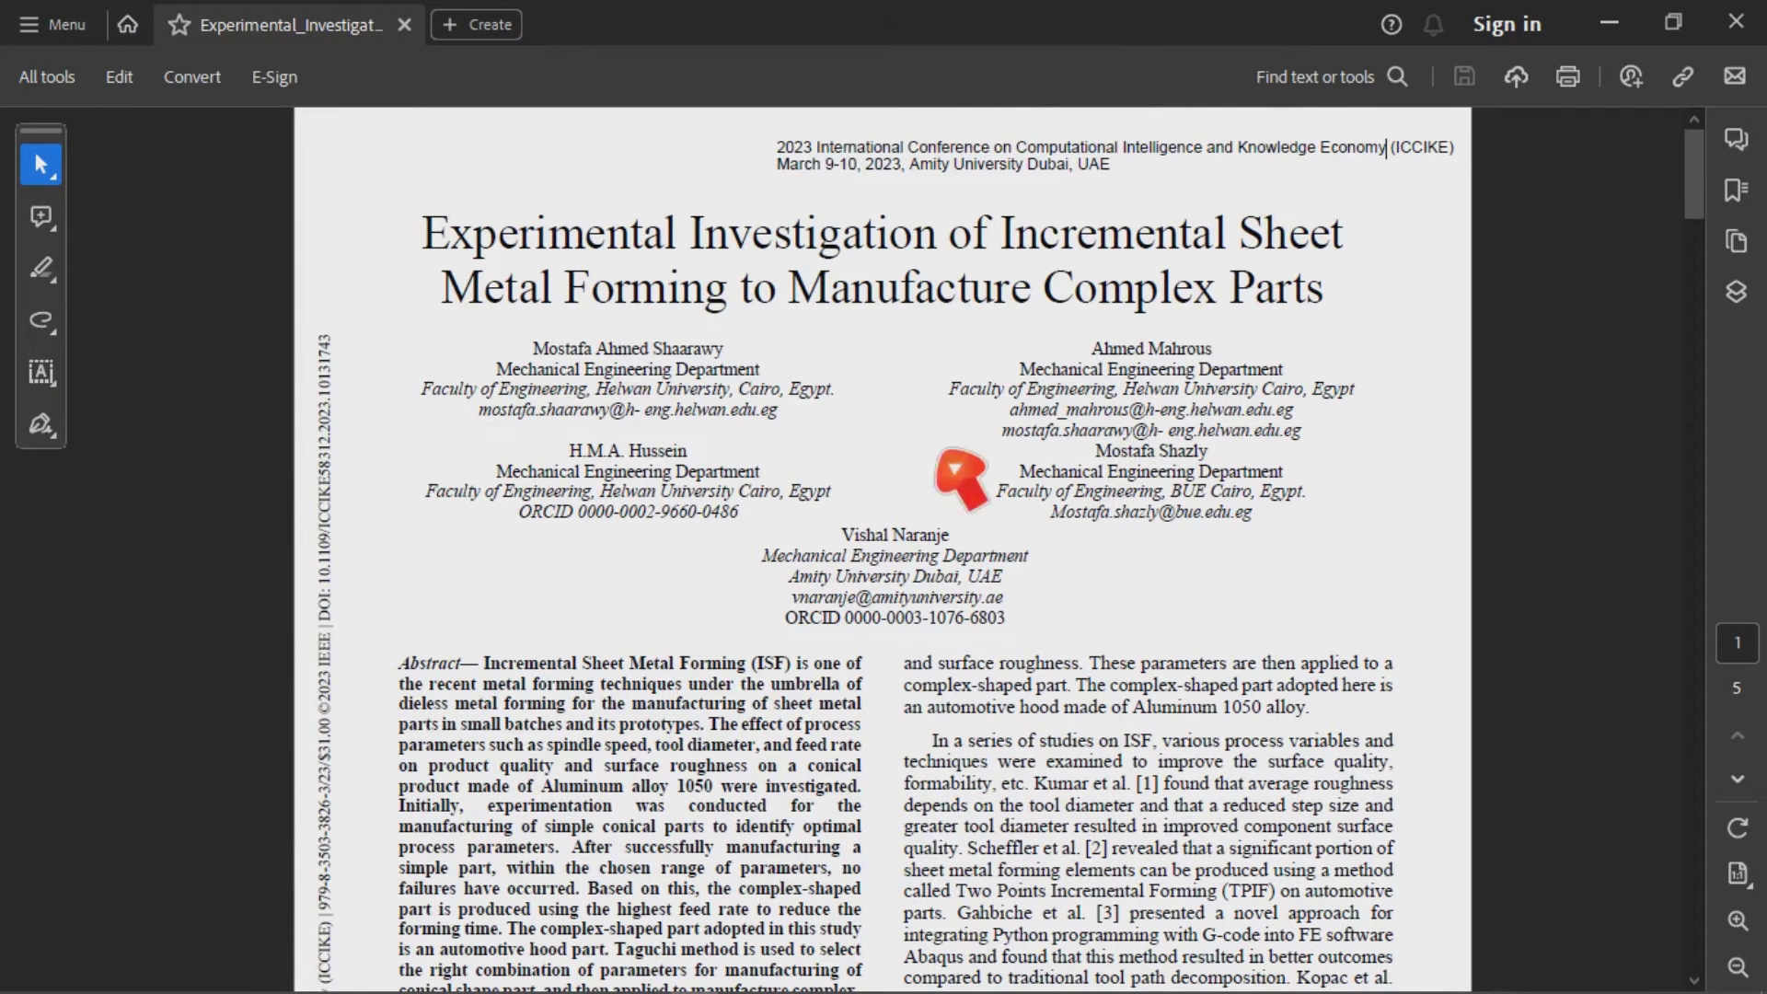
Compare the conference paper's title and author blocks with conference-template-a4.docx in Word, and return to the PDF in Acrobat.
mouse_move(722, 984)
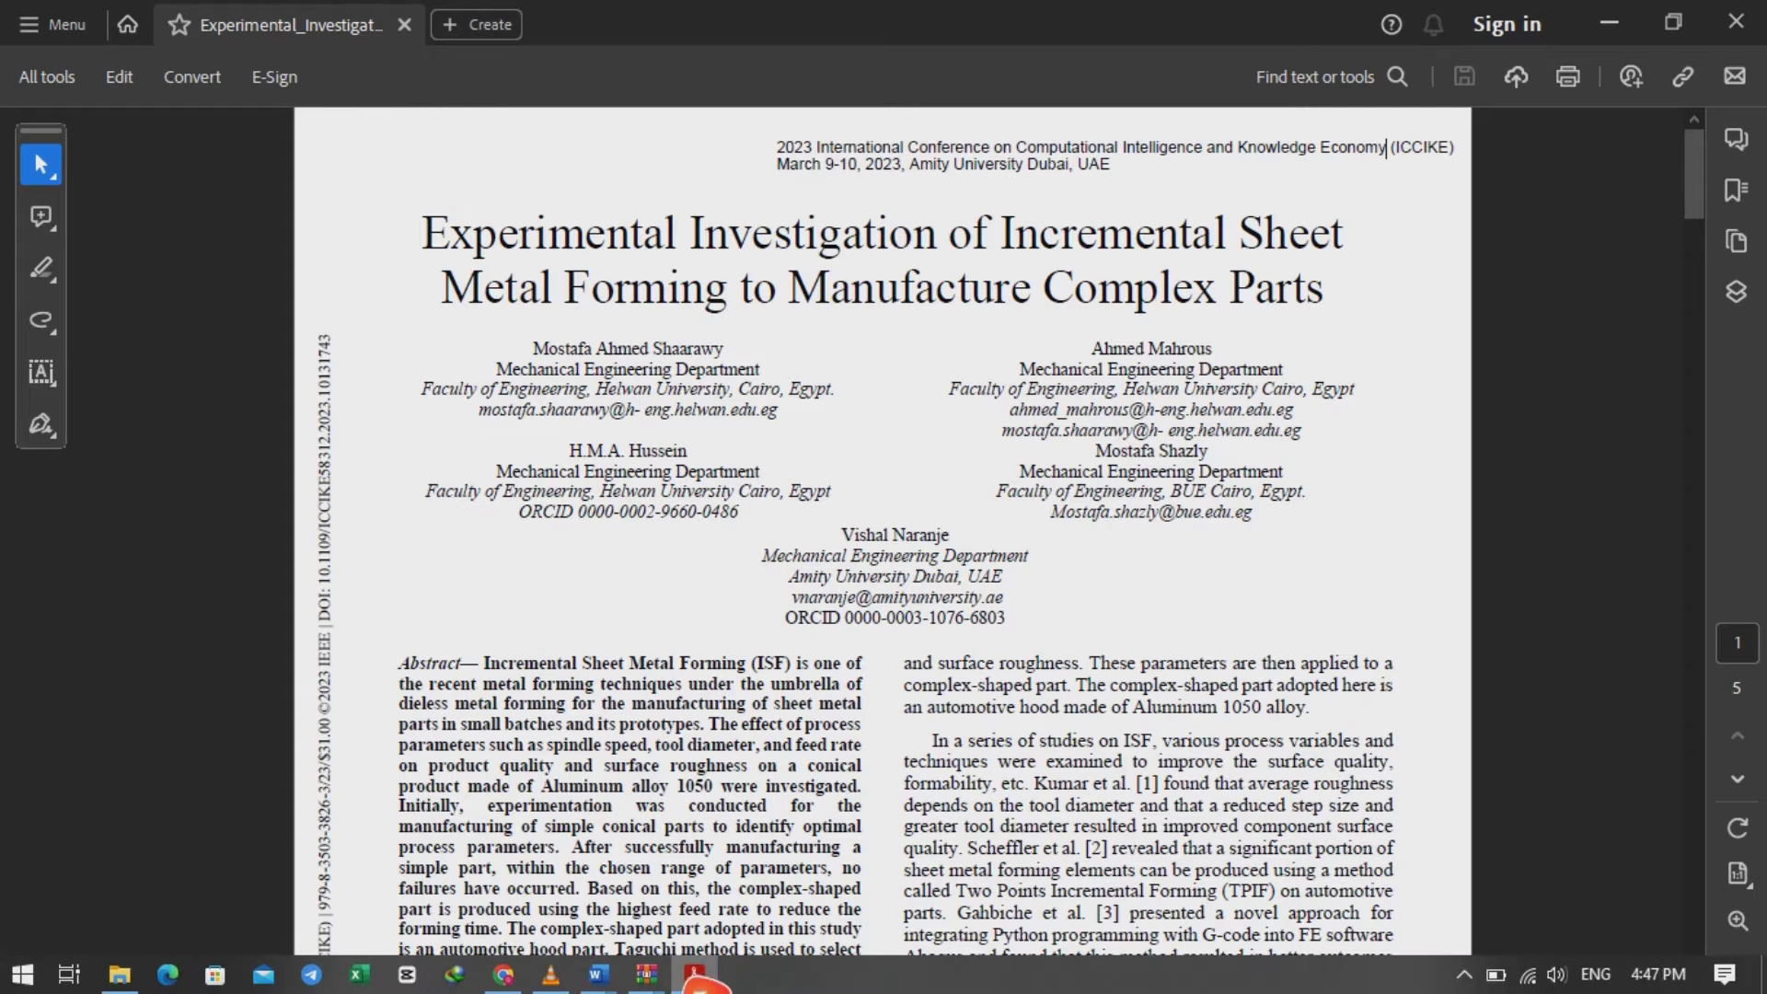
mouse_move(649, 982)
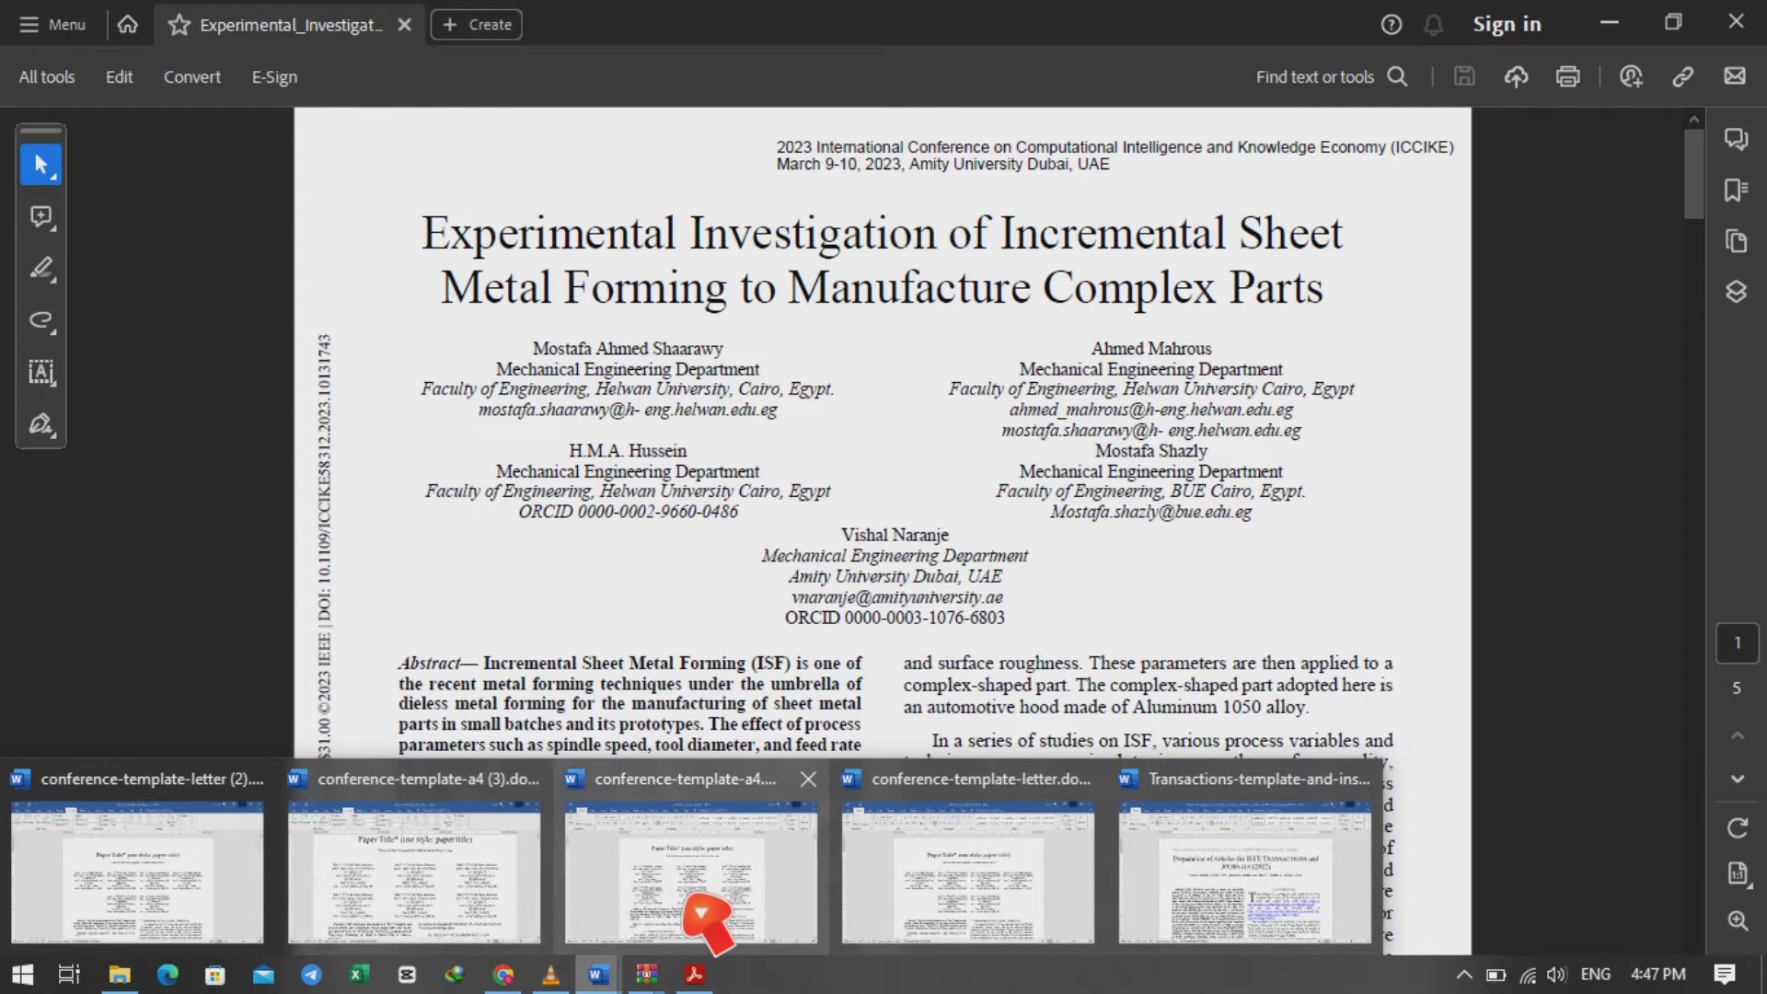
click(710, 919)
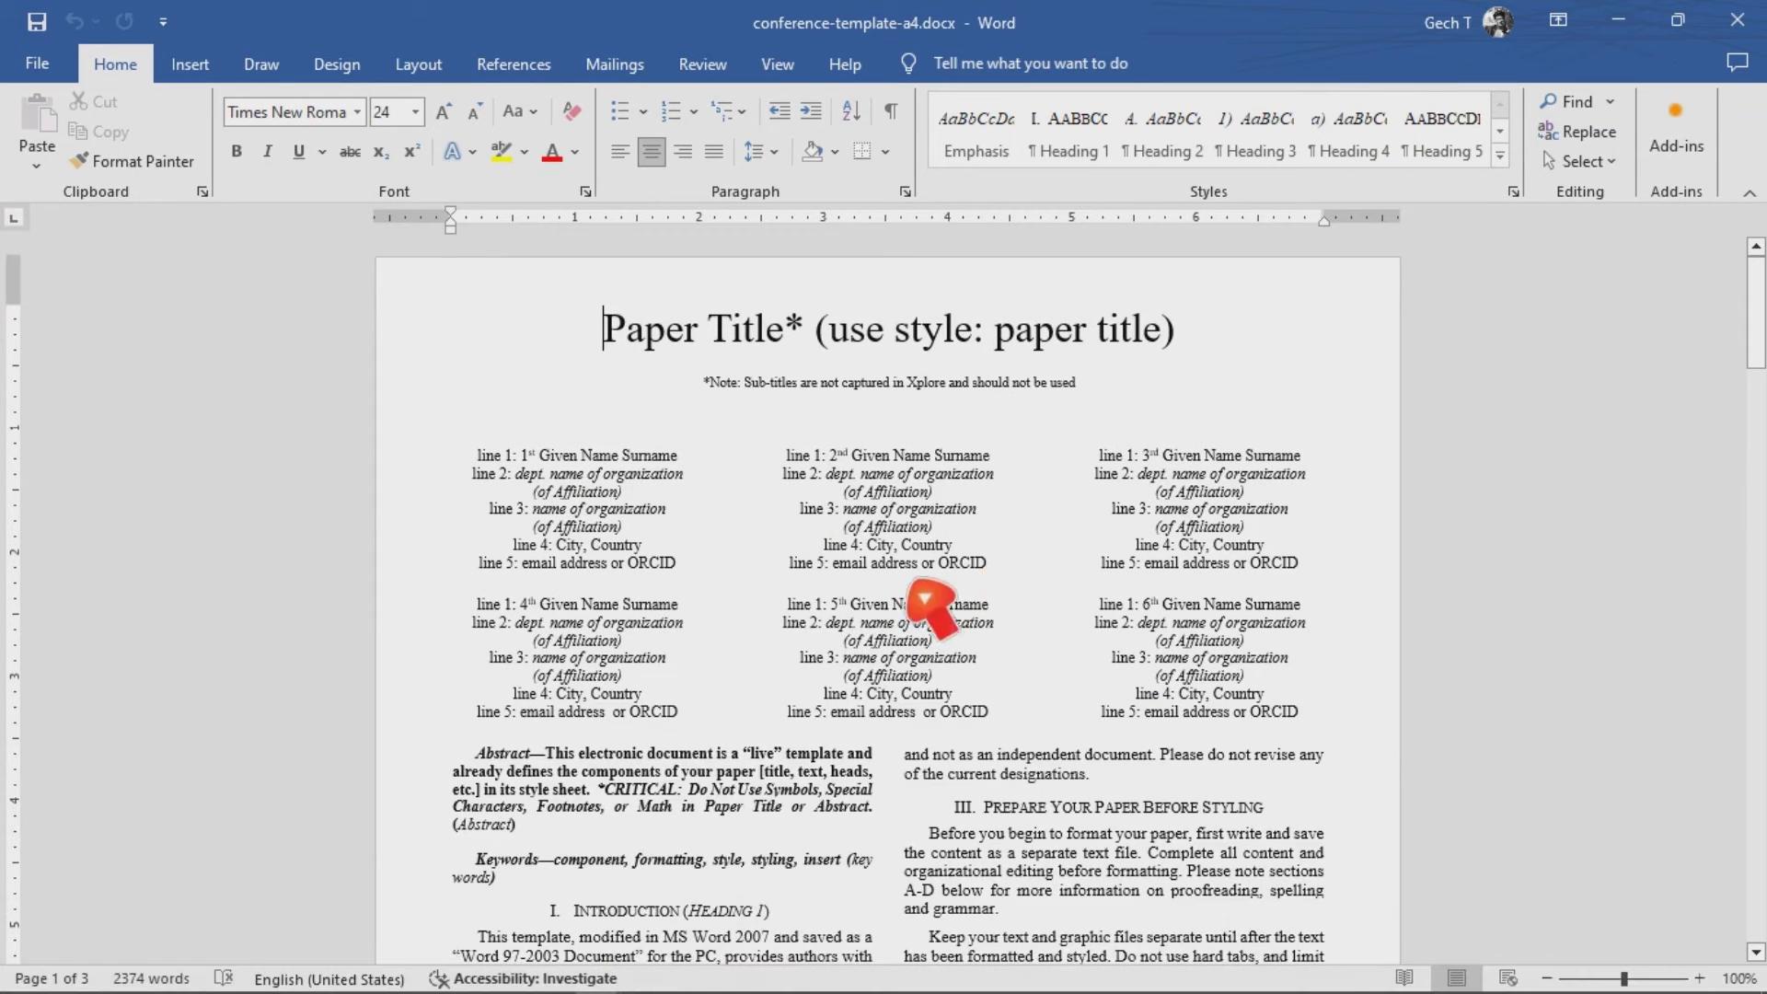
click(1633, 32)
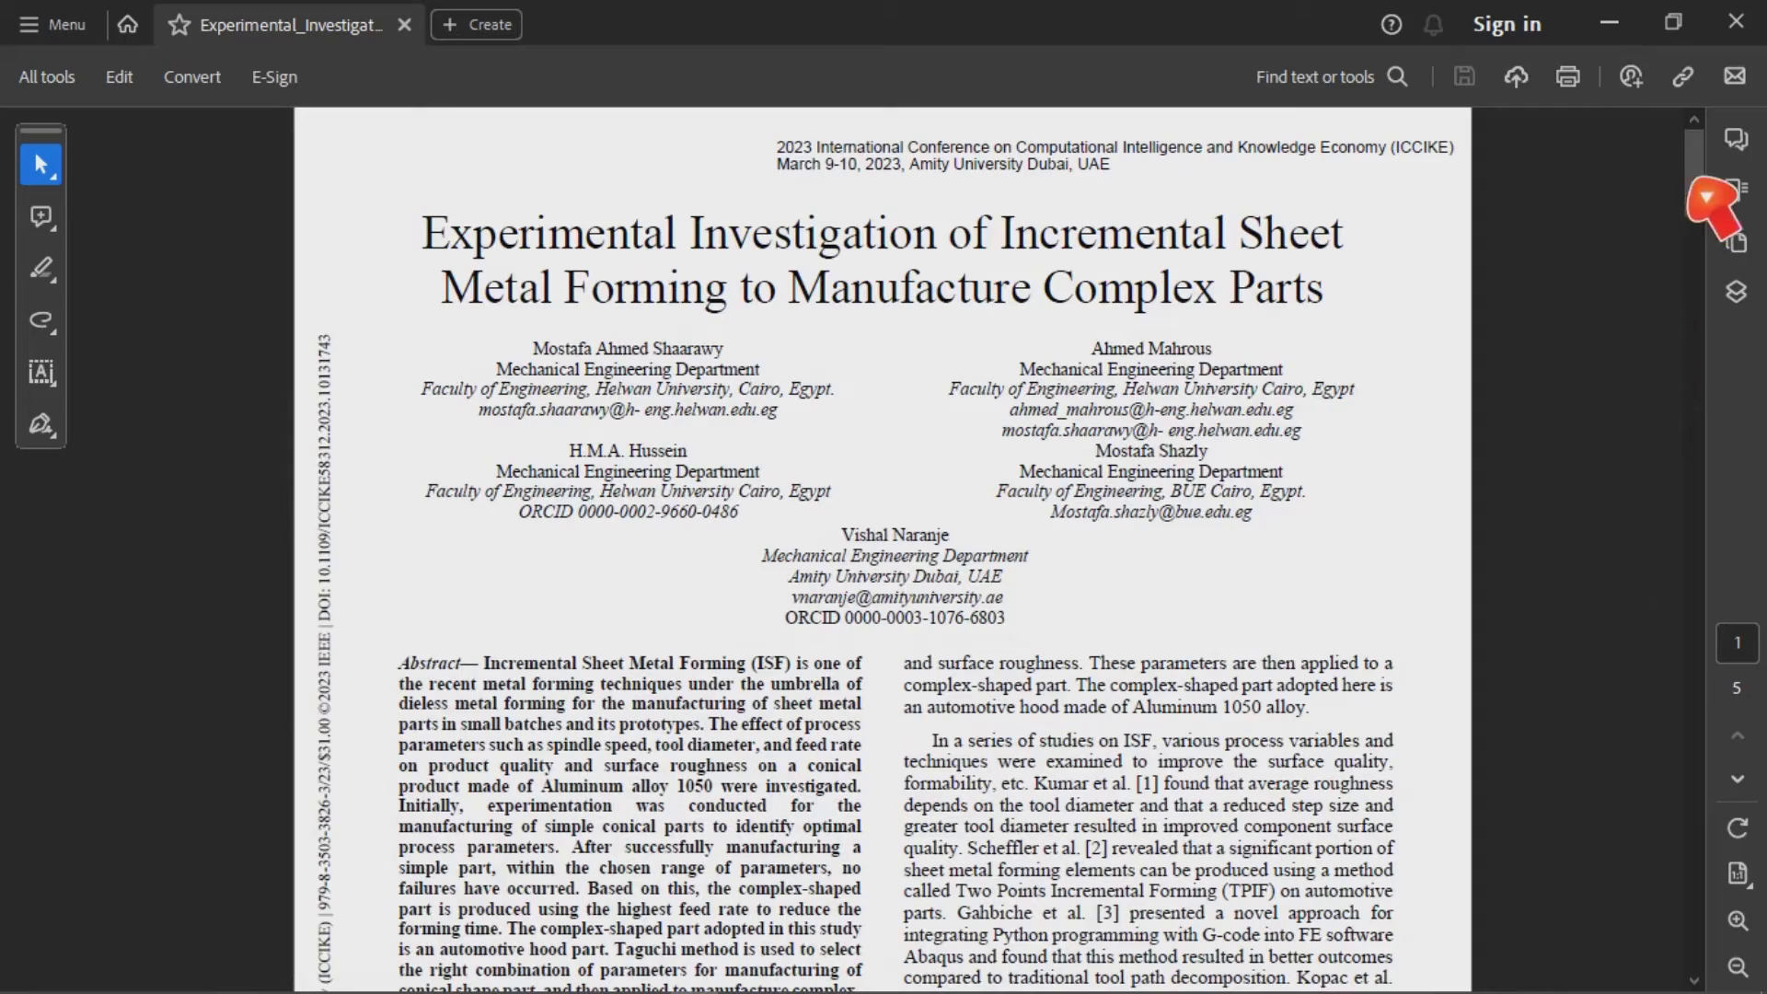
drag(1717, 189, 1628, 185)
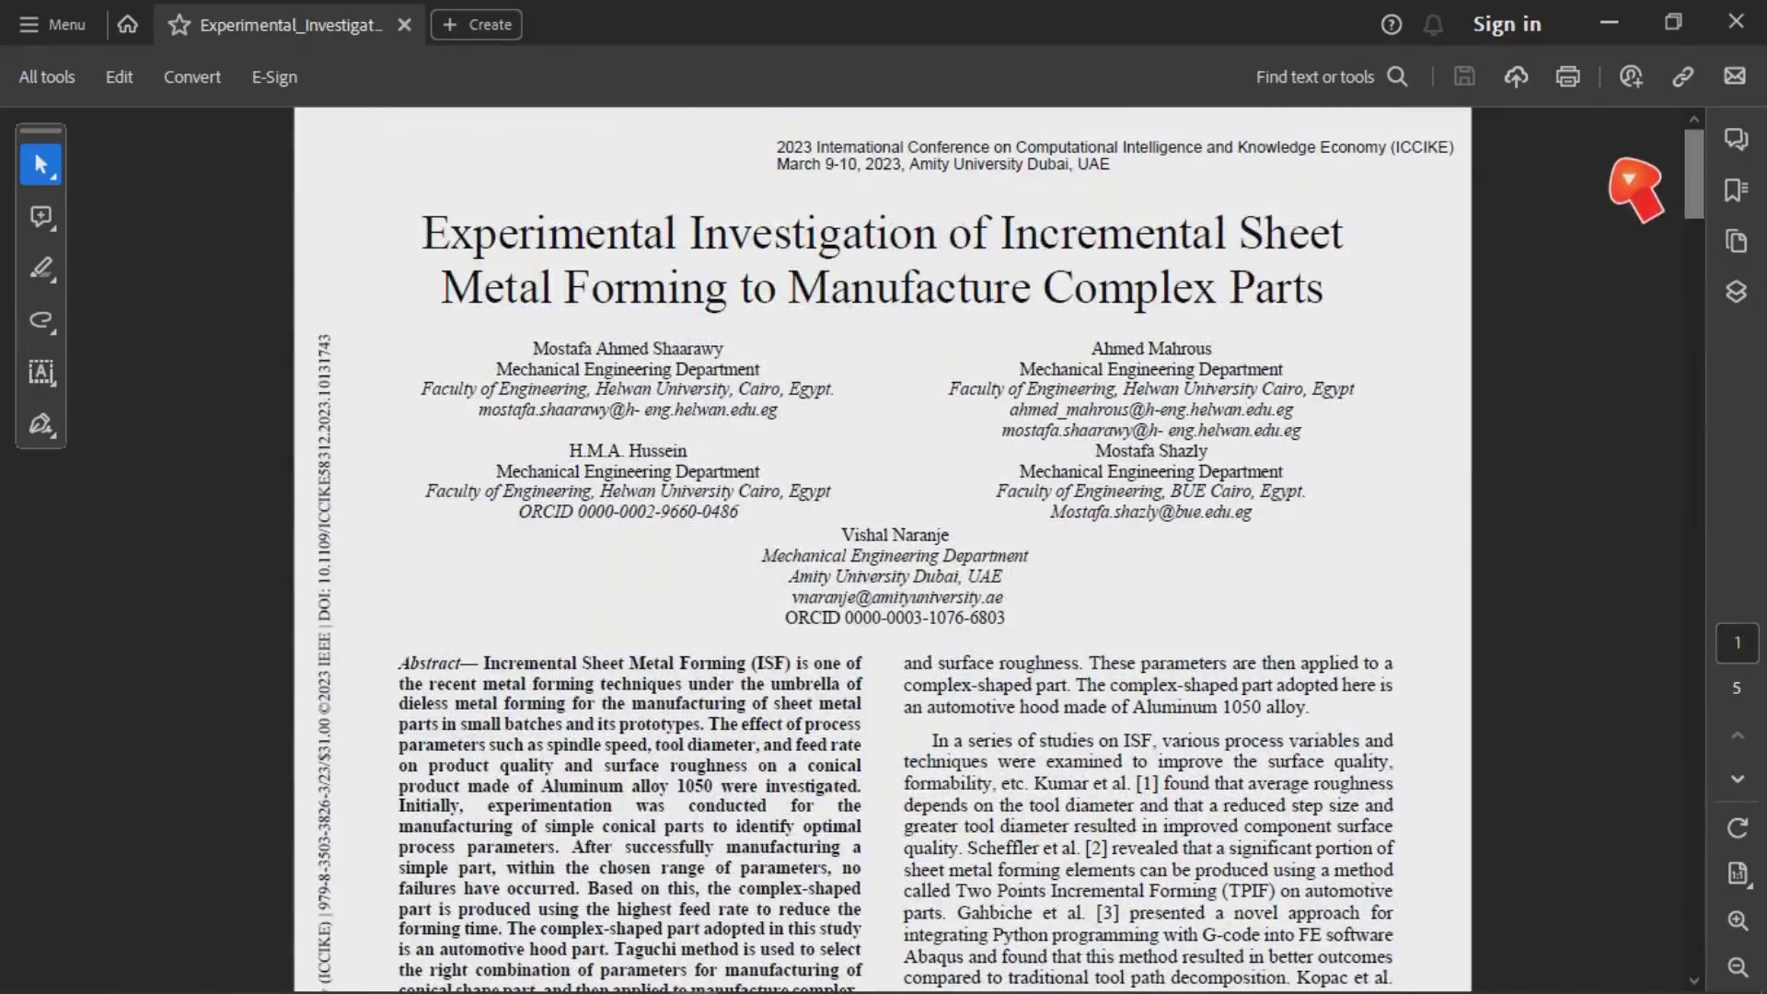
Minimize Acrobat, open the A_Comprehensive_Review_of_Axial-Flux journal paper PDF from the IEEE JOURNAL VS CONFERENCE folder, and close the All tools pane.
click(1642, 23)
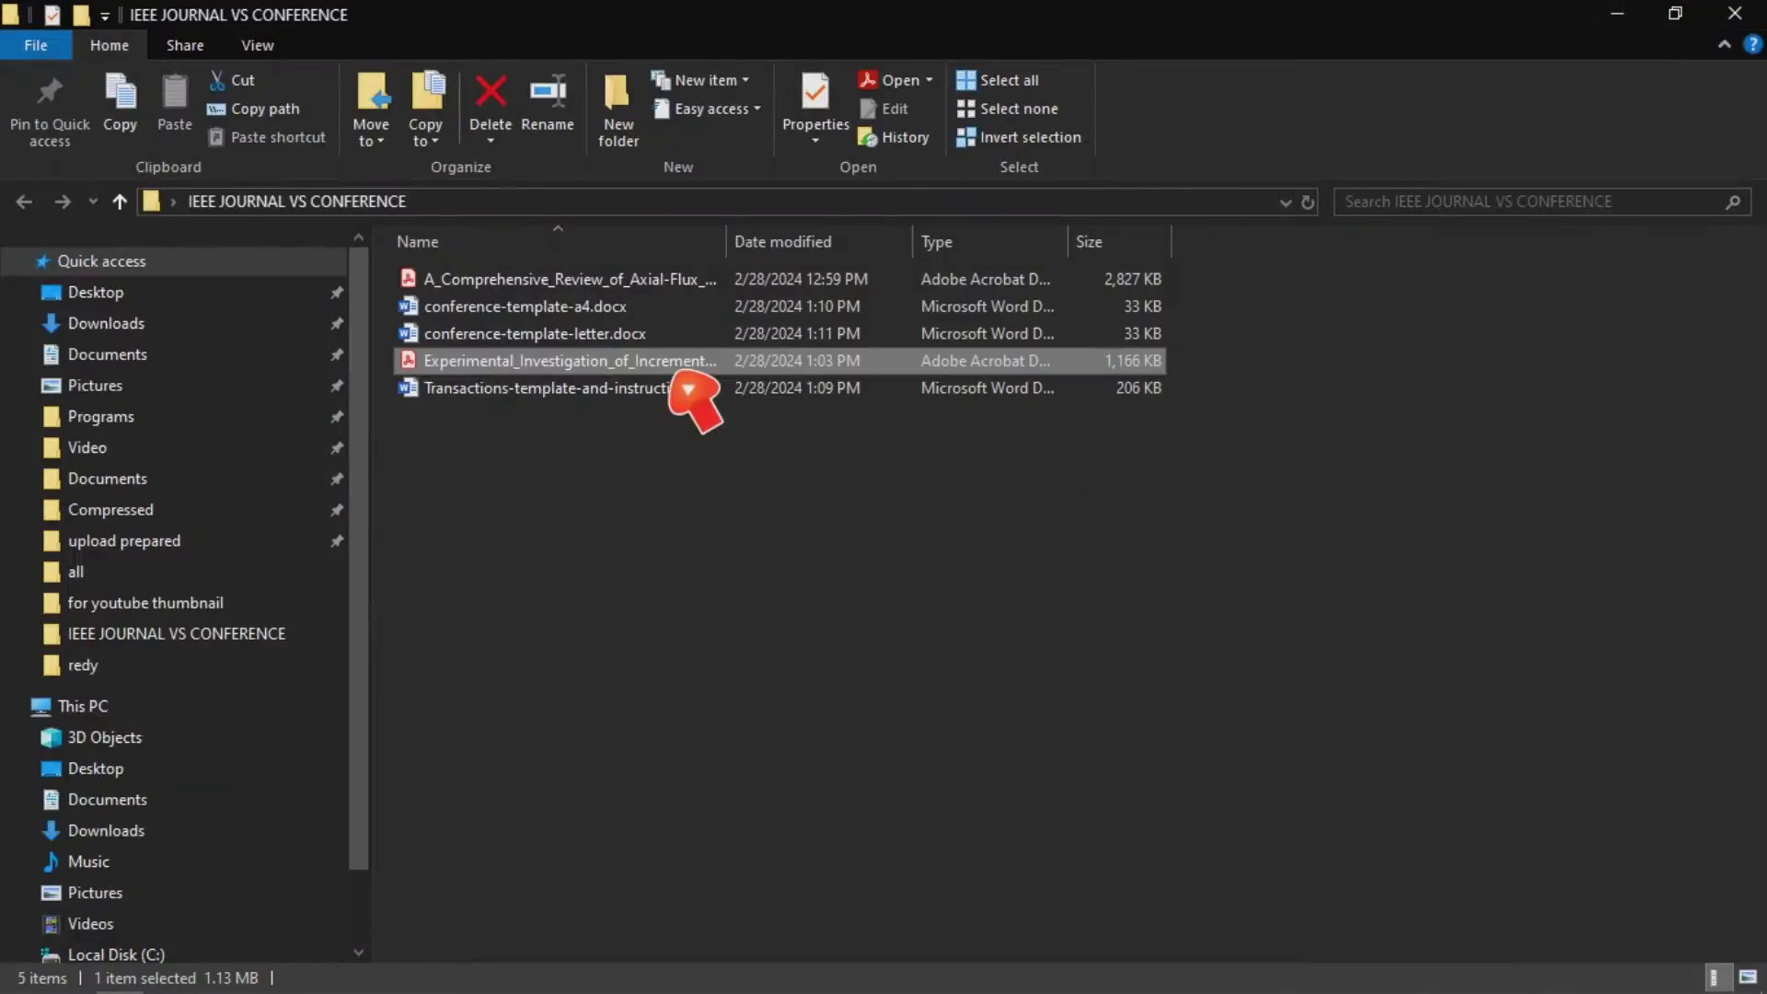
click(560, 311)
key(Up)
key(Return)
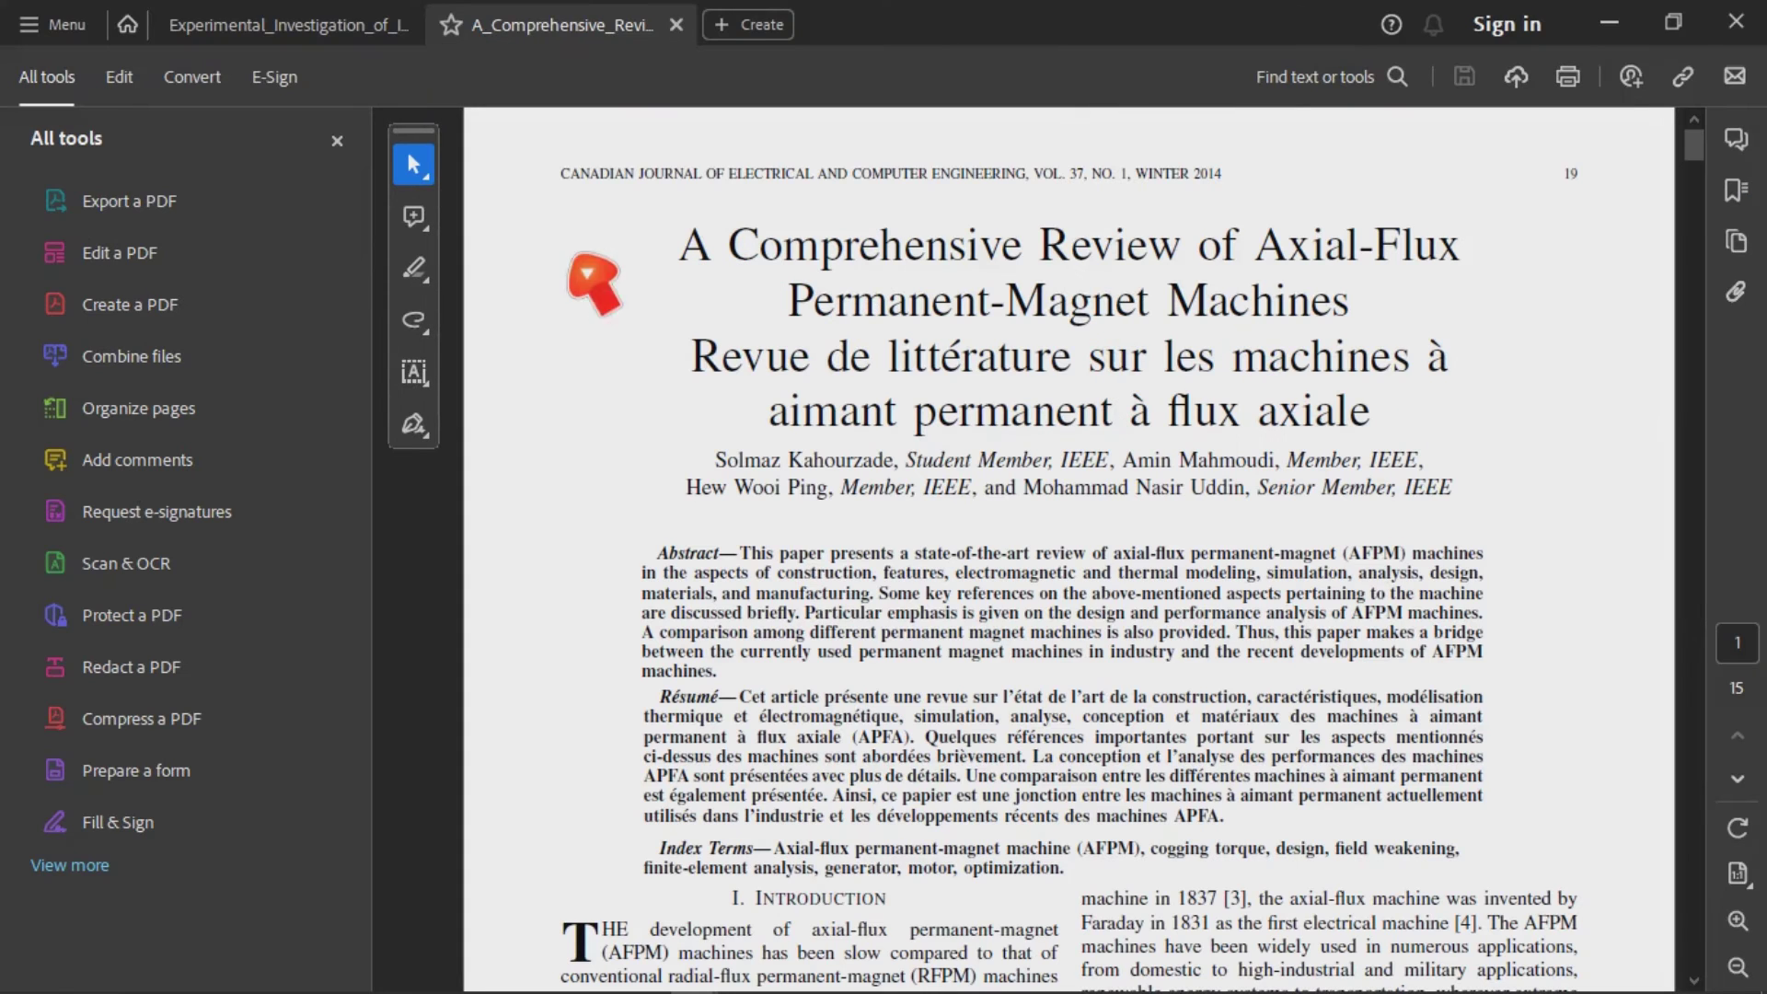
click(337, 140)
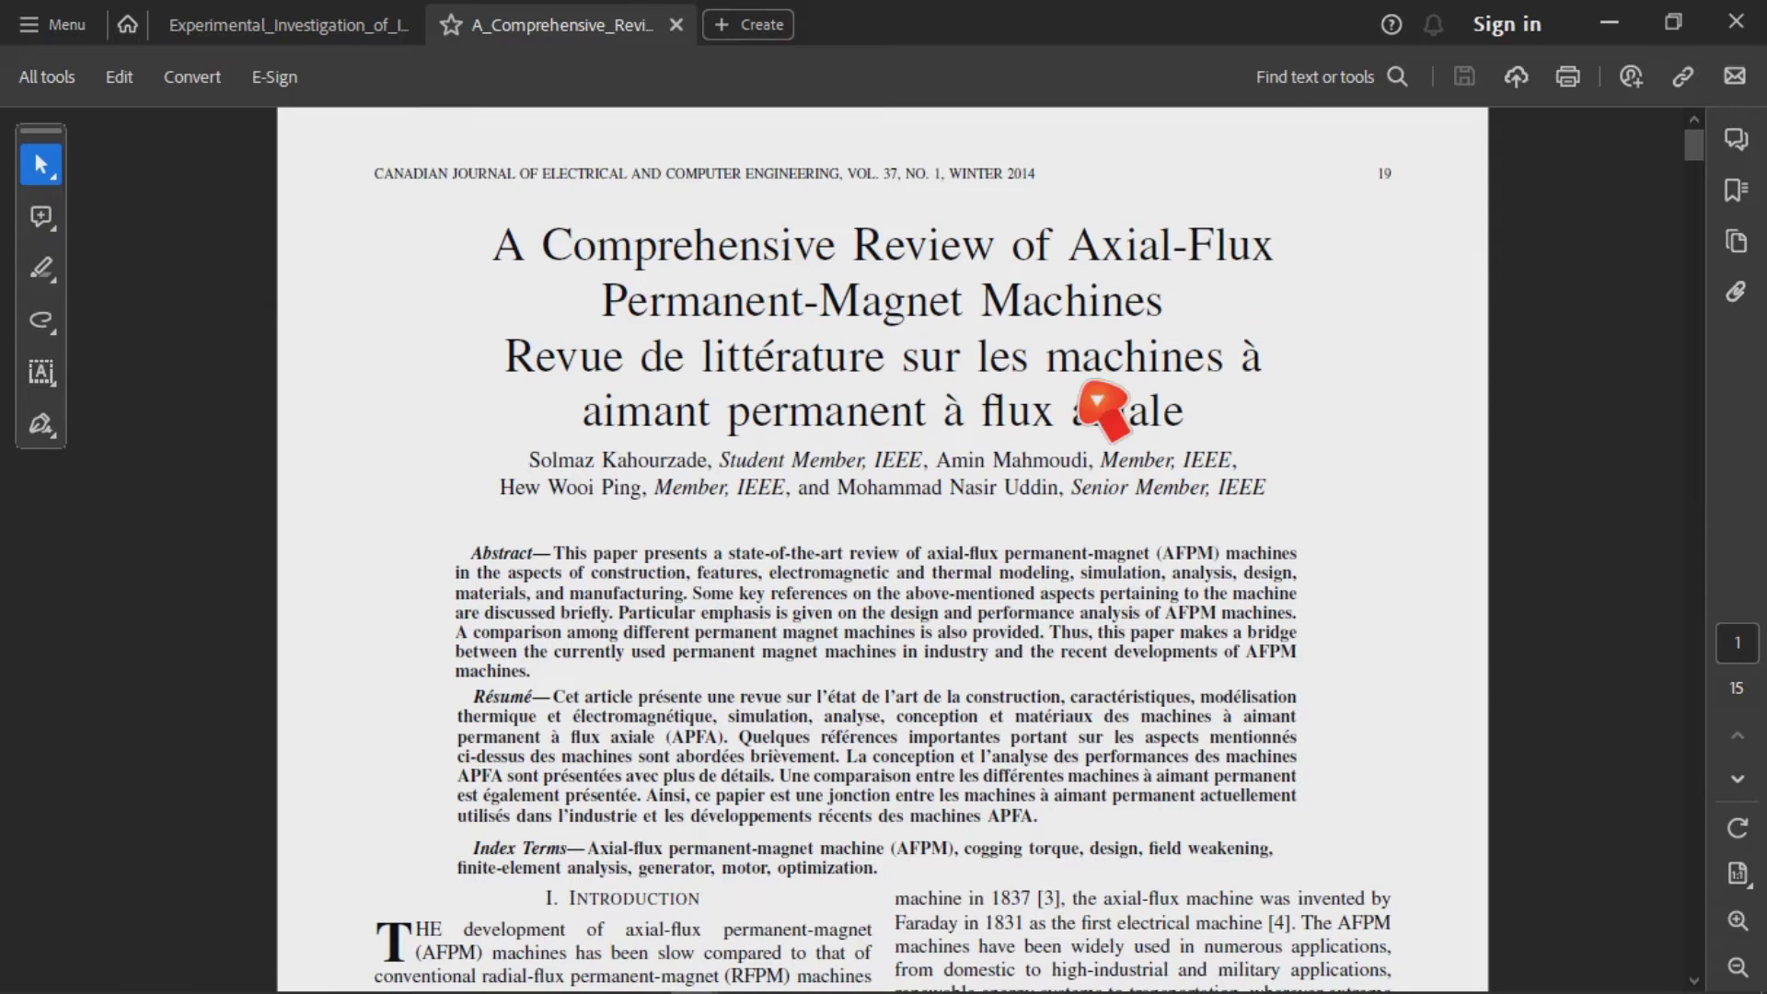
Examine the journal paper's author lines and the drop cap opening its Introduction by selecting each of them.
drag(561, 488, 1340, 513)
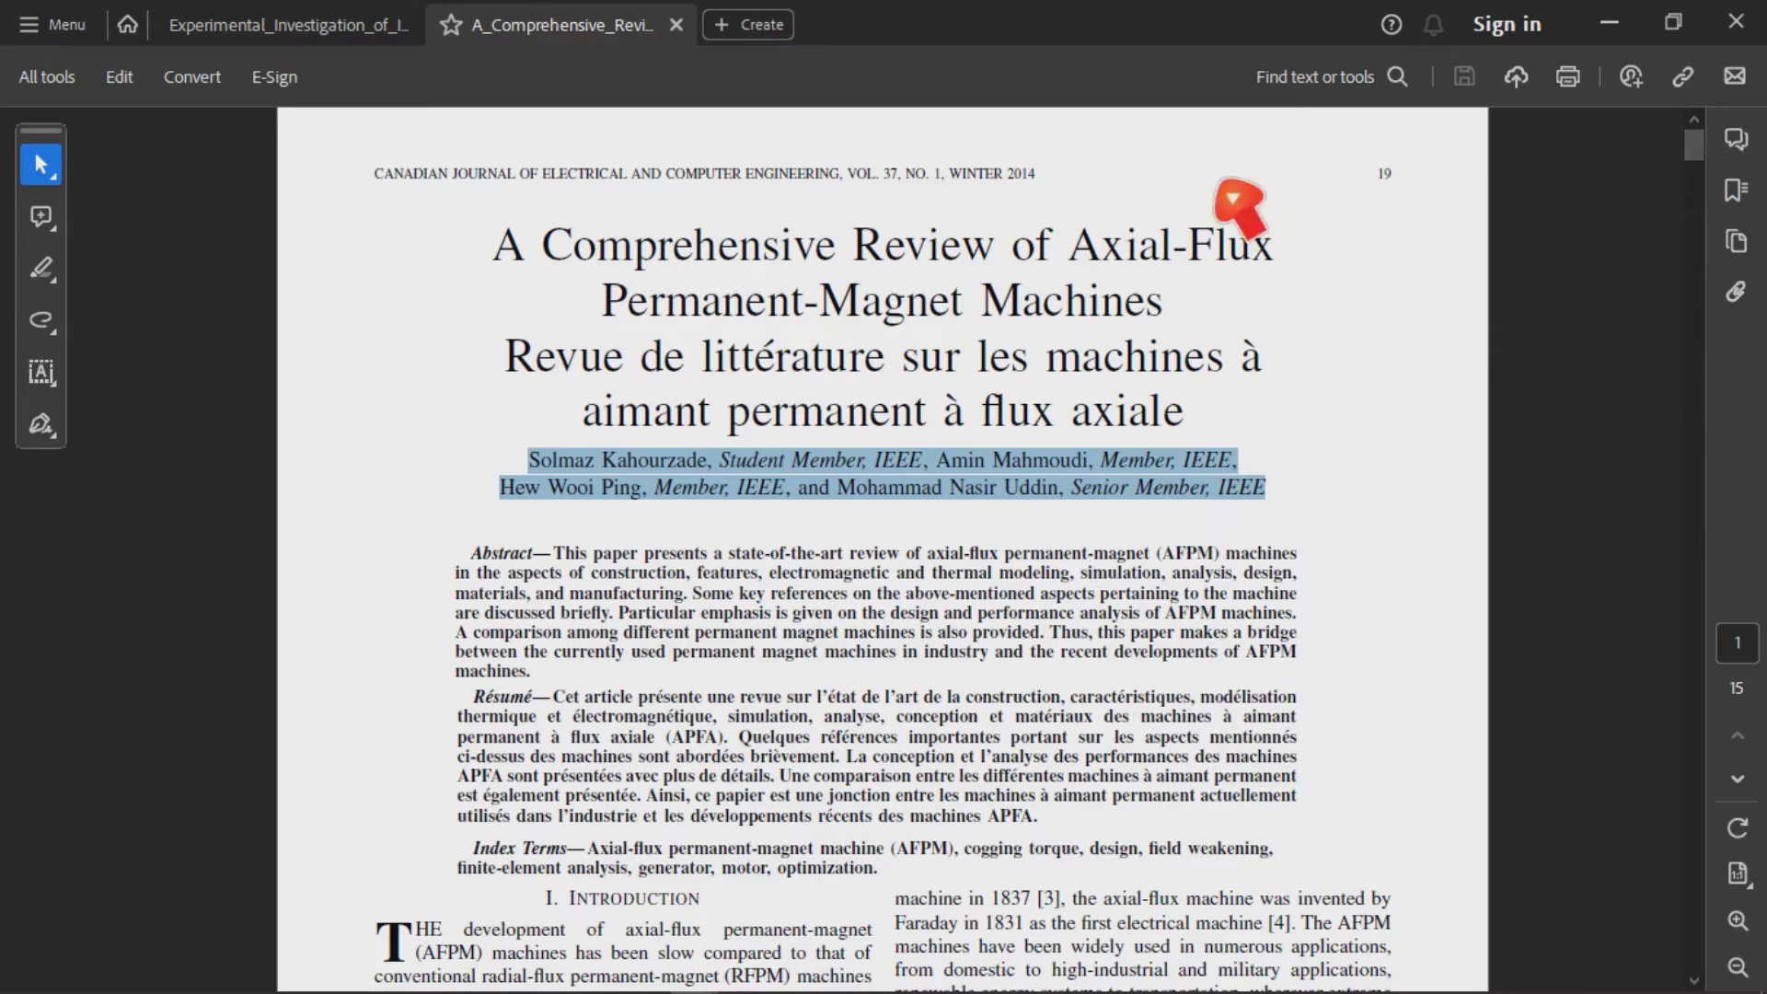
scroll(1721, 174, down, 10)
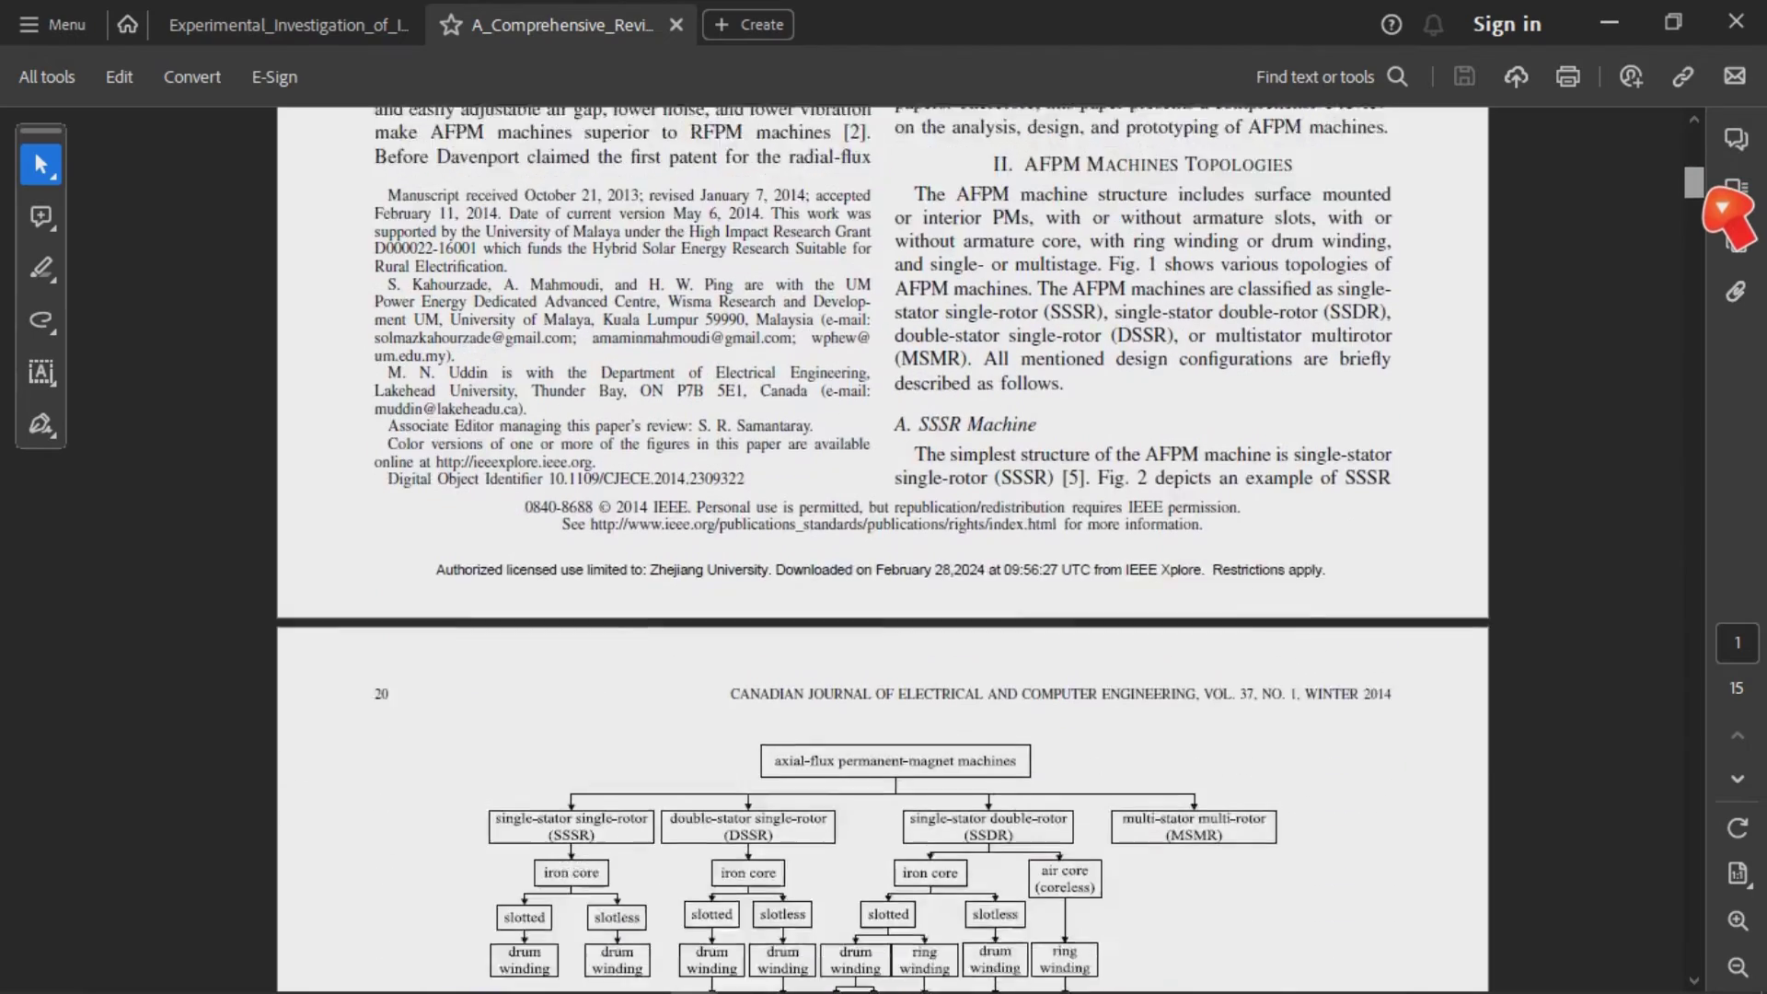
scroll(1723, 180, up, 5)
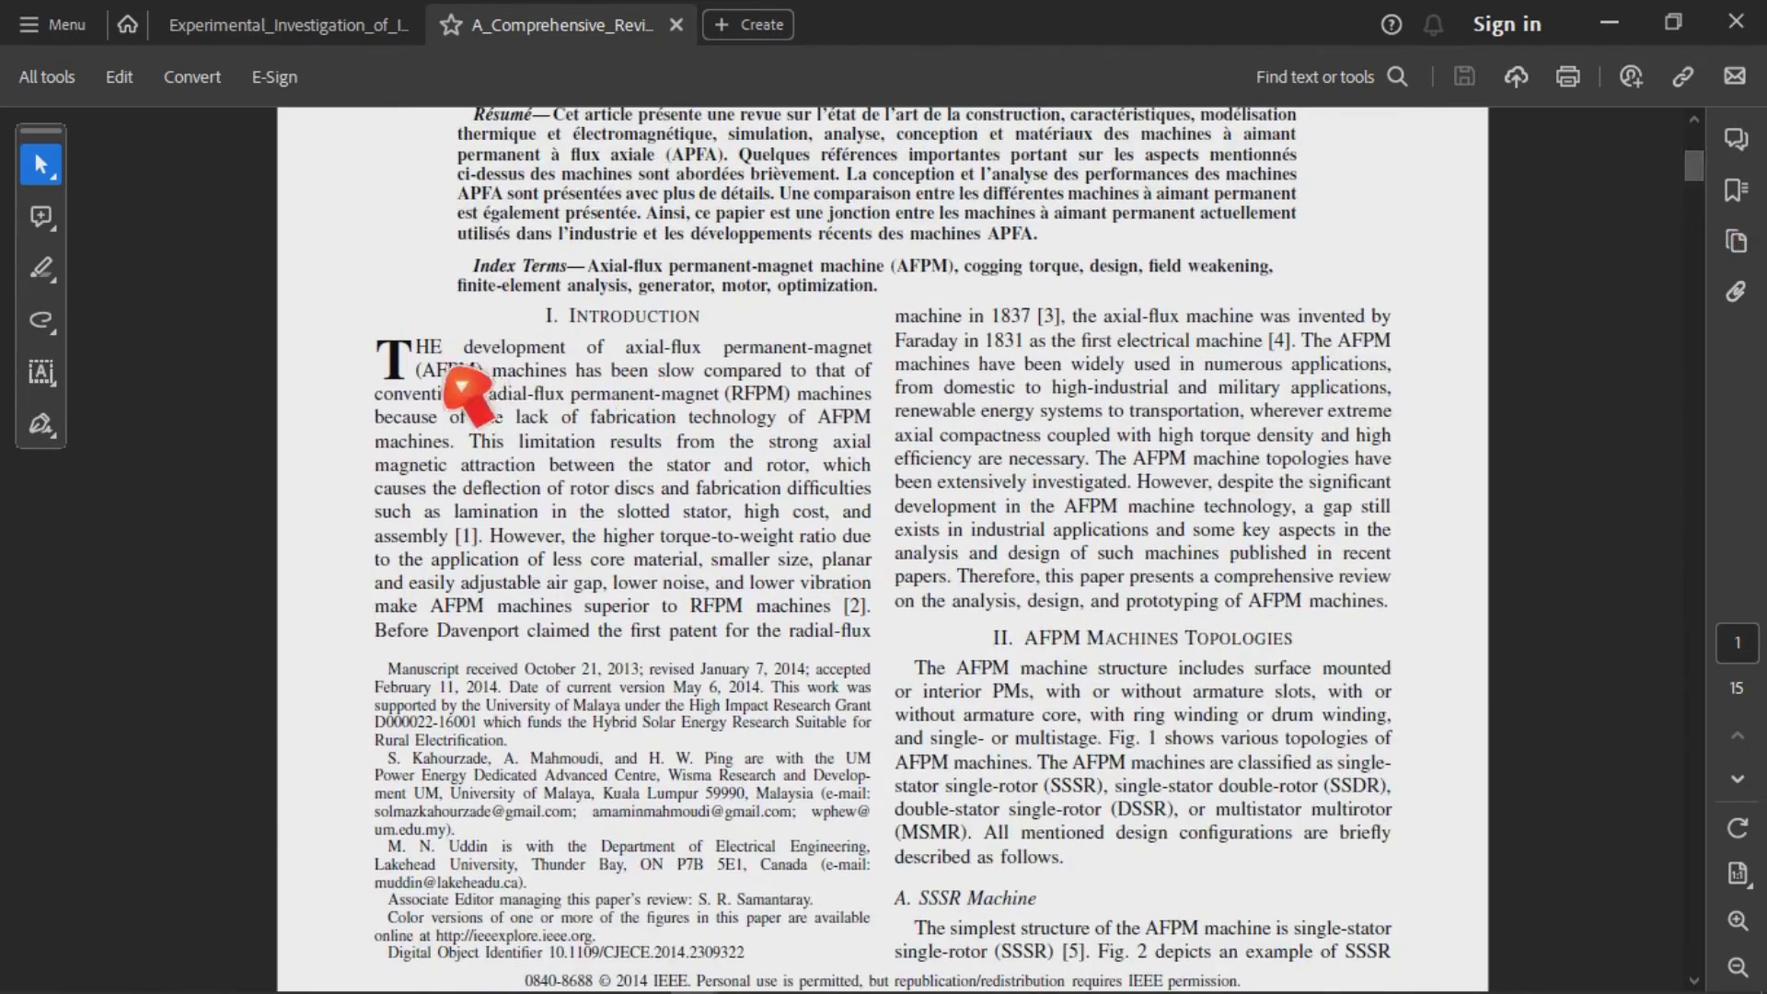
drag(394, 368, 529, 398)
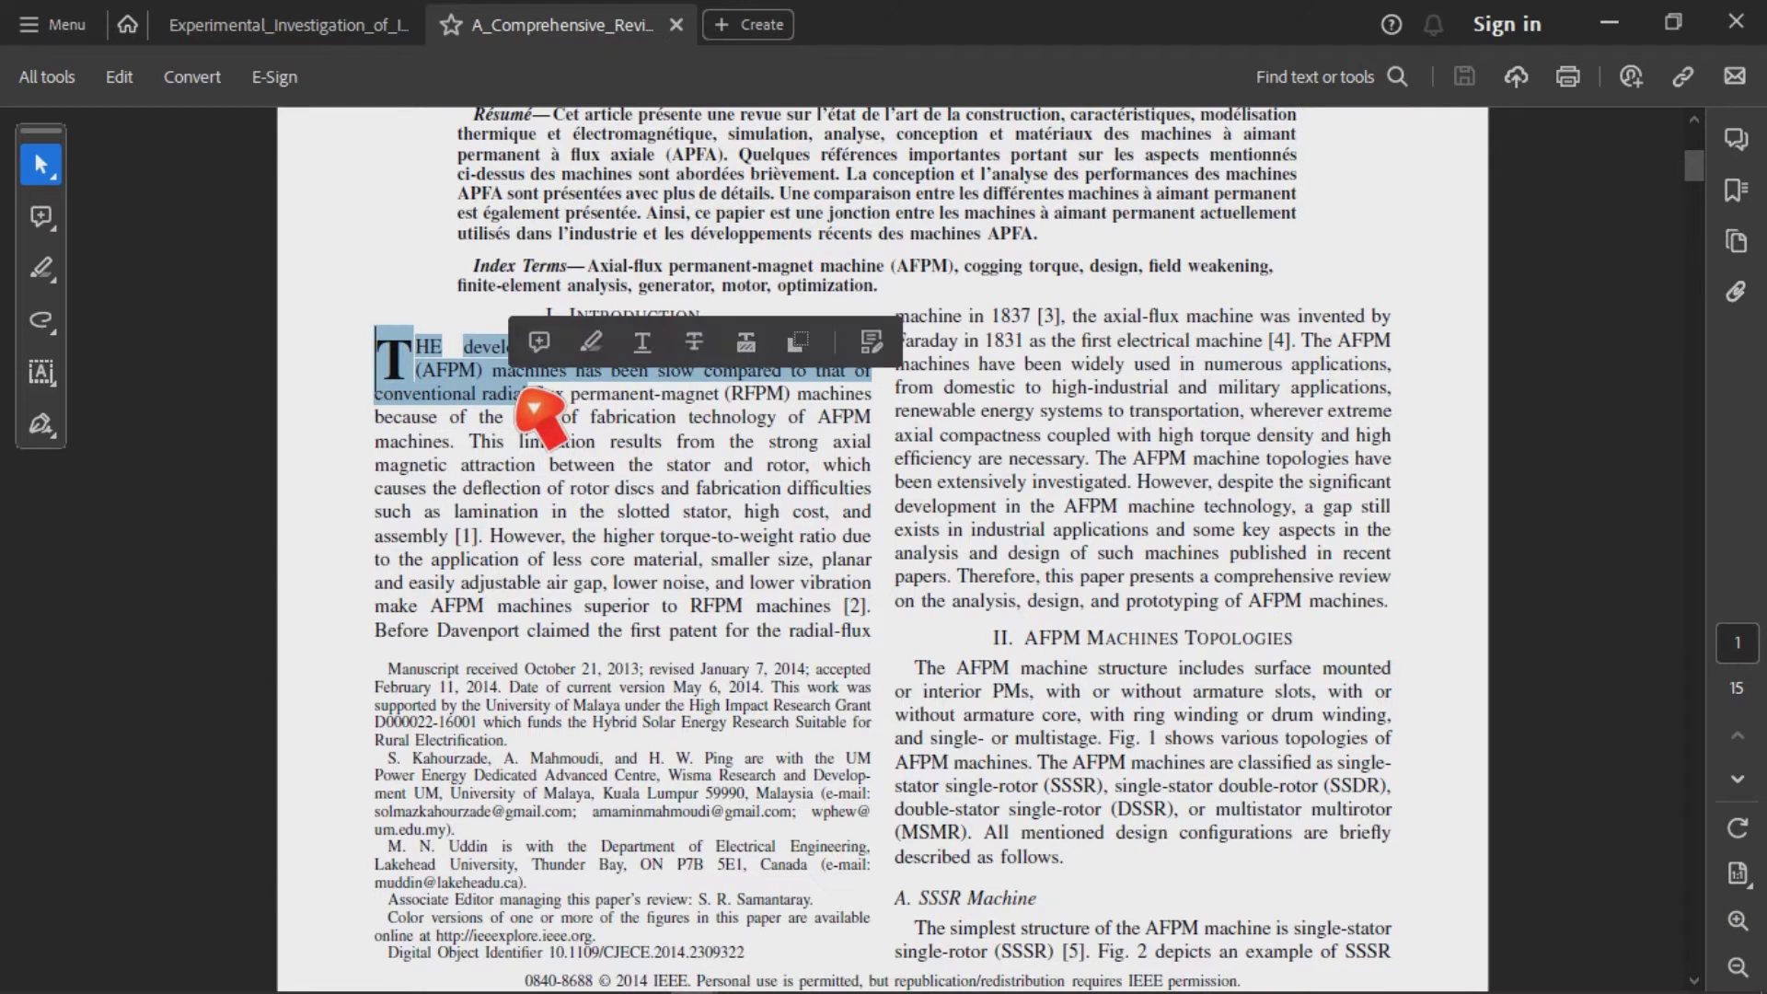
Switch to the Transactions template in Word and select the drop cap at the start of its Introduction for comparison.
mouse_move(626, 987)
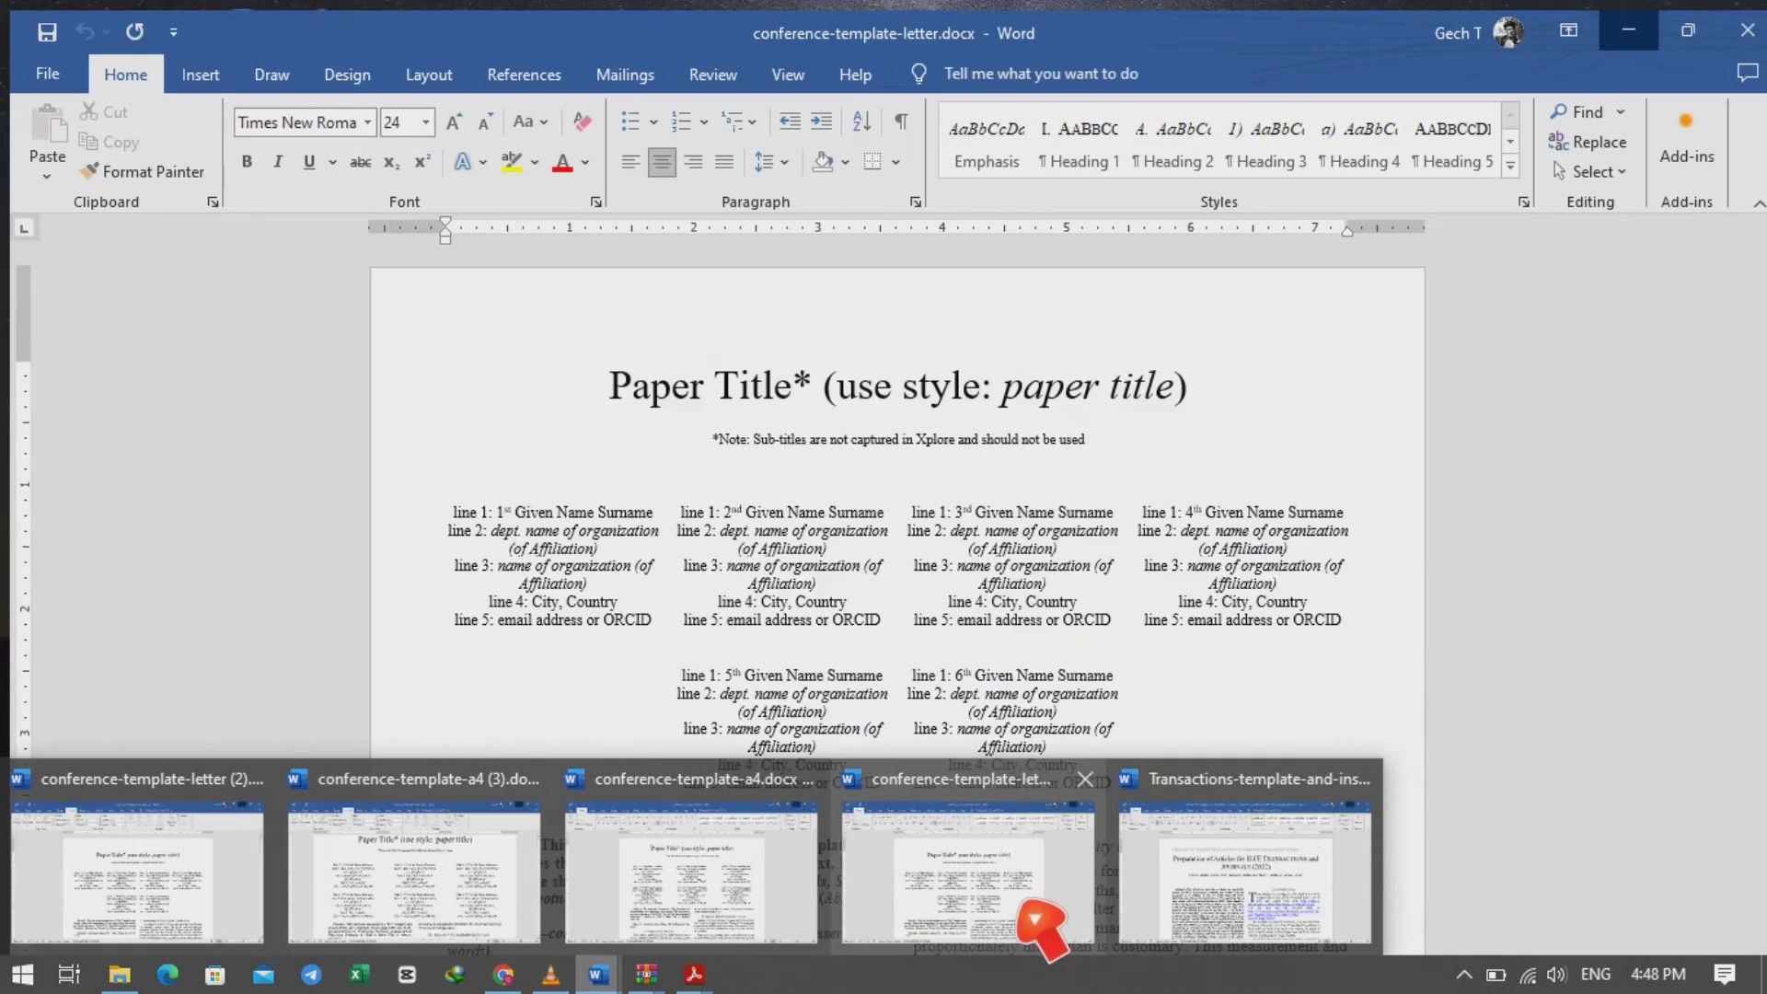
mouse_move(1213, 914)
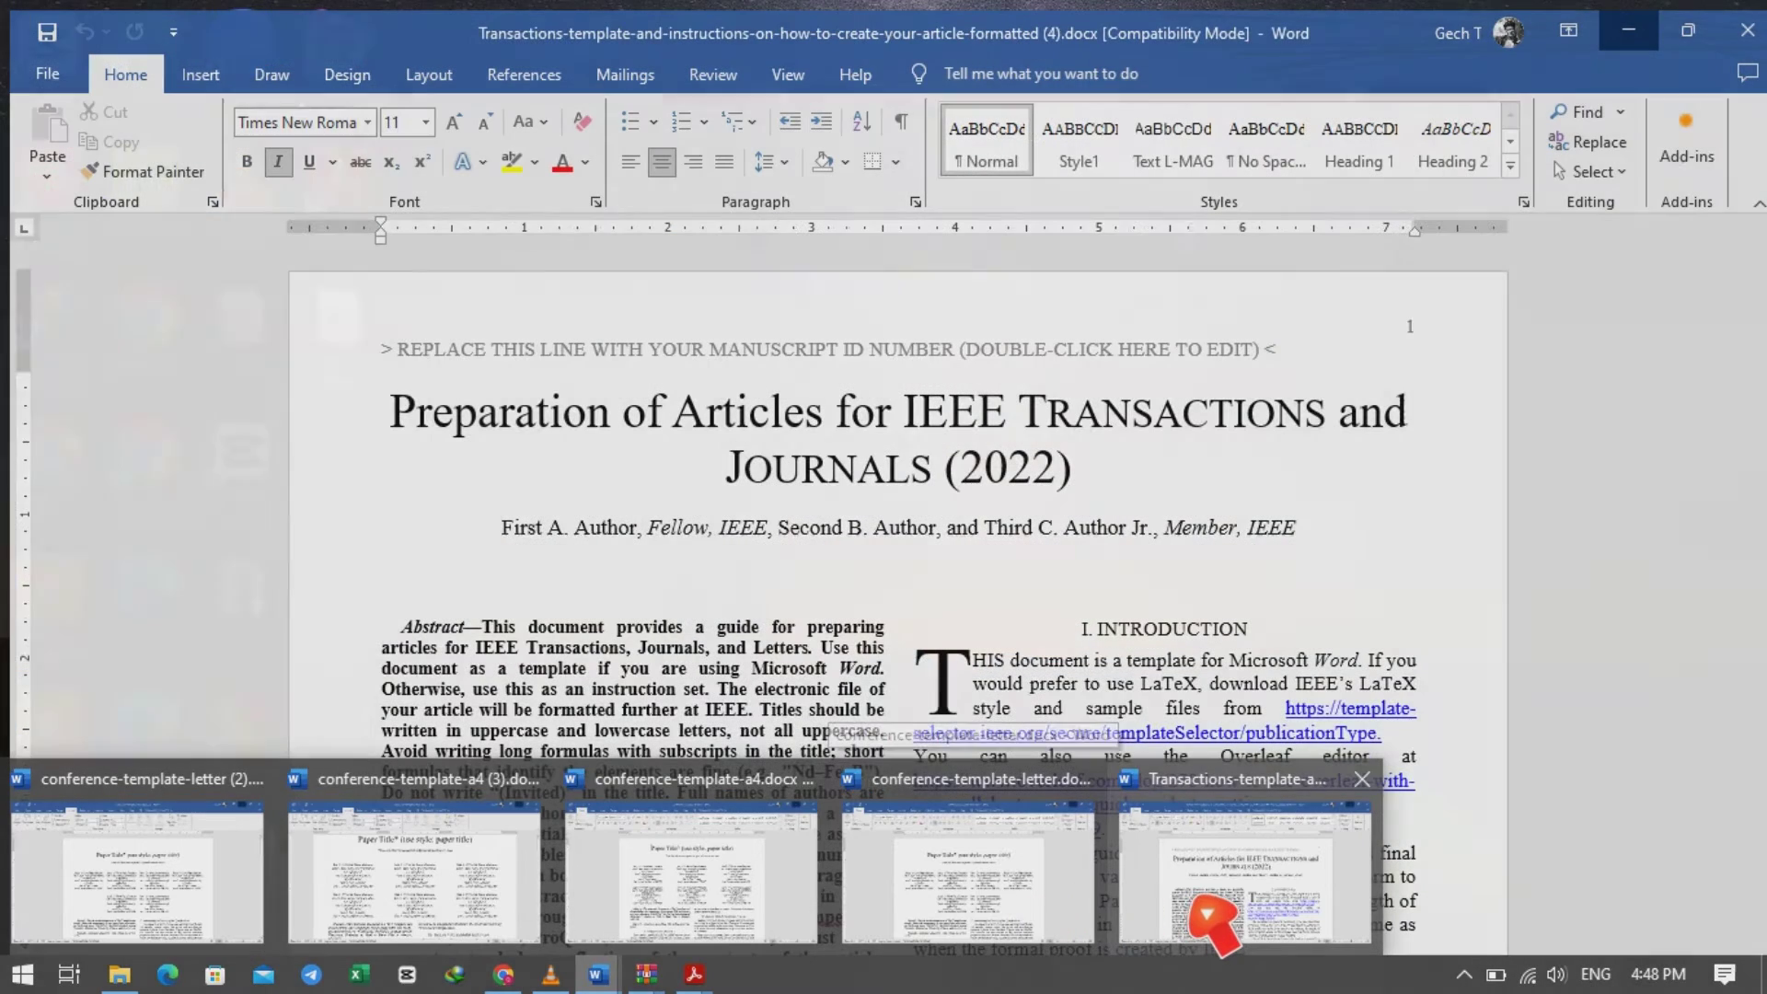
click(1213, 917)
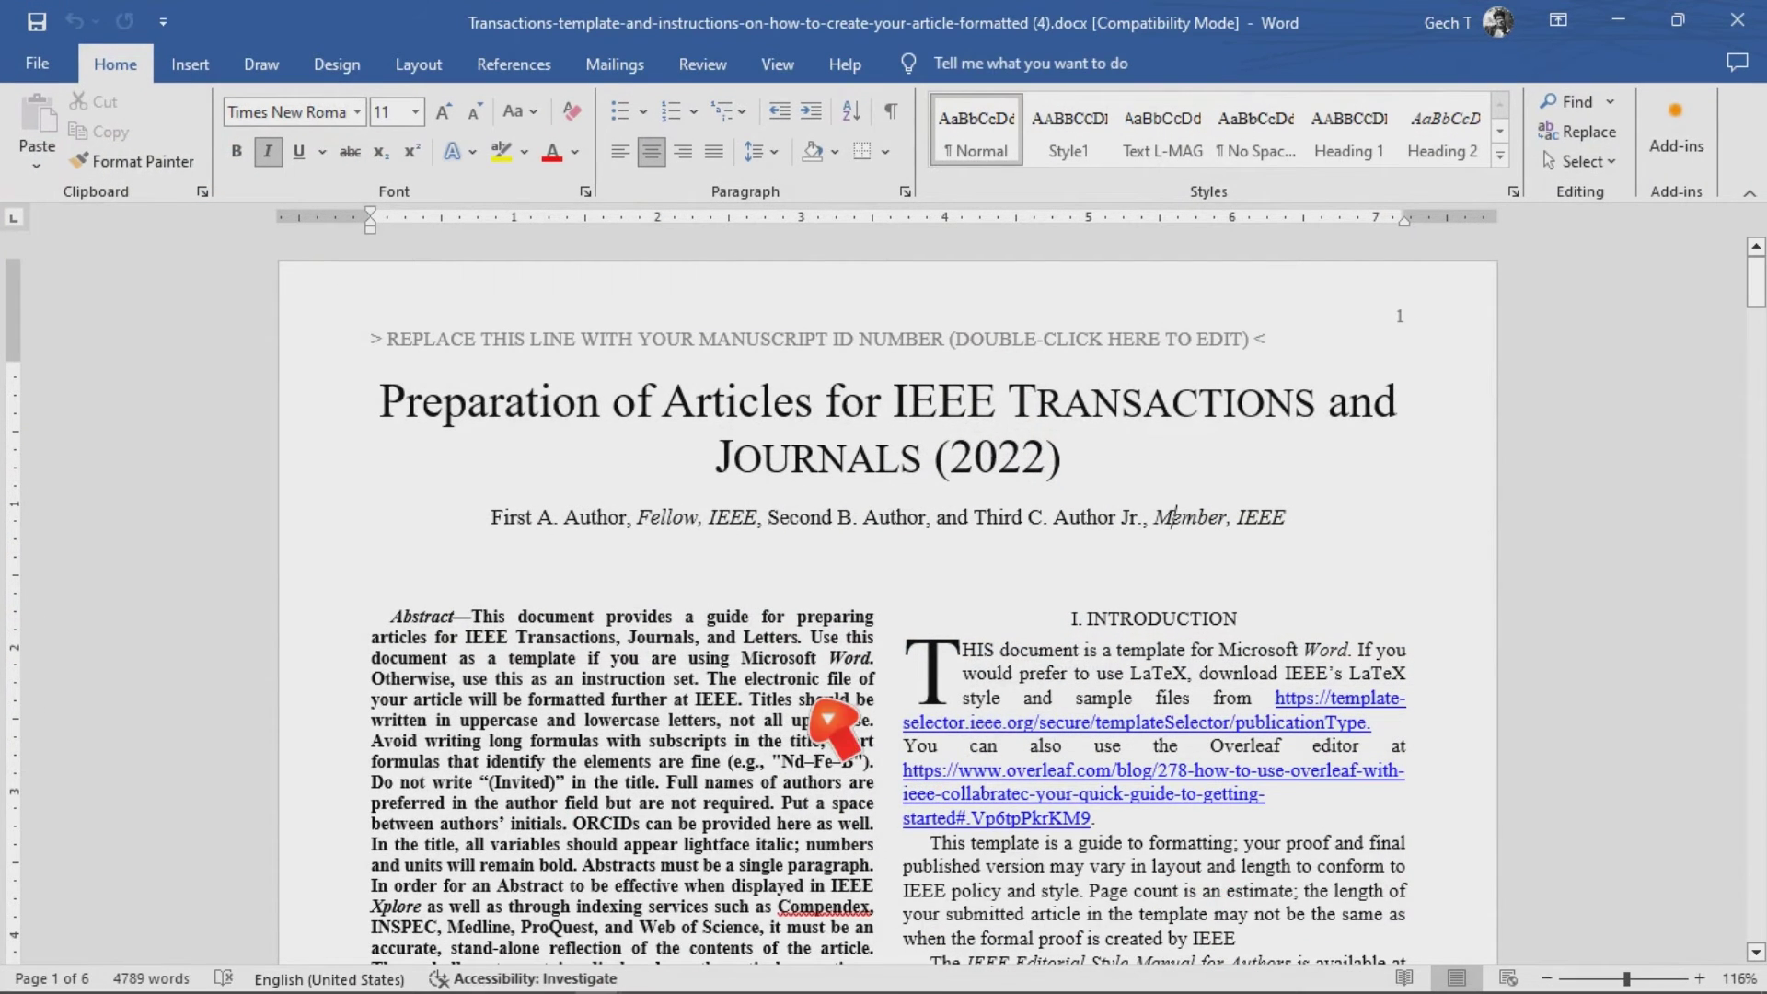
drag(962, 685, 1014, 713)
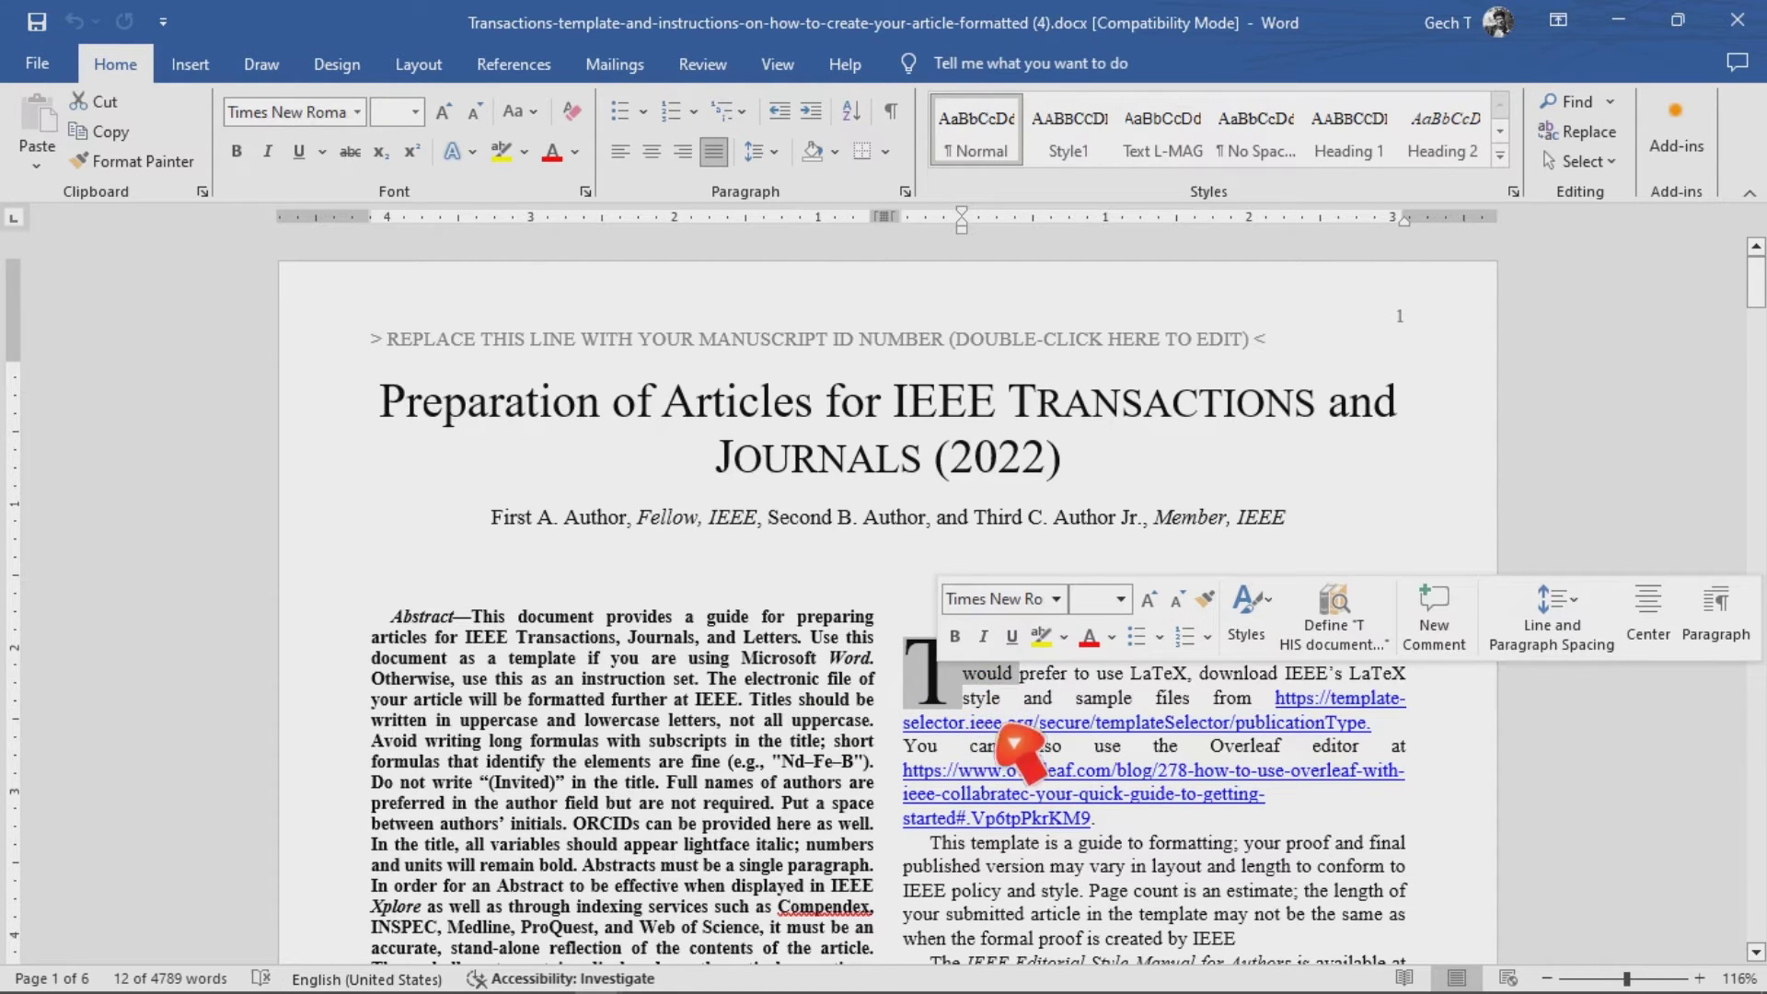
click(996, 722)
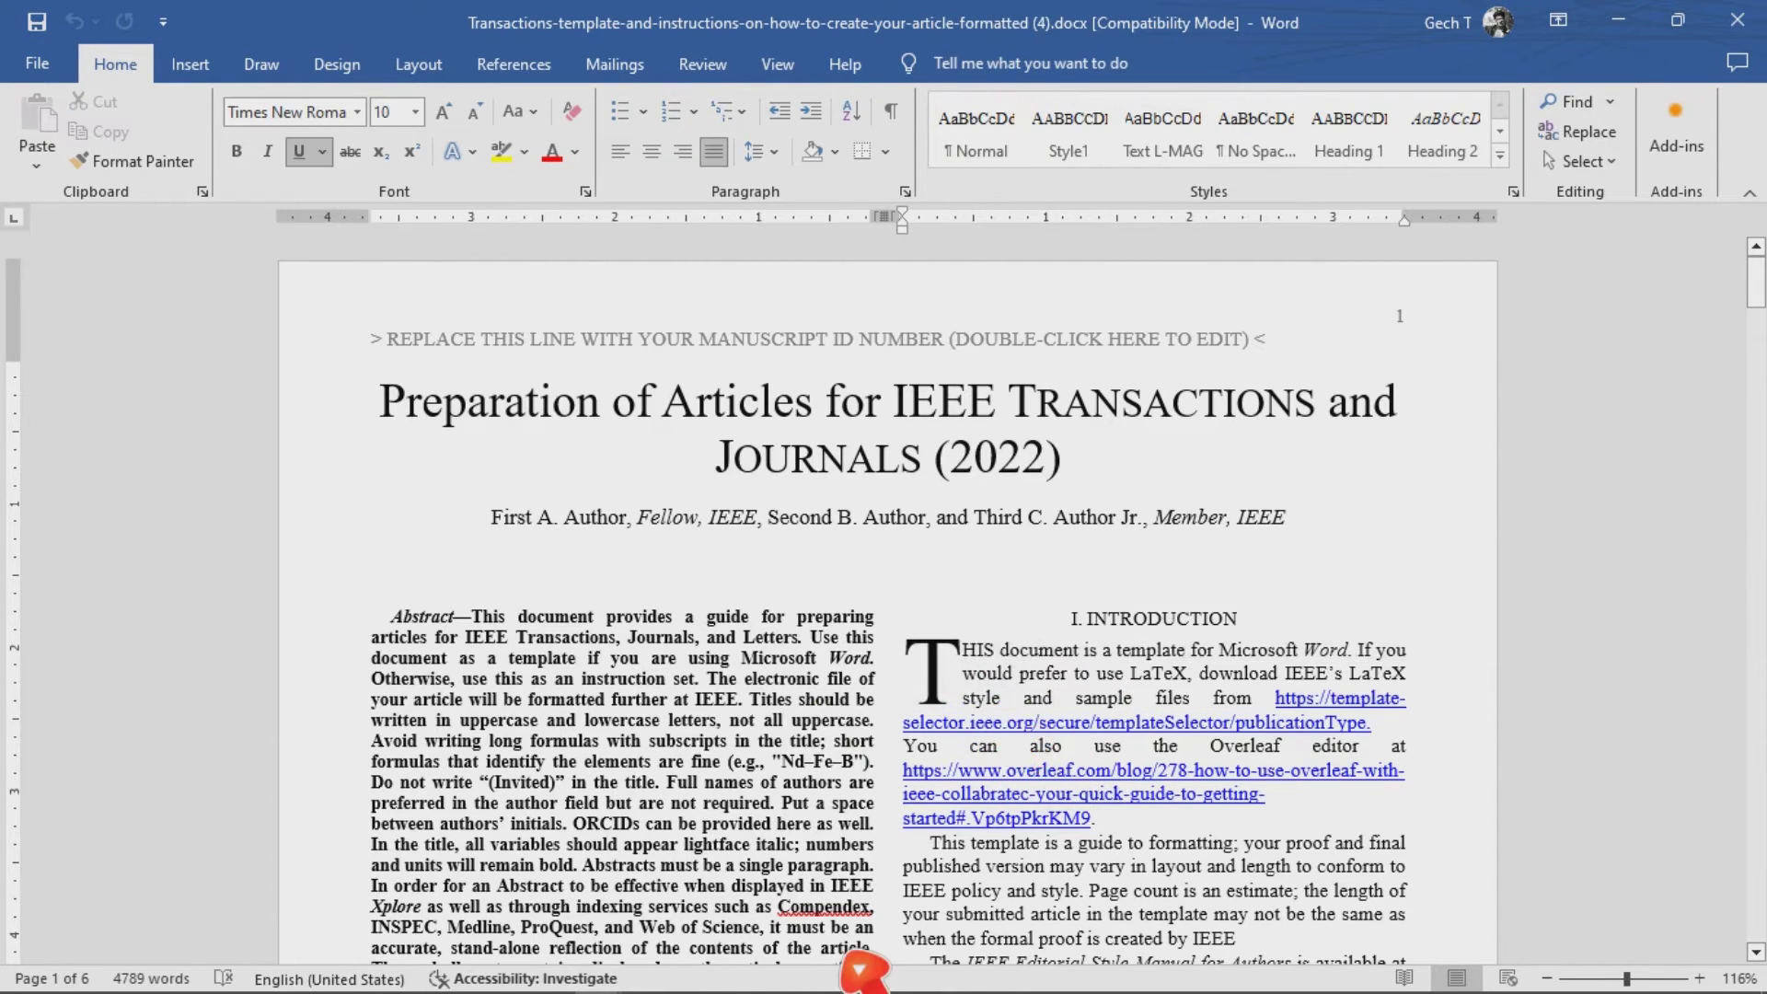
Return to the journal paper in Acrobat and select the [1] citation in its Introduction.
mouse_move(736, 986)
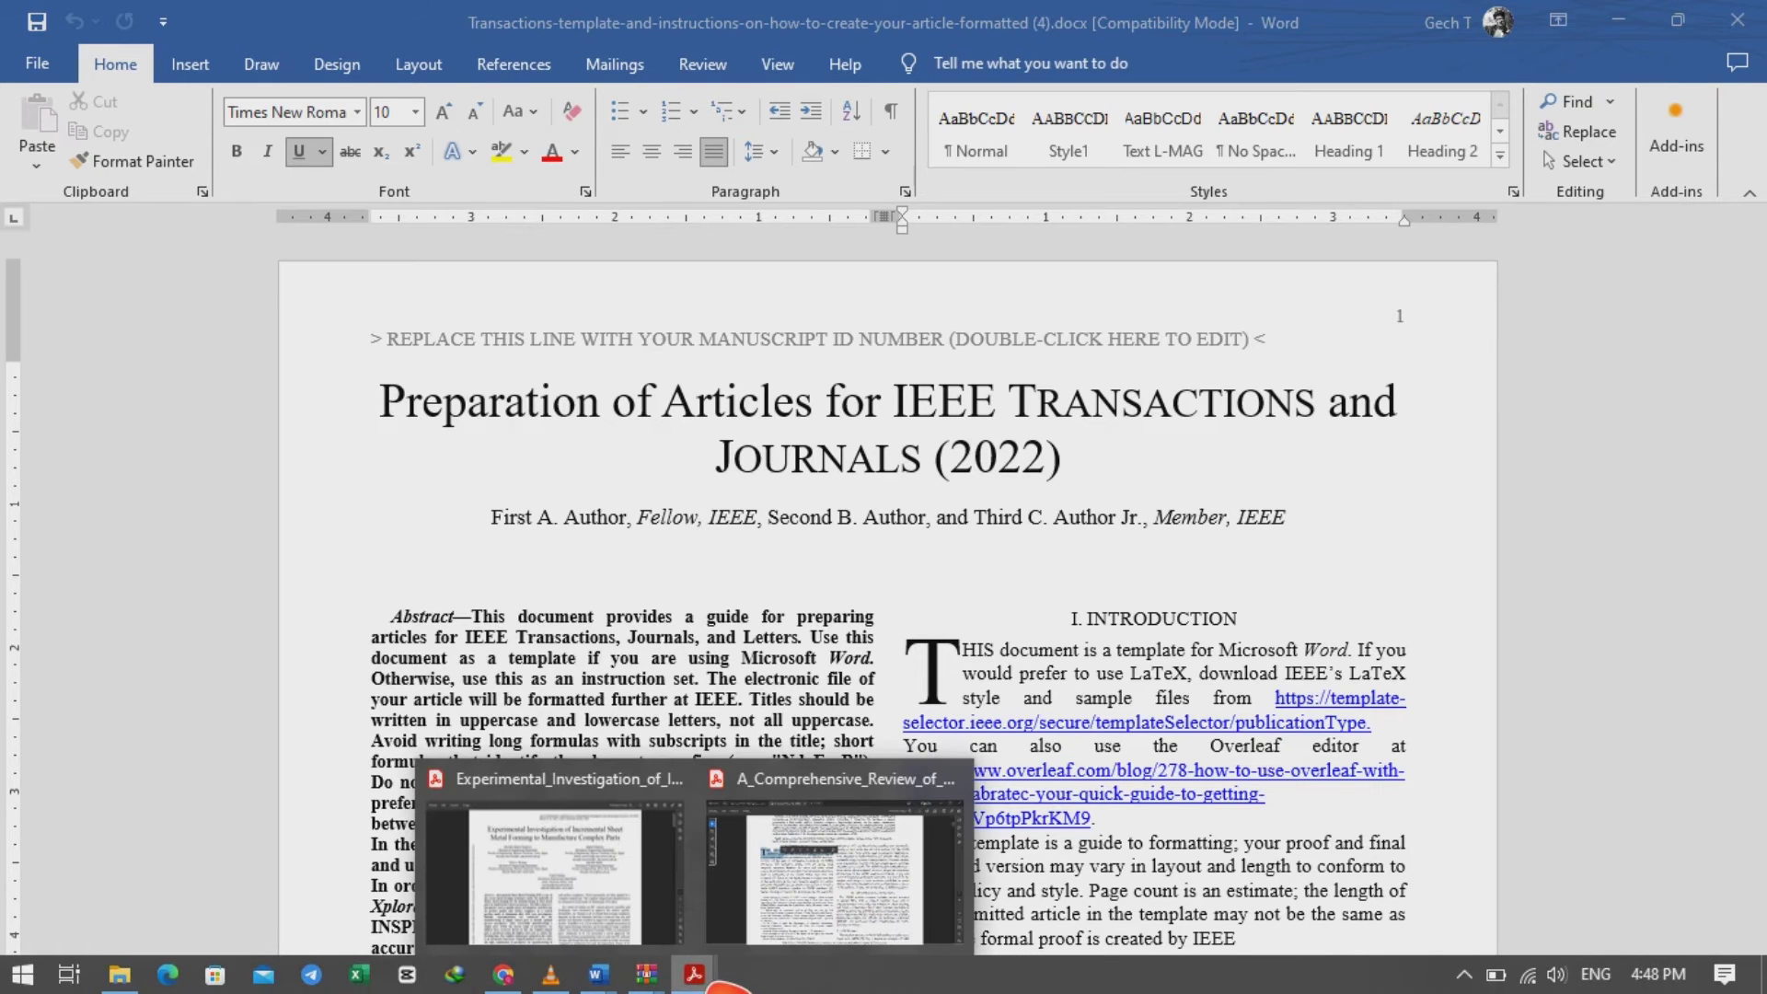
click(833, 906)
click(575, 497)
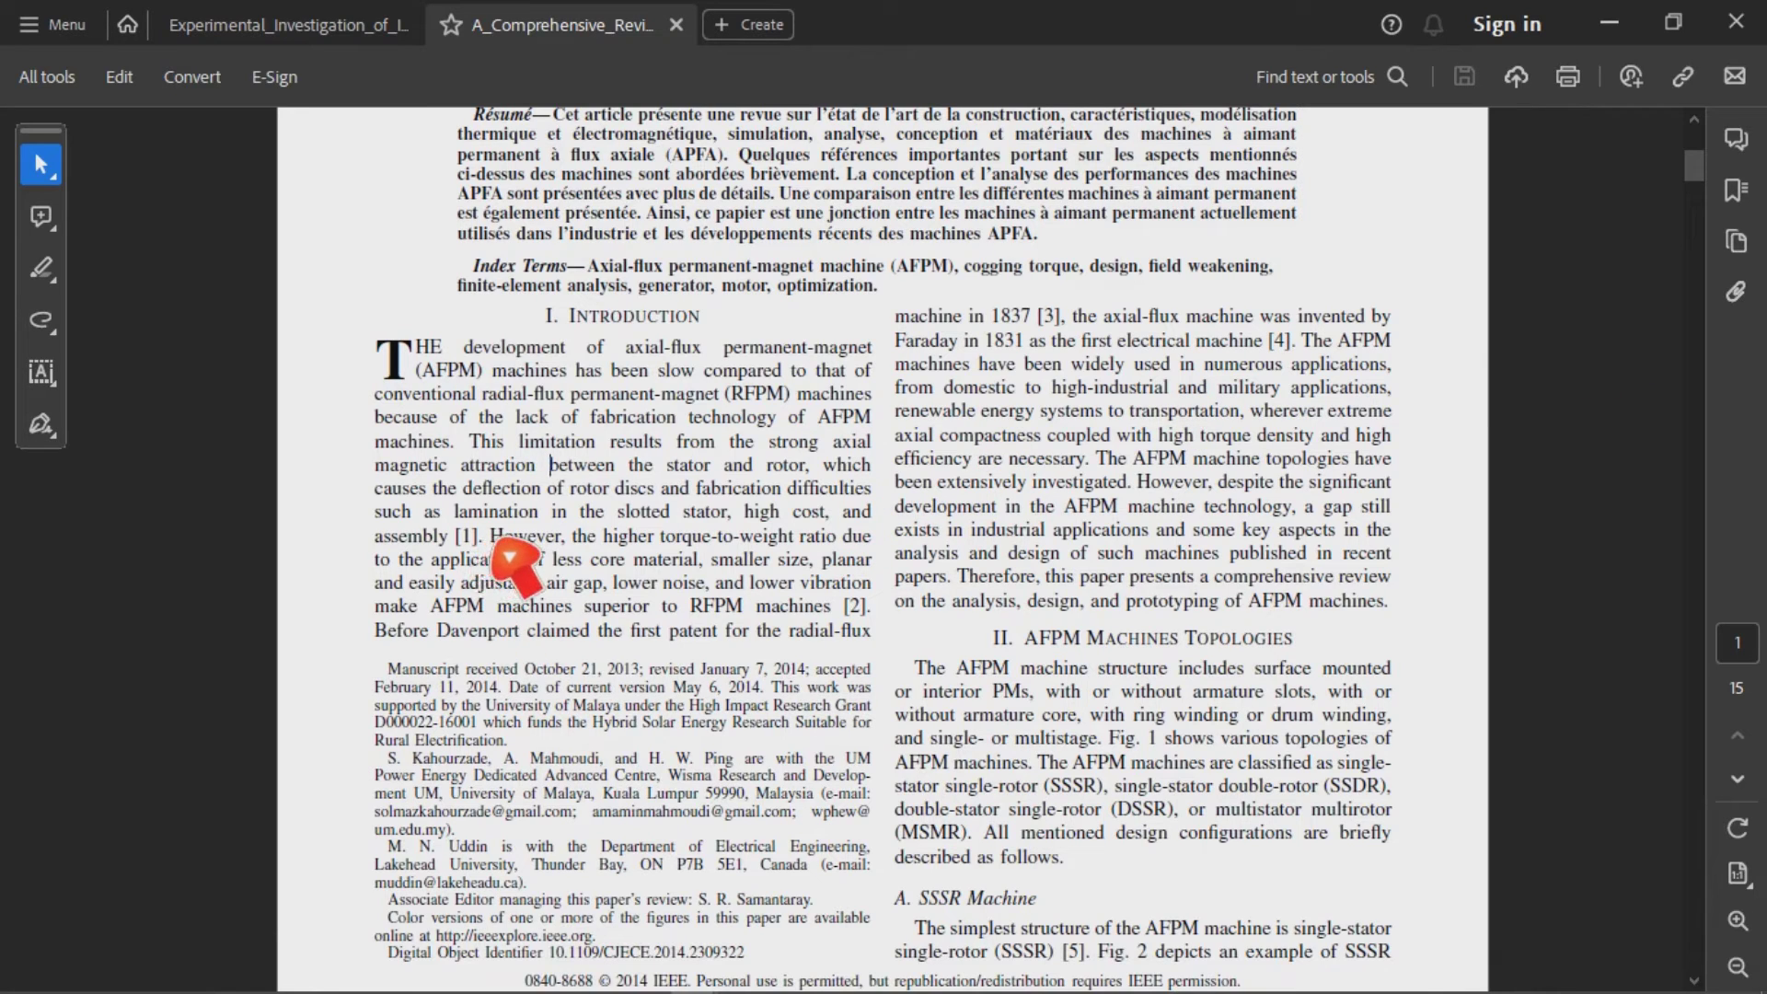
drag(491, 555, 486, 552)
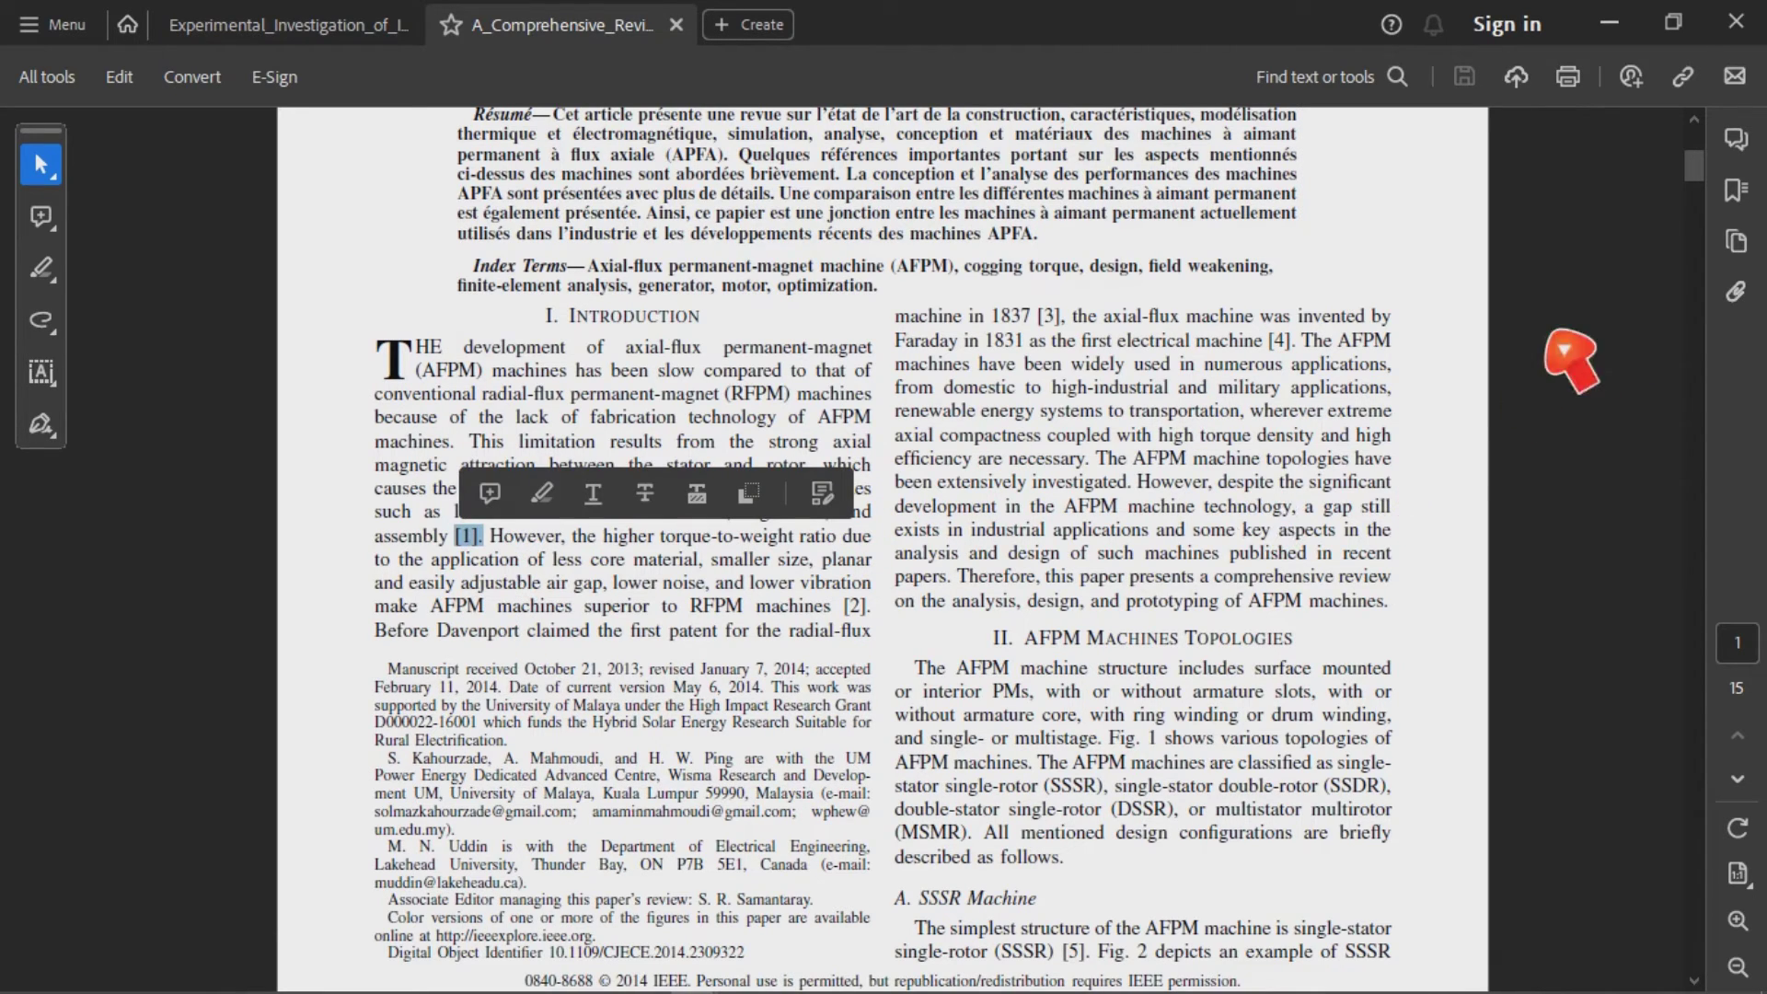
Switch to the Transactions template in Word and check the font size of its abstract, Index Terms and first-page footnote text.
mouse_move(783, 988)
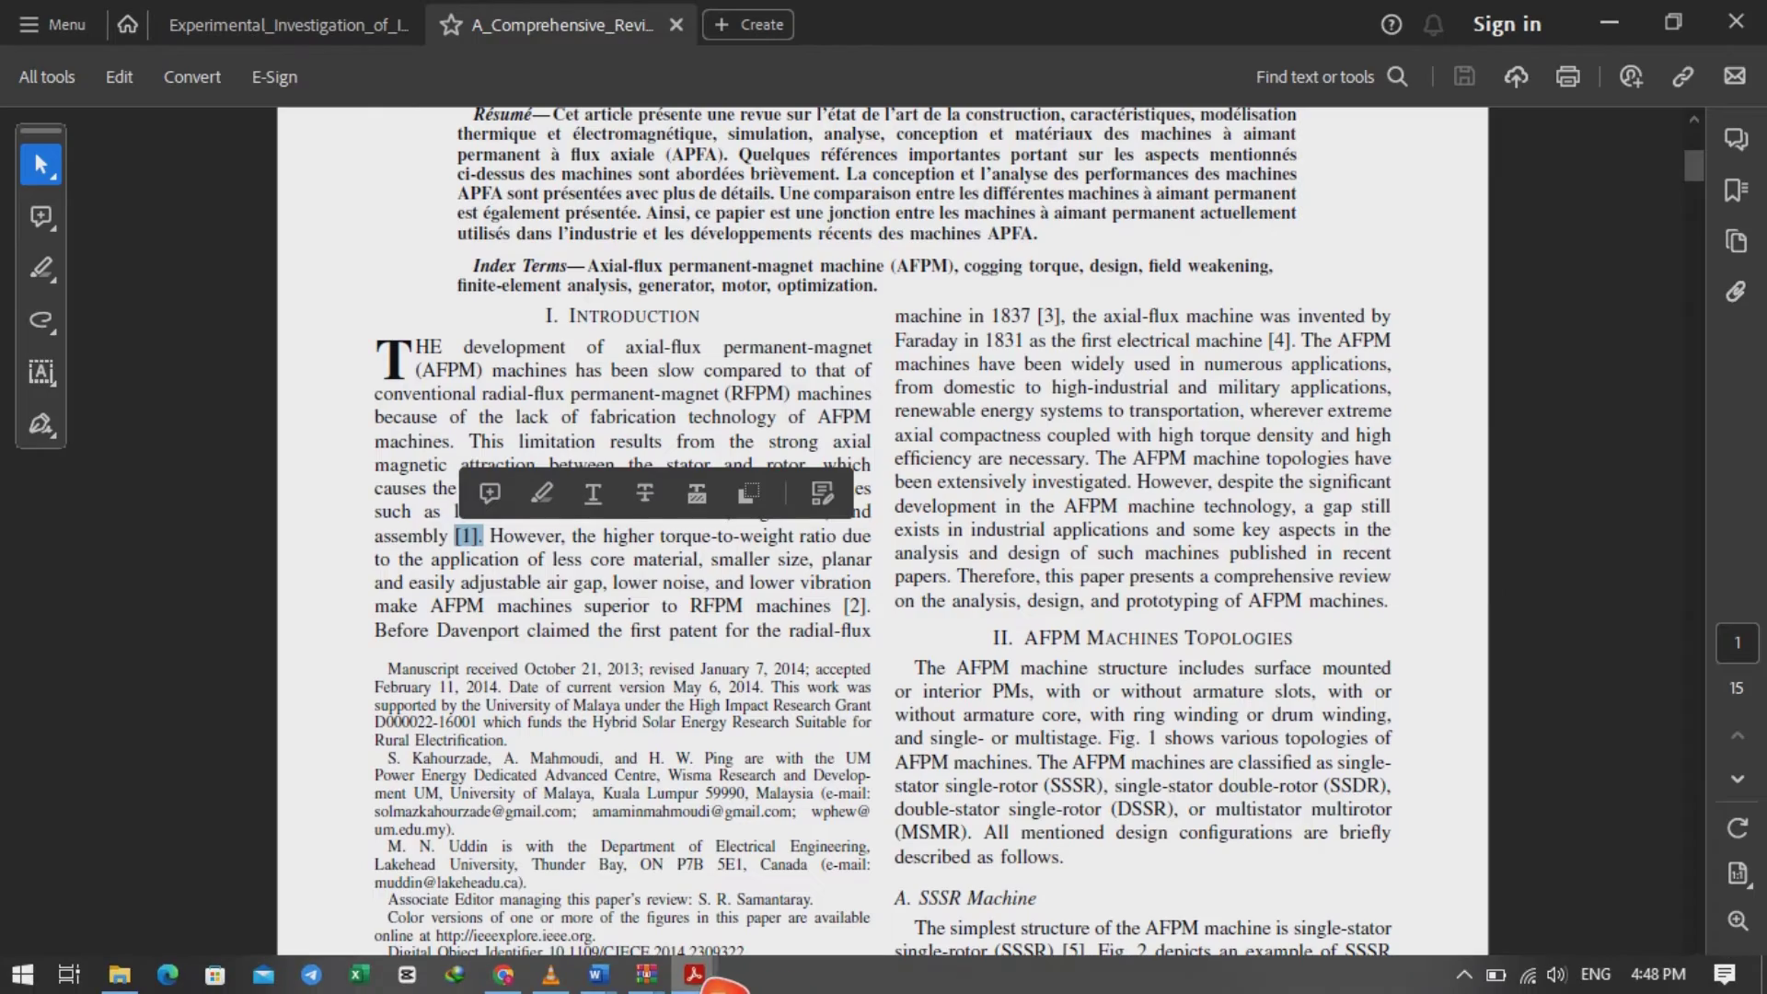
mouse_move(598, 976)
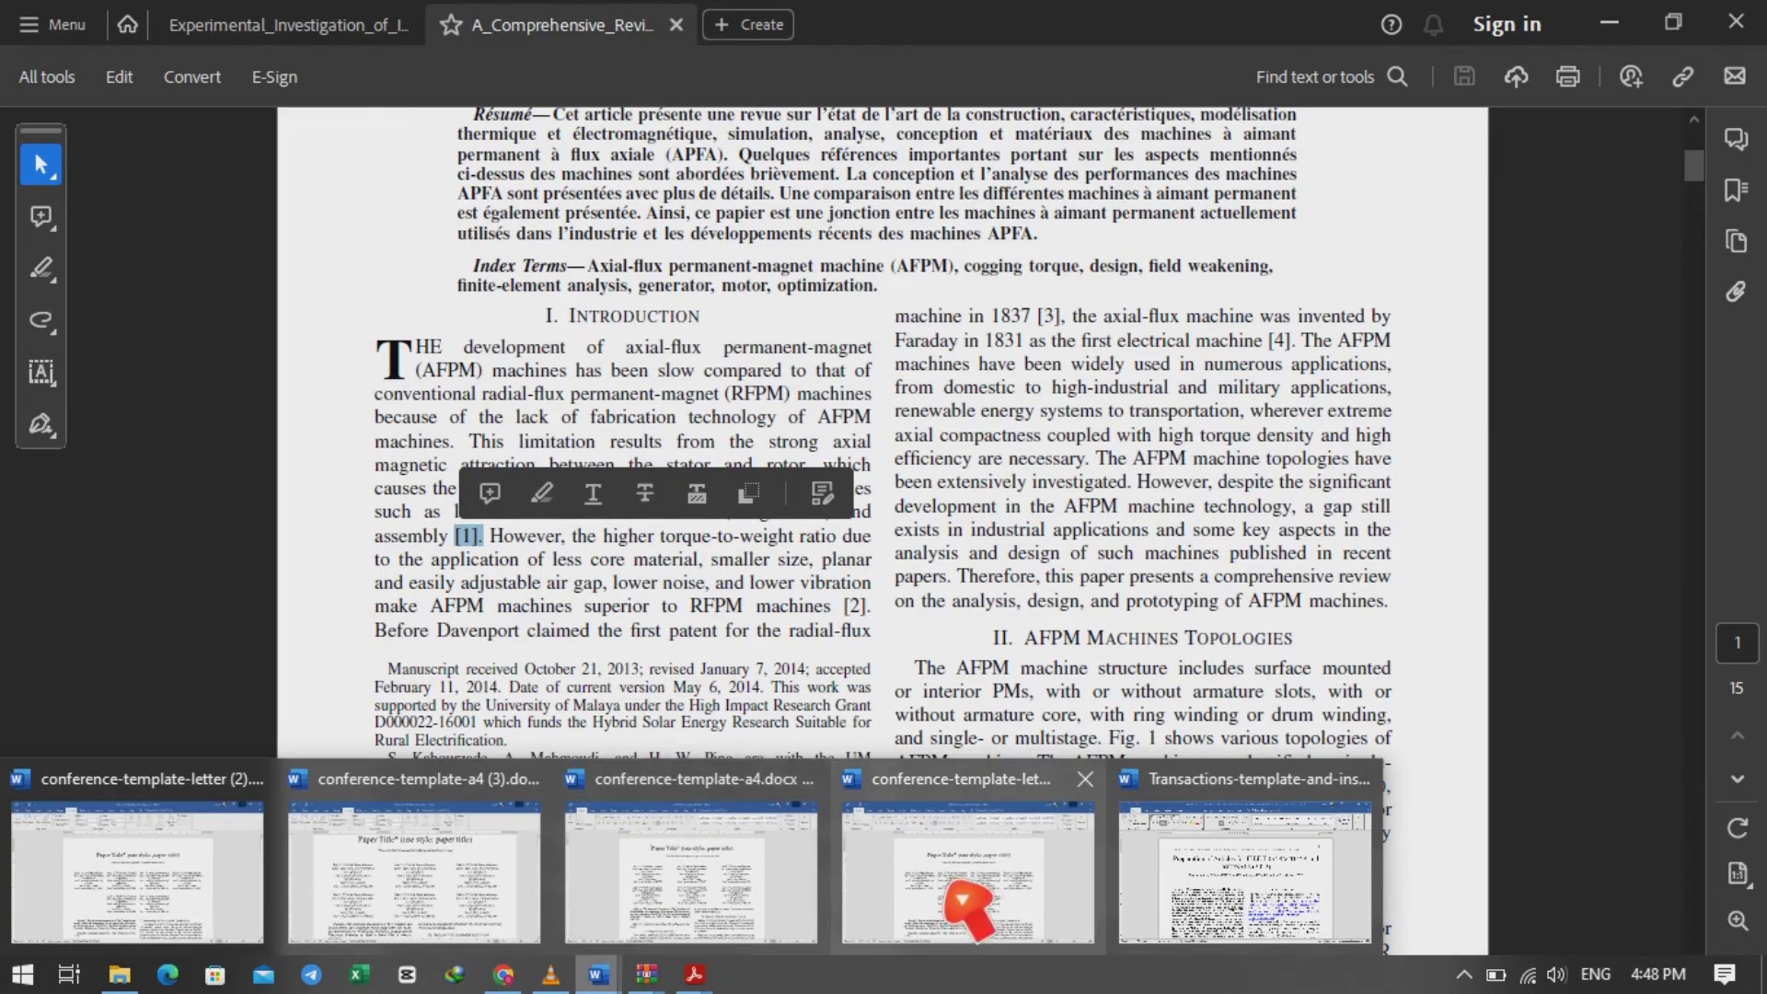
mouse_move(432, 920)
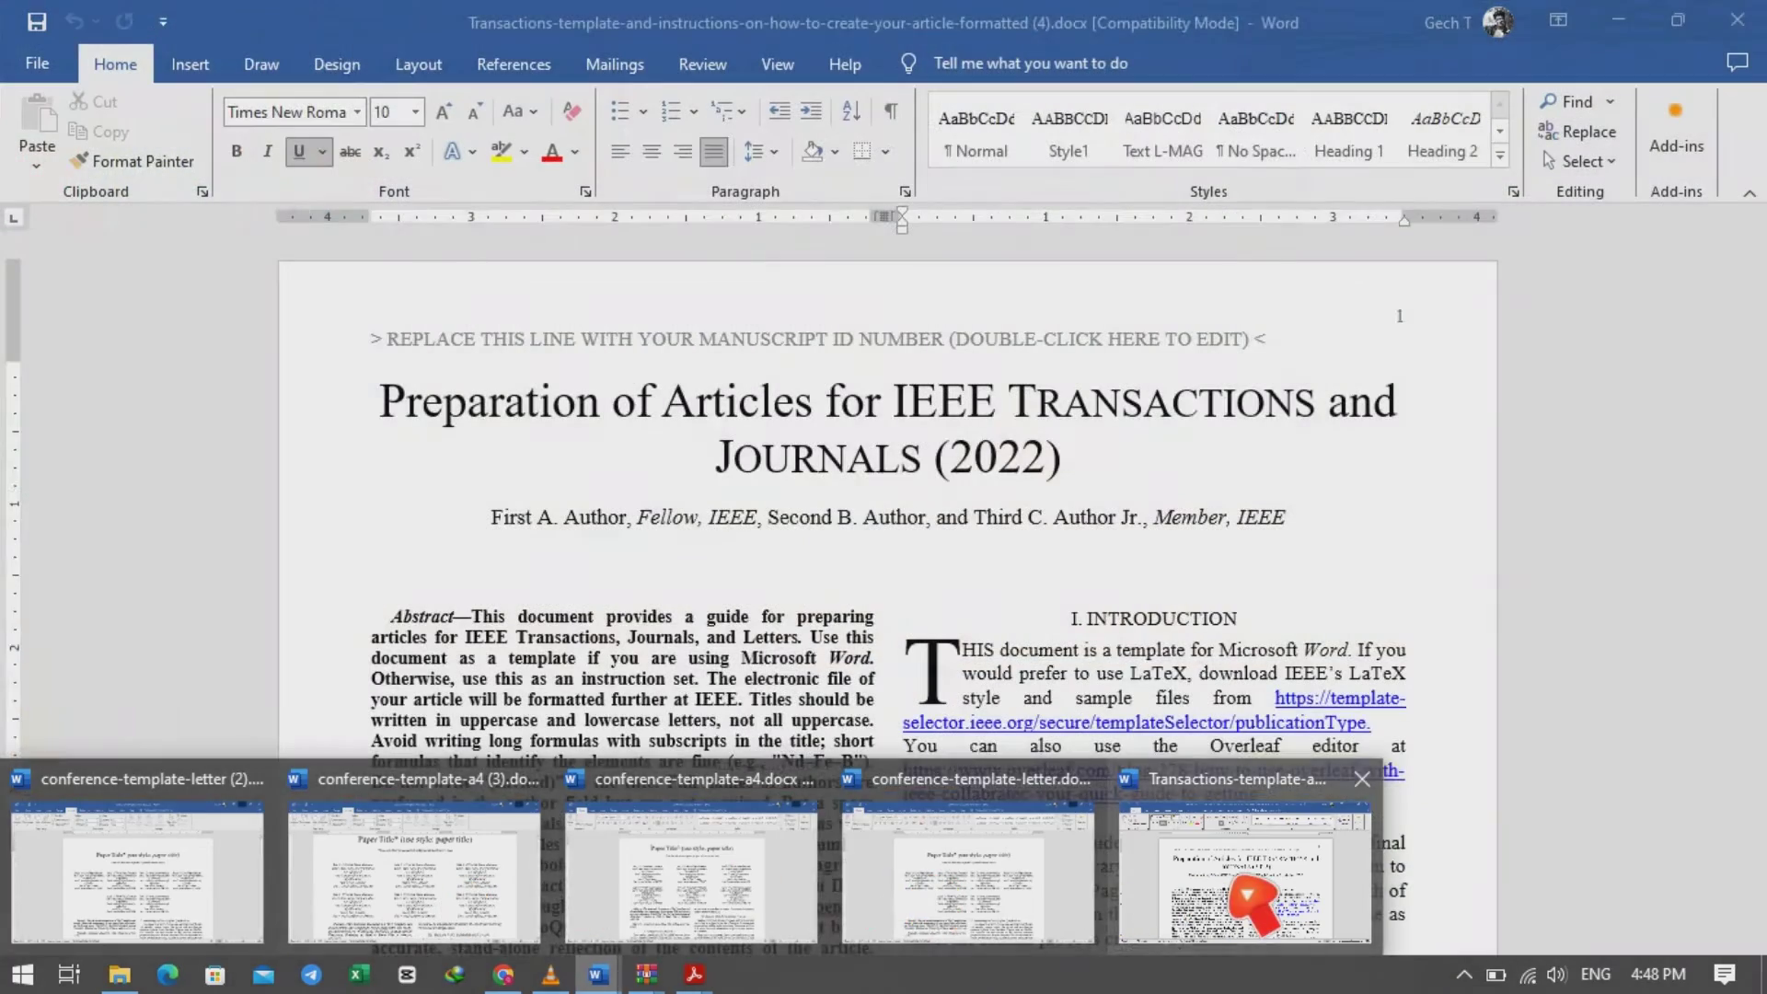
click(1242, 883)
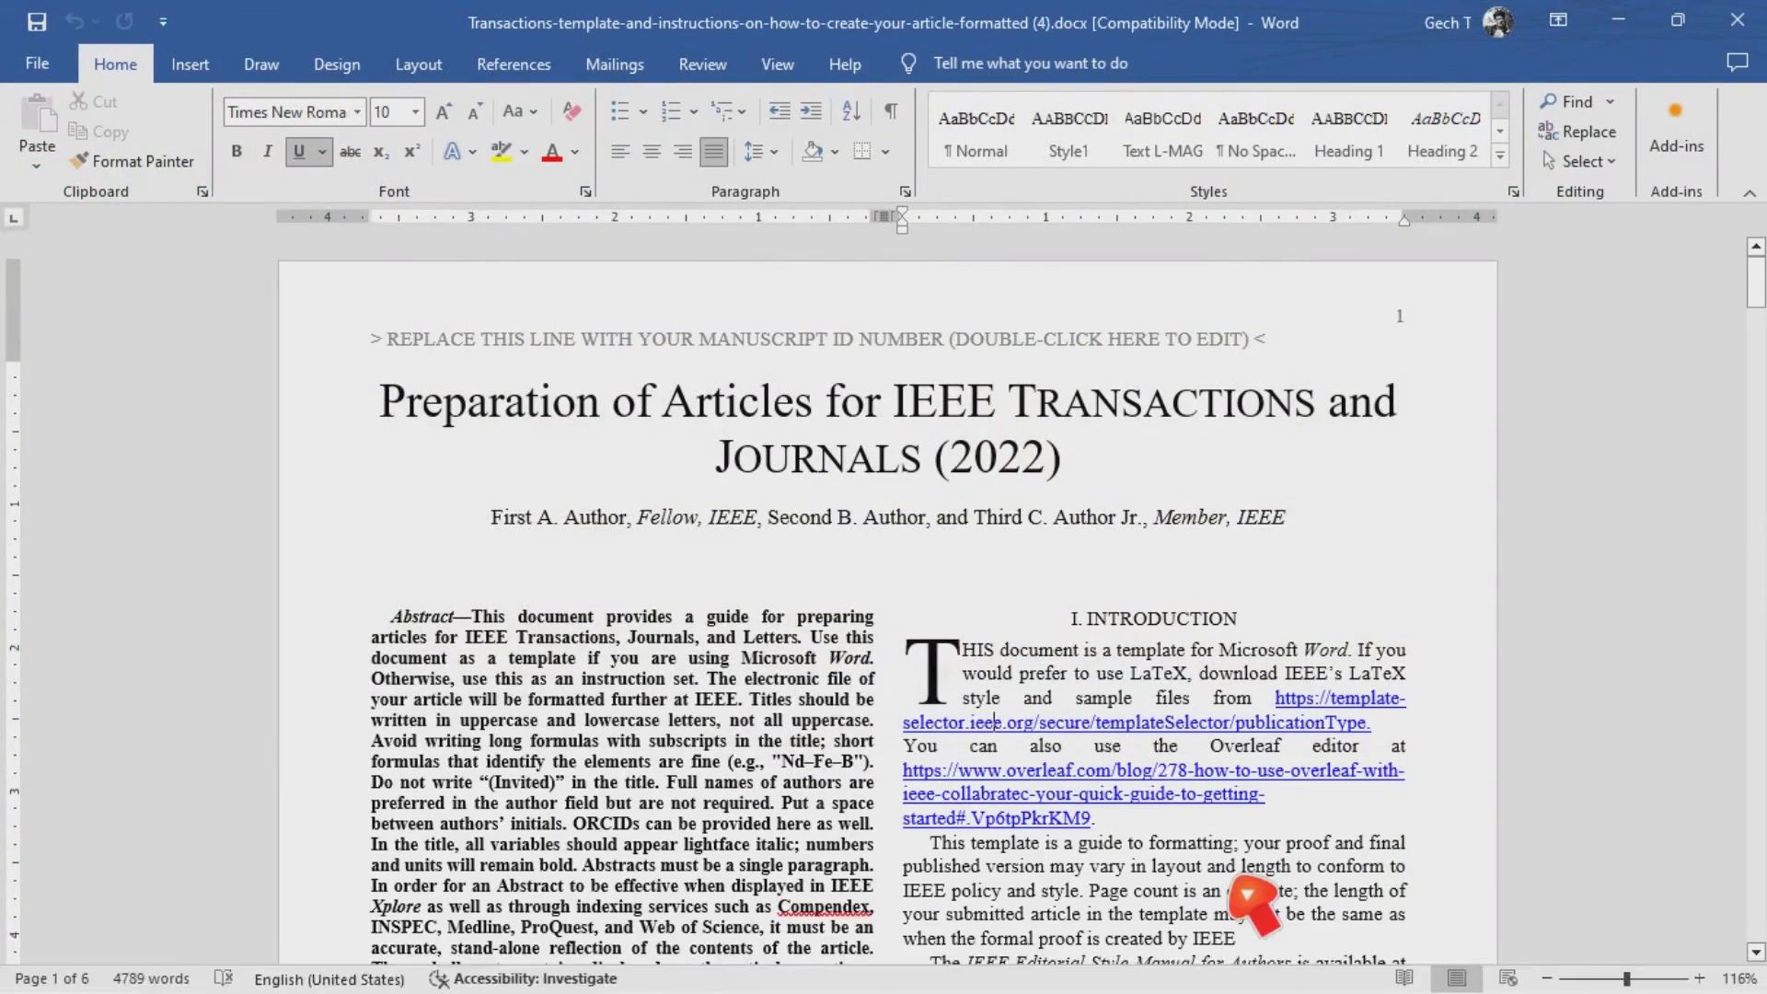
scroll(1430, 440, down, 8)
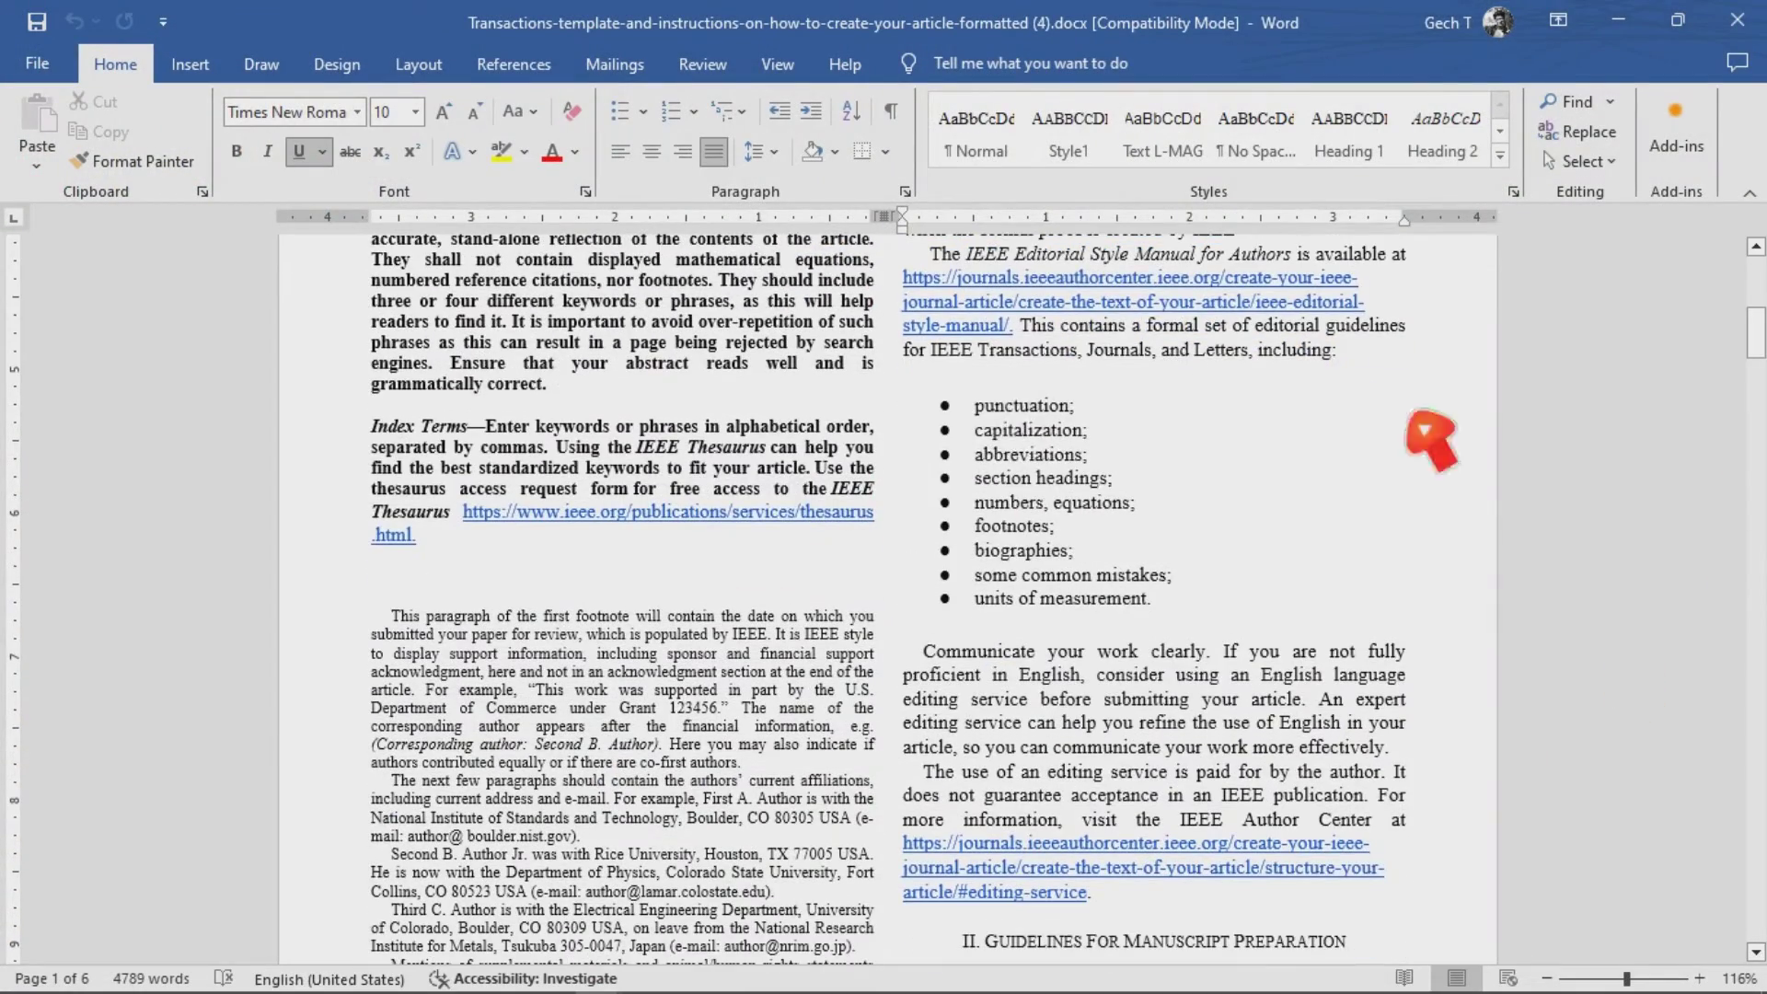
click(725, 467)
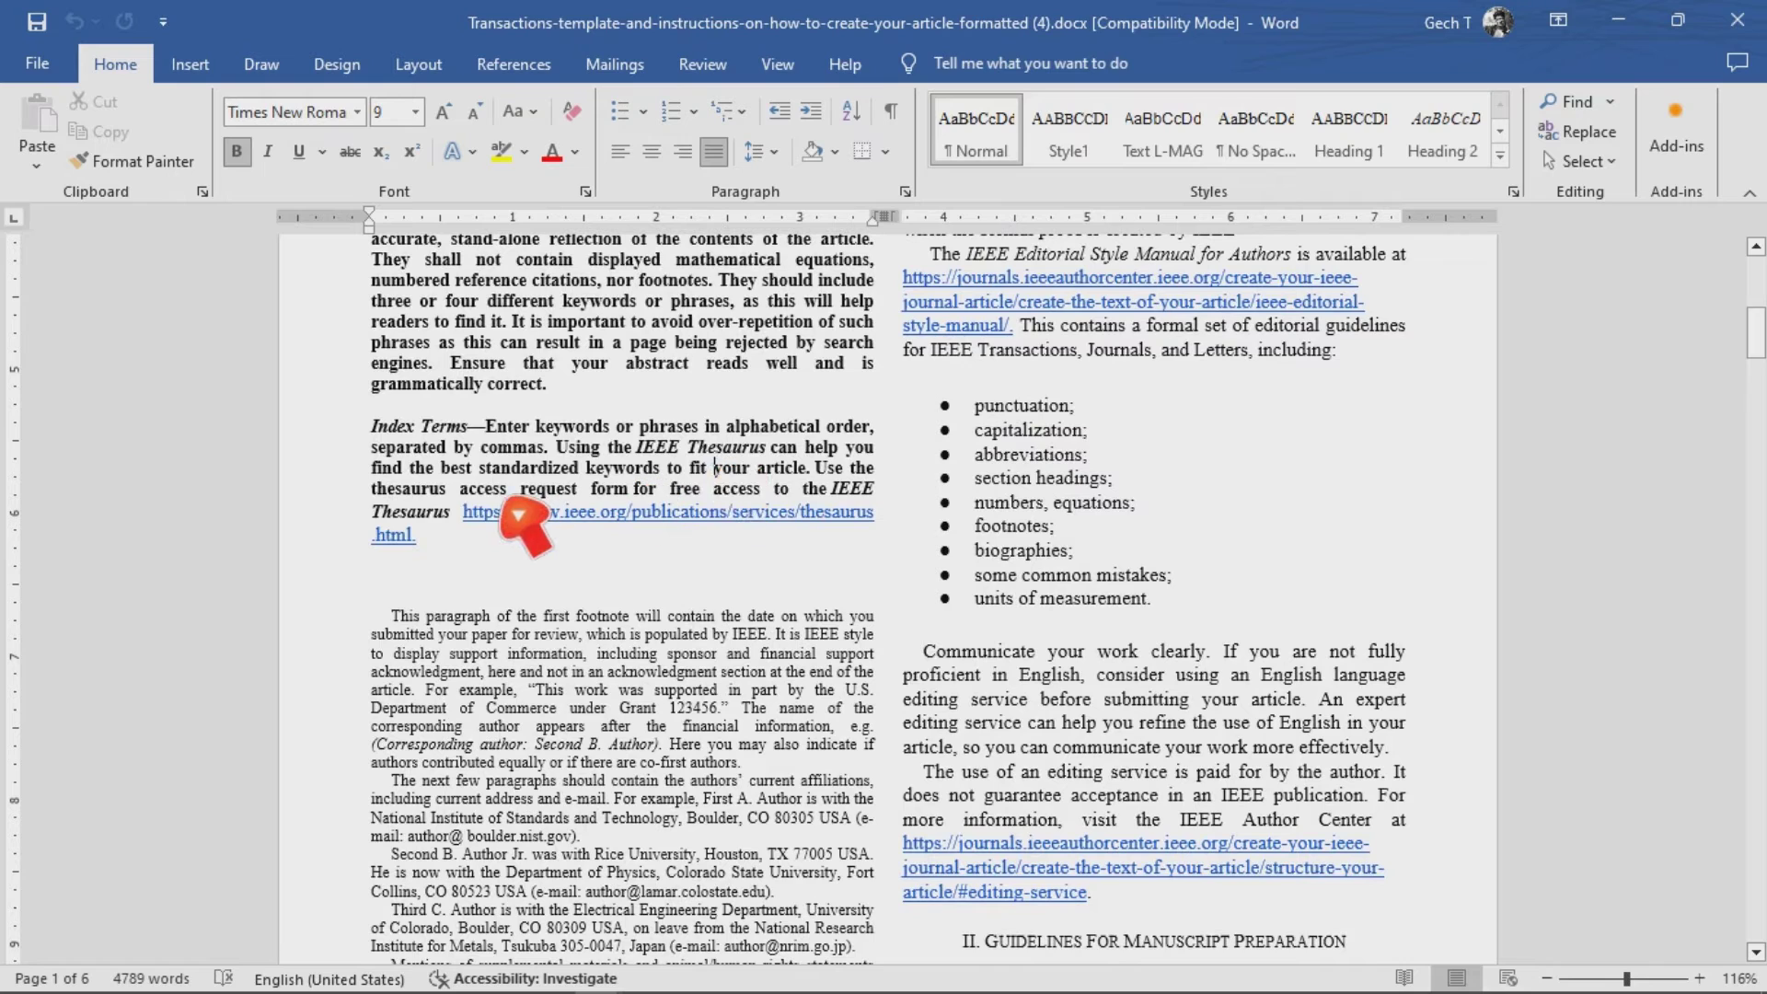
drag(906, 497, 529, 321)
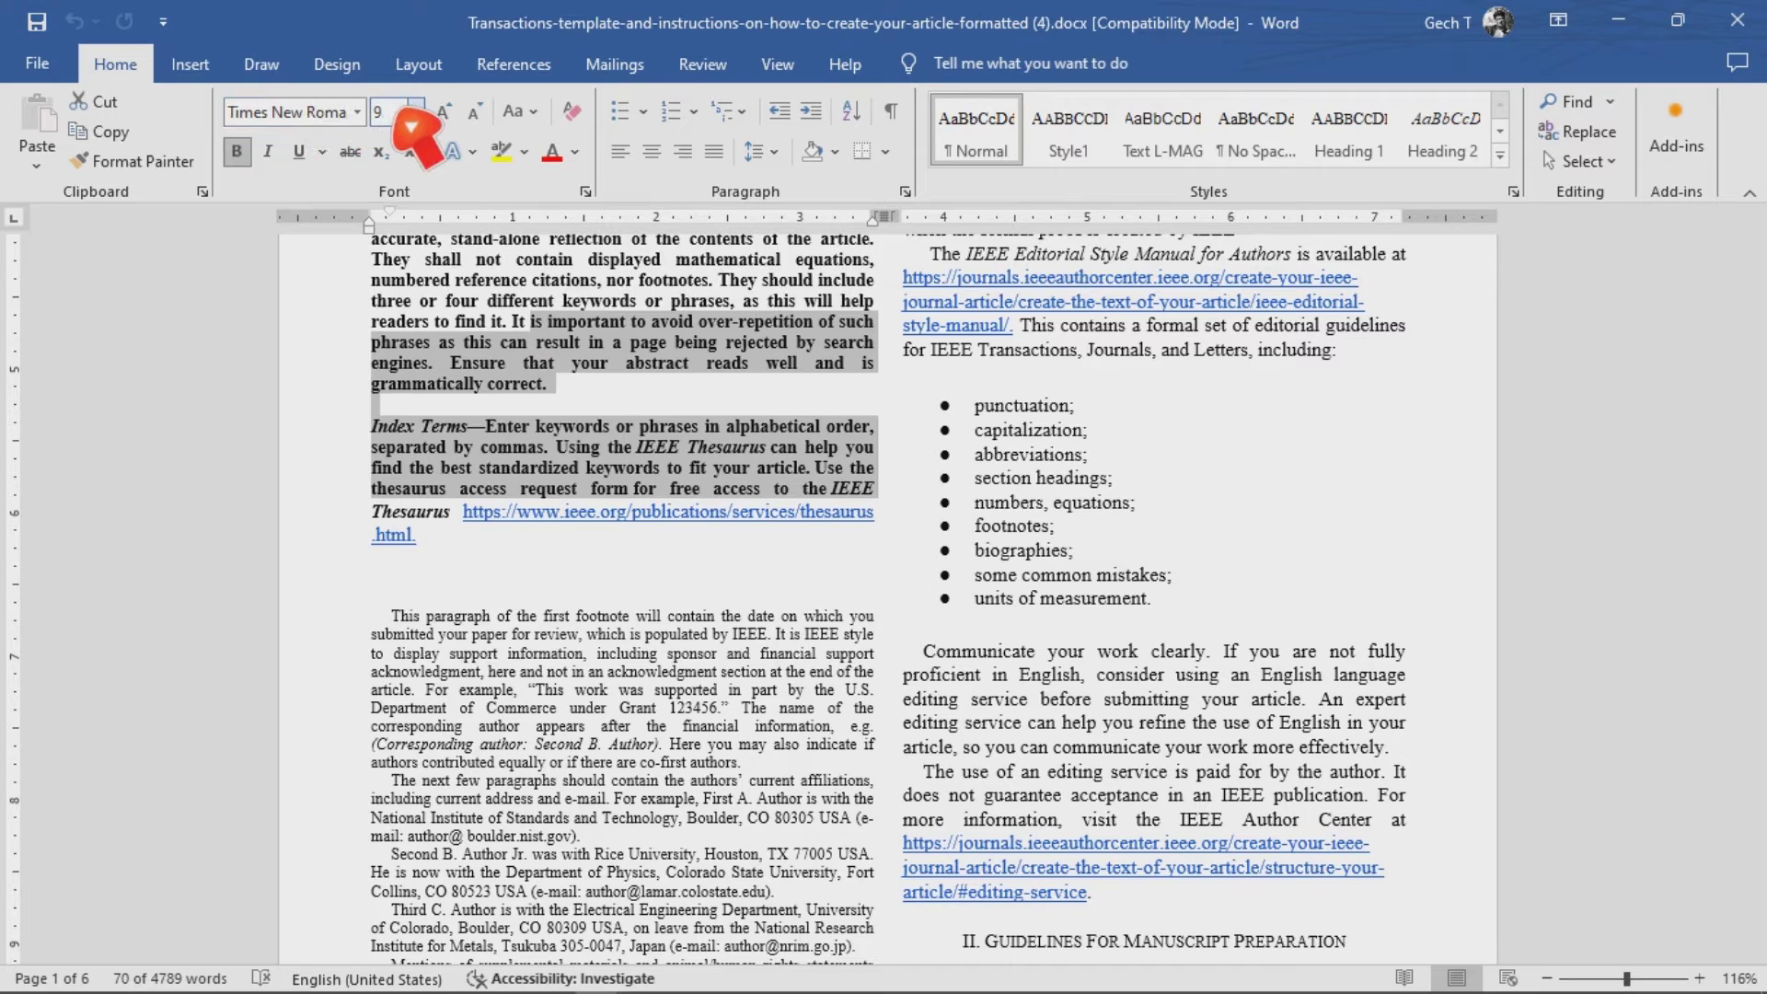
click(694, 342)
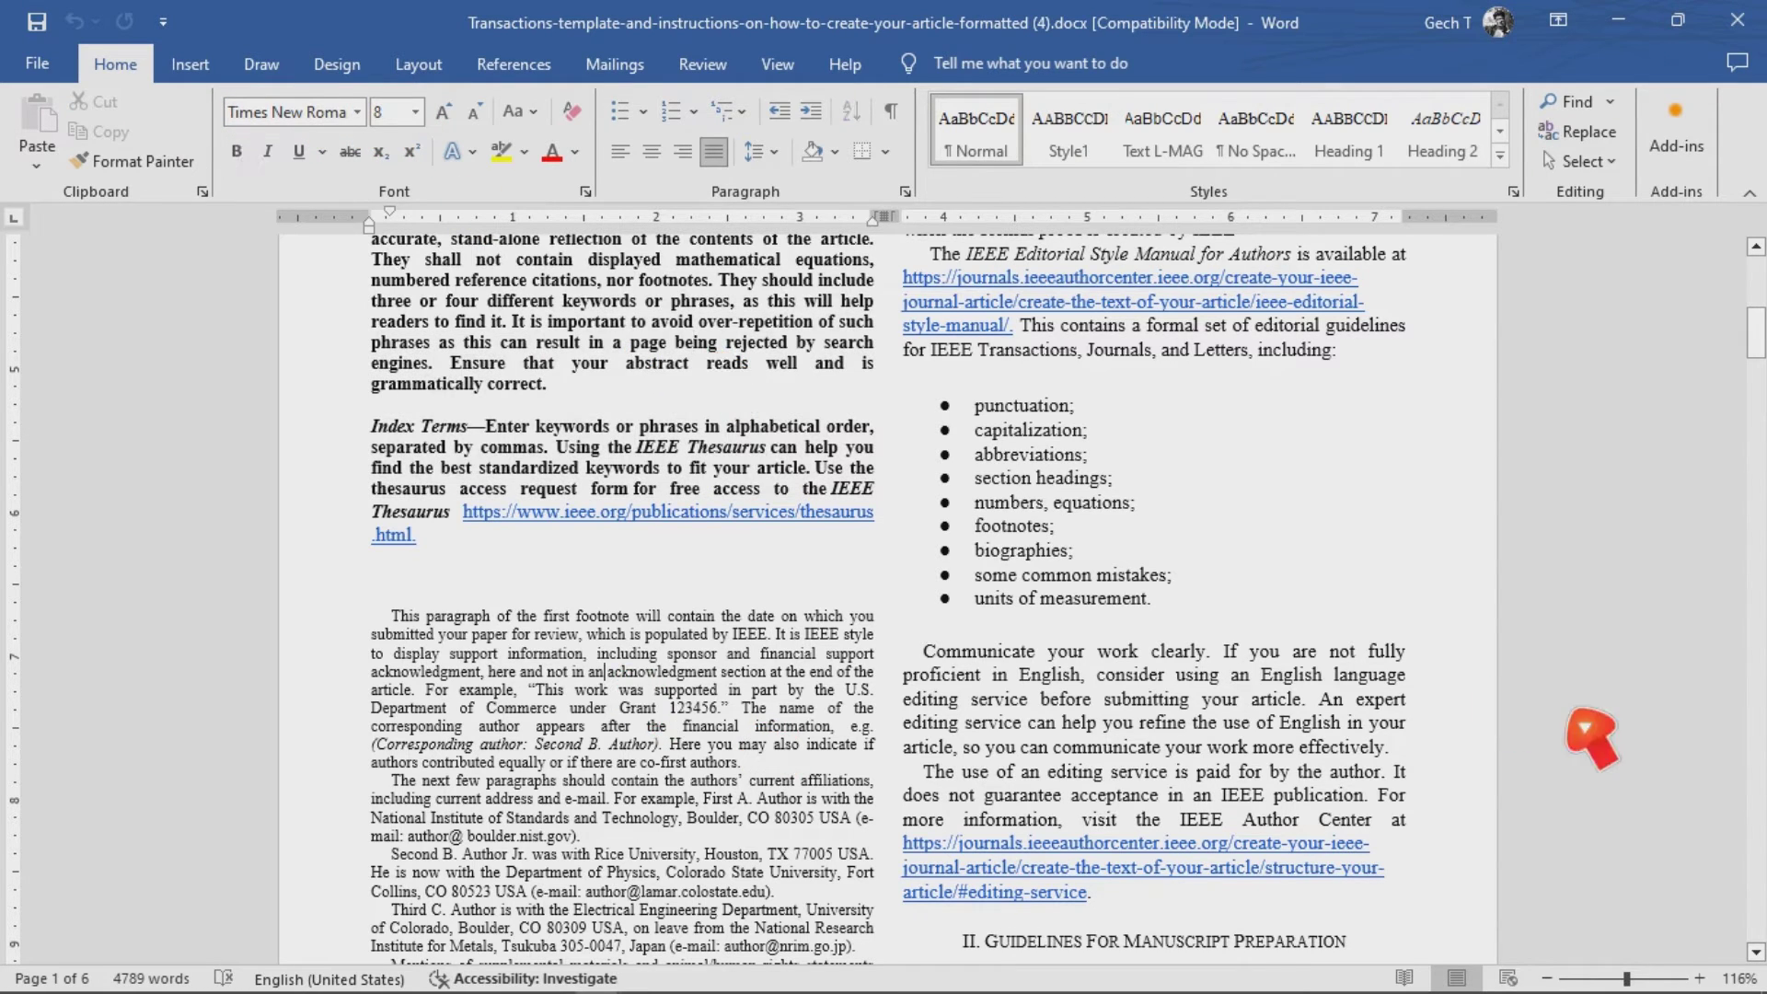
Examine the Transactions template's later pages through the References section, return to its first page, and minimize the Word window.
scroll(1577, 722, down, 15)
scroll(1578, 722, down, 10)
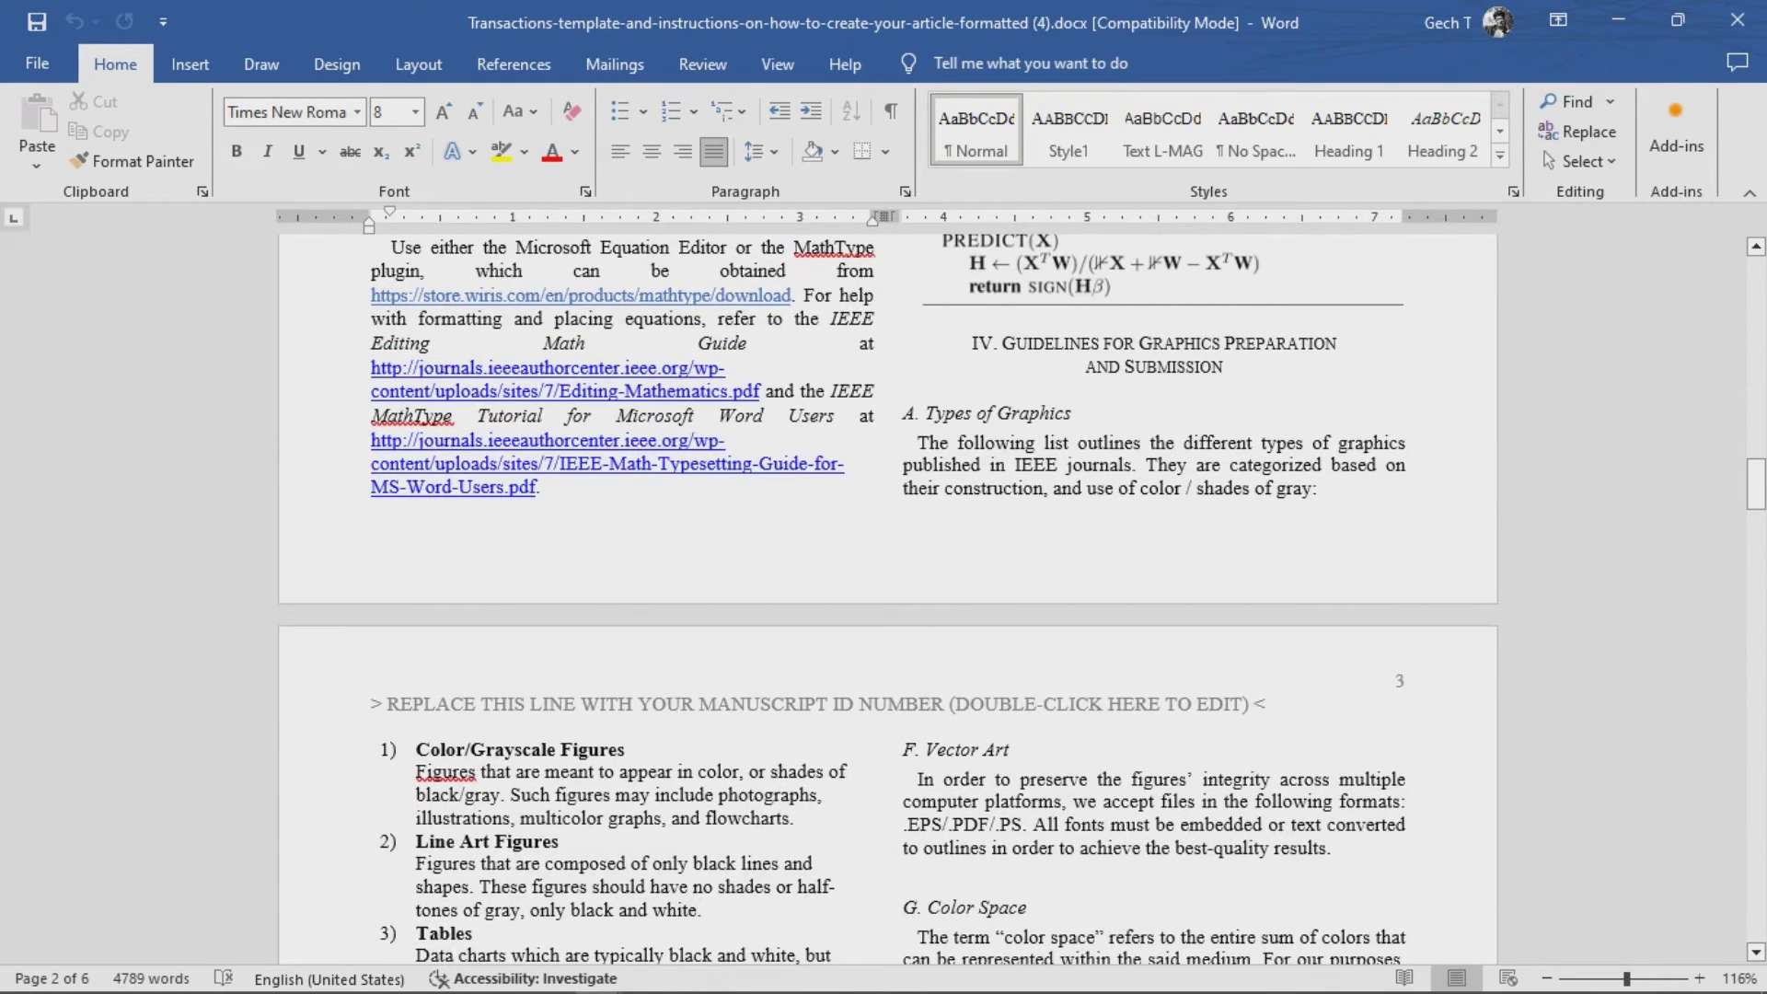
drag(1756, 483, 1758, 708)
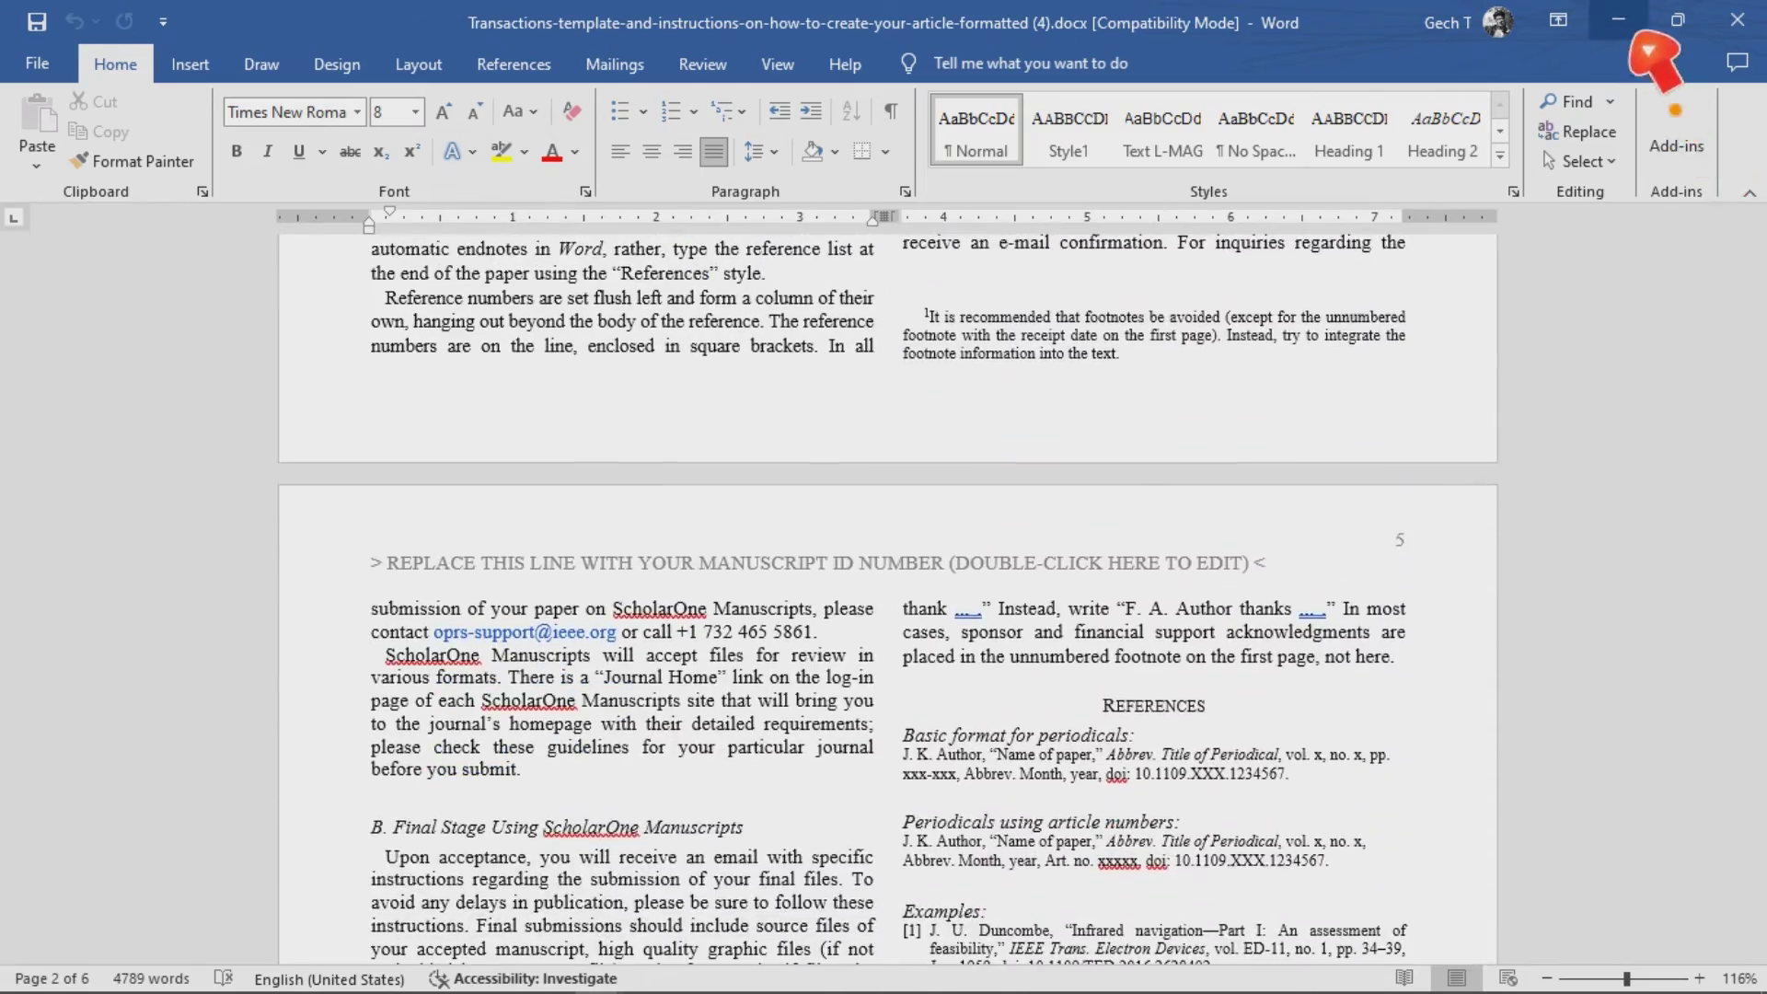
scroll(884, 598, up, 15)
scroll(884, 598, up, 20)
drag(1755, 368, 1756, 276)
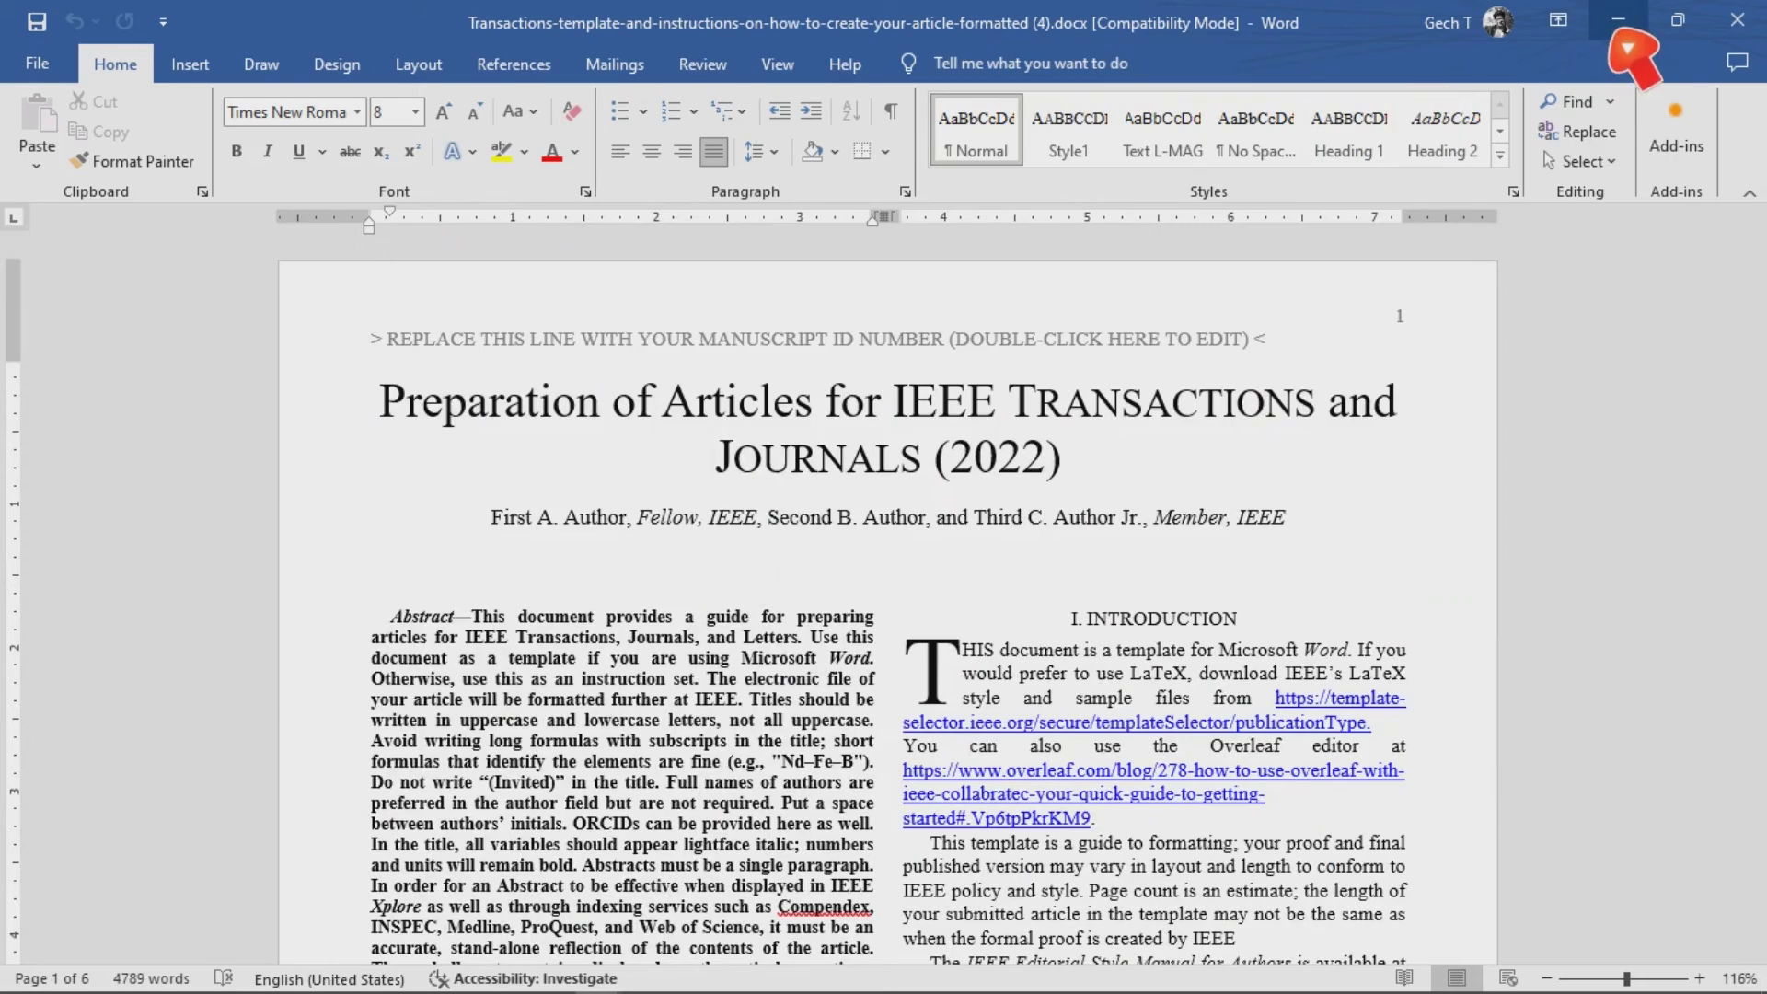
click(1618, 21)
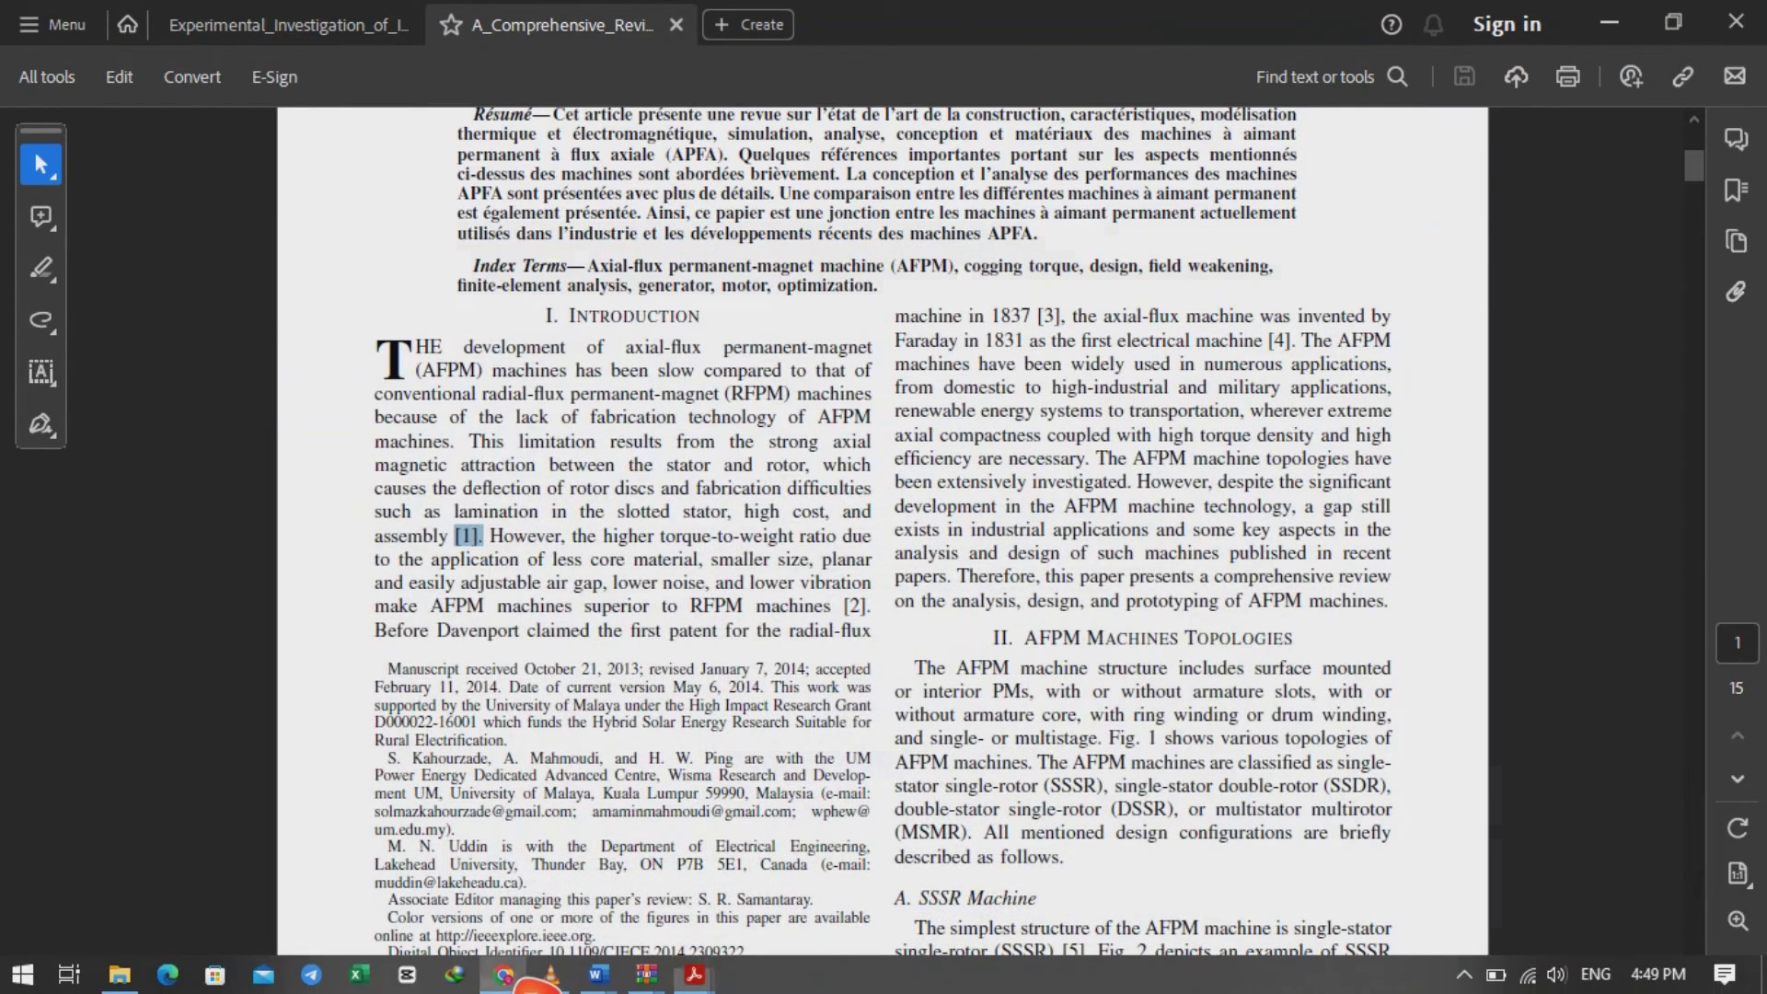
Switch to the IEEE Template Selector in Chrome, go back to the publication selection stage and show the list of publications.
click(520, 981)
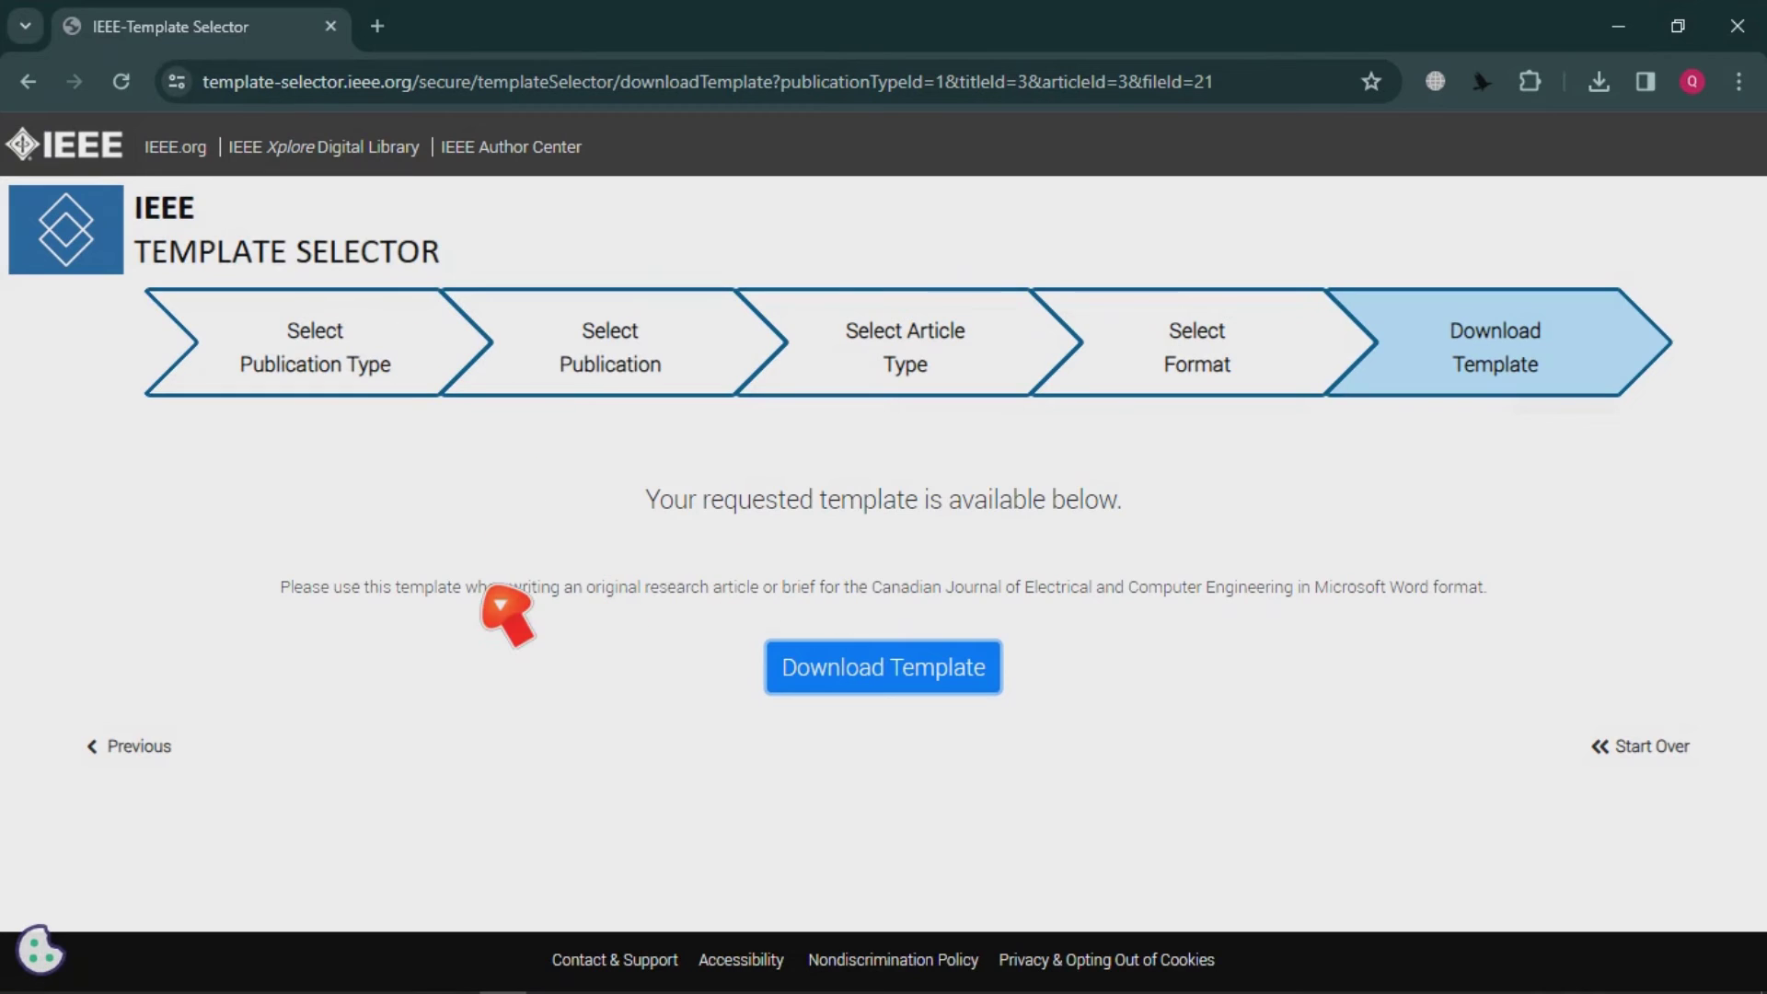
click(124, 747)
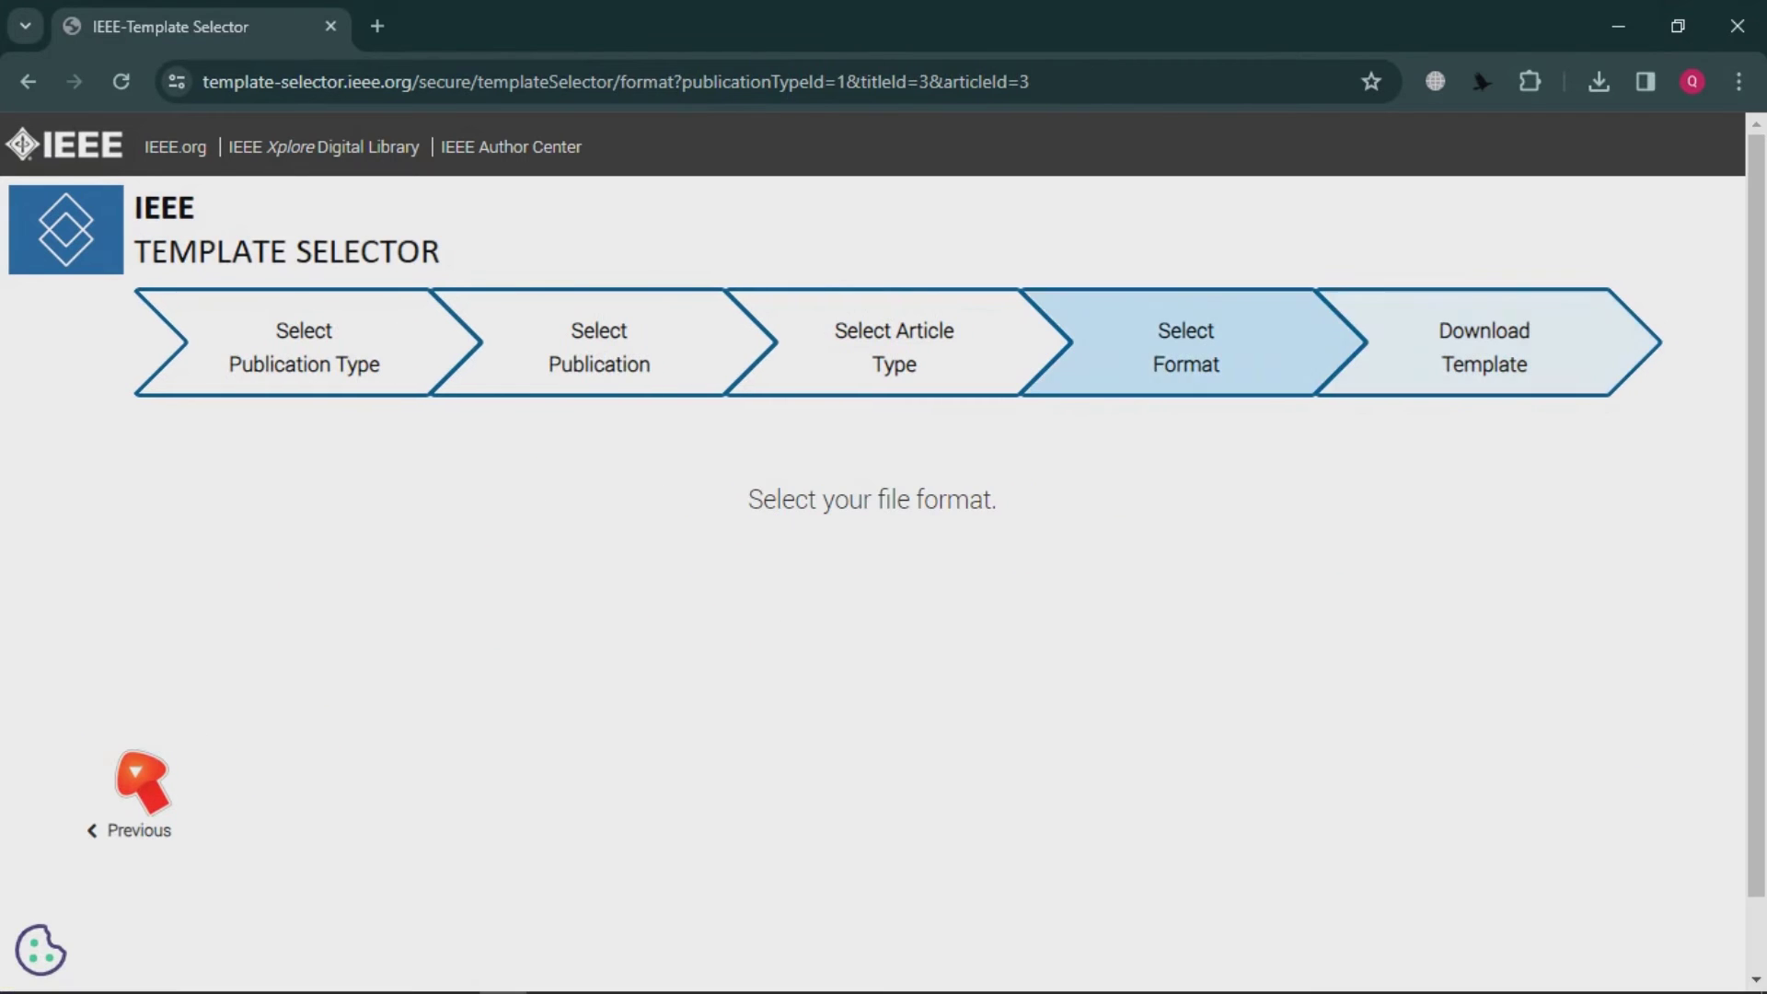
click(138, 832)
click(138, 833)
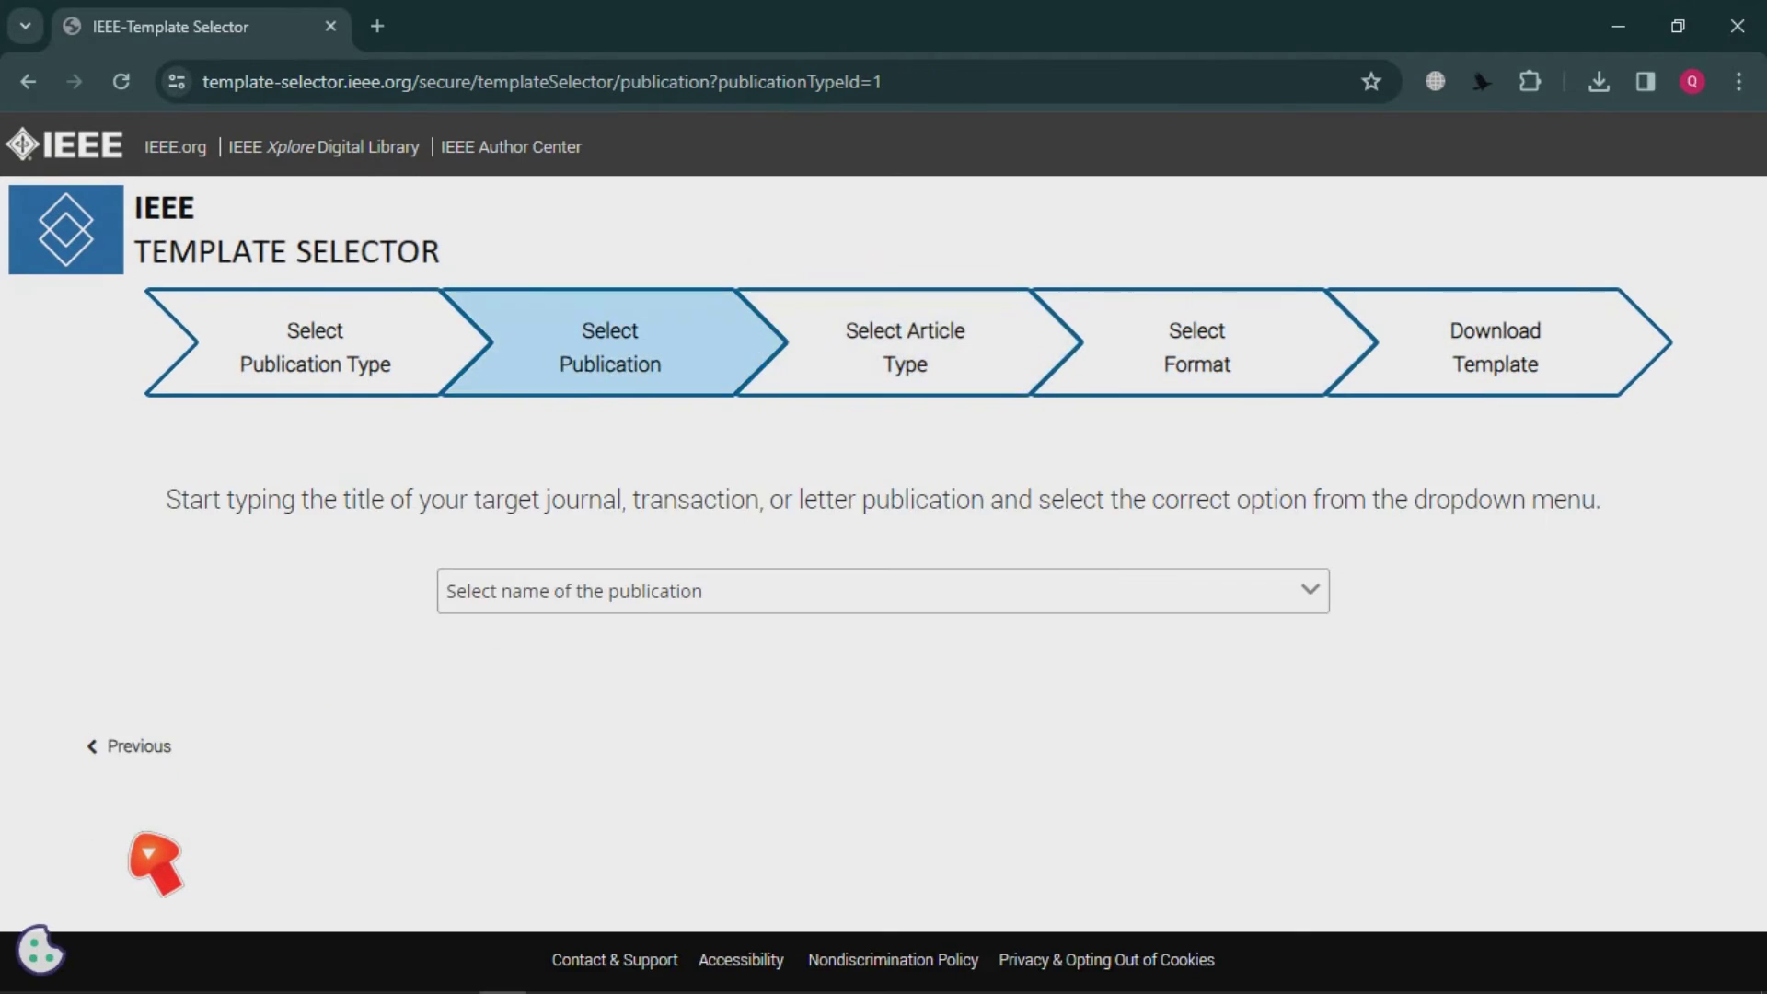
click(607, 597)
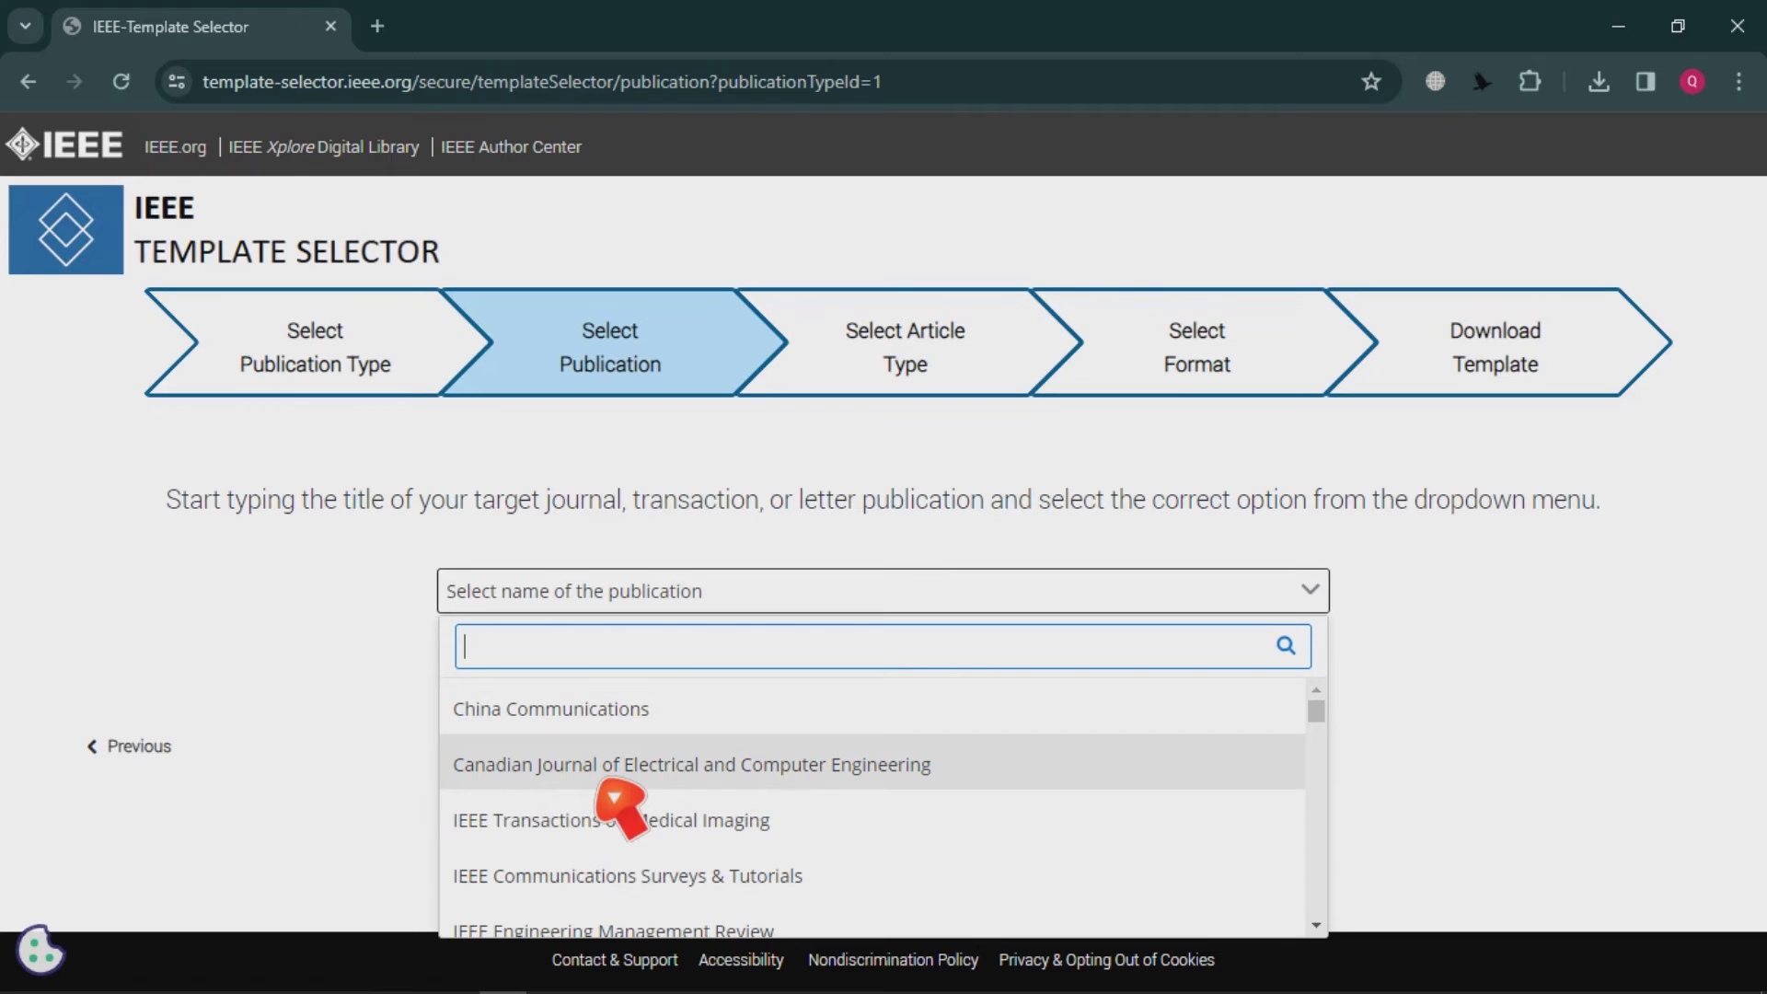
Search Google in a new tab for "Canadian Journal of Electrical and Computer Engineering,Paper format,doc".
click(379, 28)
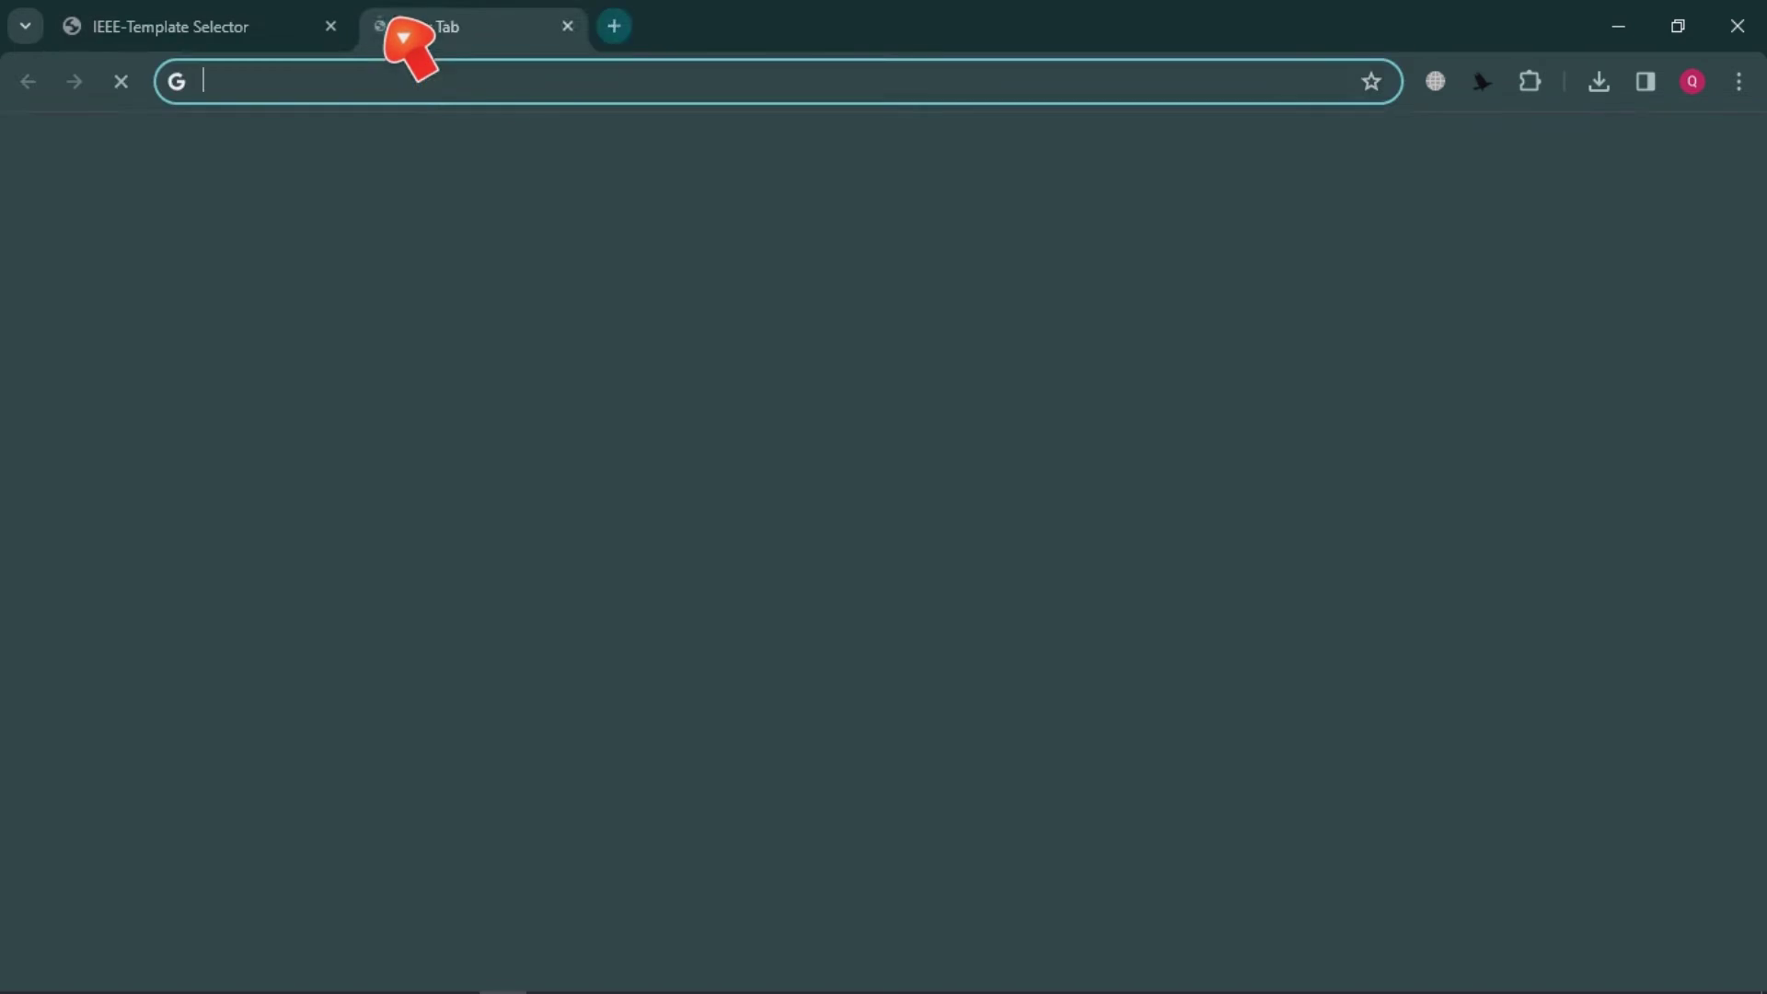
text(cana)
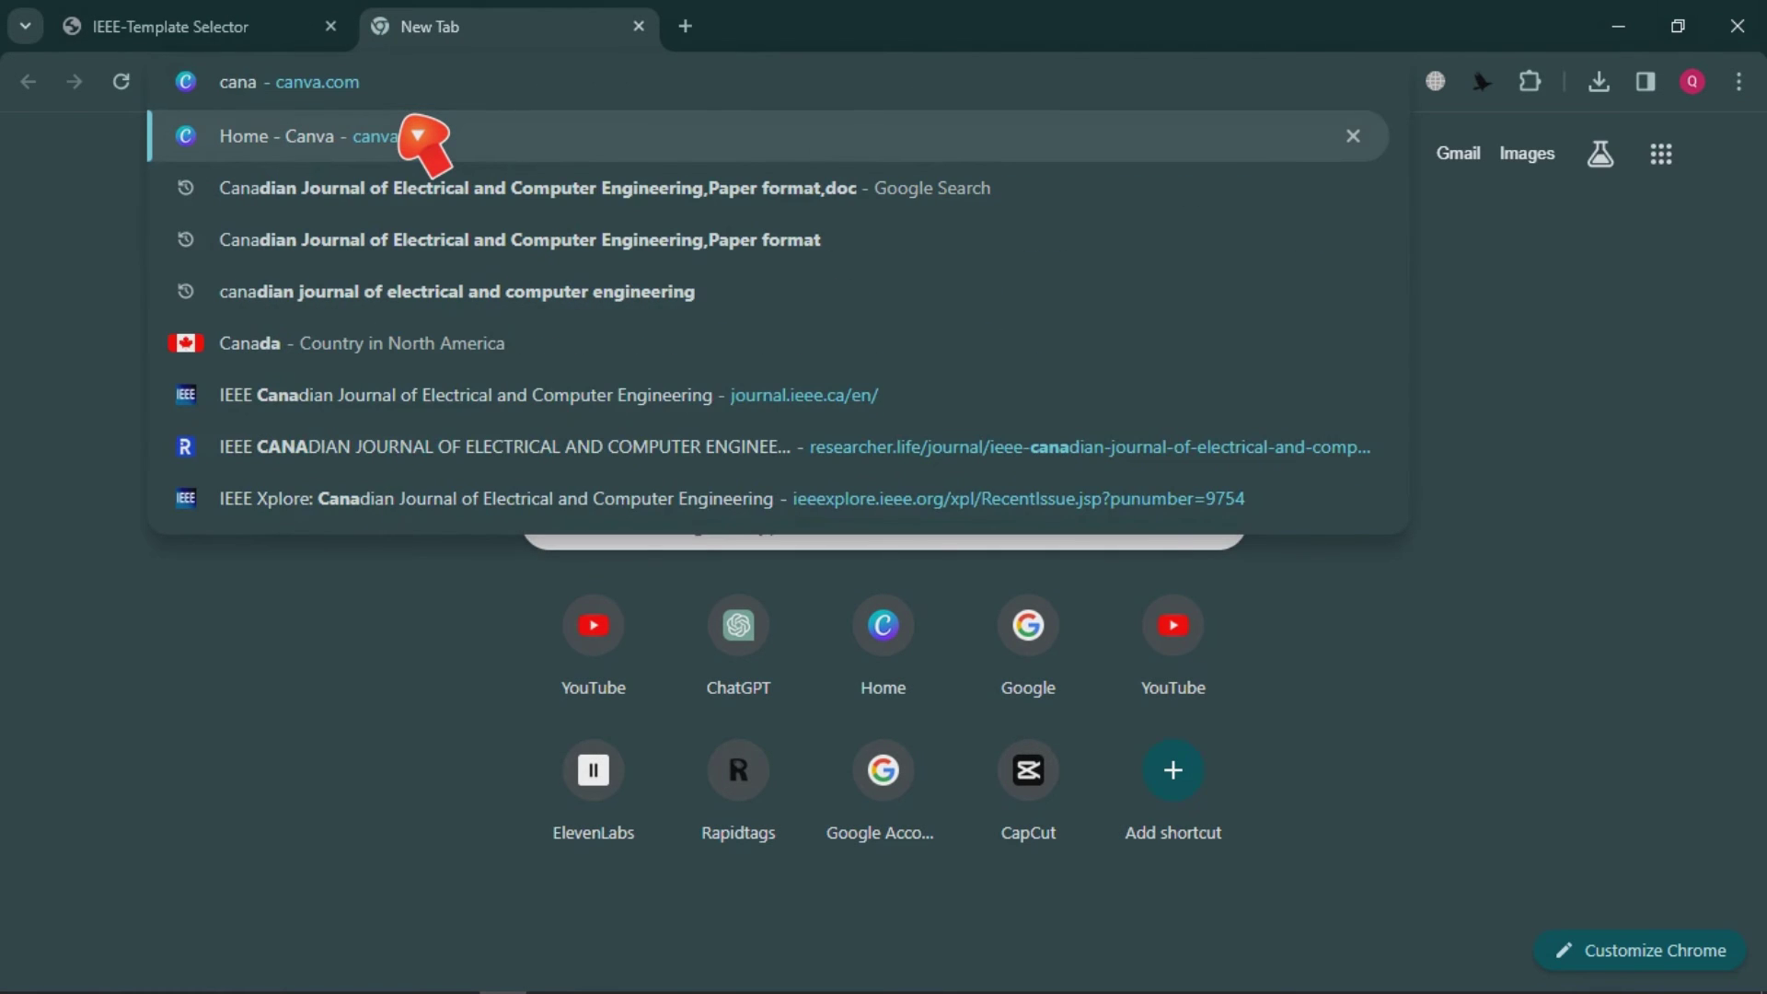
key(Down)
click(419, 196)
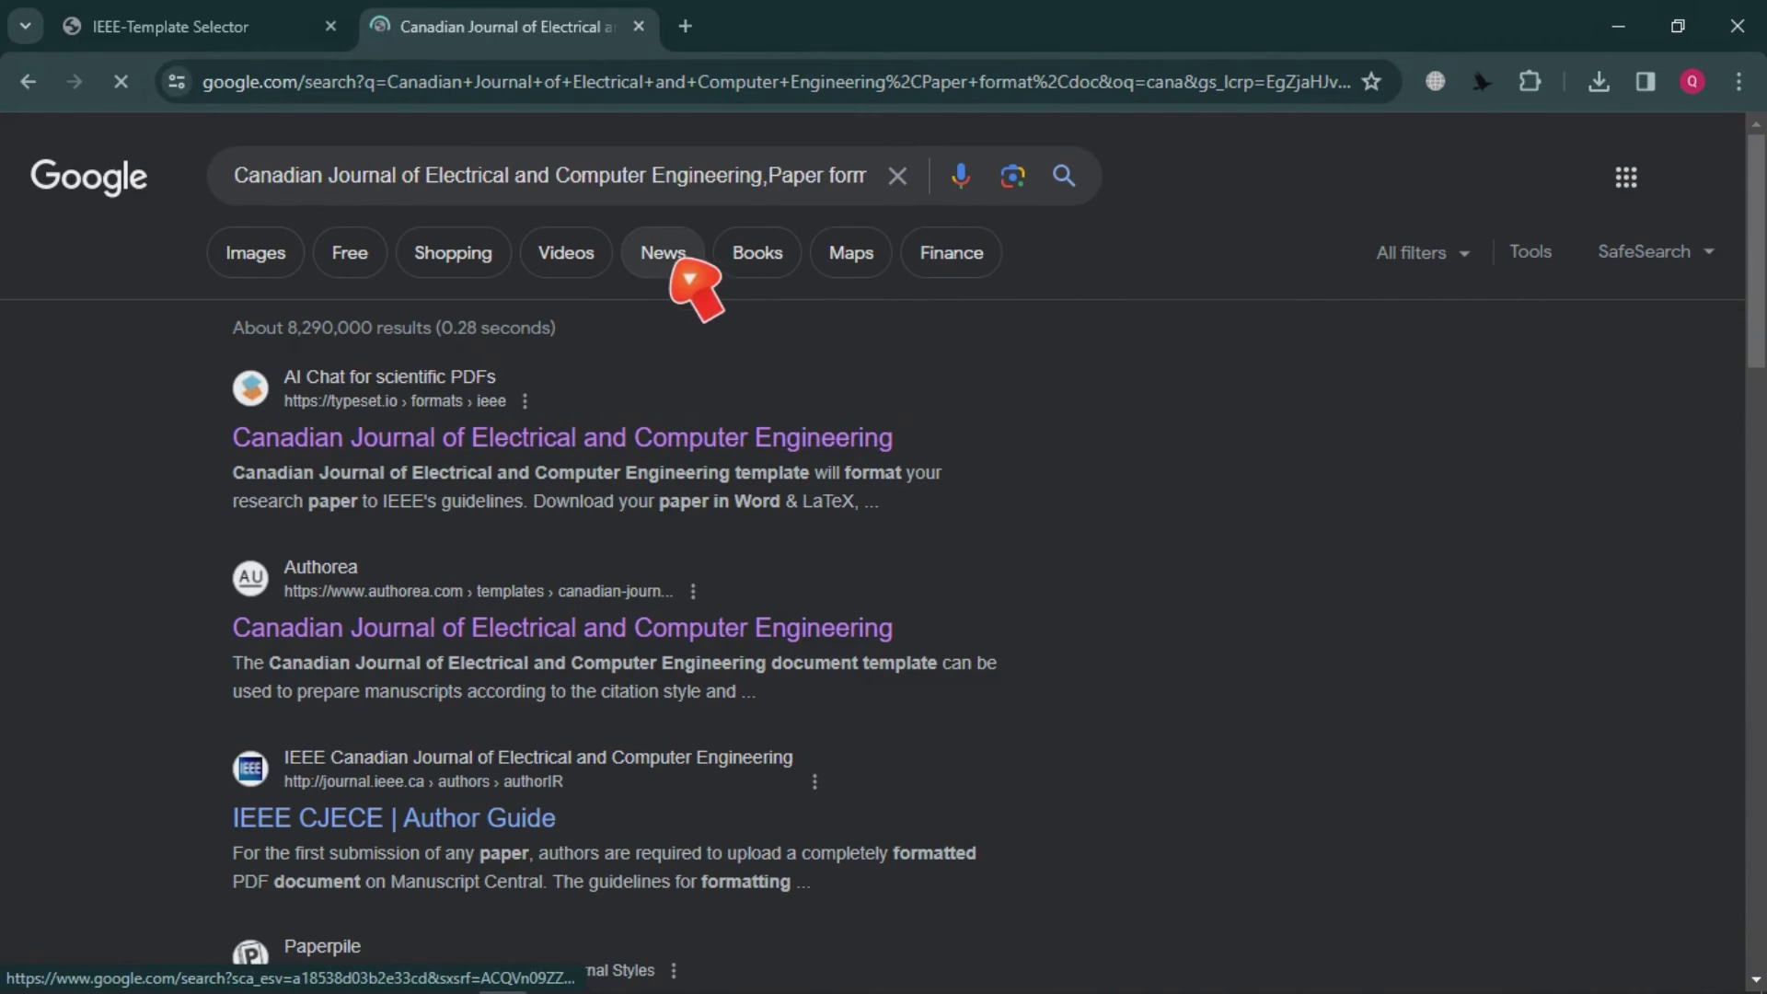
Change the search to the journal's home page and open the IEEE Canadian Journal of Electrical and Computer Engineering website.
click(261, 196)
text(do)
key(BackSpace)
key(BackSpace)
text(hom)
text(page,)
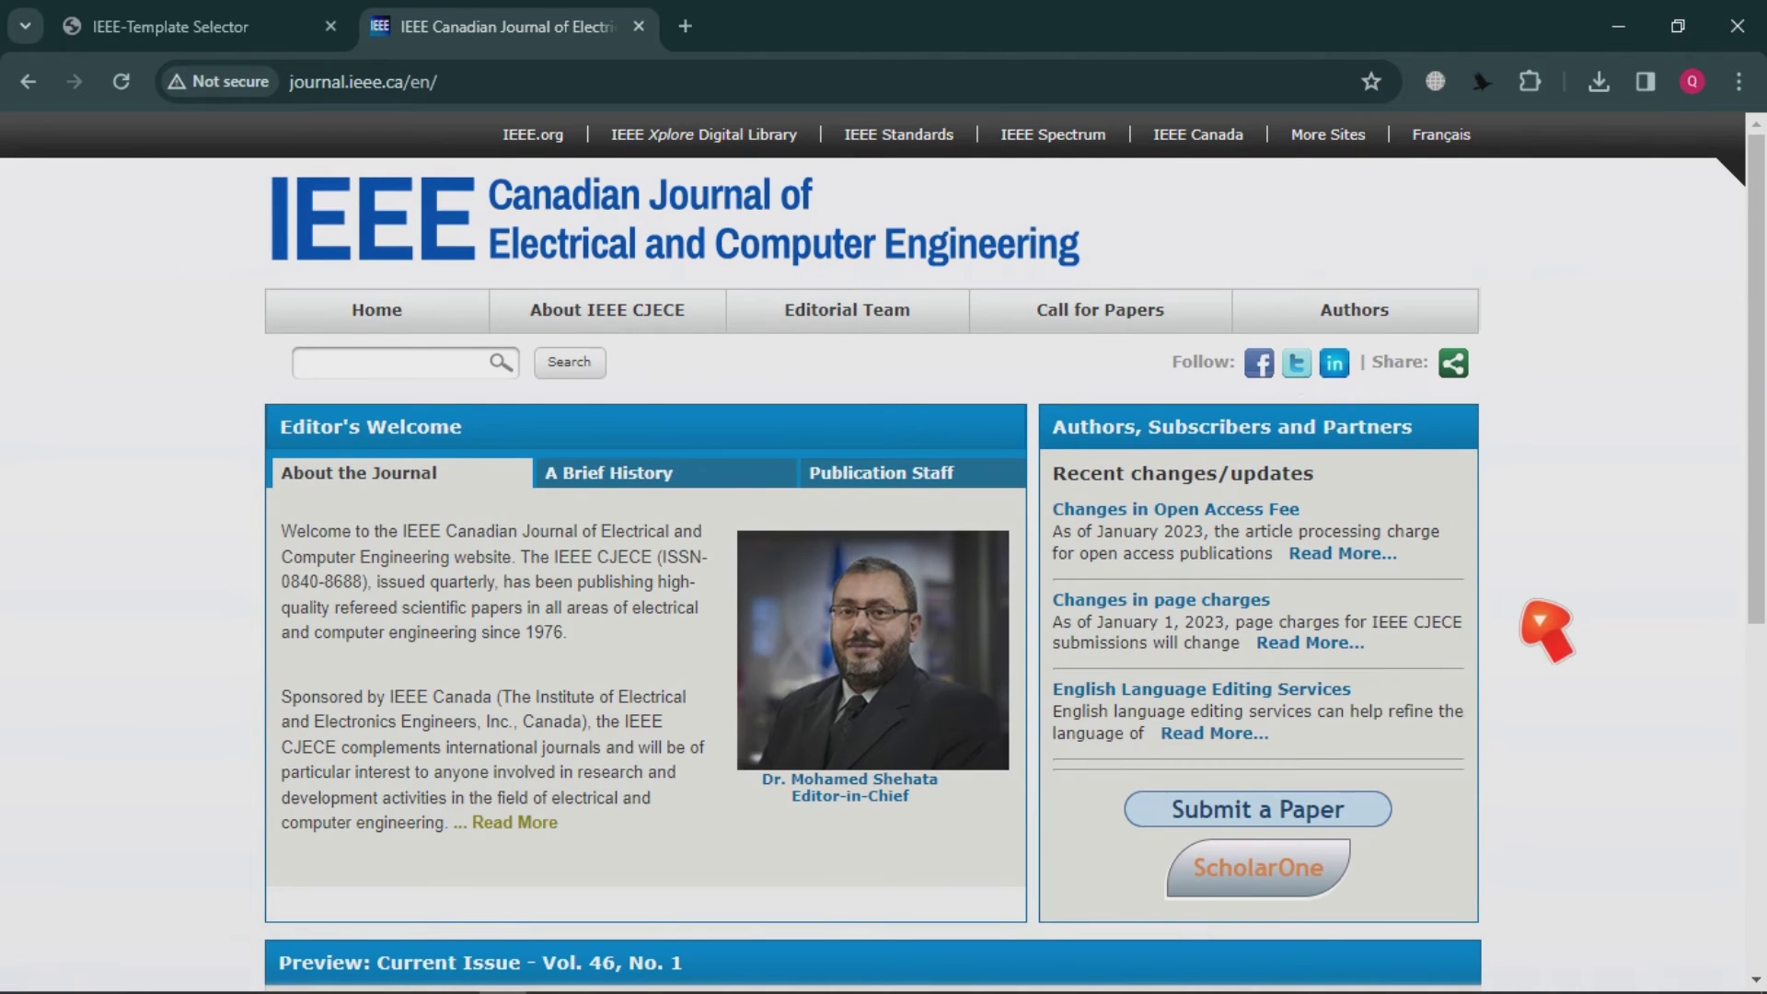
Open the journal's paper submission guide and go to Document Format under Initial Review Manuscript Preparation.
drag(1756, 368, 1756, 492)
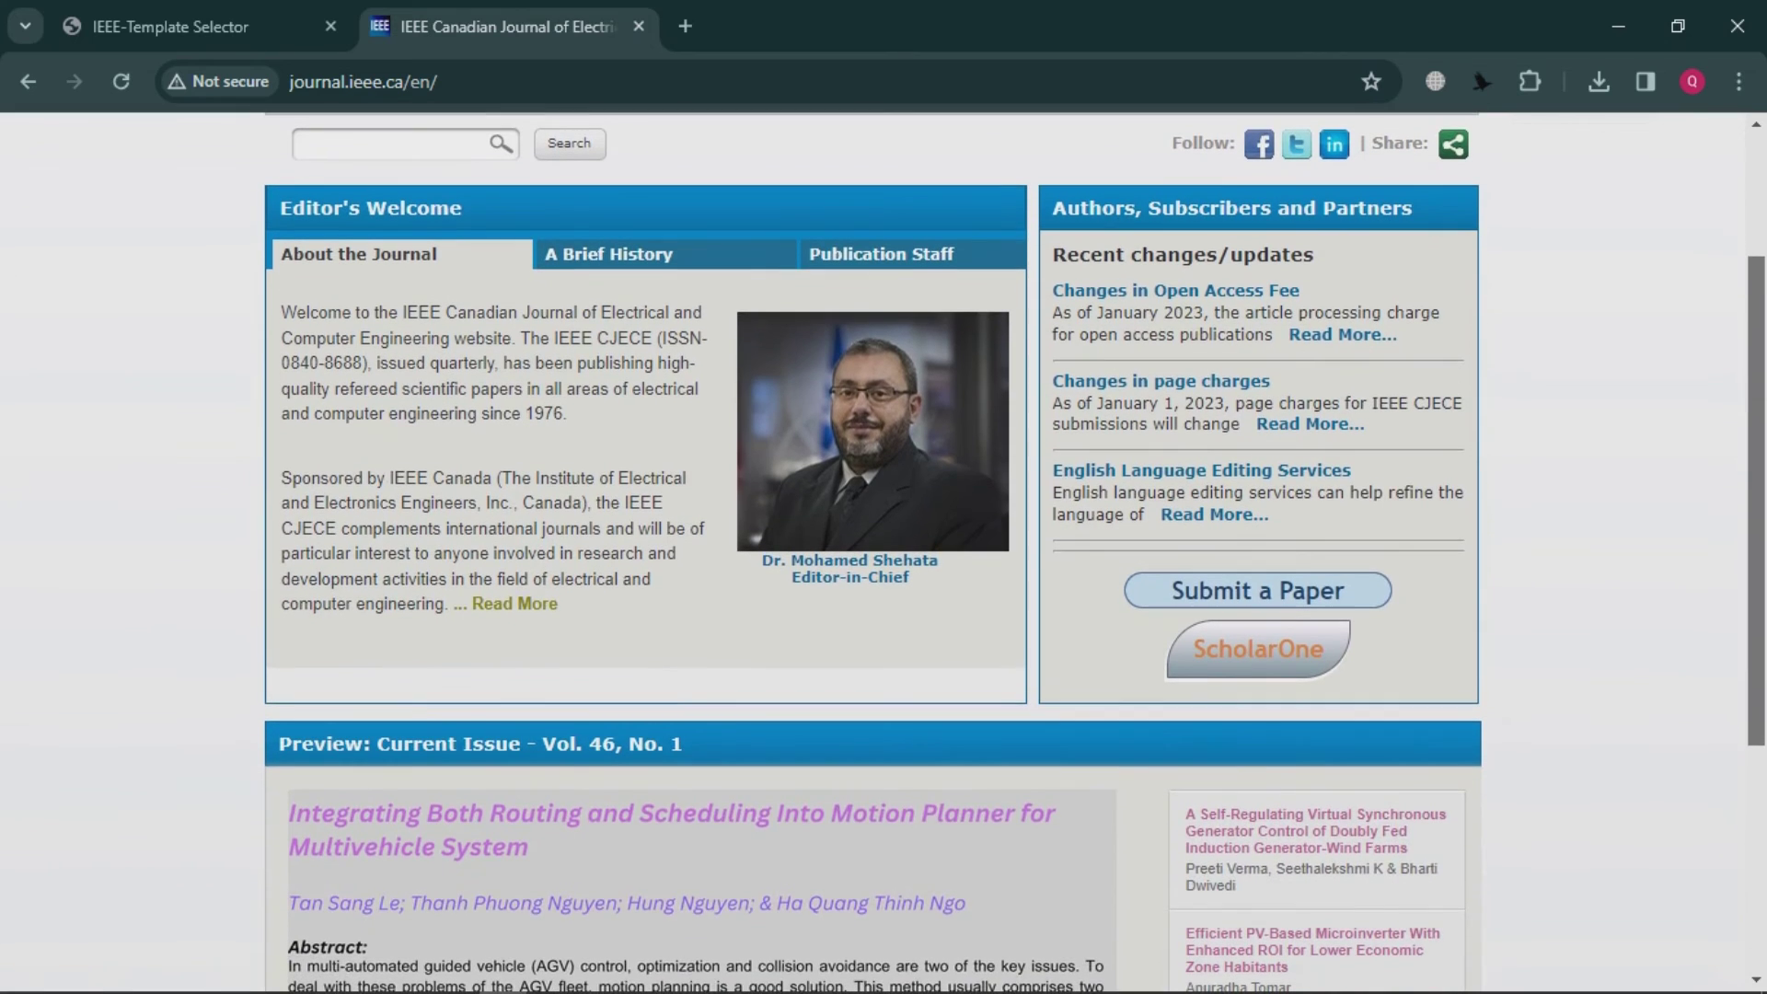
click(1222, 621)
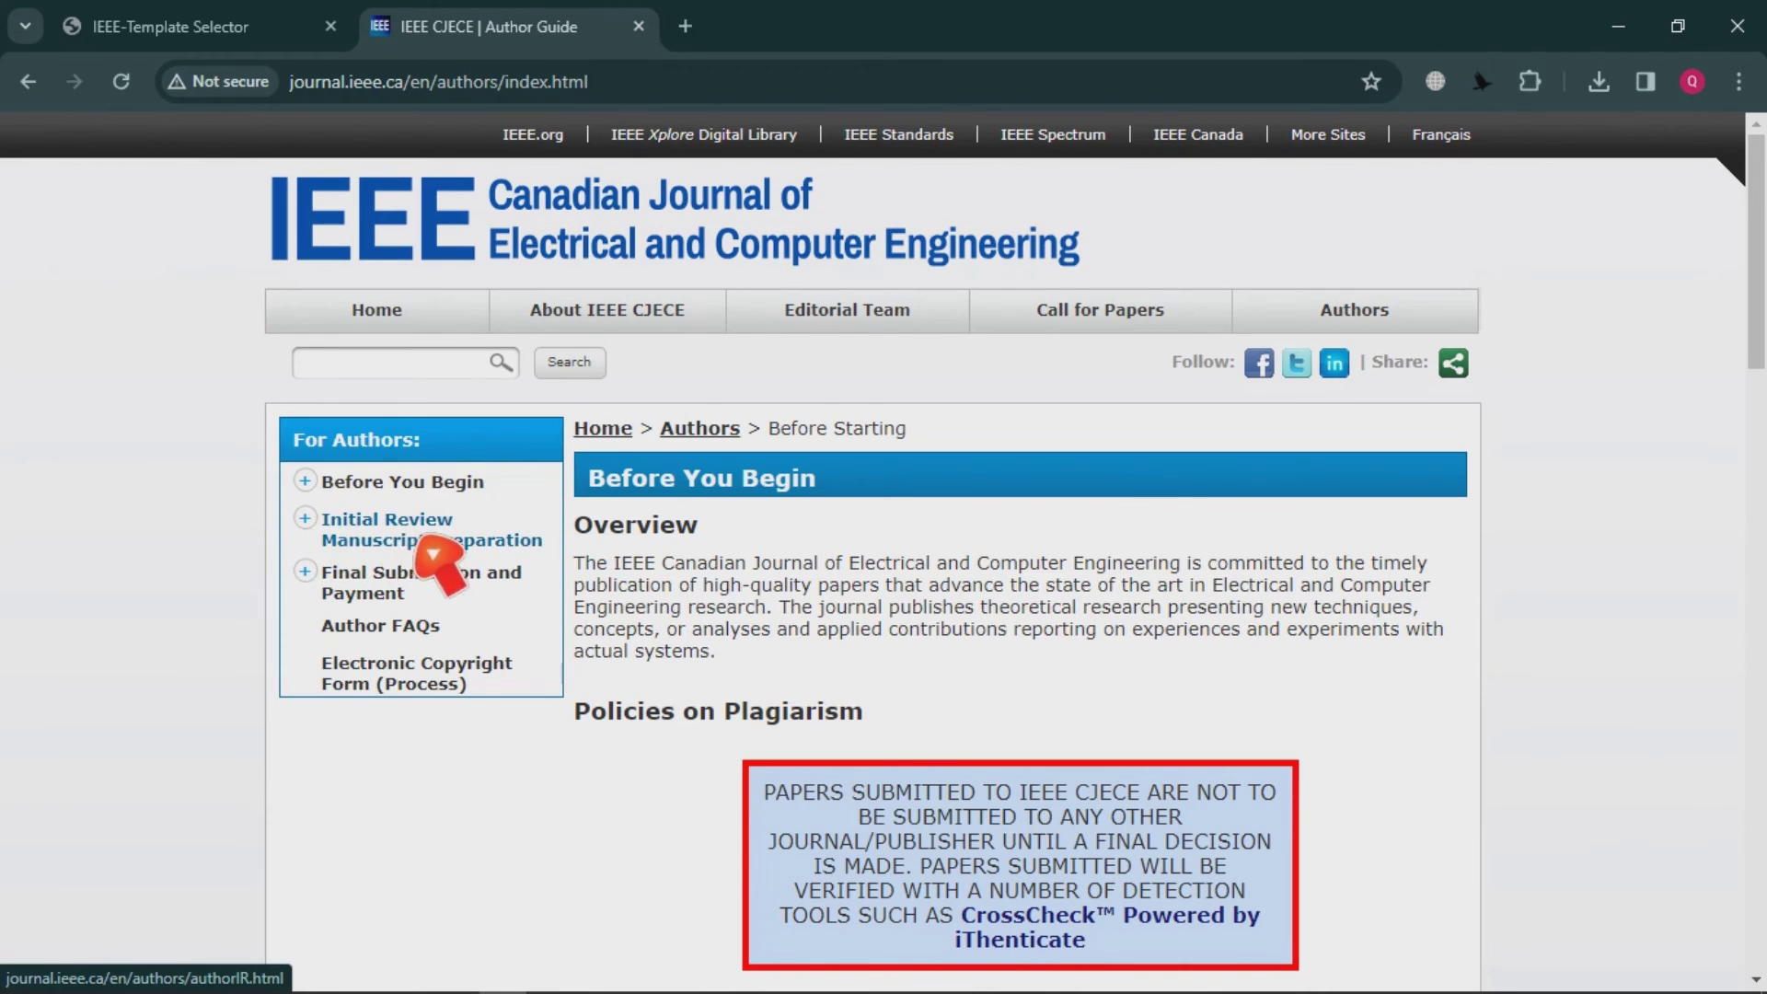
click(318, 527)
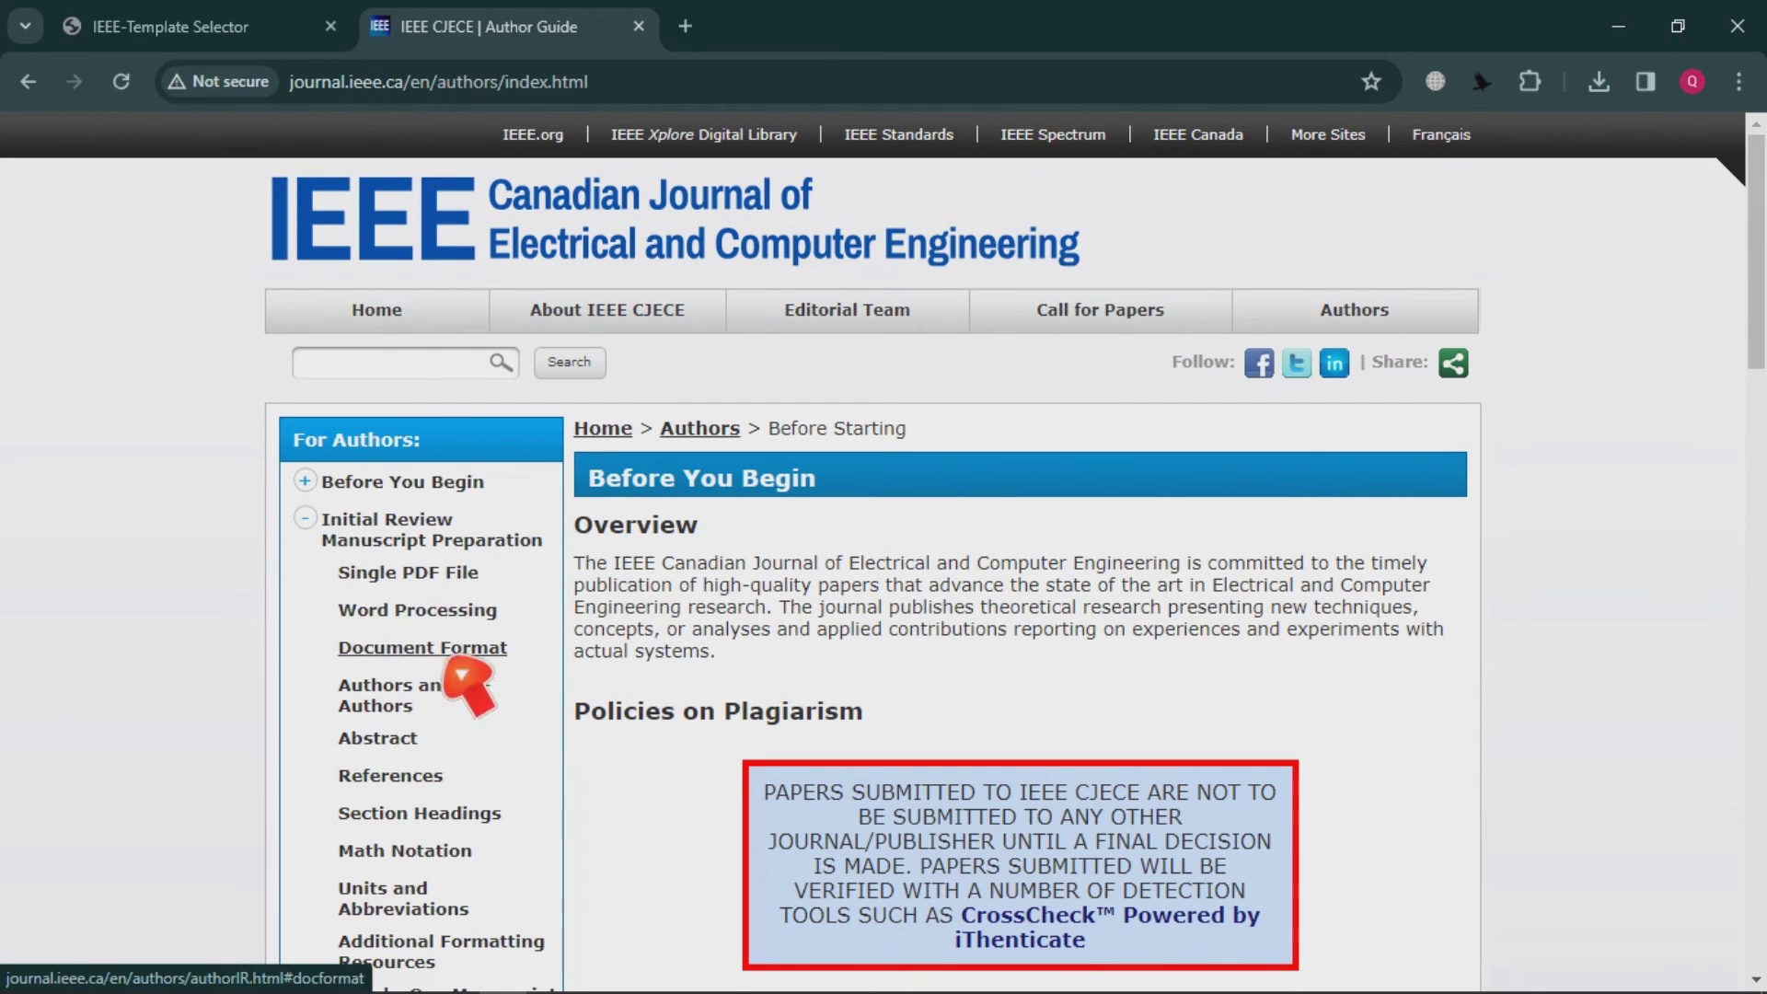
click(440, 672)
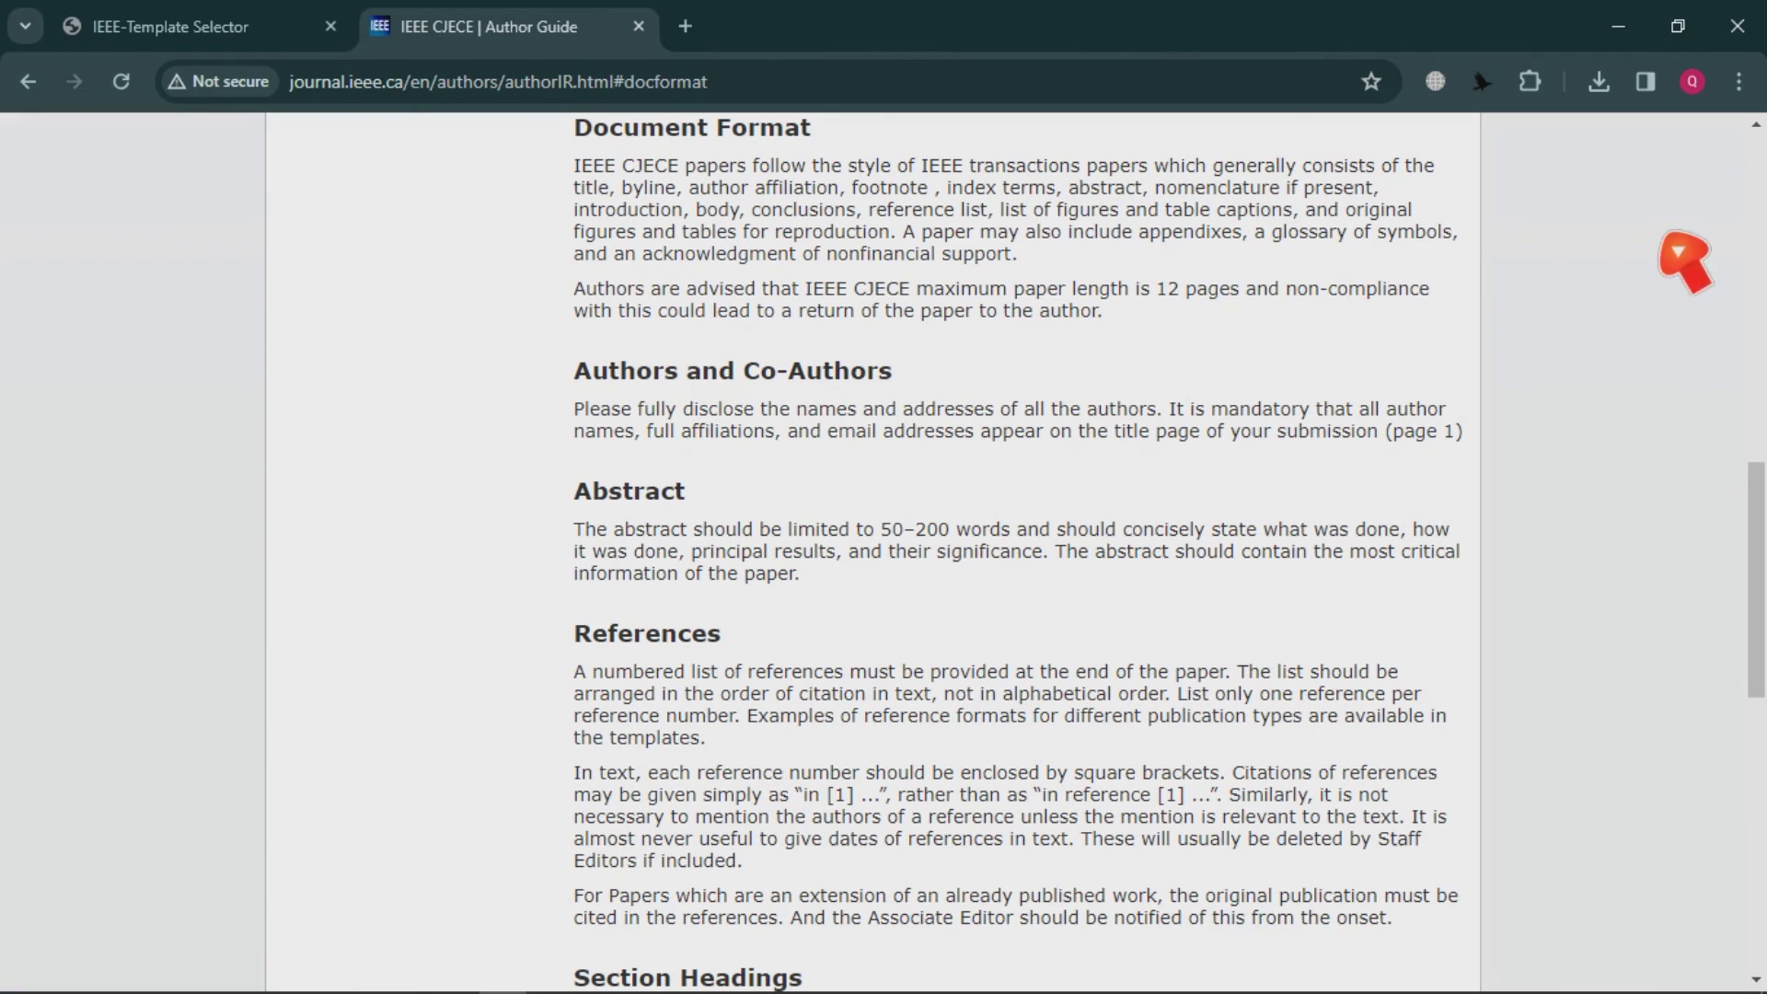
Review the initial review guide around its Word Processing and Document Format sections, checking it against the open Template Selector page.
scroll(874, 552, up, 10)
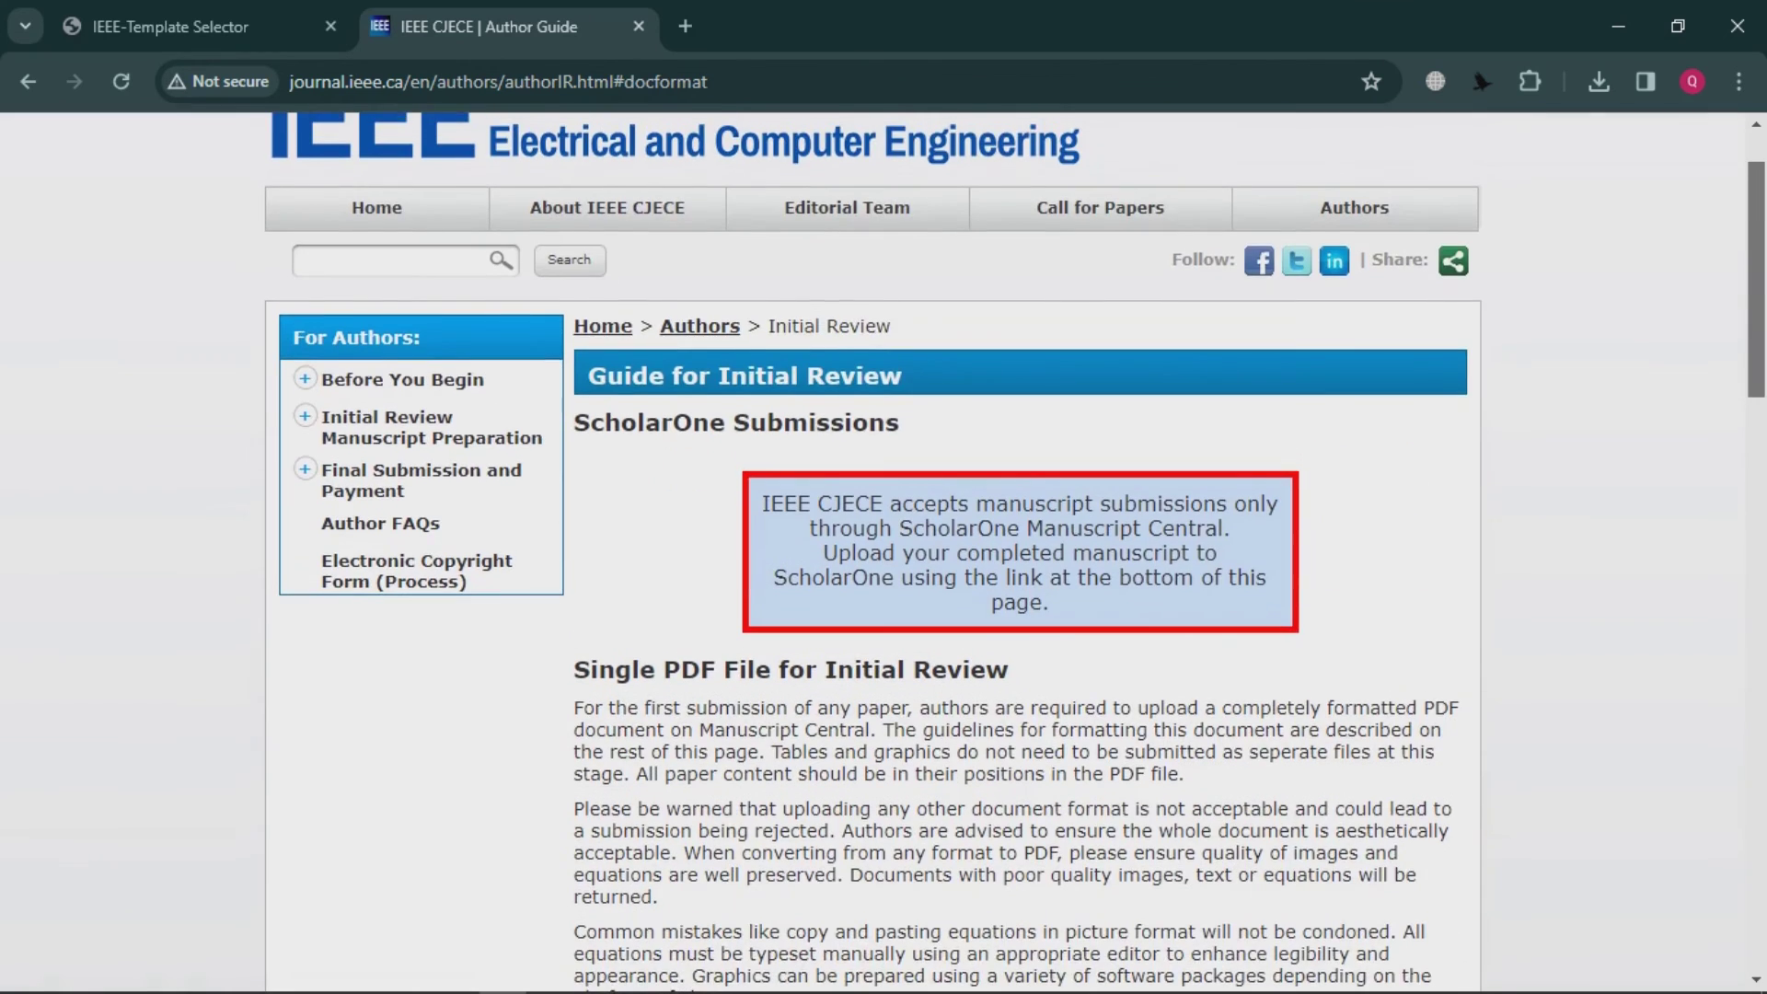
scroll(874, 552, down, 4)
scroll(874, 552, down, 6)
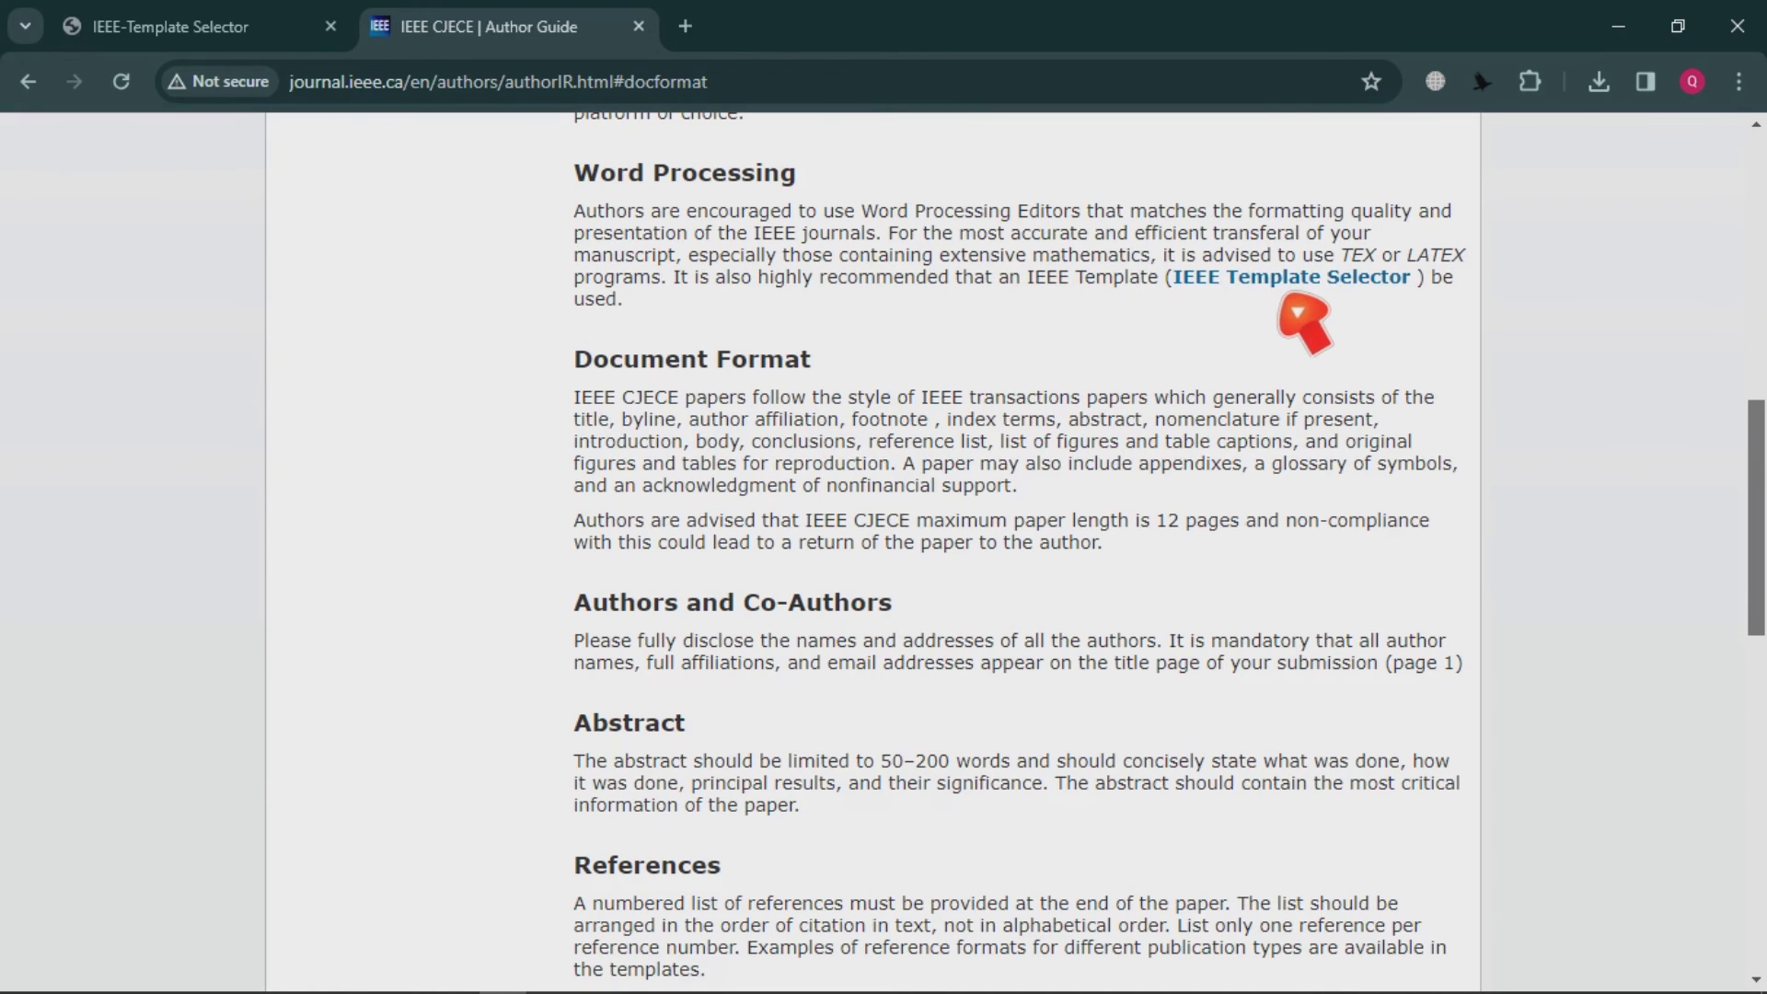
click(143, 25)
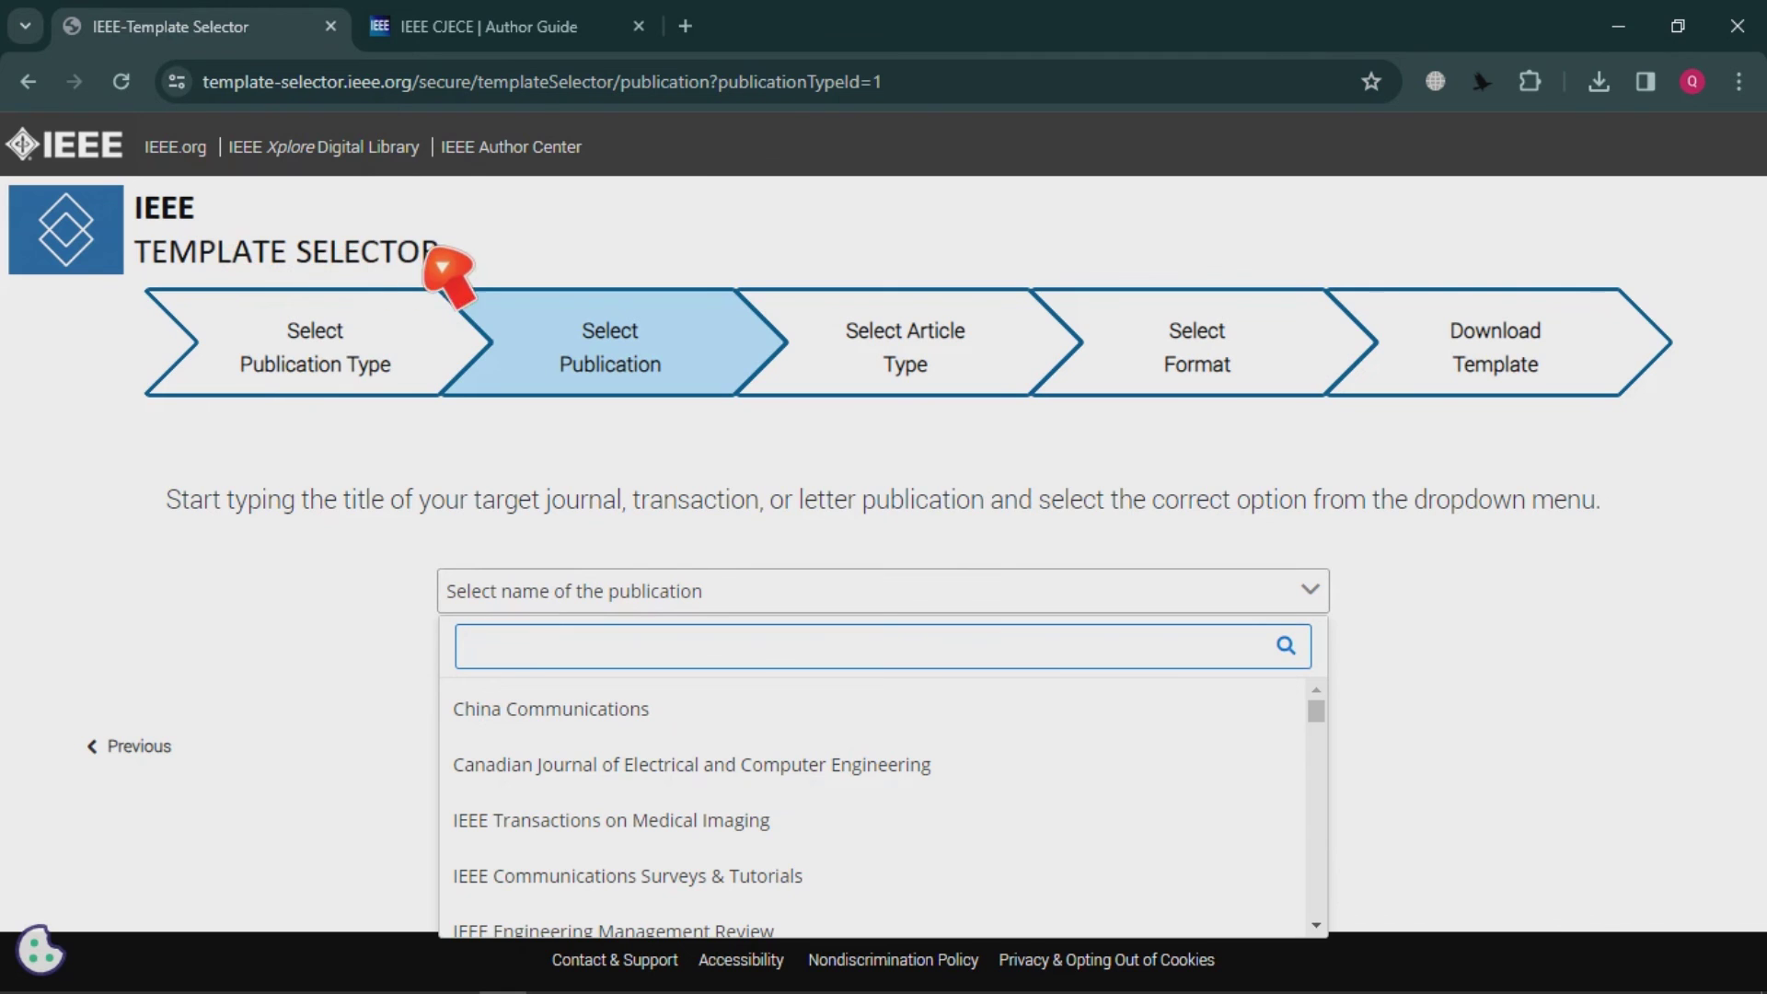
click(538, 27)
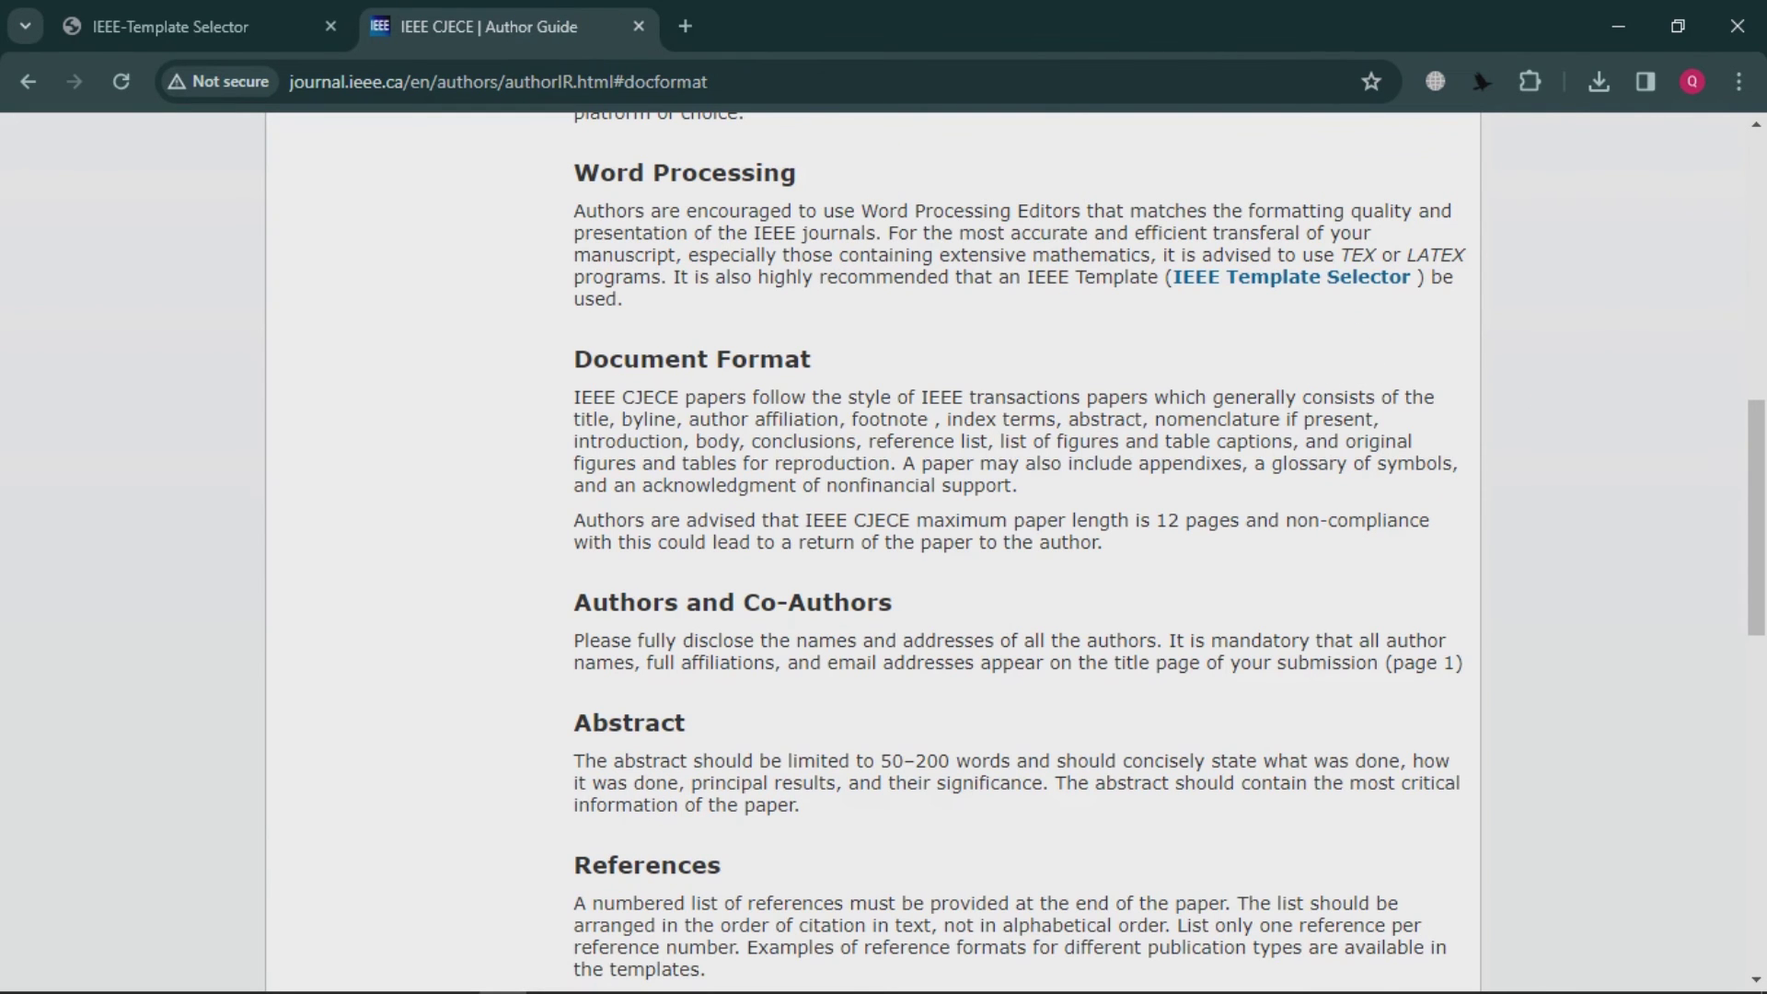
scroll(1012, 552, down, 5)
scroll(1012, 552, up, 5)
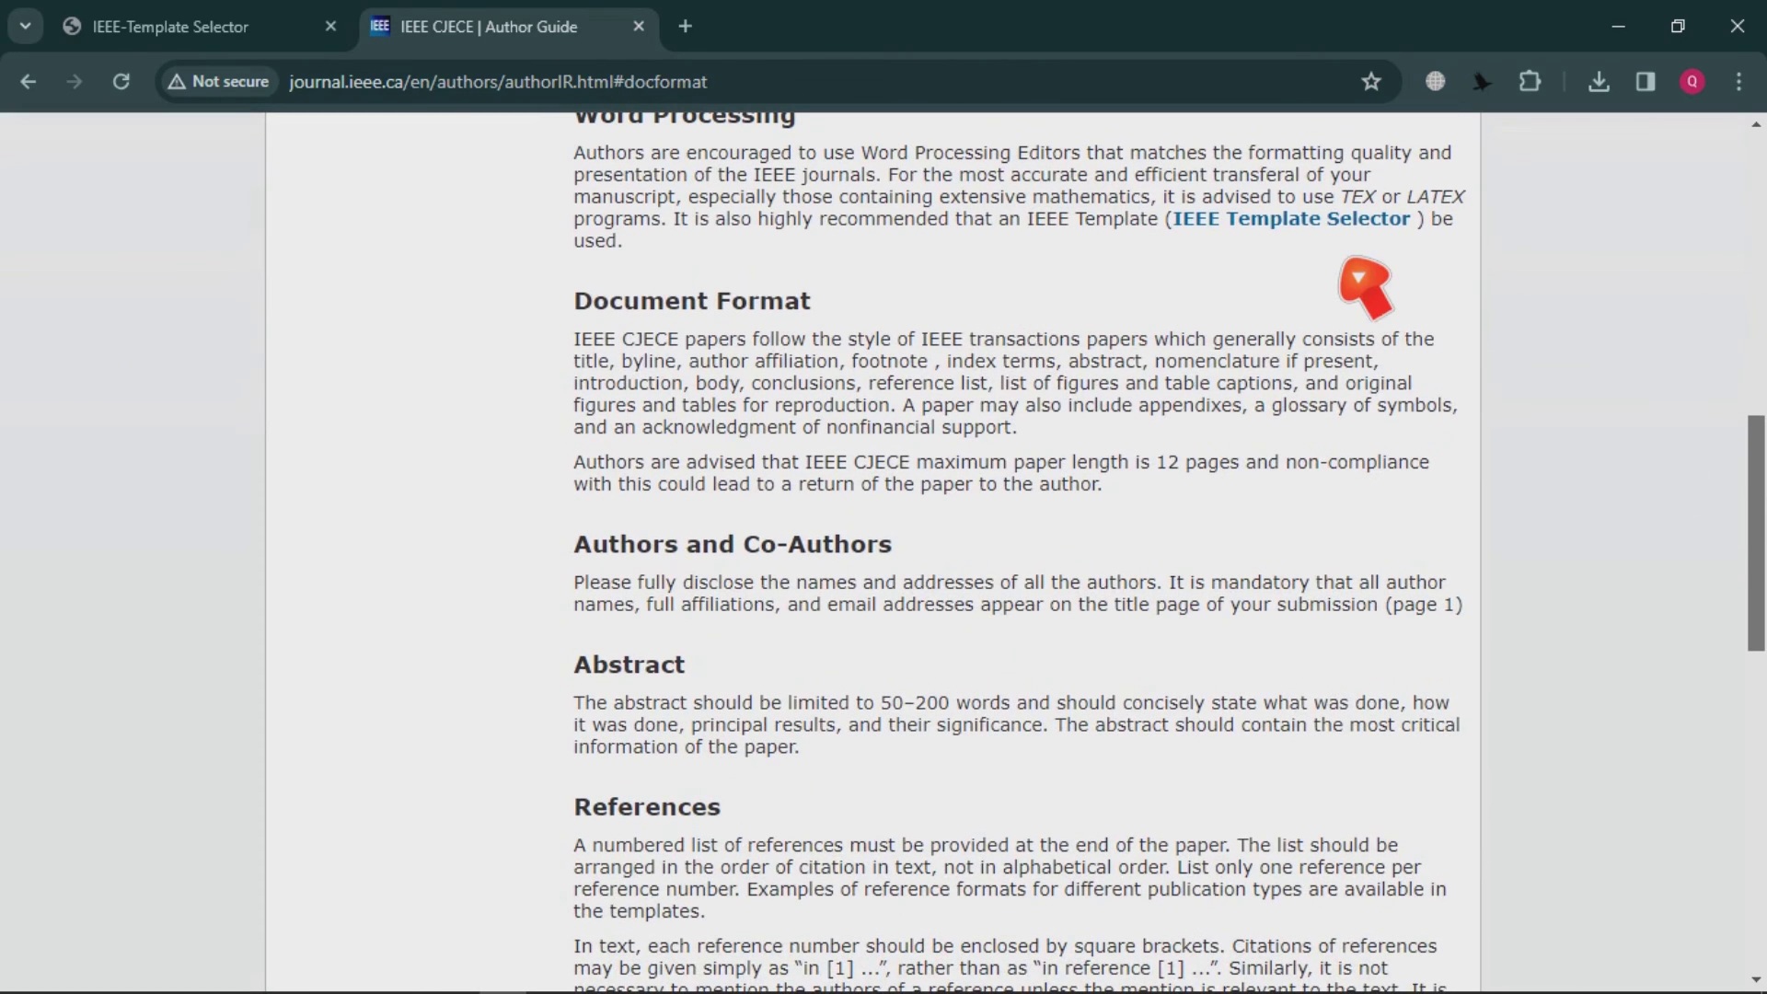
Follow the guide's links to the IEEE Template Selector and choose Transactions, Journals and Letters as the publication type.
click(1311, 228)
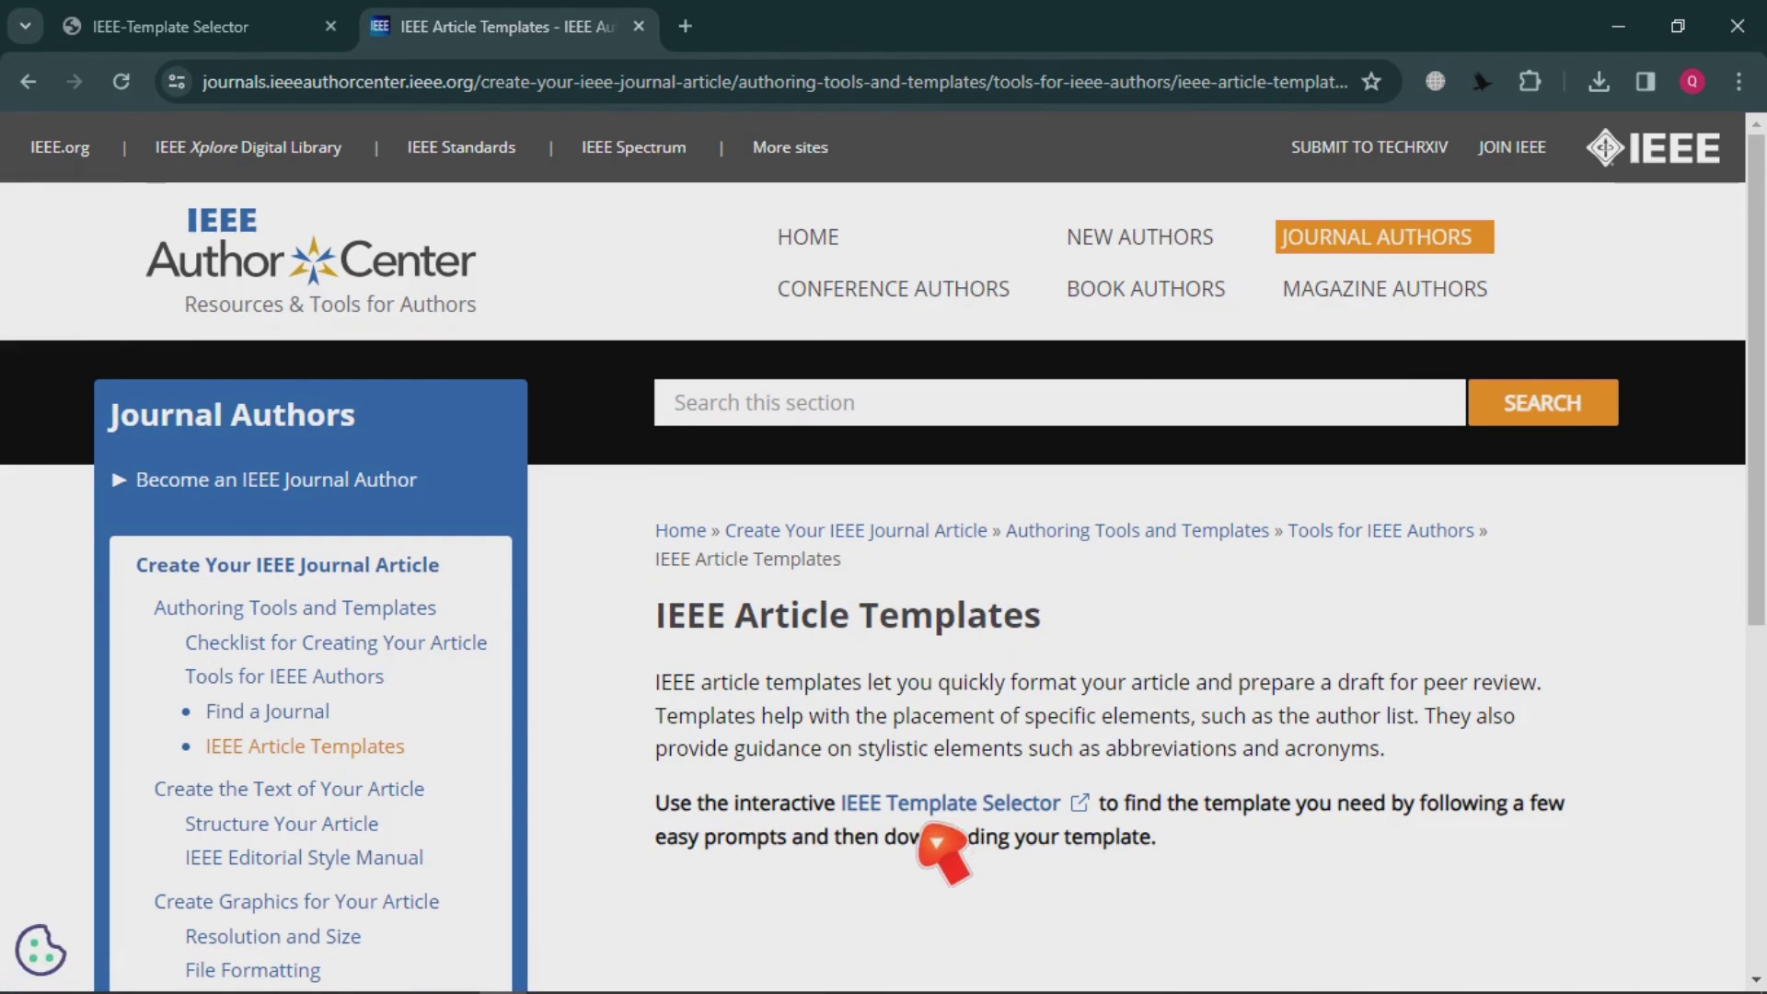
click(950, 817)
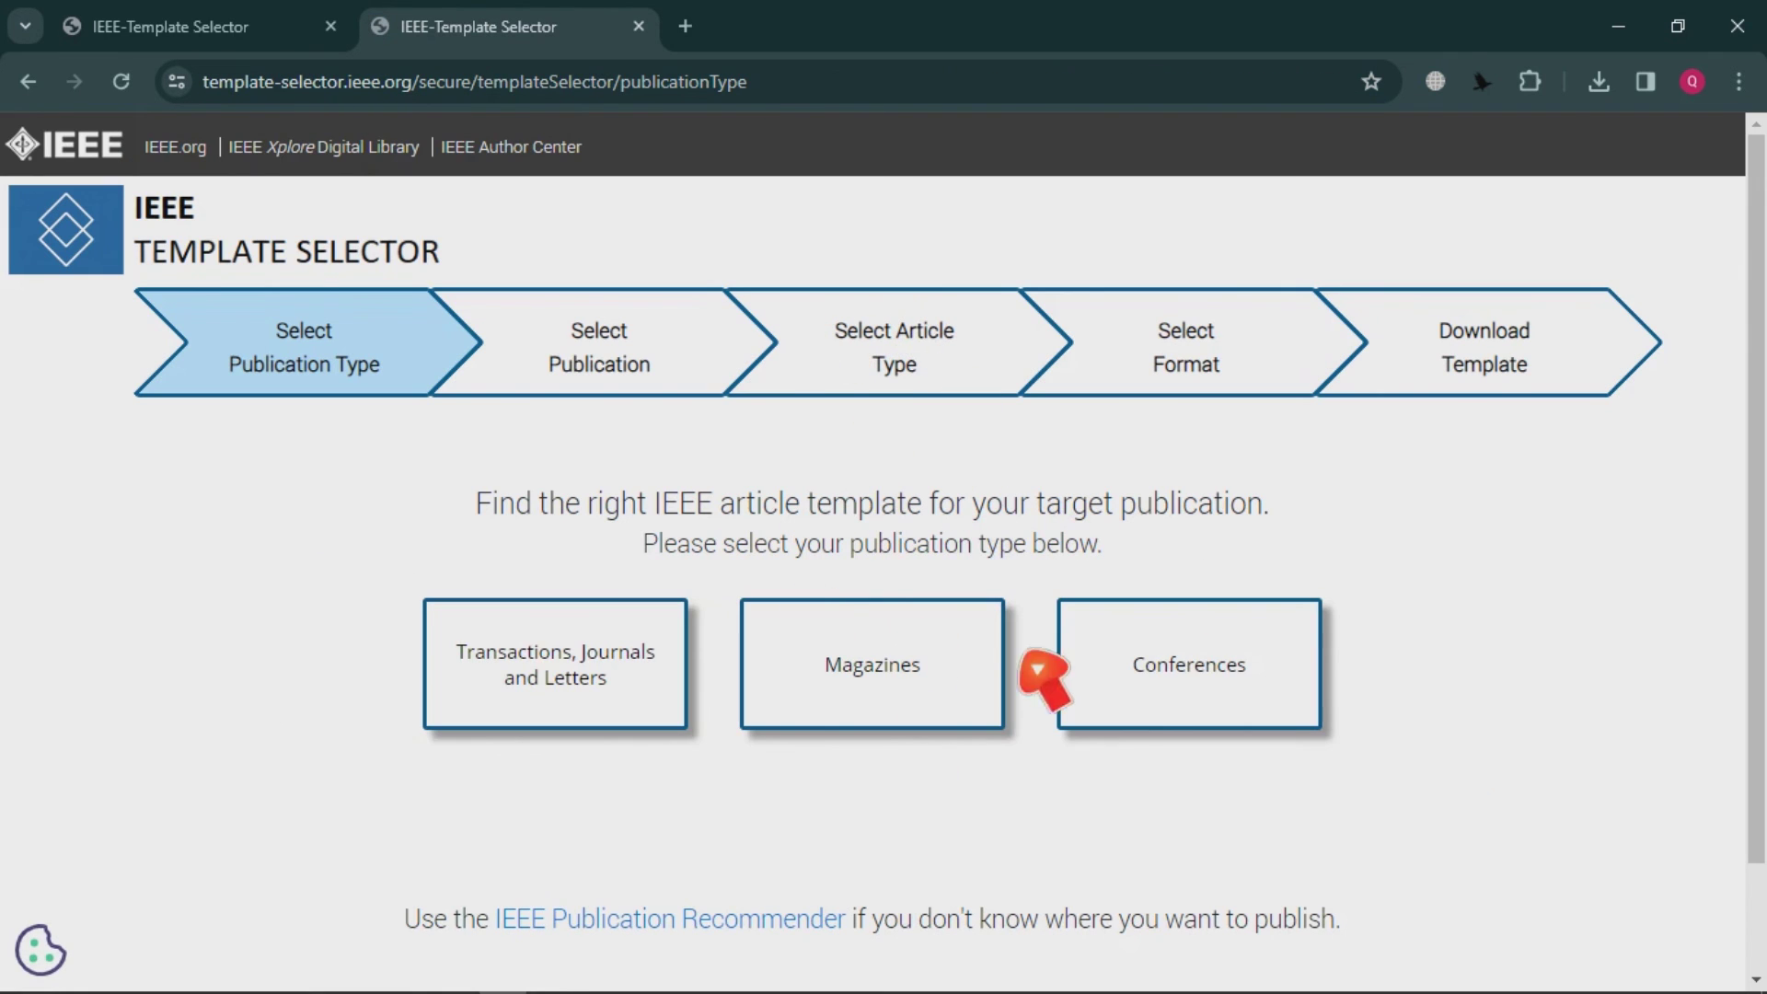
click(598, 690)
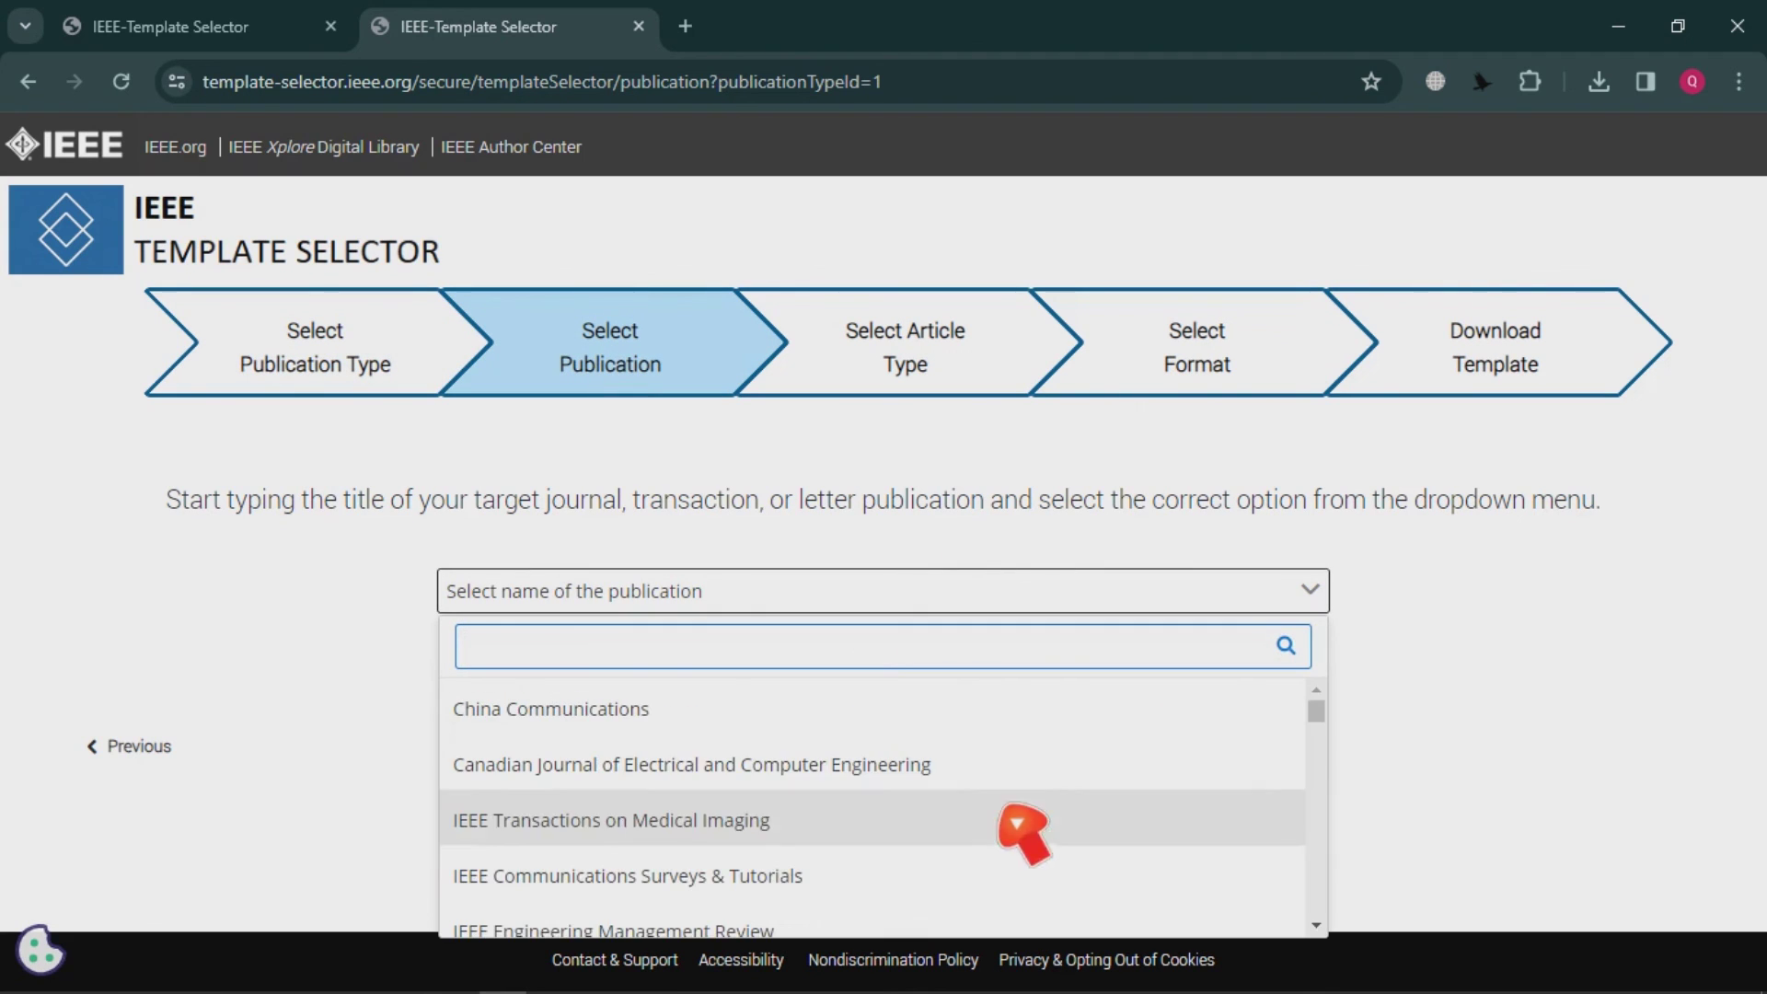
Select Canadian Journal of Electrical and Computer Engineering, the Original research and Brief article type, and the Word format to reach the template download.
click(1465, 764)
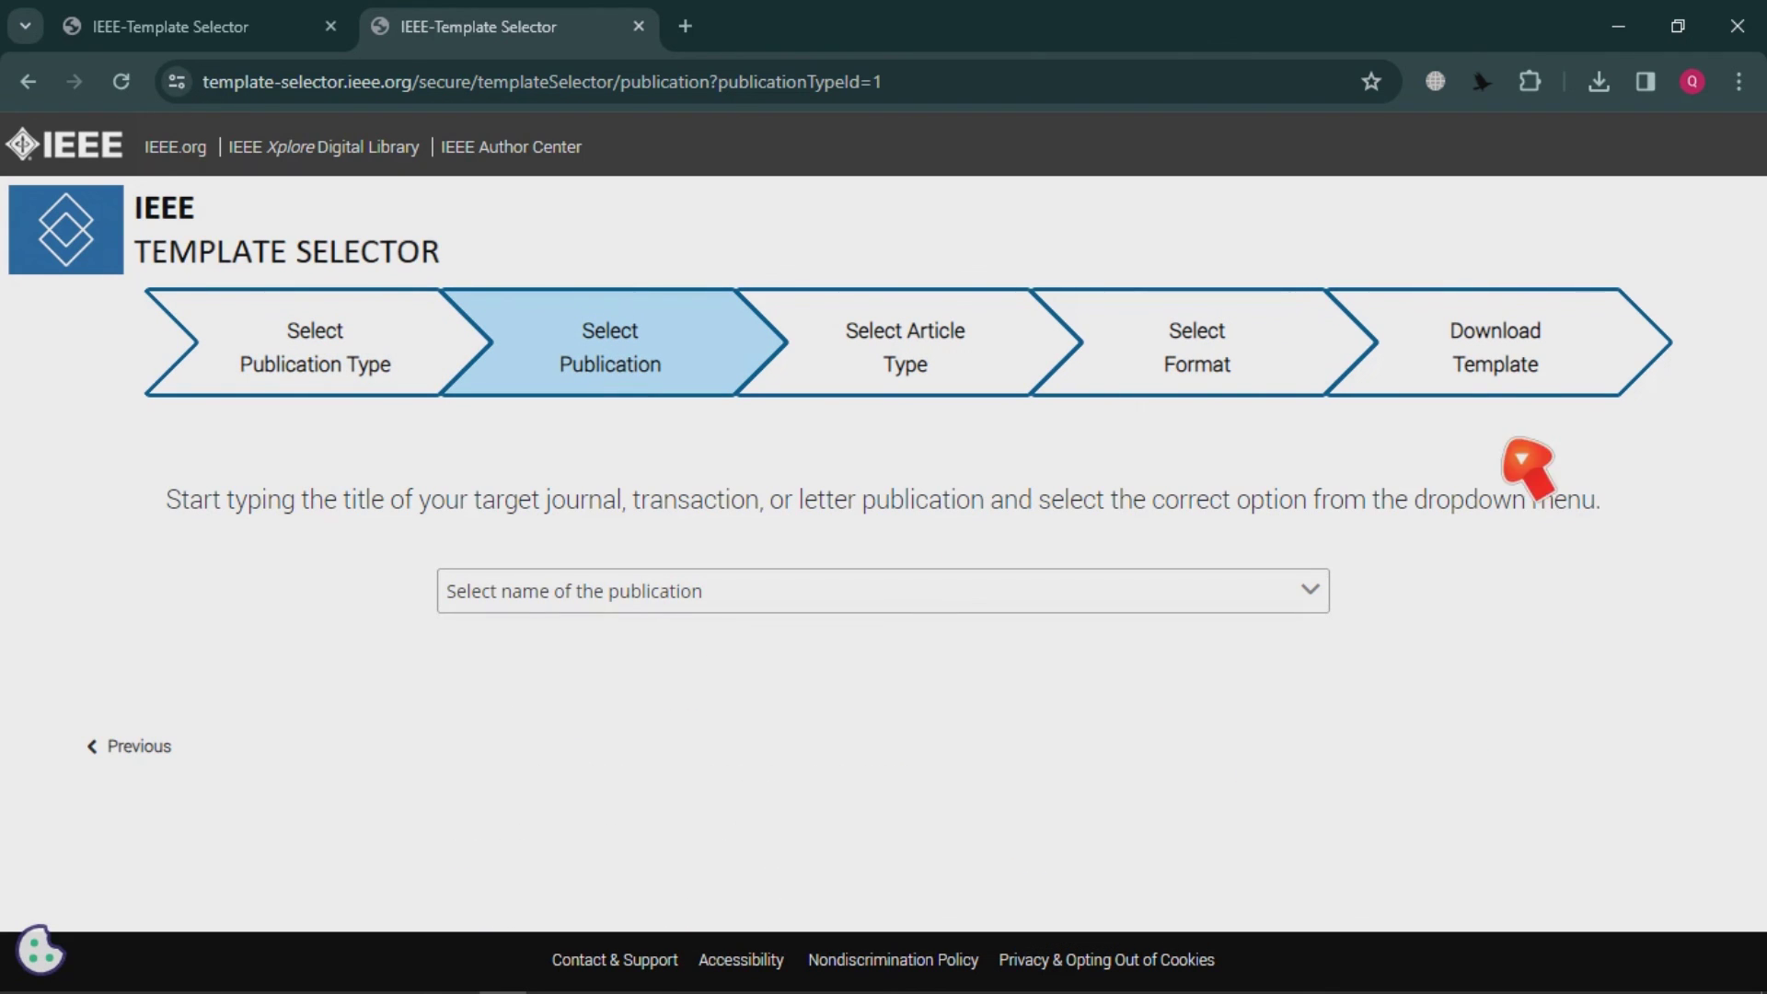
click(818, 600)
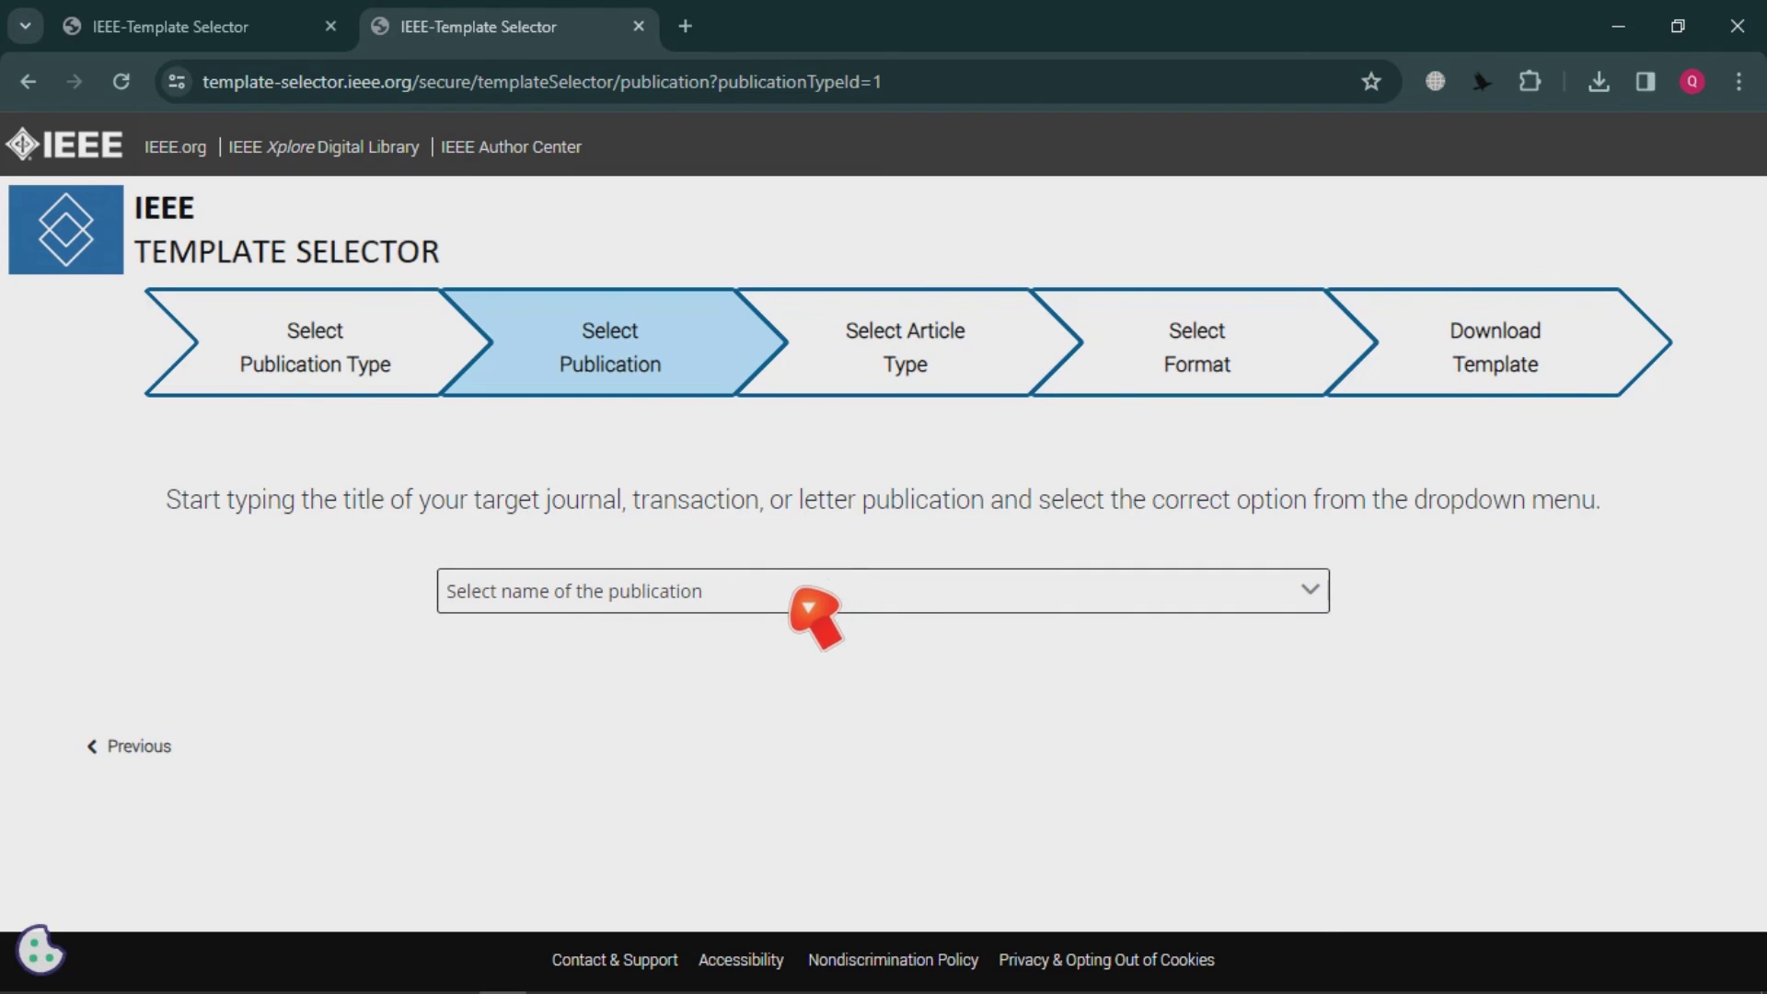
click(671, 761)
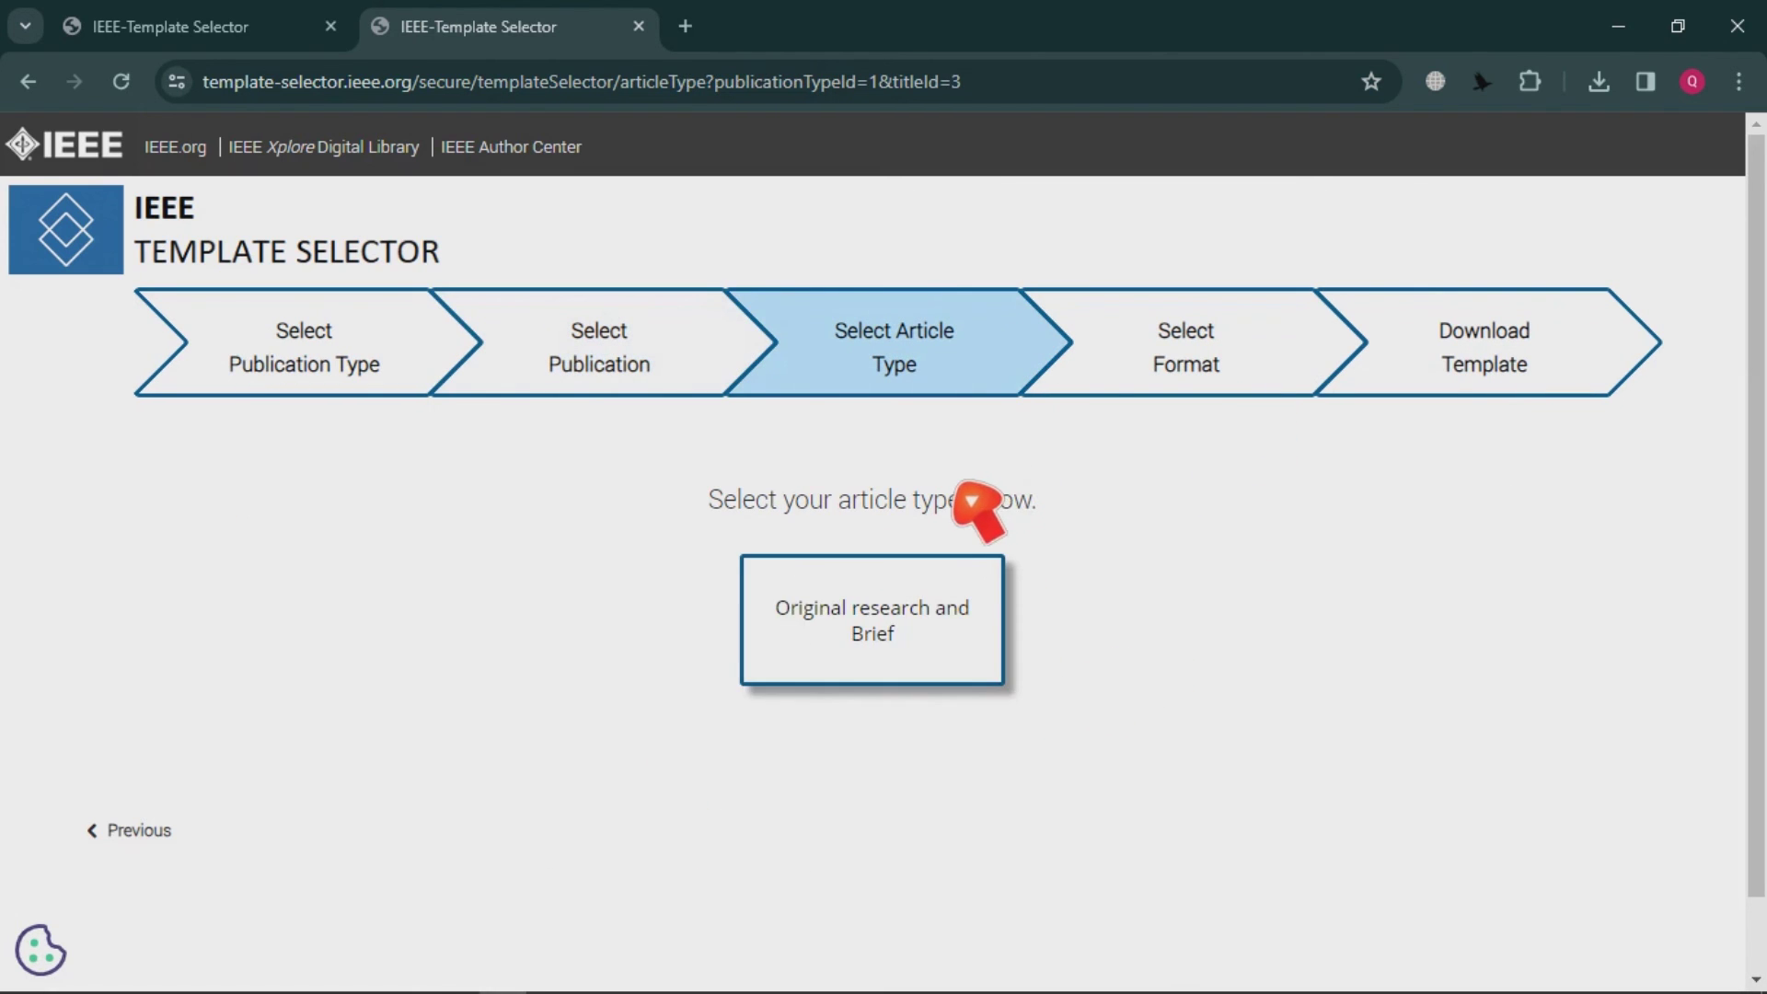
click(905, 667)
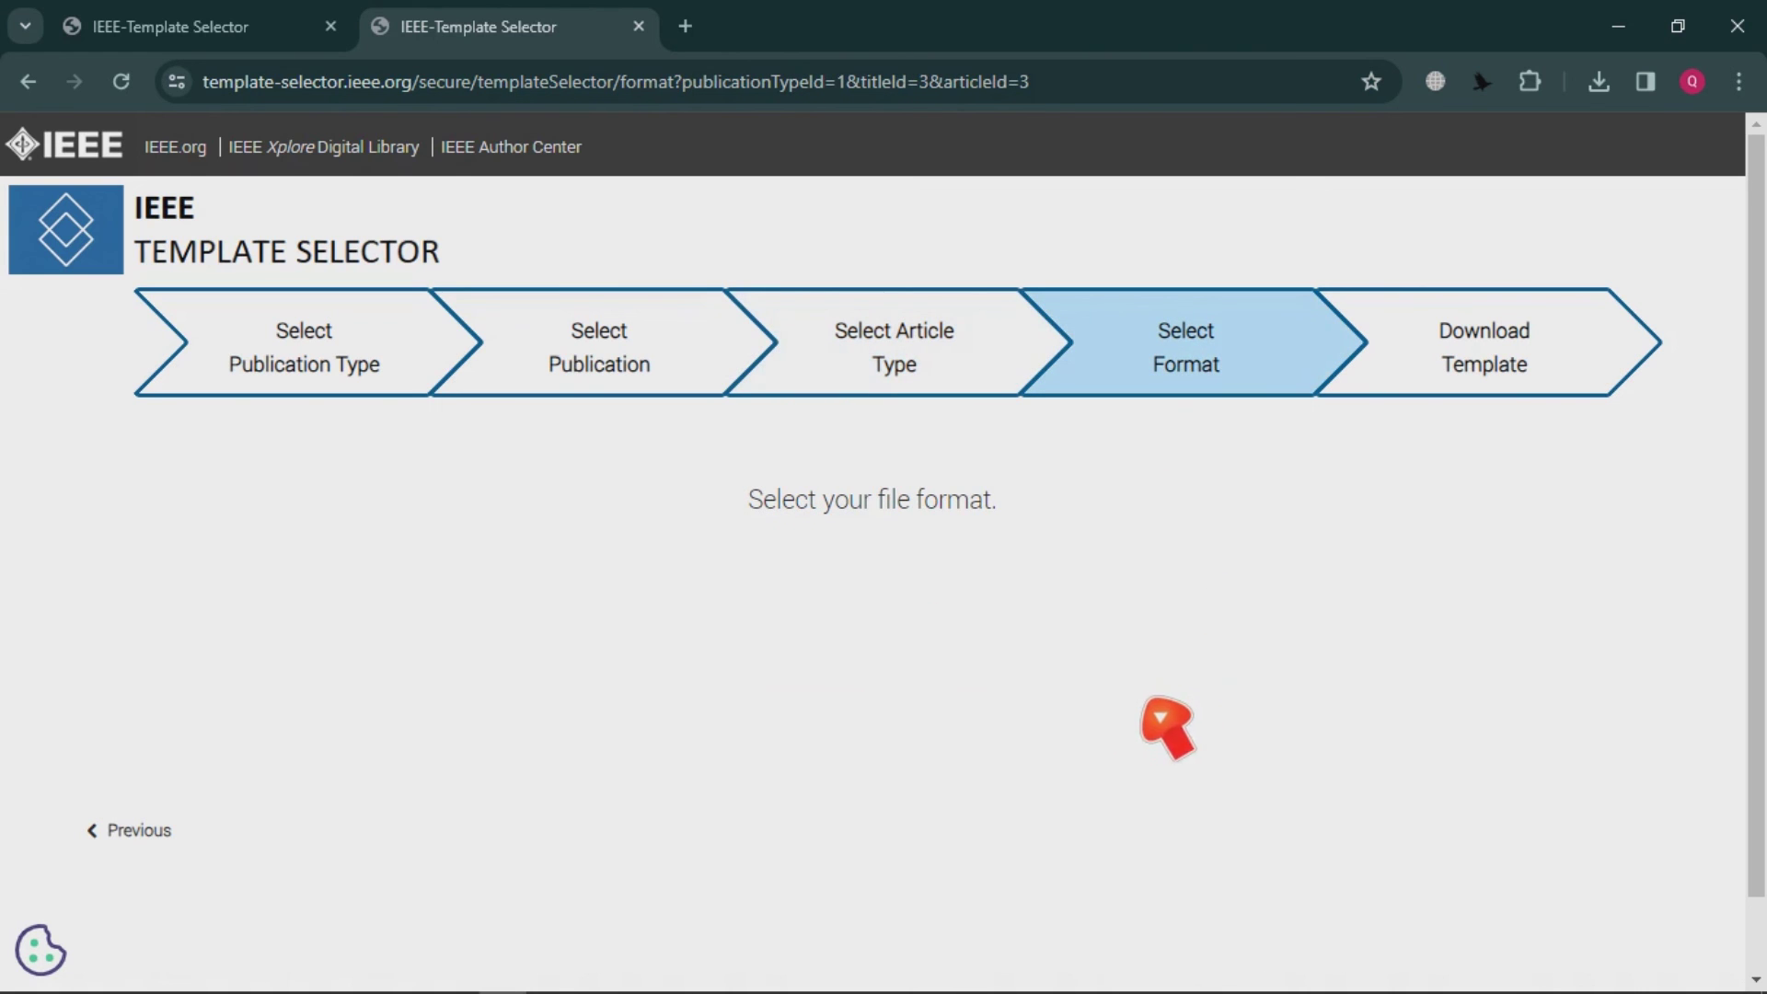
click(1031, 653)
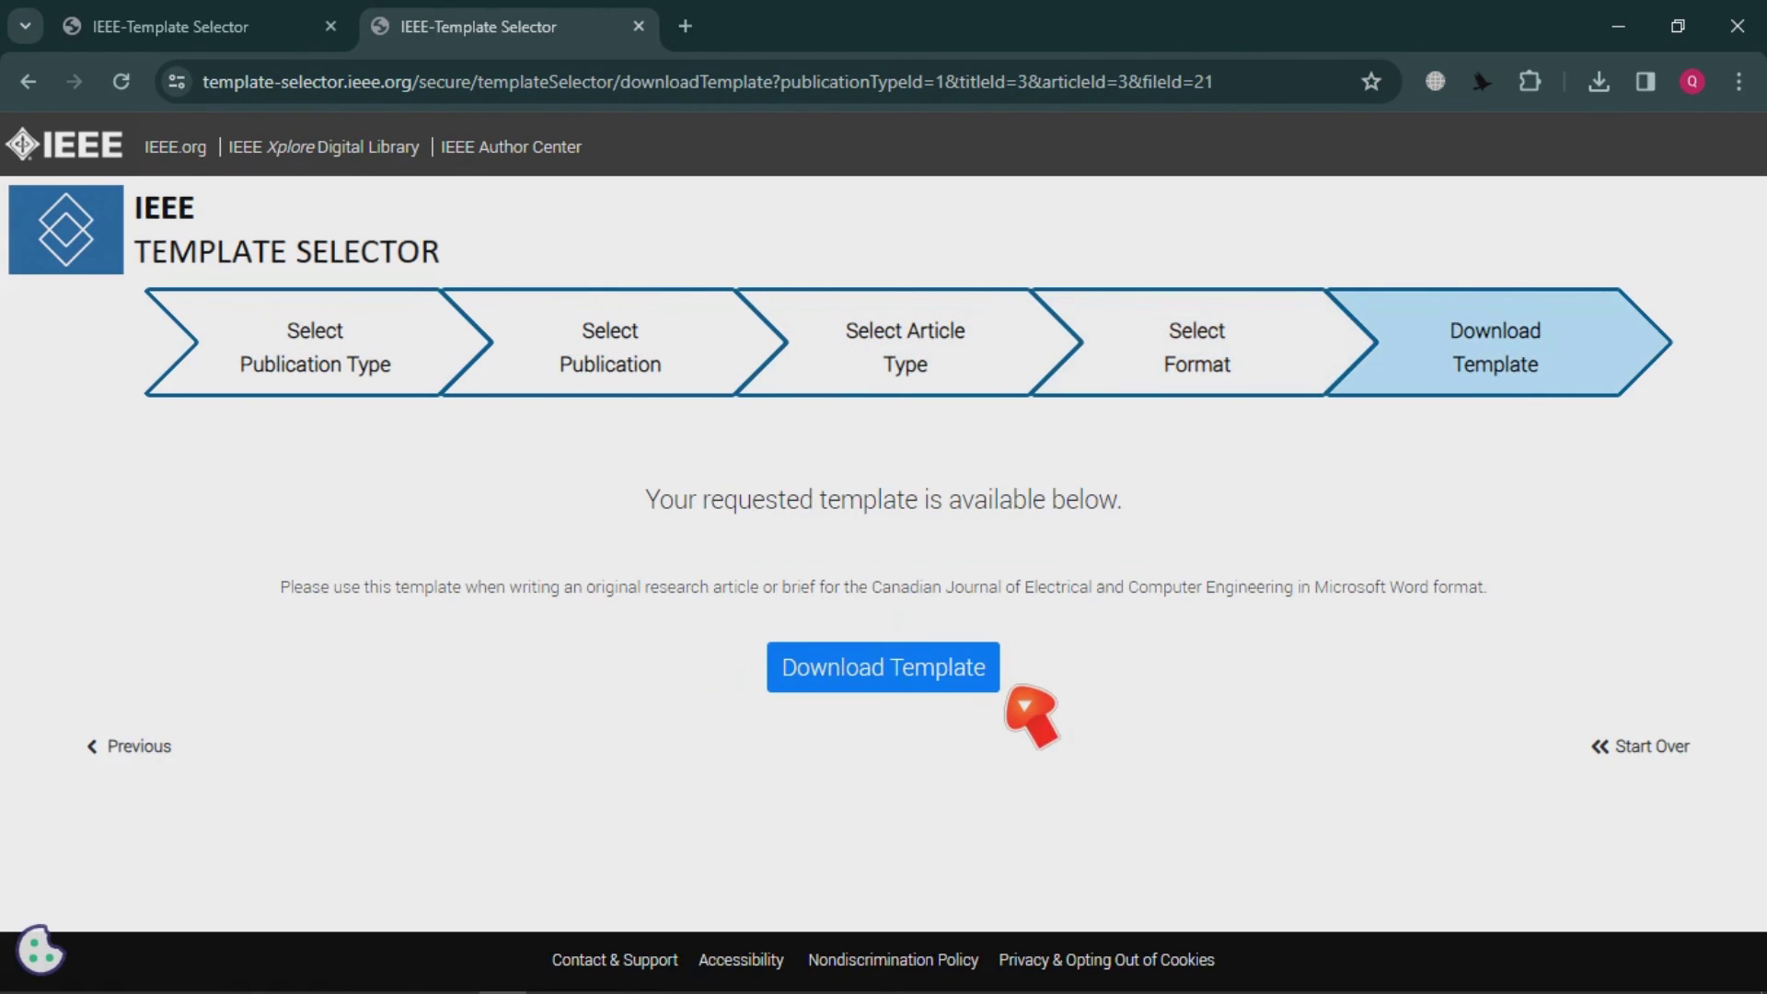